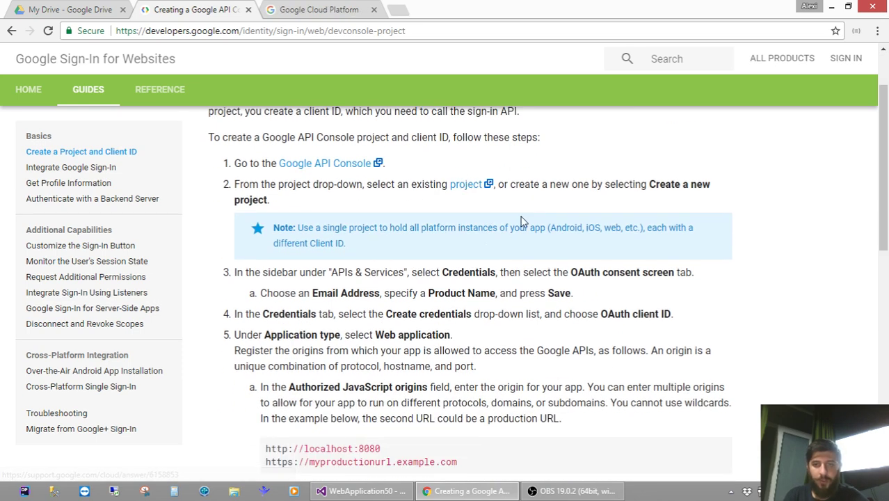
# - Review the guide's project and client ID instructions, and sign in to the Google API Console with the saved account password
pyautogui.scroll(-2, 696, 198)
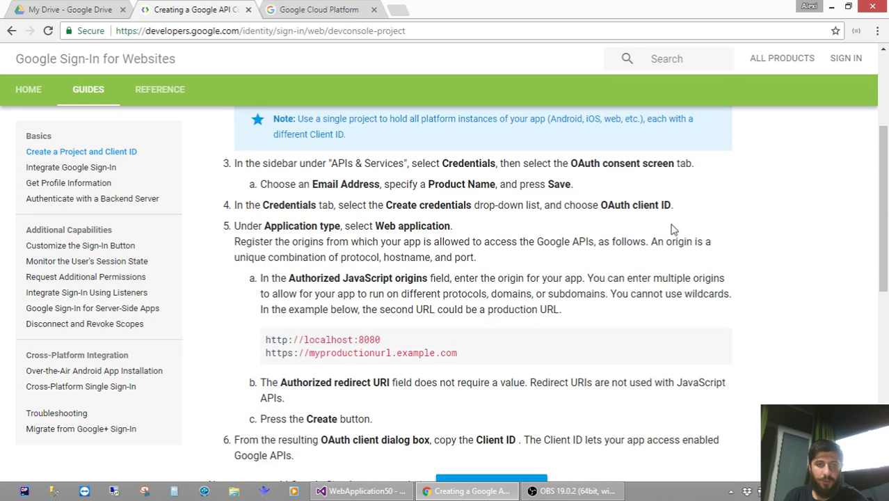
pyautogui.scroll(1, 587, 278)
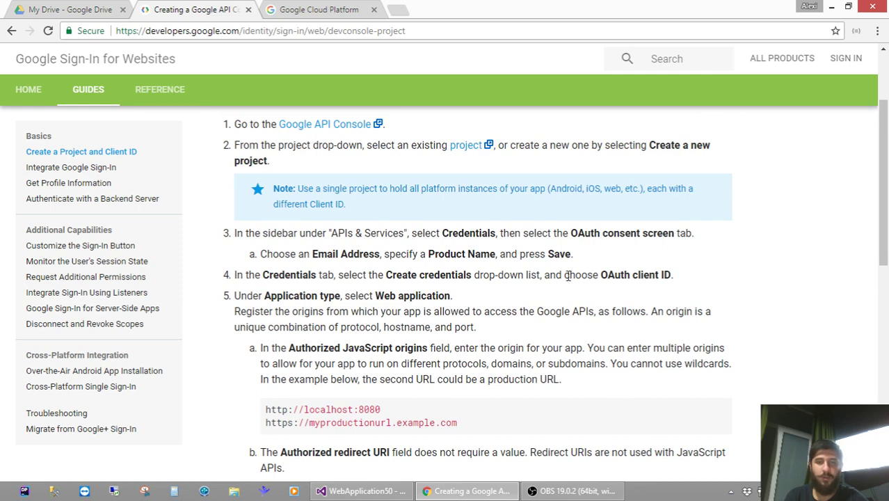
pyautogui.click(327, 9)
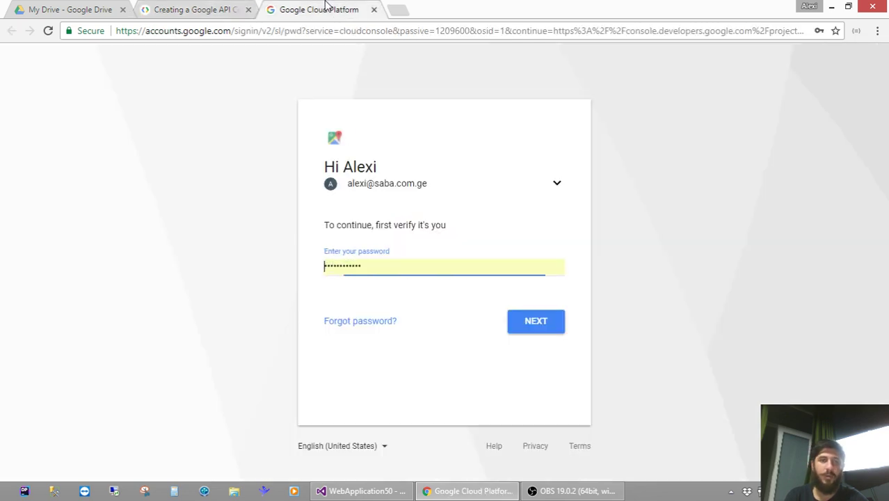
pyautogui.click(546, 324)
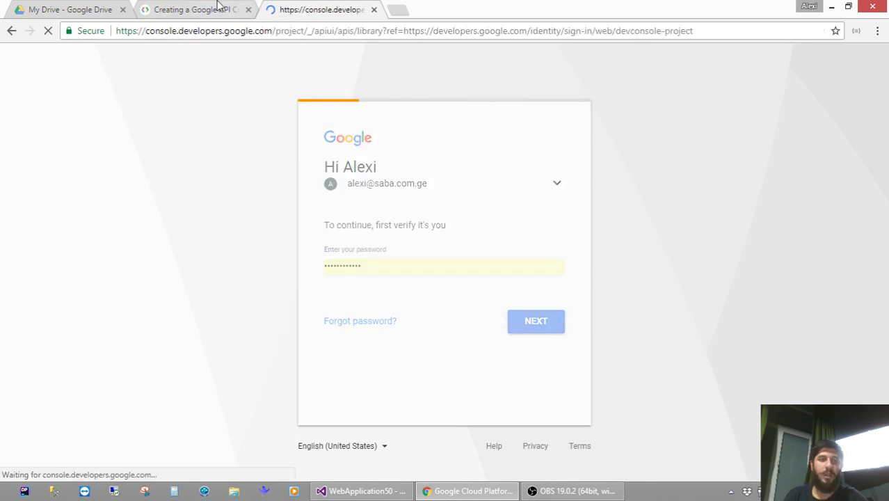
pyautogui.click(195, 9)
pyautogui.click(322, 7)
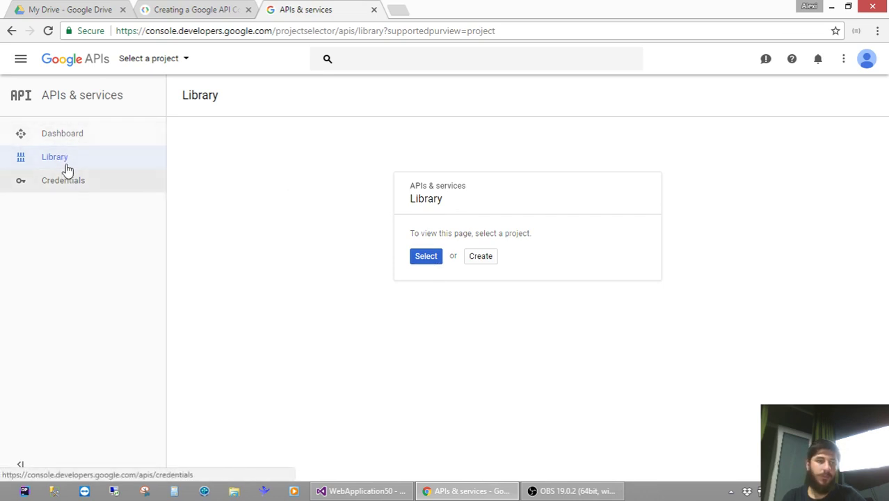
# - Open the API Library of My First Project and try switching the console to another Google account
pyautogui.click(63, 143)
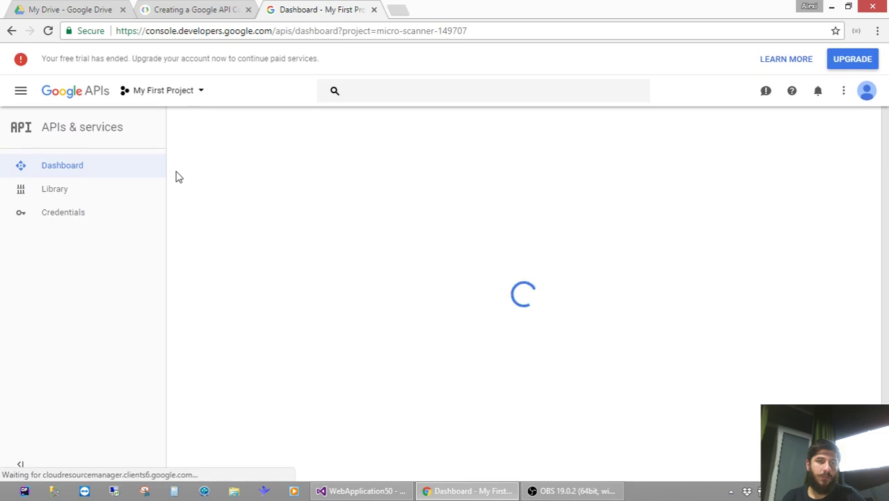
pyautogui.click(105, 193)
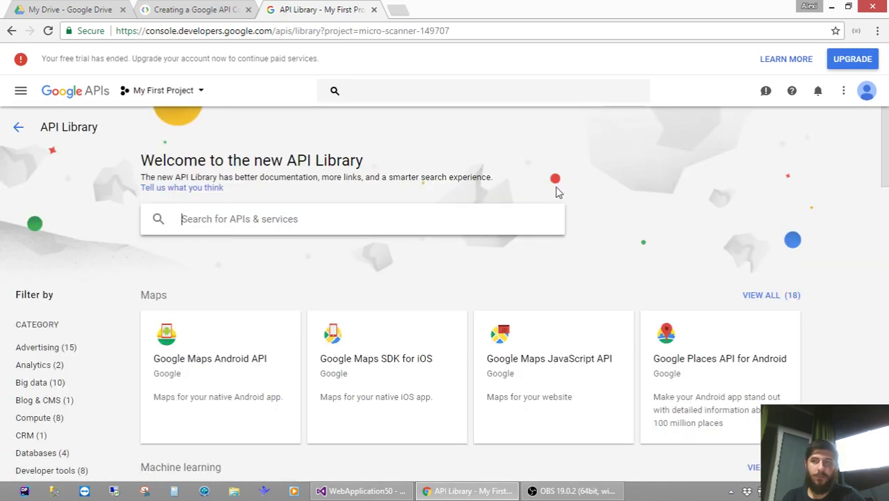
pyautogui.click(866, 90)
pyautogui.click(796, 244)
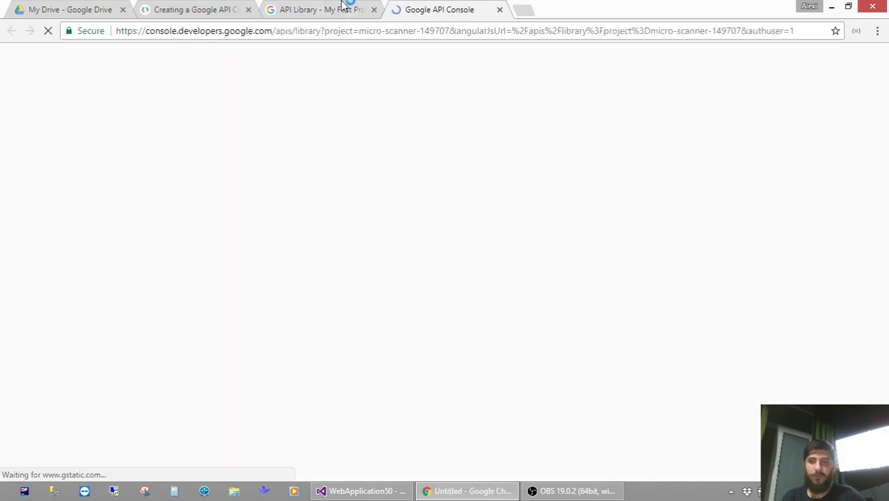
pyautogui.click(373, 9)
pyautogui.click(201, 9)
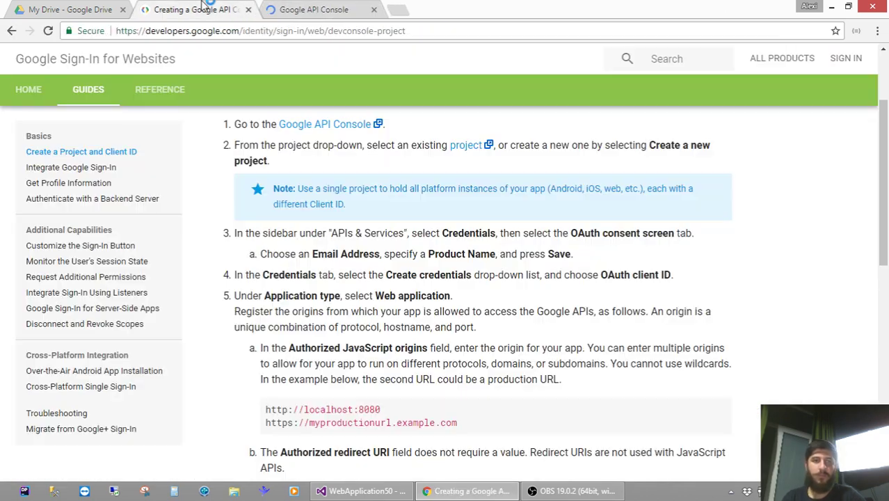
pyautogui.click(310, 8)
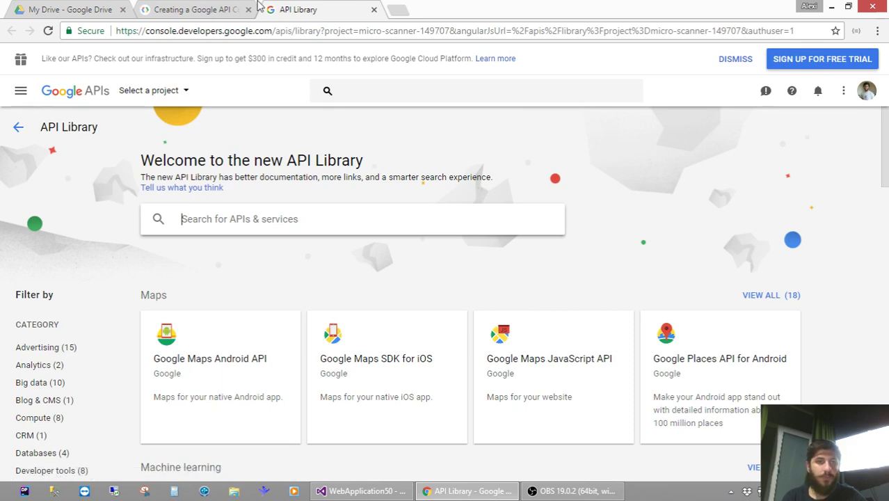
pyautogui.click(213, 9)
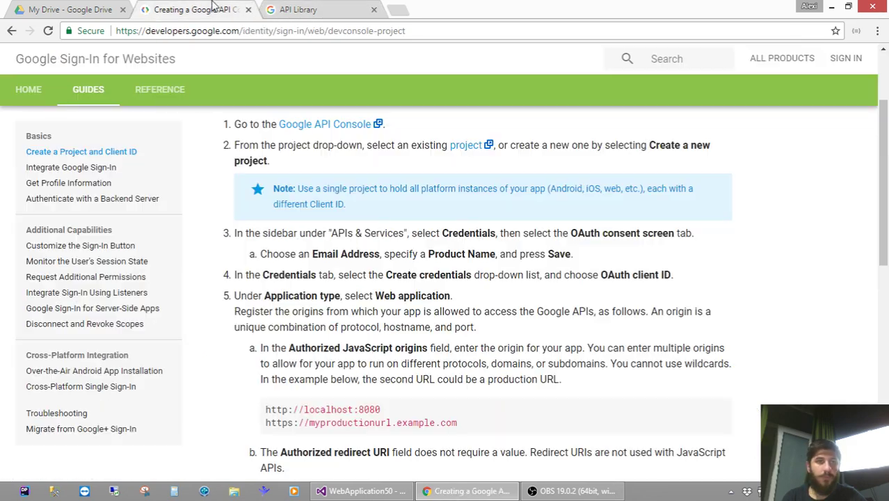
# - Open the Google API Console from the guide's first instruction and start creating a new project
pyautogui.click(347, 125)
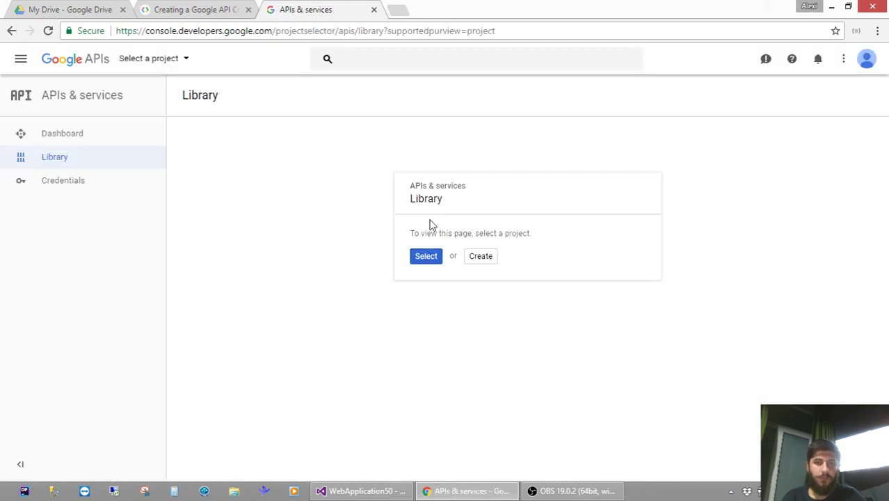
pyautogui.doubleClick(428, 202)
pyautogui.click(454, 206)
pyautogui.click(481, 257)
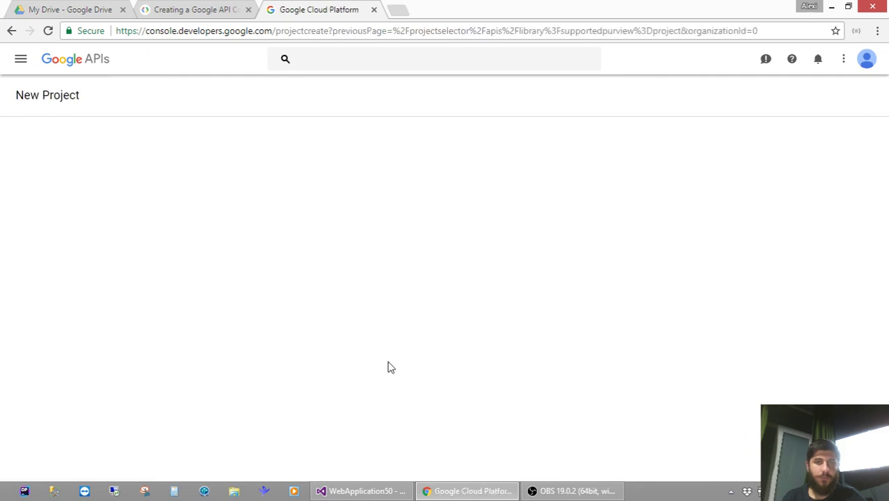
# - Check the guide's project instructions, then name the new project WebPageLogin and create it
pyautogui.click(196, 9)
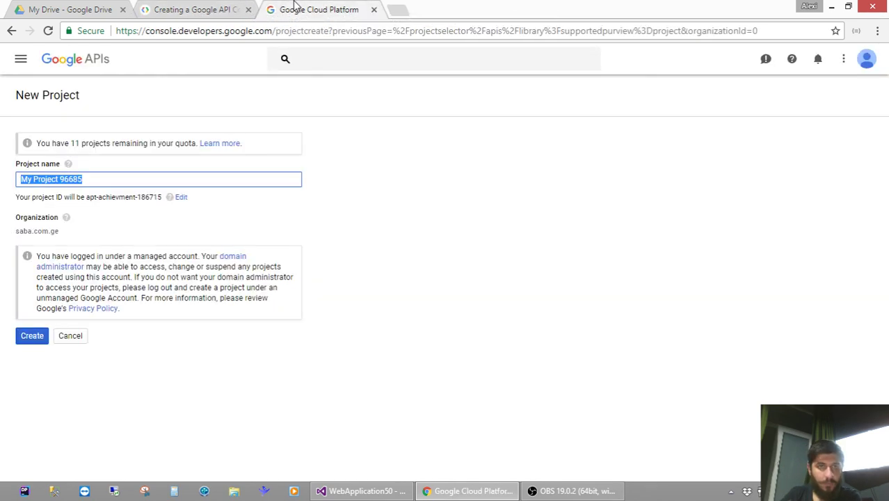
pyautogui.click(294, 9)
pyautogui.click(284, 181)
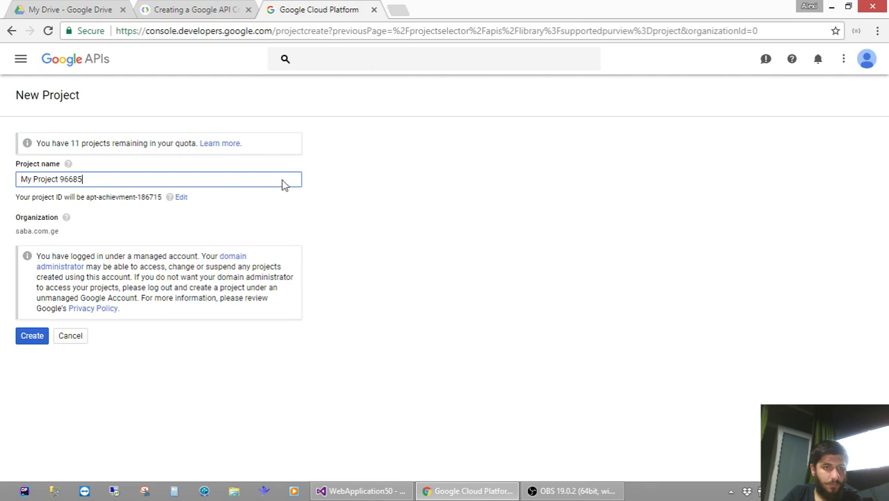
pyautogui.click(387, 218)
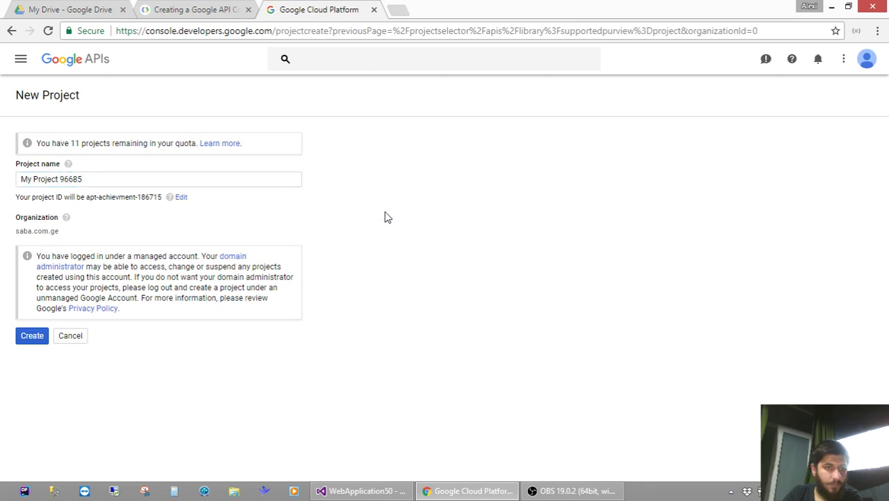
pyautogui.click(206, 8)
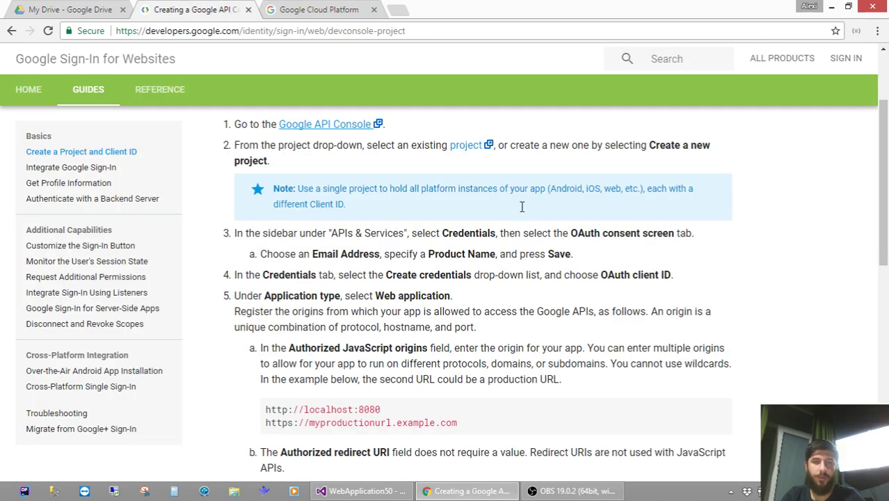
pyautogui.click(367, 9)
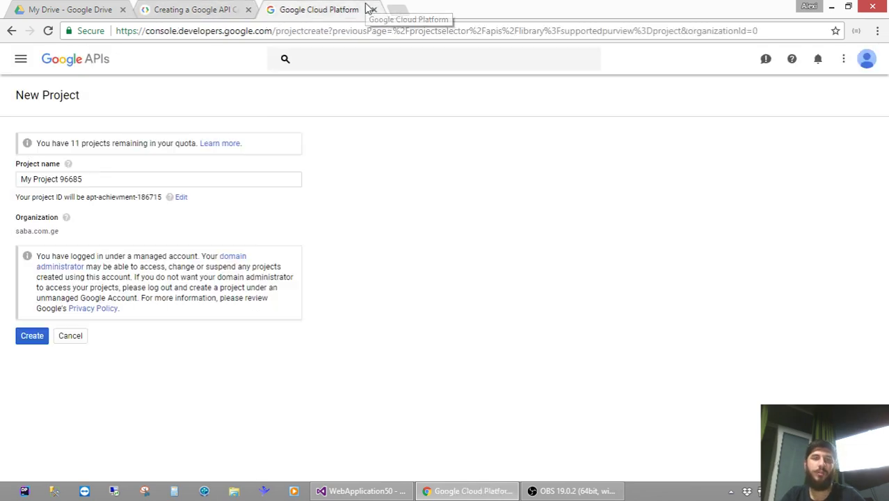
pyautogui.click(174, 181)
pyautogui.hotkey('ctrl', 'a')
pyautogui.press('BackSpace')
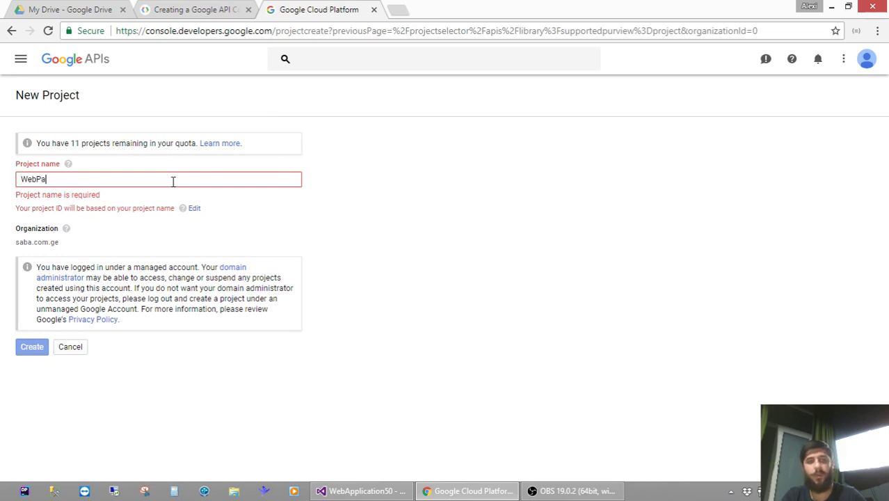
pyautogui.write('WebPageLogin')
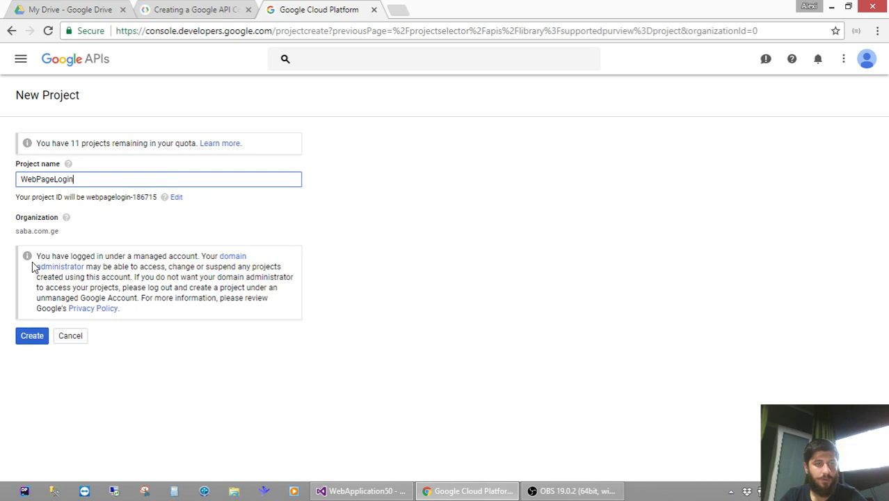
pyautogui.click(38, 339)
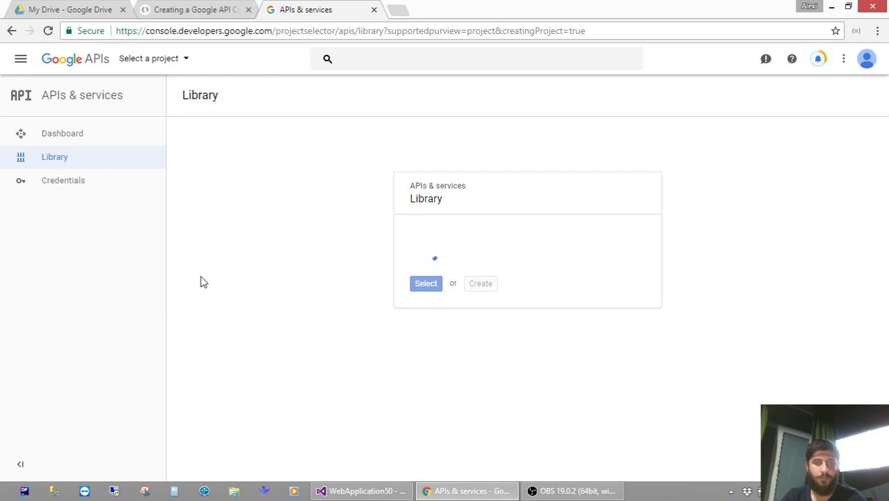
# - Read the guide's remaining instructions on credentials, the OAuth consent screen, the OAuth client ID and authorized origins
pyautogui.click(194, 10)
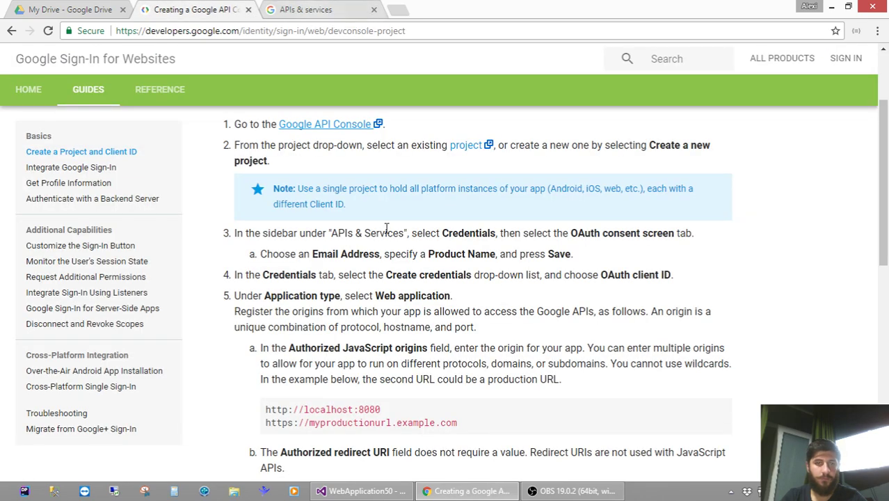
pyautogui.scroll(-3, 386, 230)
pyautogui.scroll(2, 386, 232)
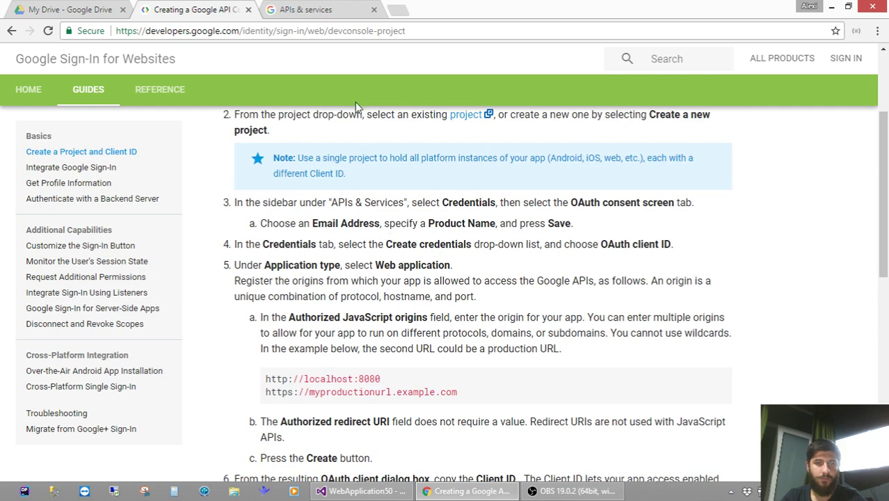
pyautogui.click(340, 9)
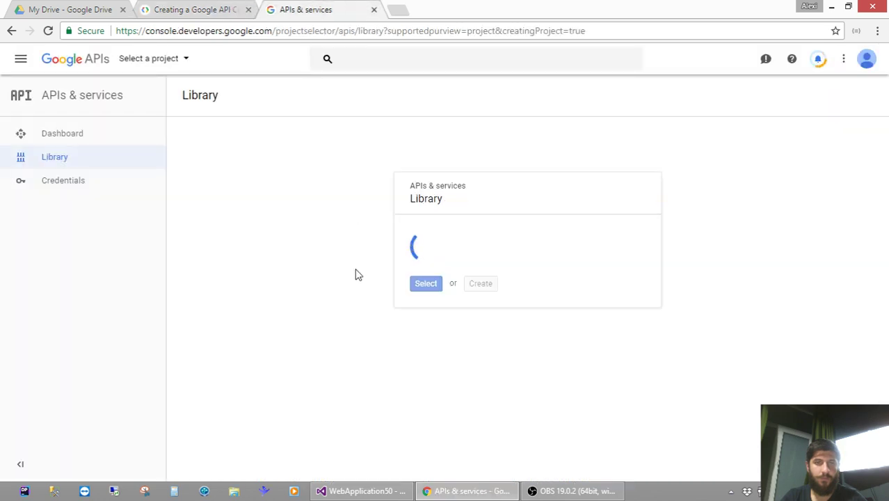
pyautogui.click(238, 6)
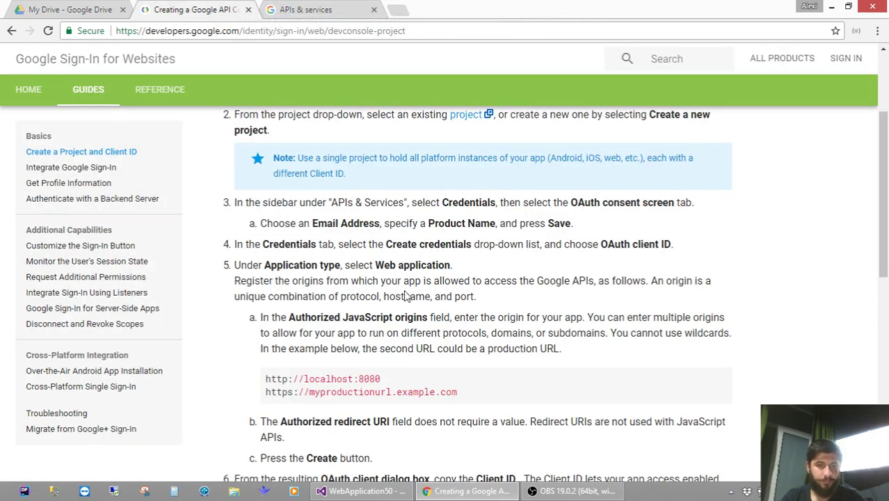
pyautogui.scroll(-3, 403, 294)
pyautogui.scroll(-2, 404, 295)
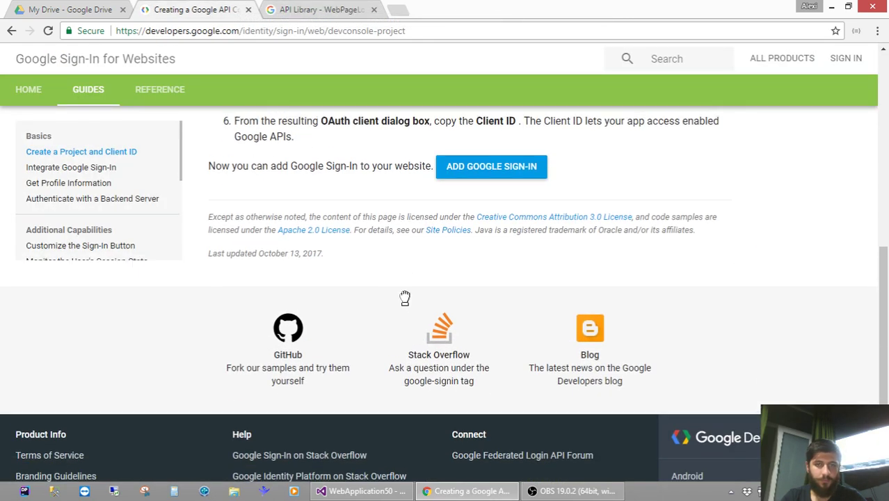
pyautogui.scroll(7, 405, 298)
# - Look through the WebPageLogin project's API Library for the credentials section, checking the guide's instruction on where it is
pyautogui.click(321, 9)
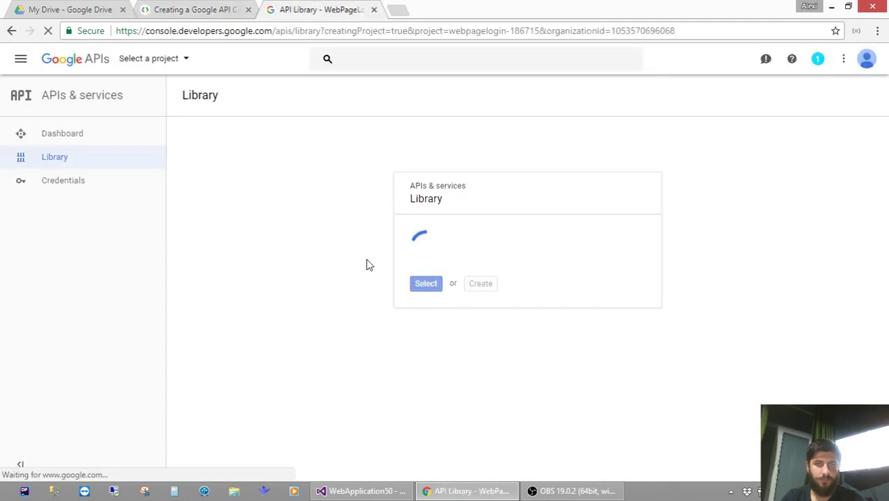
pyautogui.scroll(-10, 368, 264)
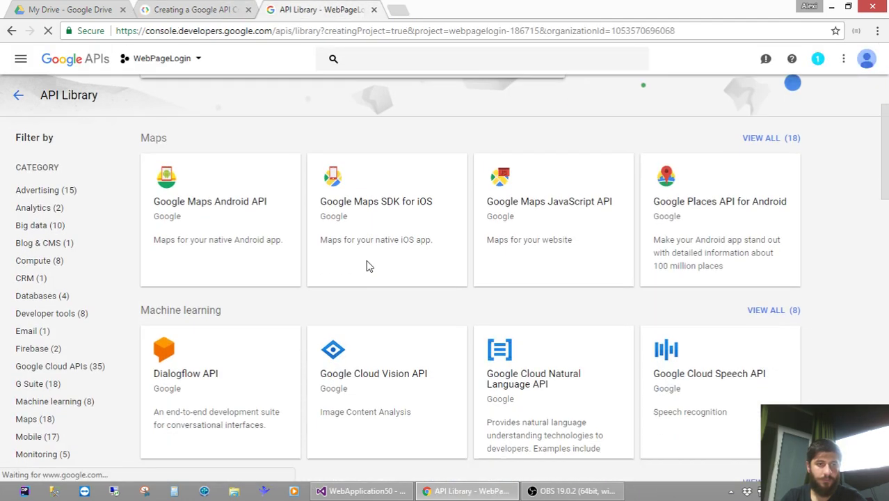
pyautogui.scroll(10, 368, 275)
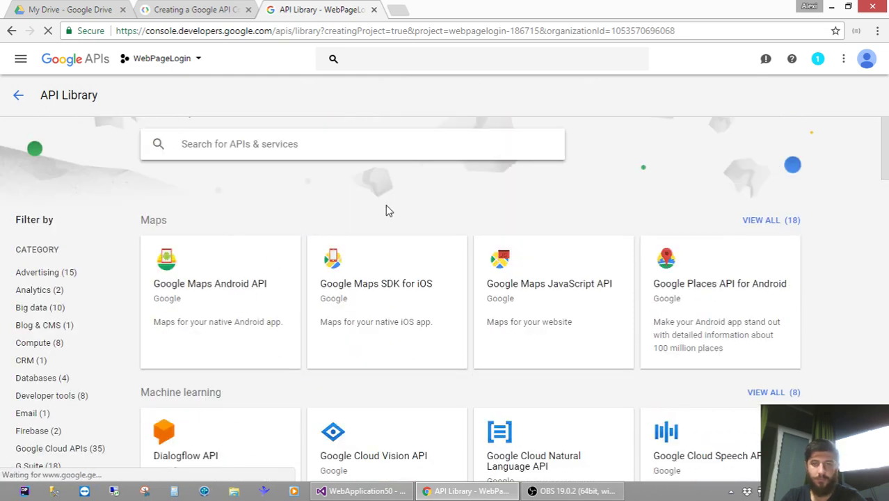
pyautogui.scroll(-1, 389, 211)
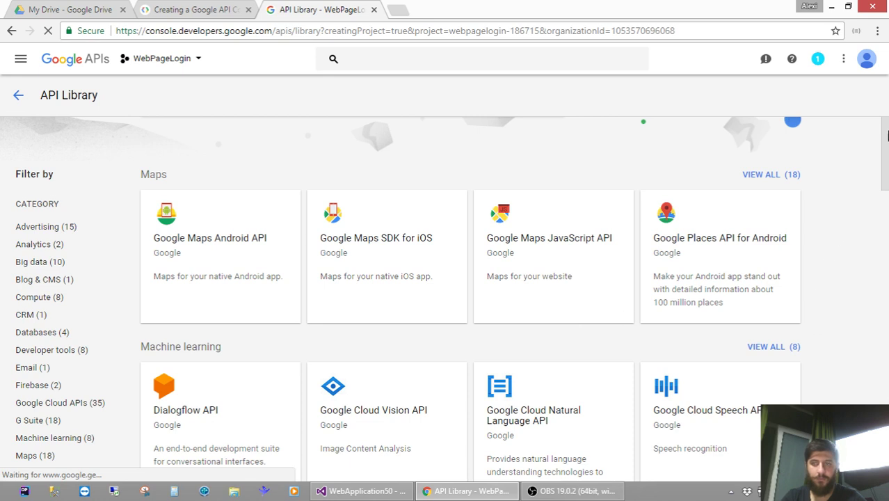
pyautogui.click(210, 6)
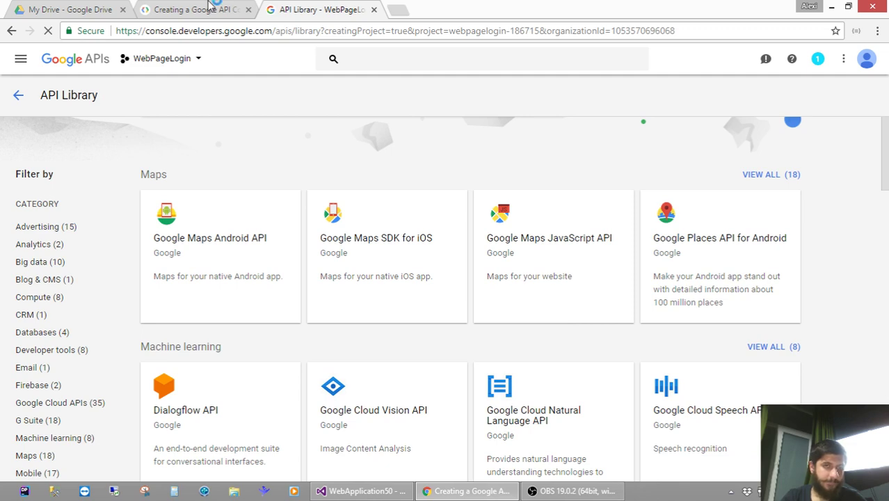
pyautogui.click(210, 6)
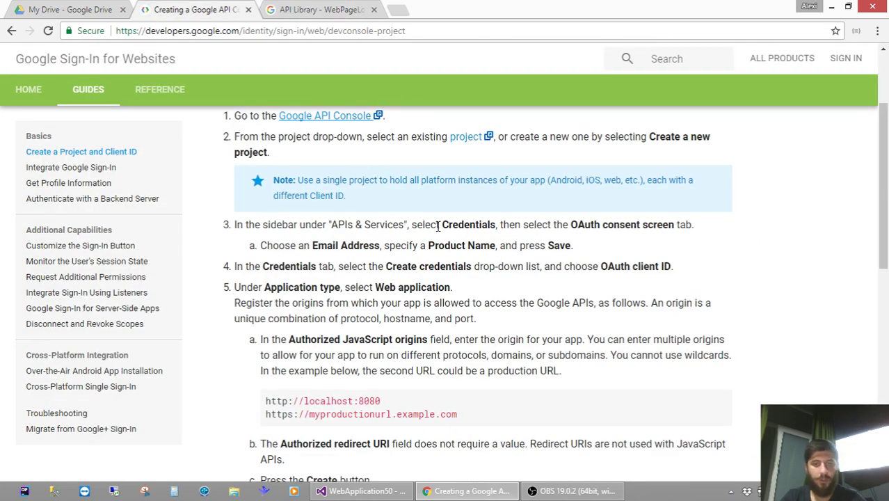
pyautogui.click(306, 10)
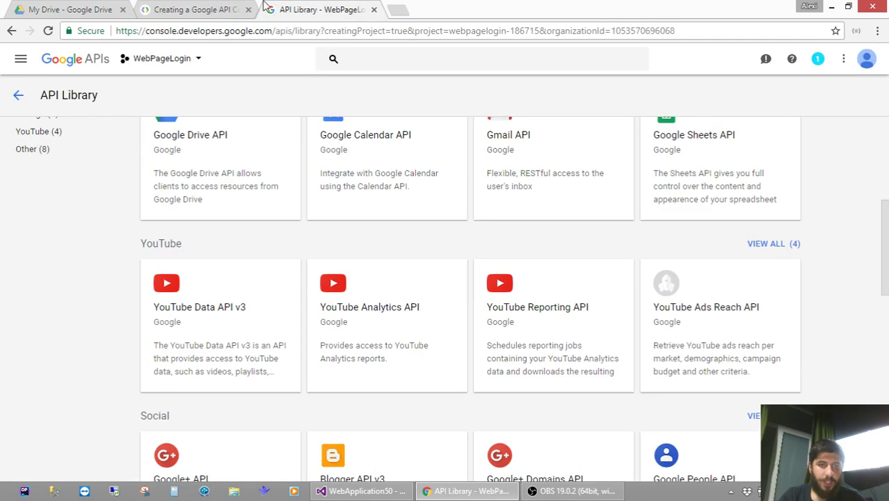
pyautogui.scroll(10, 122, 194)
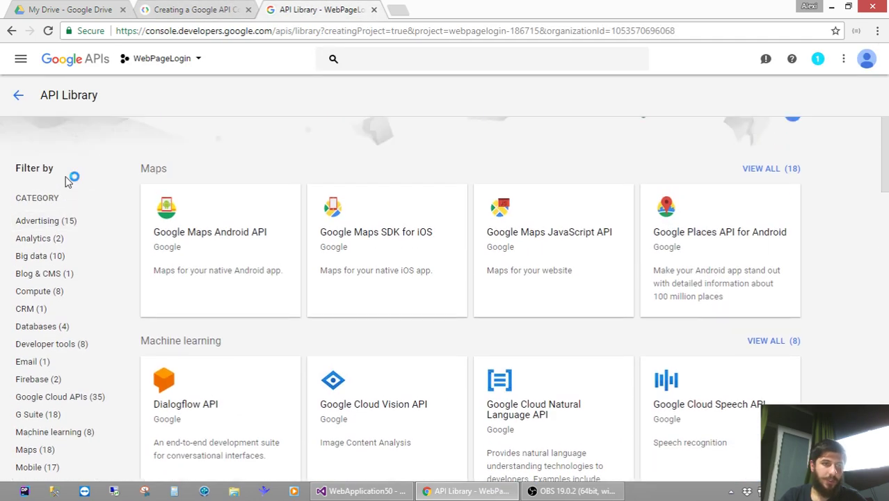
pyautogui.scroll(2, 70, 178)
pyautogui.scroll(-5, 65, 179)
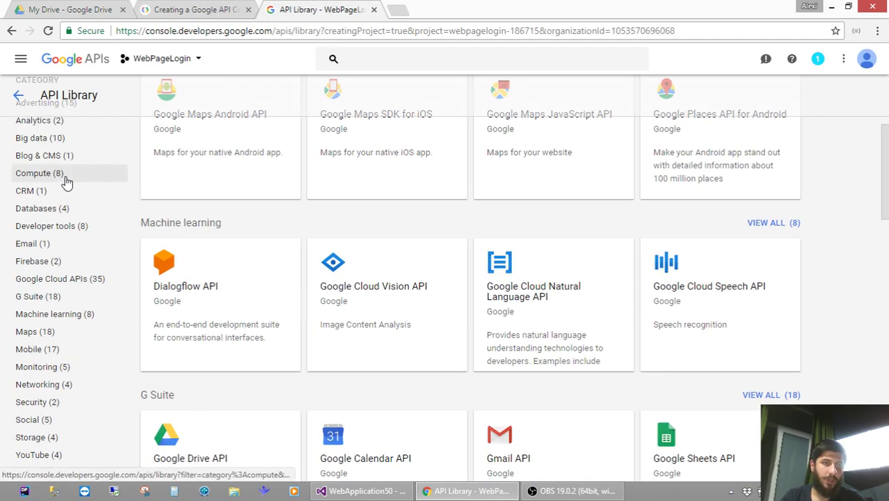
pyautogui.scroll(2, 67, 182)
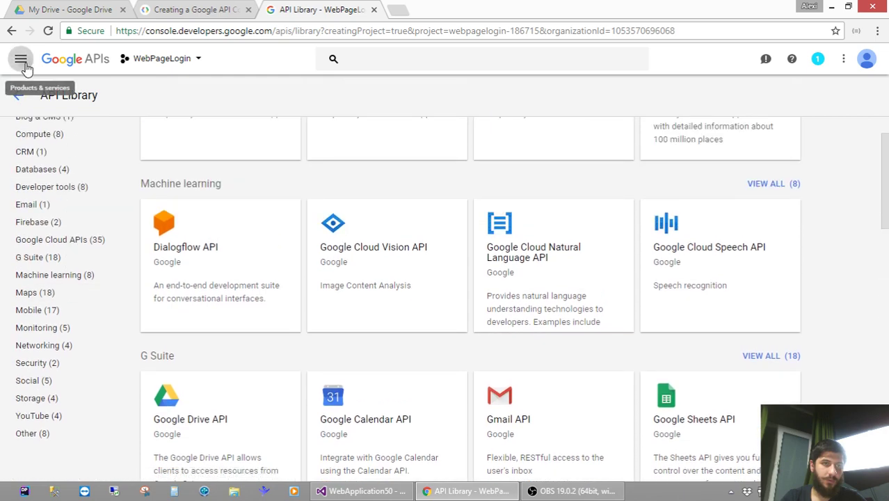
# - Open the OAuth consent screen settings in the project's APIs & services credentials, consulting the guide on the way
pyautogui.click(21, 59)
pyautogui.click(145, 117)
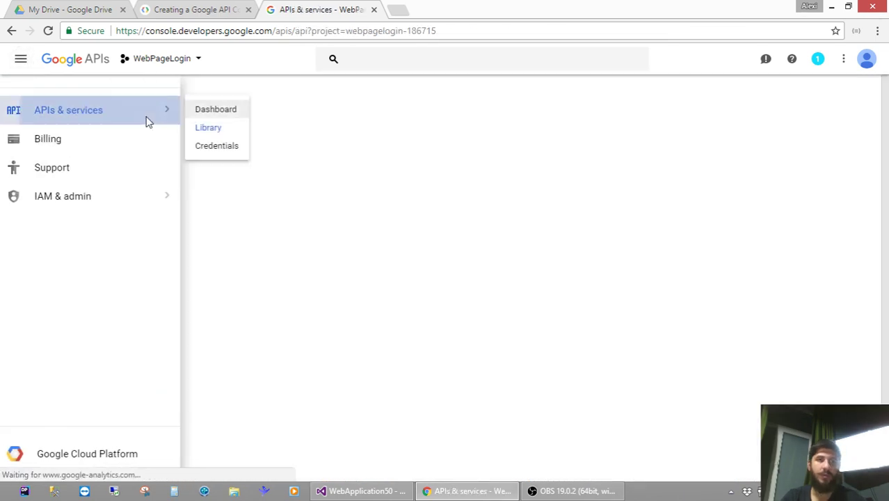
pyautogui.click(213, 6)
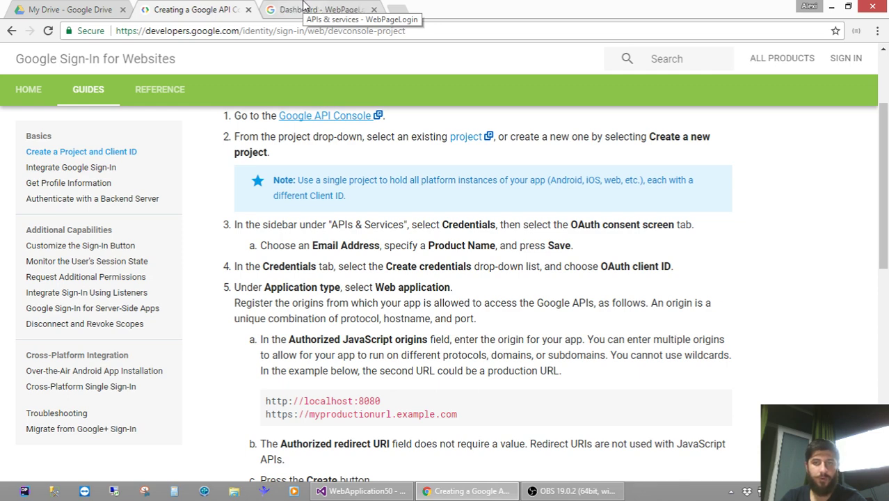
pyautogui.click(306, 8)
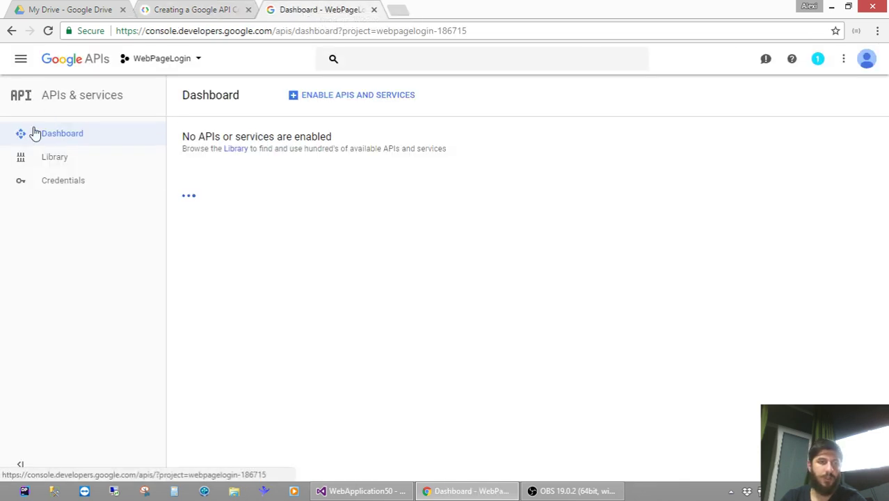
pyautogui.click(62, 182)
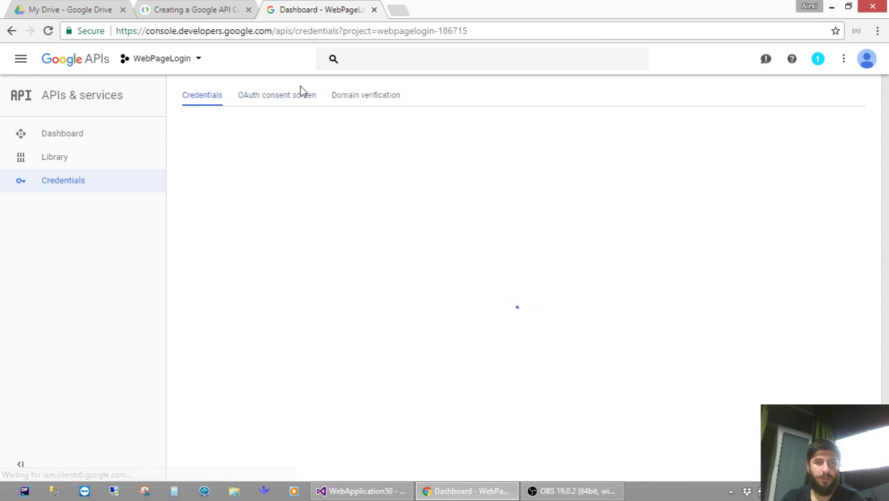
pyautogui.click(279, 100)
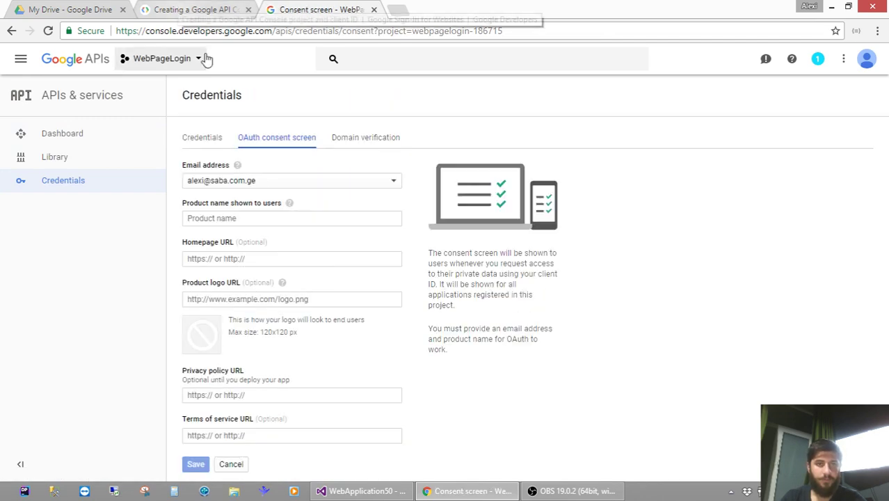
# - Choose the account's own email address for the consent screen, checking it against the guide's instruction
pyautogui.click(196, 7)
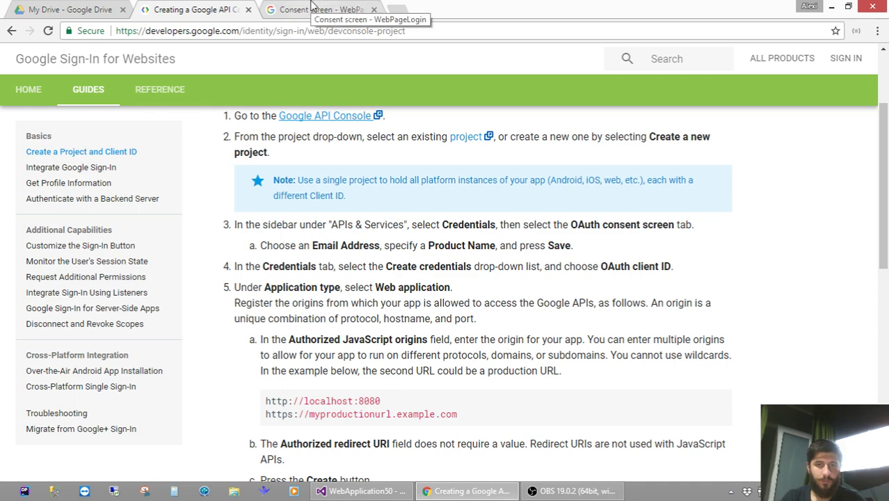
pyautogui.click(312, 7)
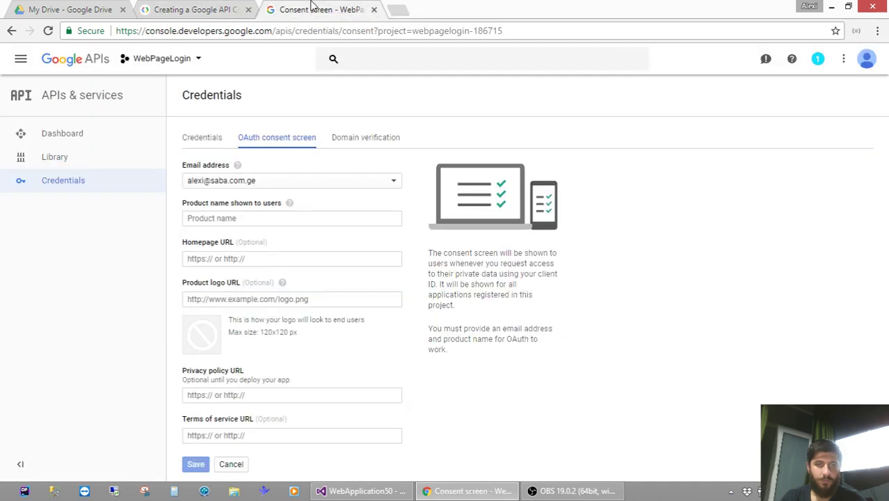
pyautogui.click(342, 179)
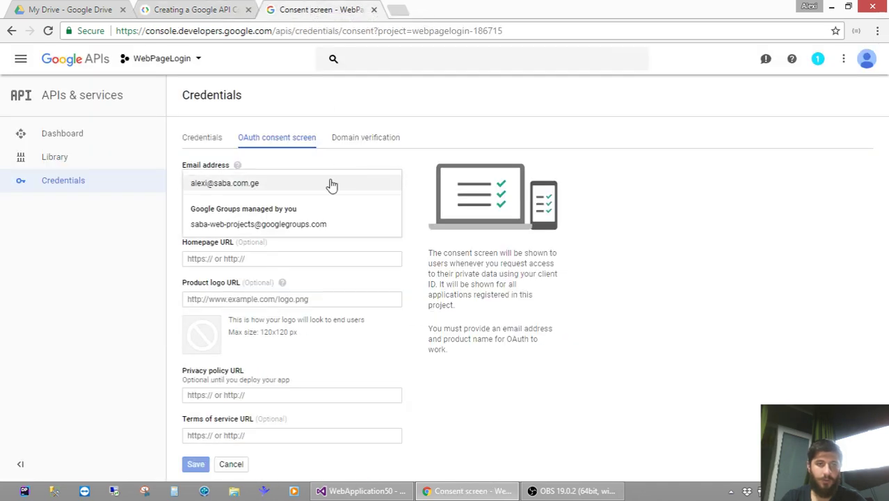
pyautogui.click(331, 184)
pyautogui.click(202, 9)
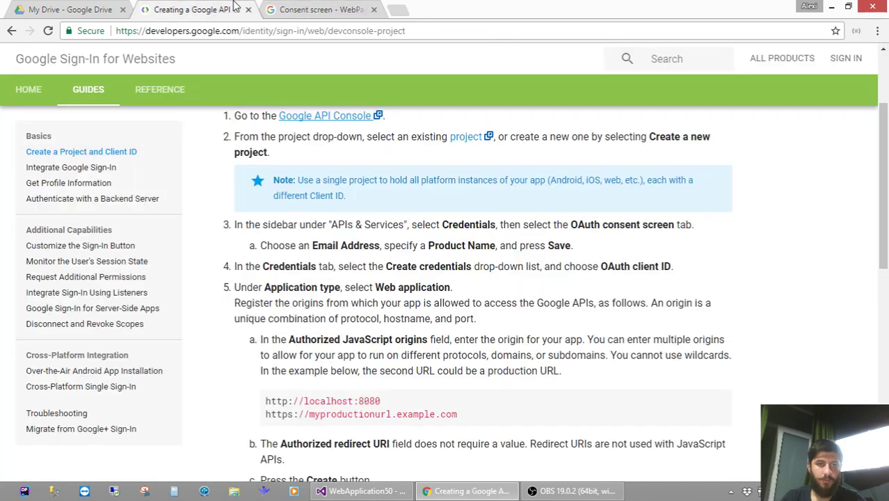
pyautogui.click(351, 7)
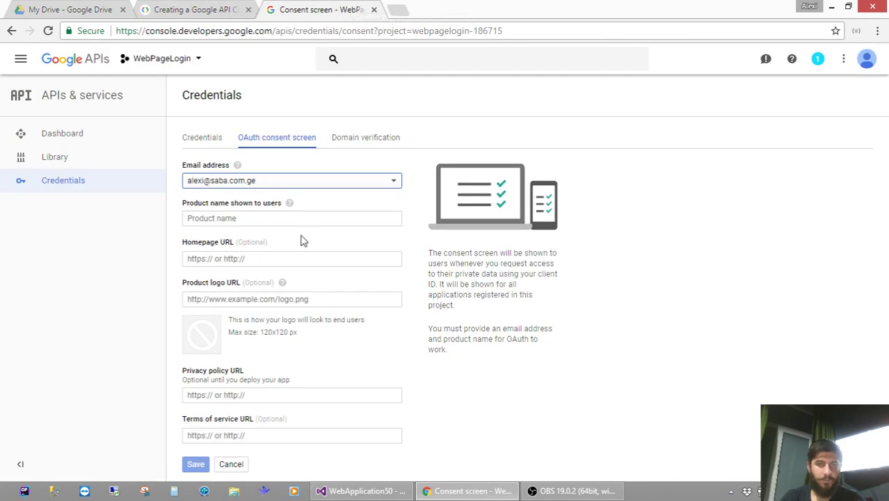
# - Set the product name shown to users to LoginForOurWebPage, leave the optional URLs empty and save the consent screen
pyautogui.click(285, 219)
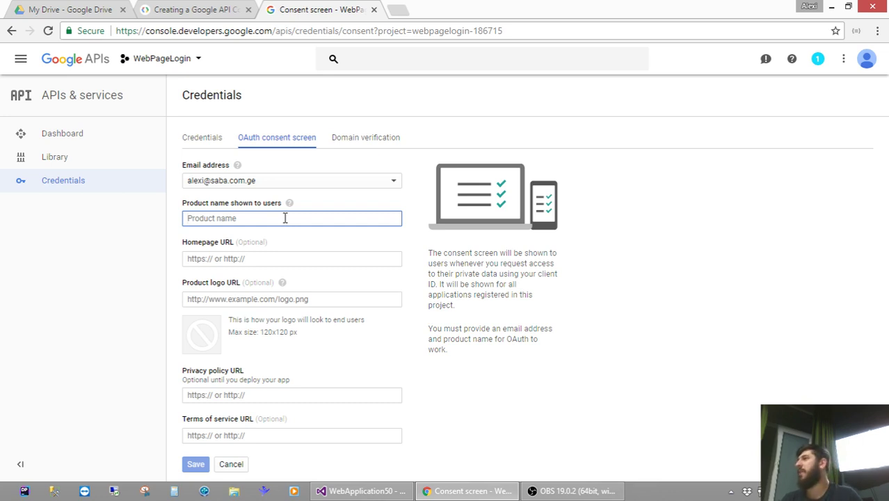
pyautogui.write('LoginForOurWebPage')
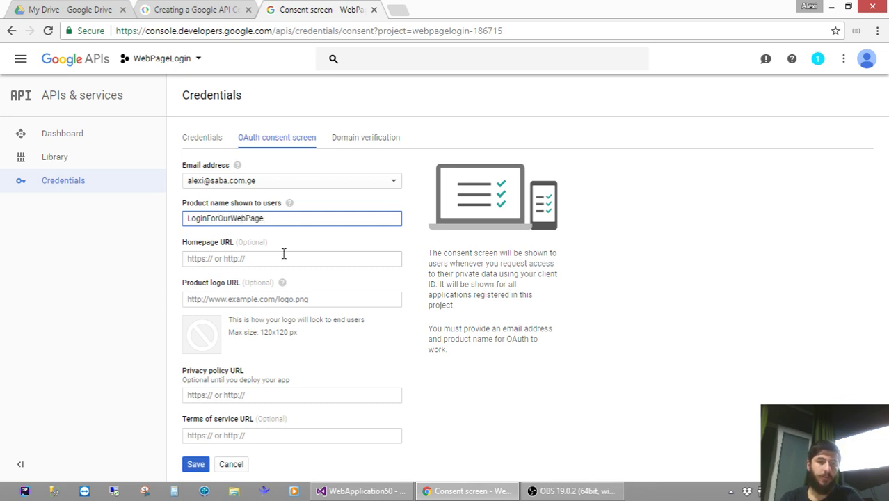
pyautogui.click(283, 257)
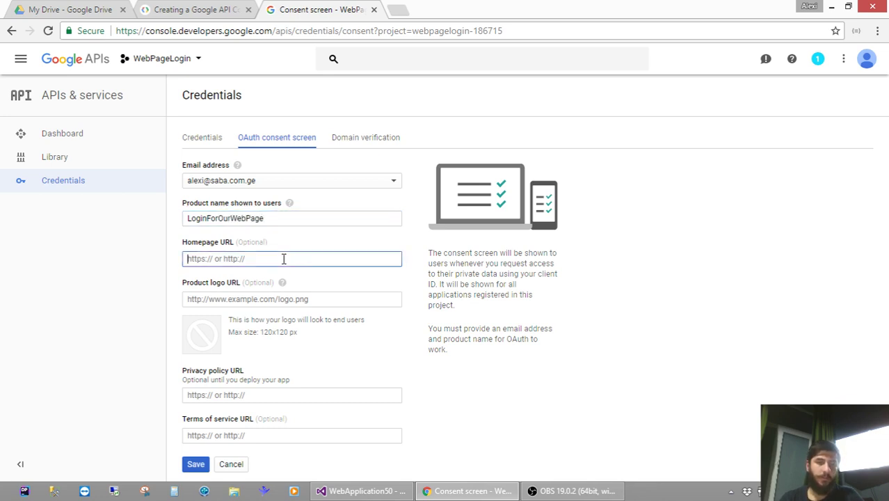
pyautogui.click(197, 9)
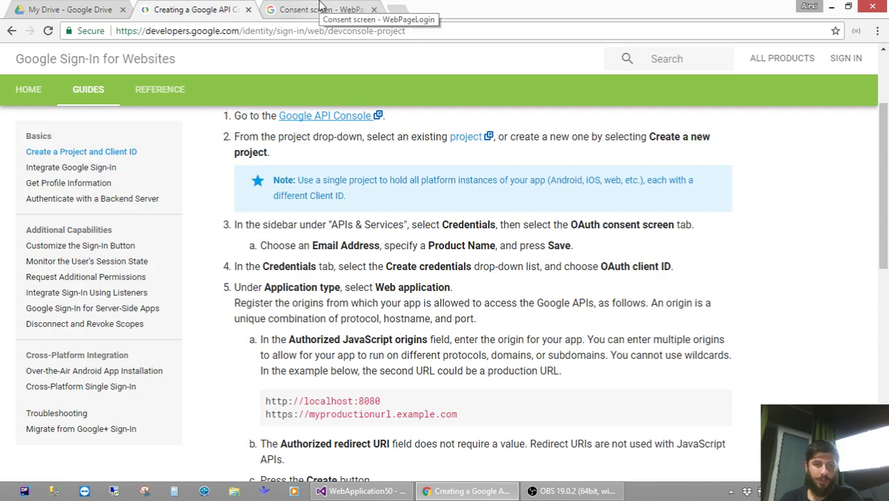
pyautogui.click(321, 6)
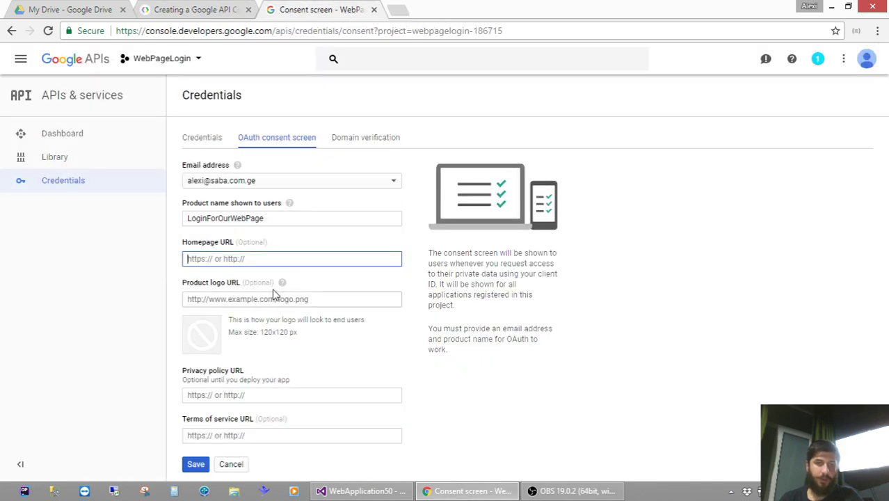
pyautogui.click(198, 469)
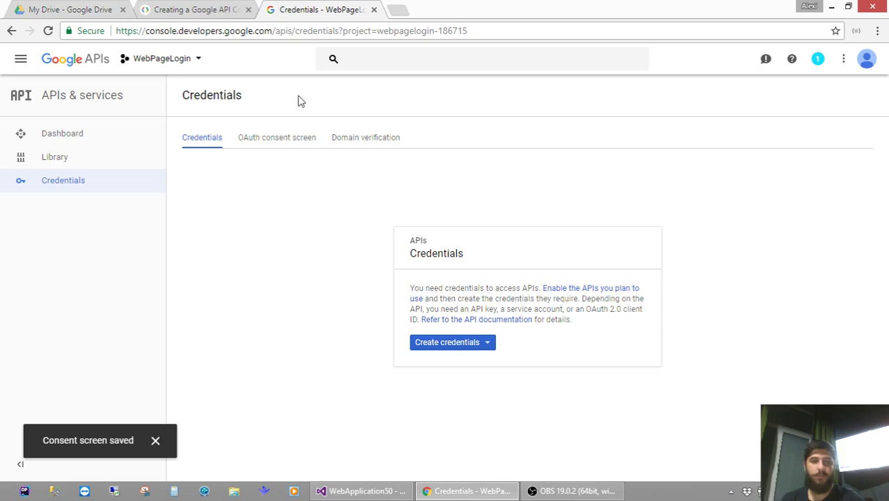
# - Check the guide's fourth instruction and start creating an OAuth client ID credential
pyautogui.click(233, 9)
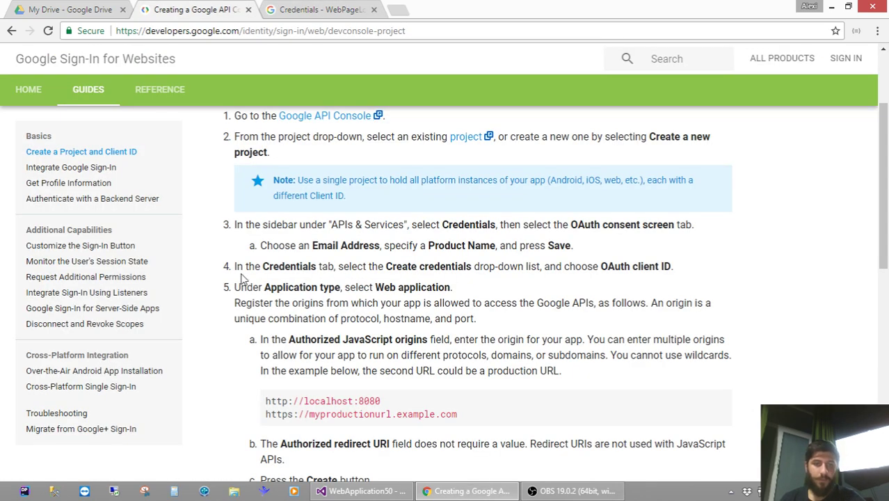
pyautogui.click(338, 8)
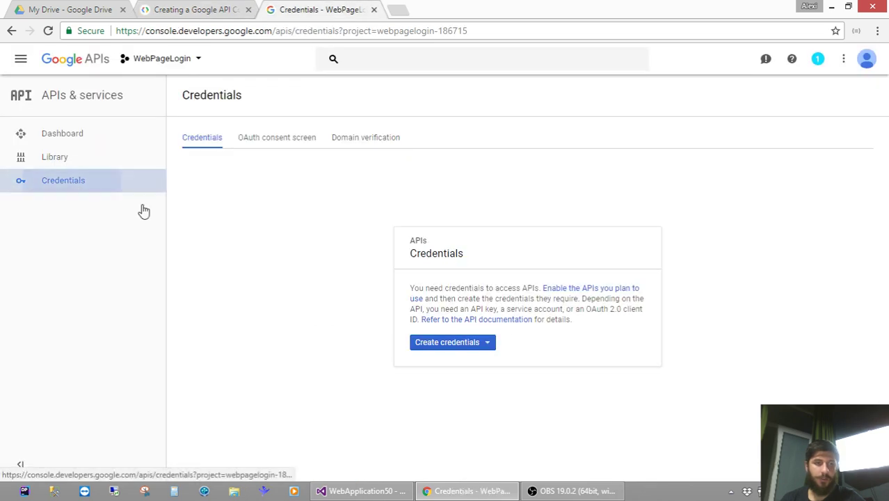
pyautogui.click(480, 348)
pyautogui.click(229, 9)
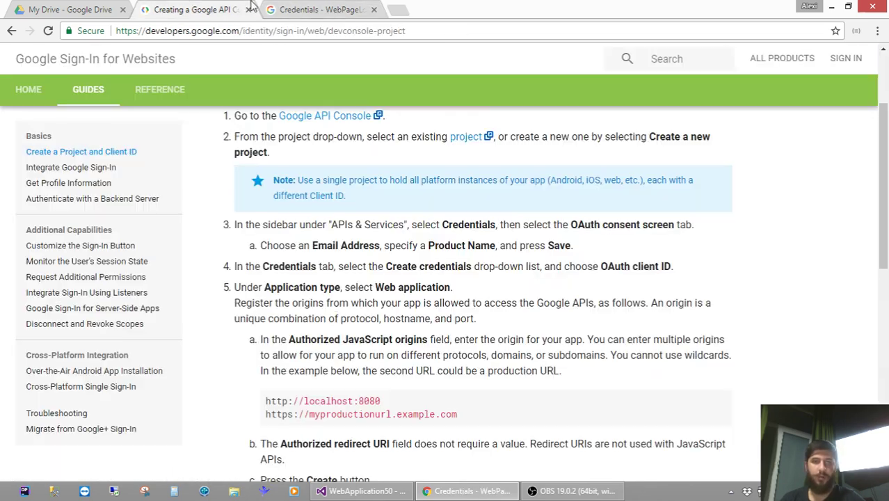
pyautogui.click(302, 7)
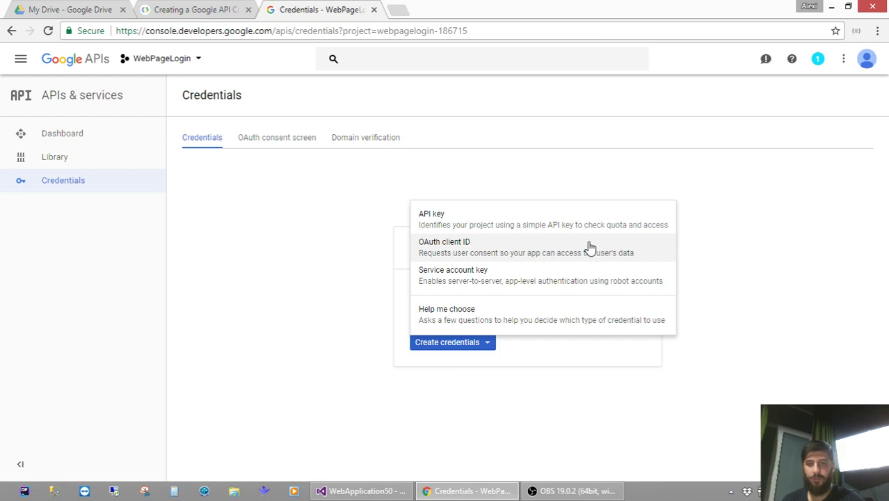
pyautogui.click(643, 256)
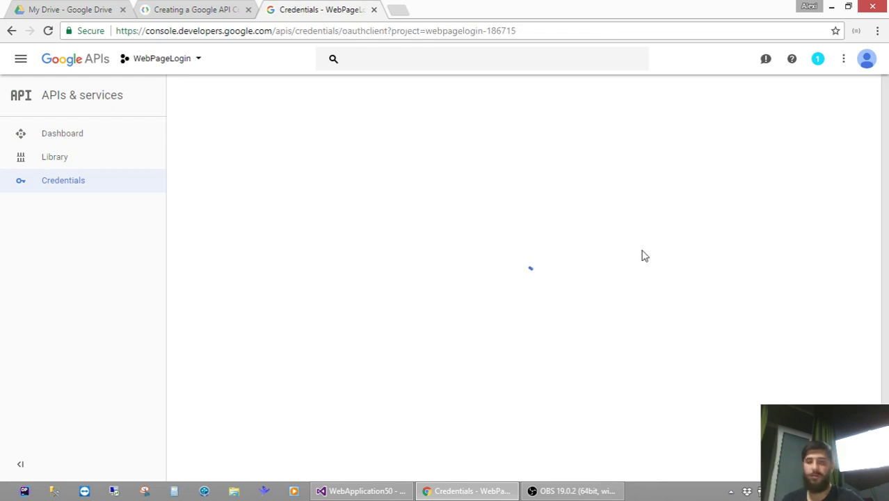
# - Check the guide's fifth instruction and set the new client ID's application type to Web application, keeping the name Web client 1
pyautogui.click(205, 8)
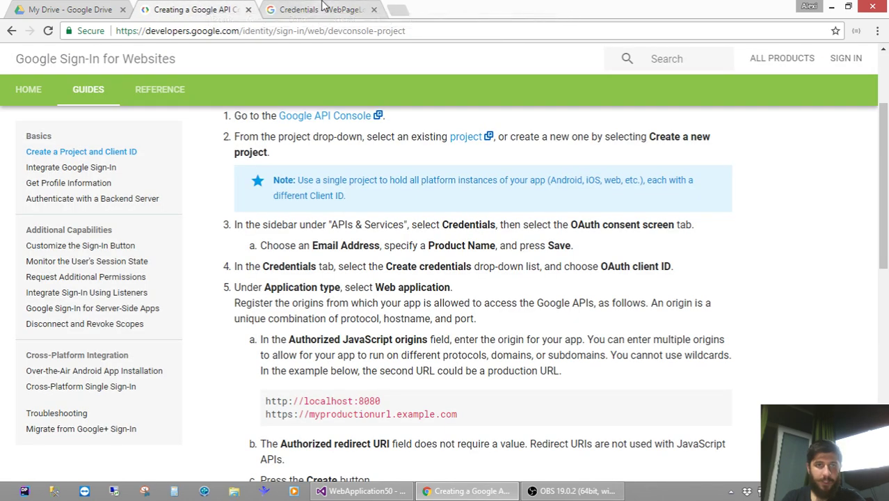
pyautogui.click(322, 9)
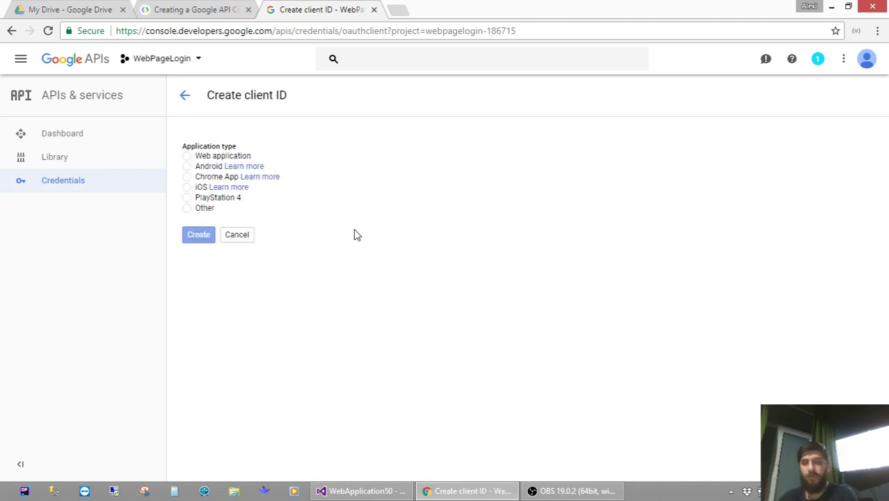
pyautogui.click(188, 156)
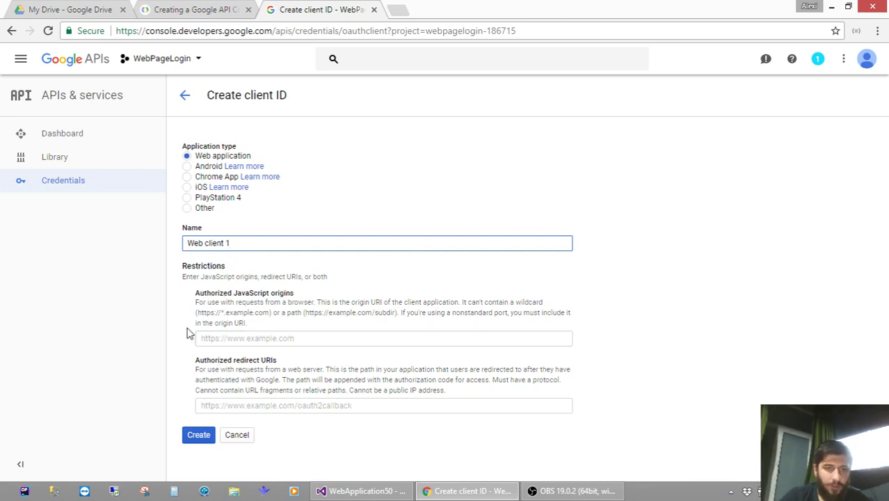
pyautogui.click(248, 339)
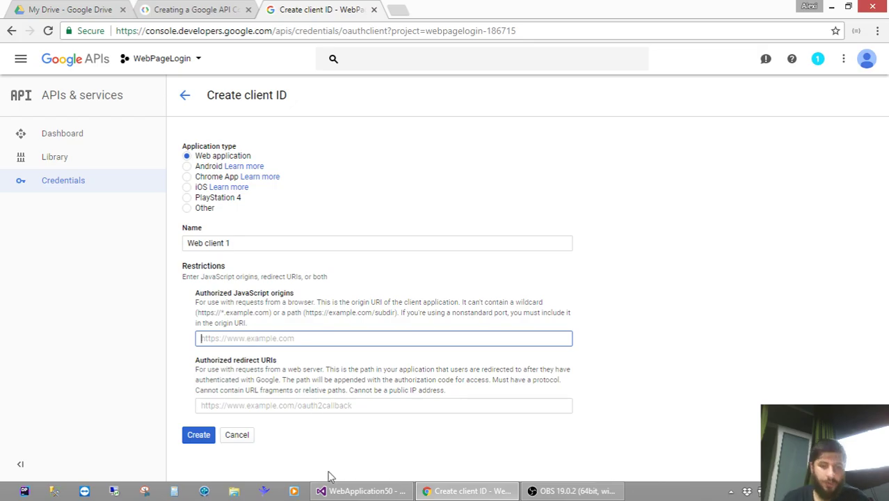
# - Switch to Visual Studio and add an empty MVC 5 controller named HomeController to the project's Controllers folder
pyautogui.click(358, 491)
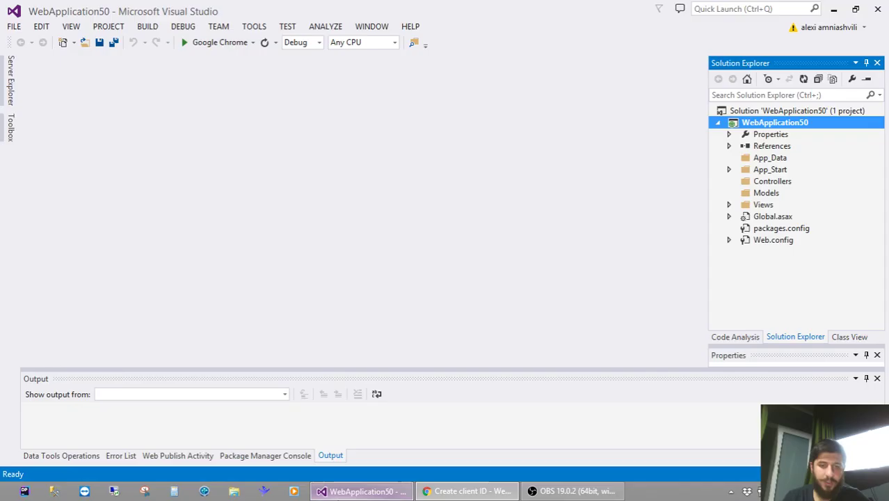
pyautogui.rightClick(769, 180)
pyautogui.moveTo(646, 221)
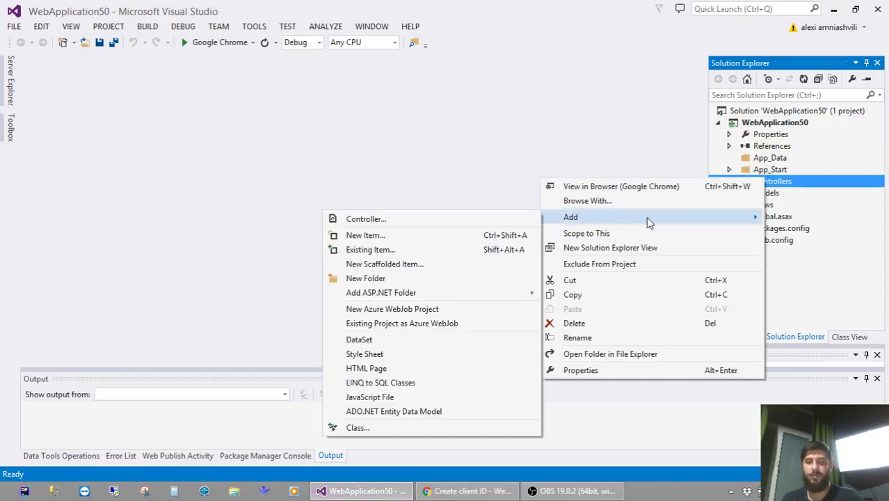
pyautogui.click(495, 223)
pyautogui.doubleClick(490, 225)
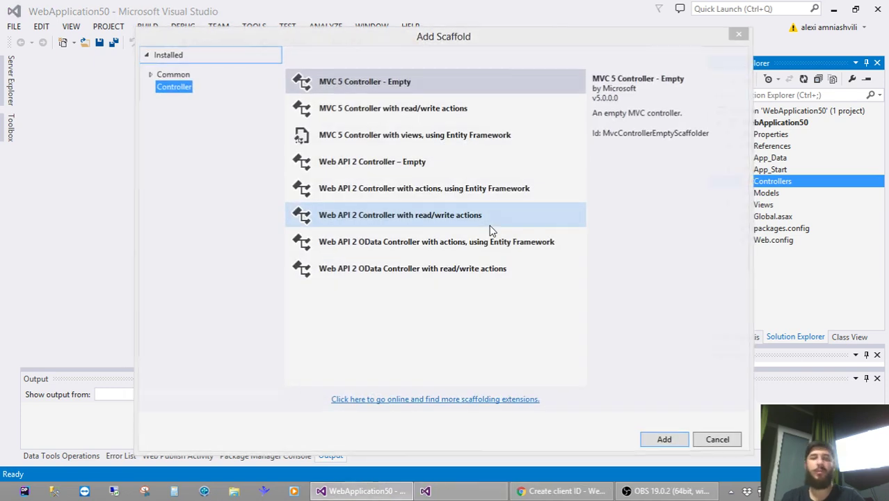
pyautogui.write('Home')
pyautogui.press('Return')
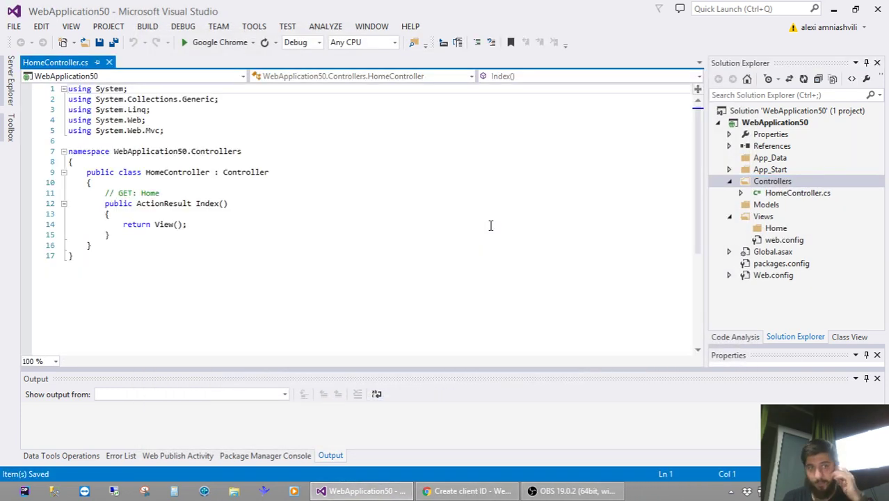
# - Run the web application in Chrome to obtain its localhost address and close the browser tab it opens
pyautogui.press('F5')
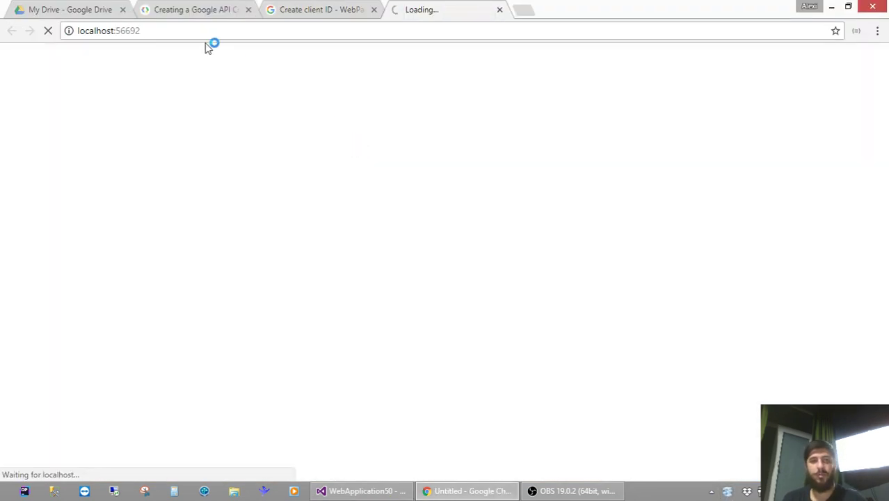
pyautogui.click(191, 30)
pyautogui.press('BackSpace')
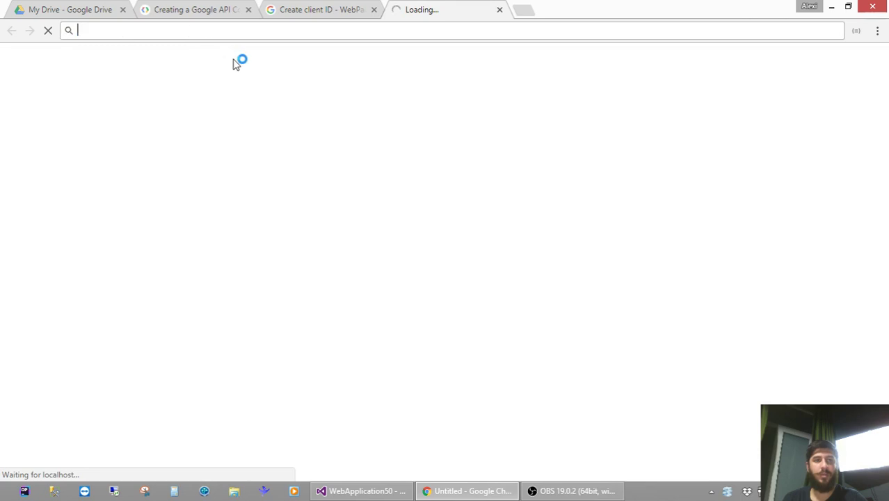
pyautogui.hotkey('ctrl', 'w')
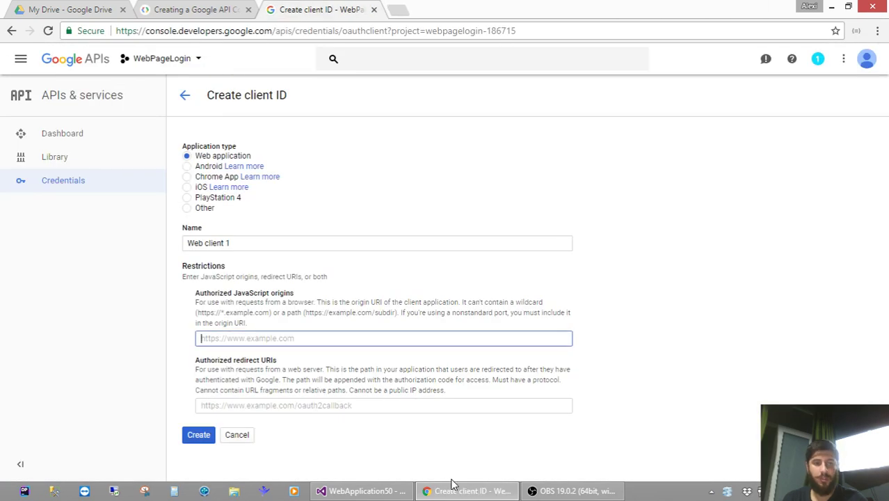
pyautogui.write('http://localhost:56692')
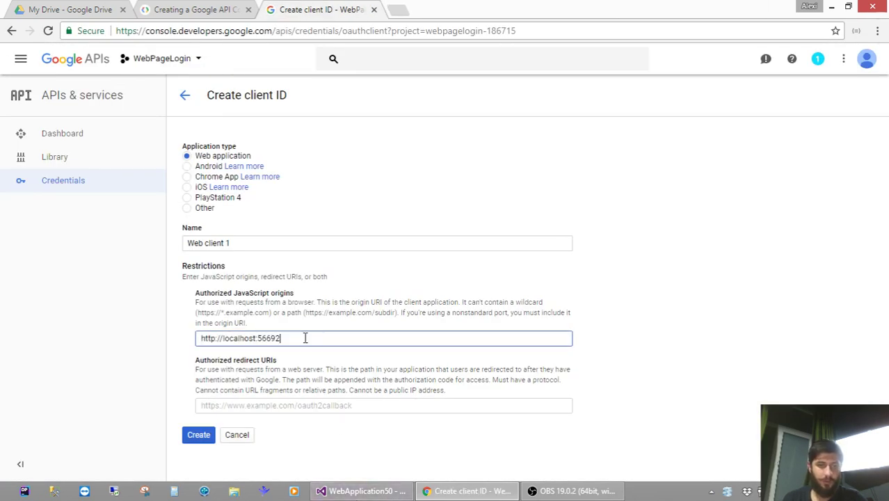
pyautogui.click(138, 338)
pyautogui.click(199, 456)
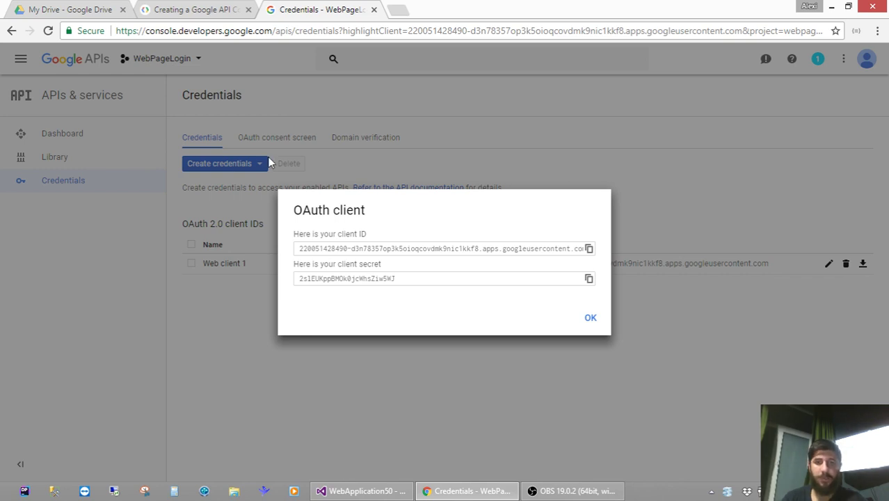
# - Read the guide's remaining instructions about the client ID and open its page on adding Google Sign-In
pyautogui.click(174, 8)
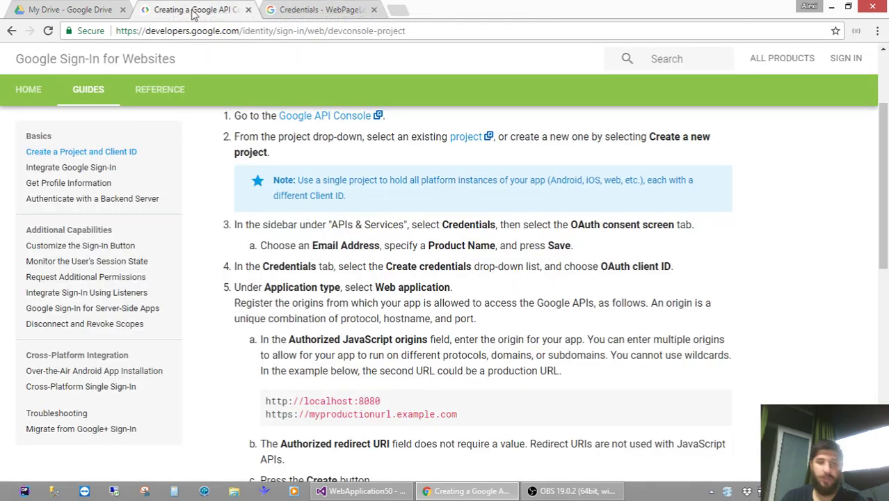
pyautogui.scroll(-3, 413, 264)
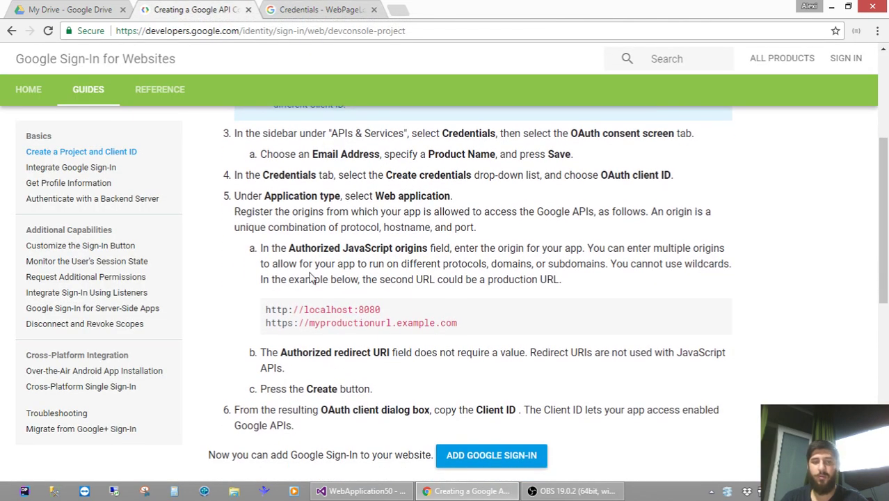
pyautogui.scroll(-3, 310, 277)
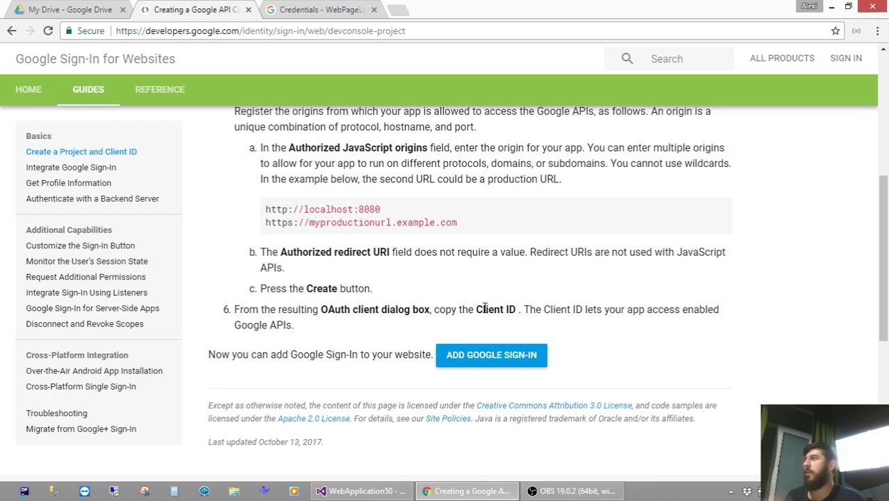
pyautogui.click(490, 355)
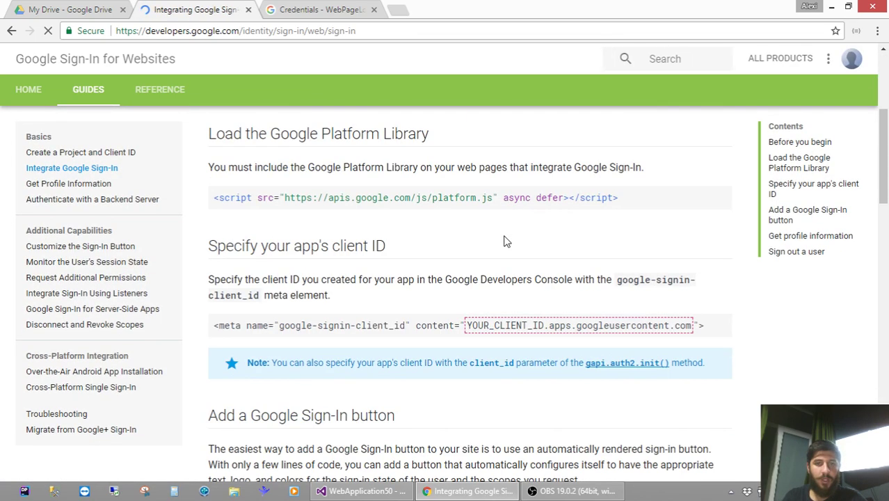
# - Skim the Google Sign-In integration page for the platform library, client ID, sign-in button, profile information and sign-out sections
pyautogui.scroll(10, 506, 240)
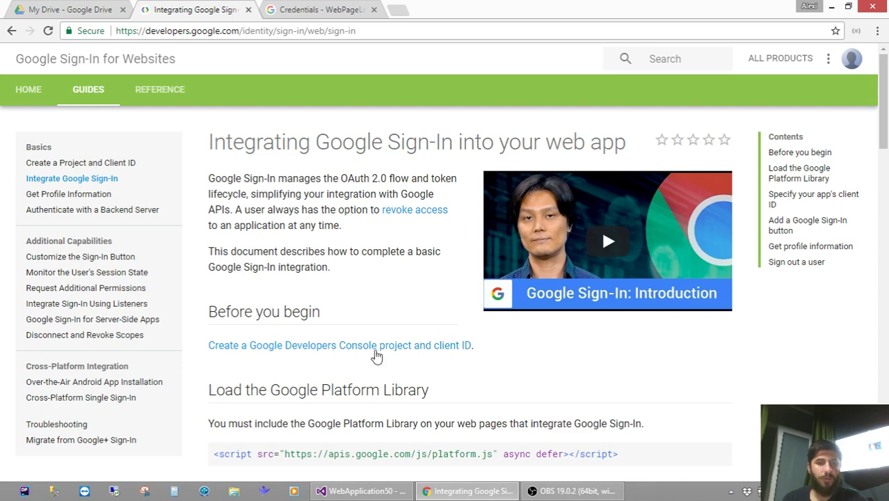
pyautogui.scroll(-4, 409, 311)
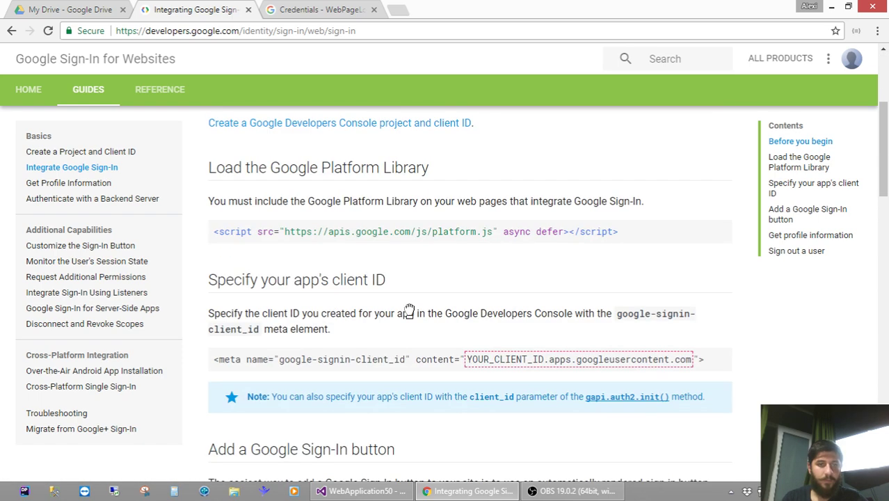
pyautogui.scroll(4, 402, 312)
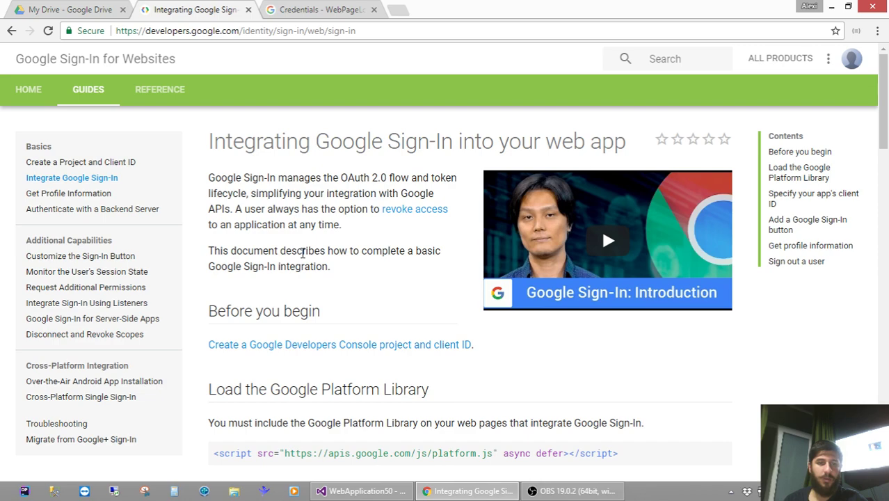
pyautogui.scroll(-20, 389, 285)
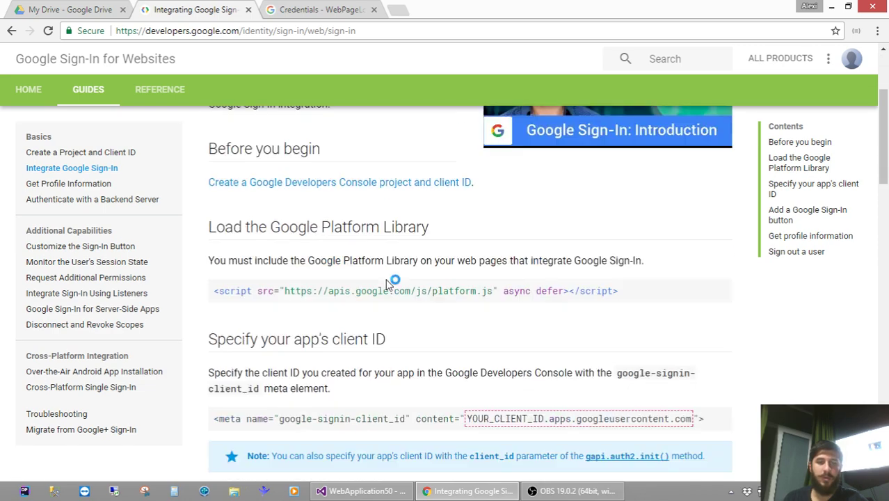
pyautogui.scroll(7, 386, 290)
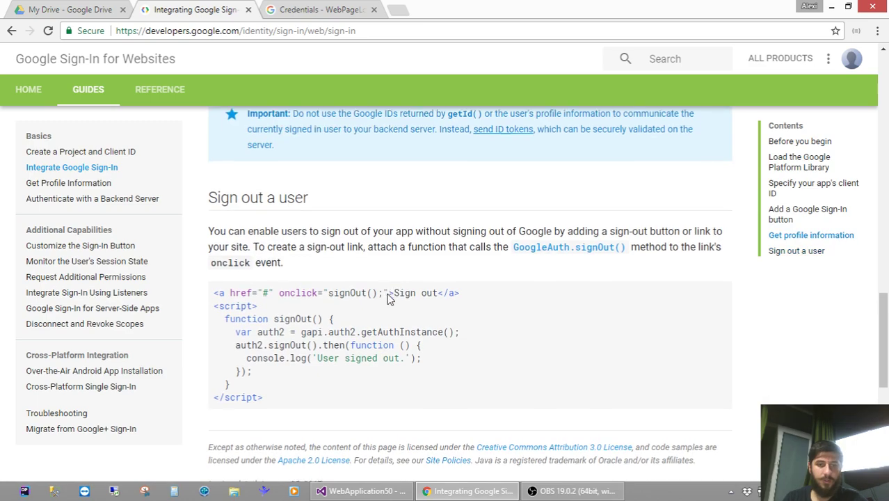
pyautogui.scroll(12, 388, 294)
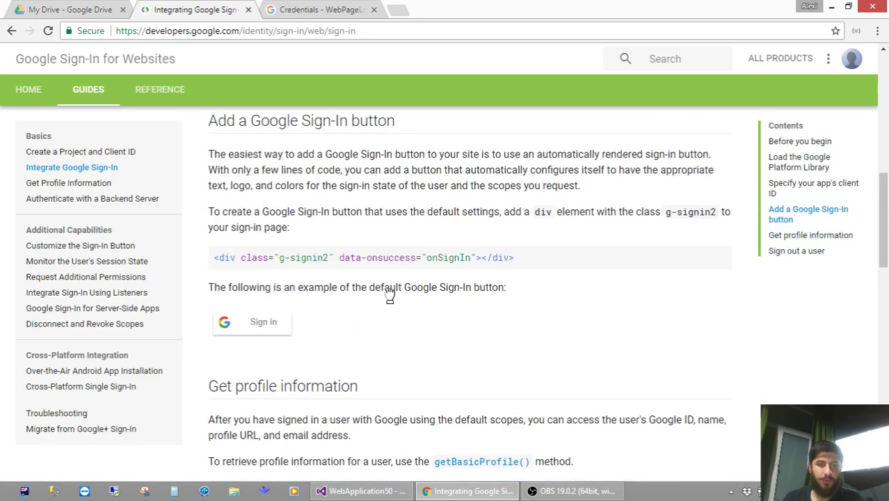
pyautogui.scroll(-3, 389, 299)
pyautogui.scroll(5, 391, 406)
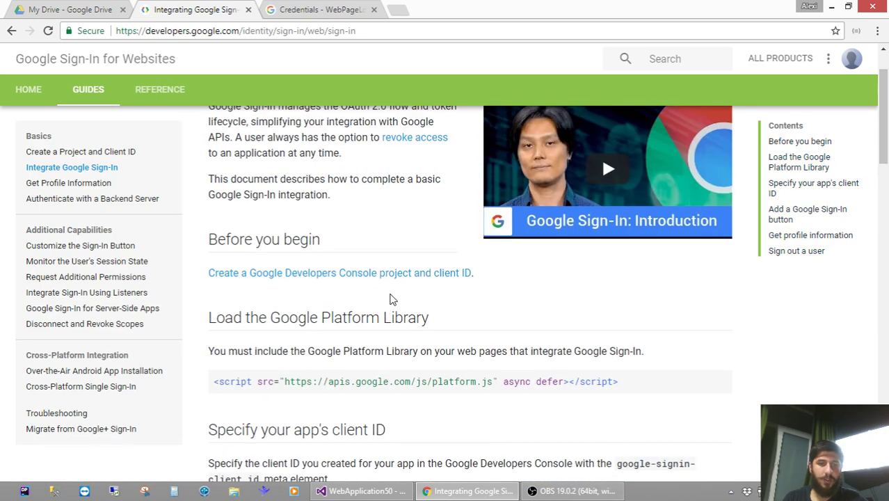
# - Copy the platform.js script tag from the guide's Load the Google Platform Library section
pyautogui.scroll(-2, 322, 260)
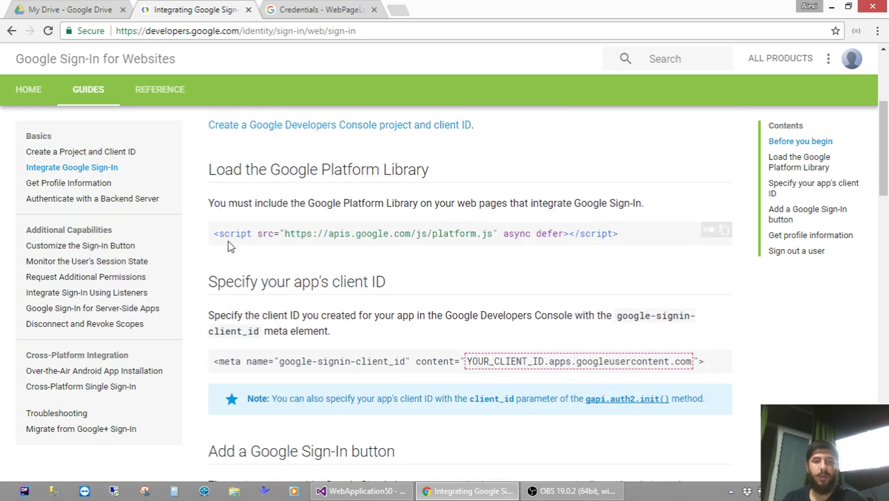
pyautogui.moveTo(214, 235); pyautogui.dragTo(645, 224)
pyautogui.hotkey('ctrl', 'c')
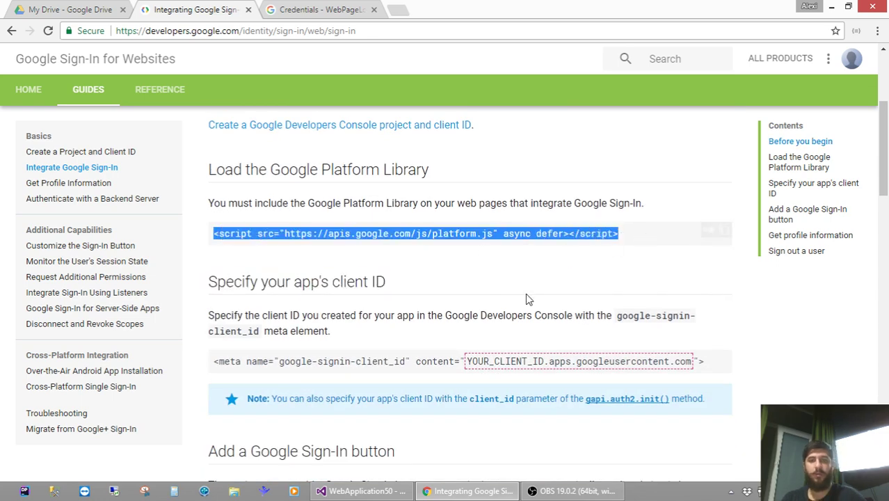
# - Add an empty Index view with a layout page for HomeController in Visual Studio and paste the script tag above its heading
pyautogui.click(359, 491)
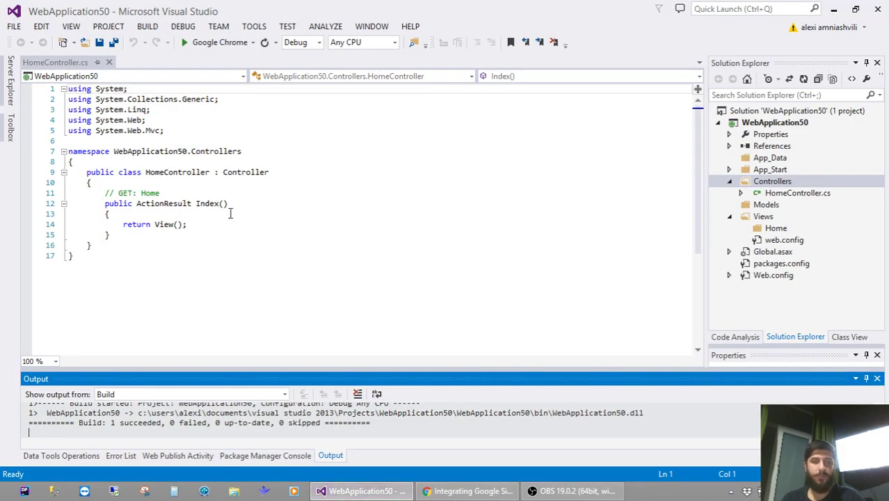
pyautogui.rightClick(228, 214)
pyautogui.click(266, 220)
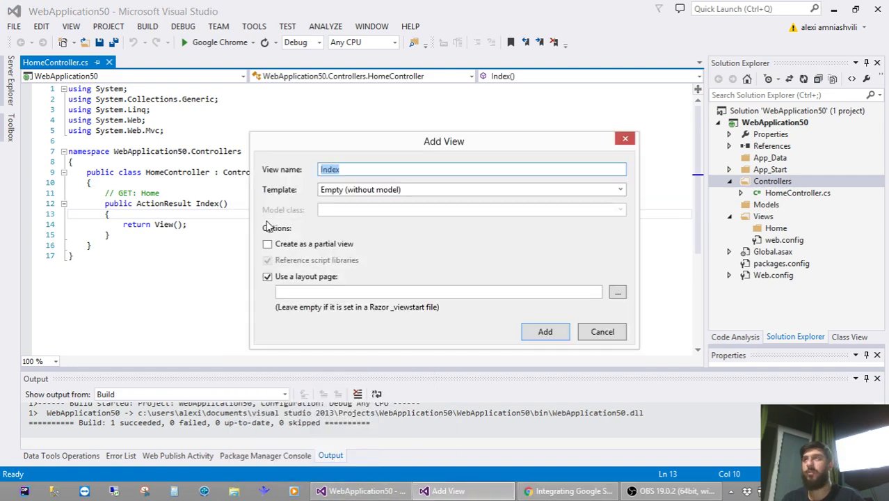
pyautogui.press('Return')
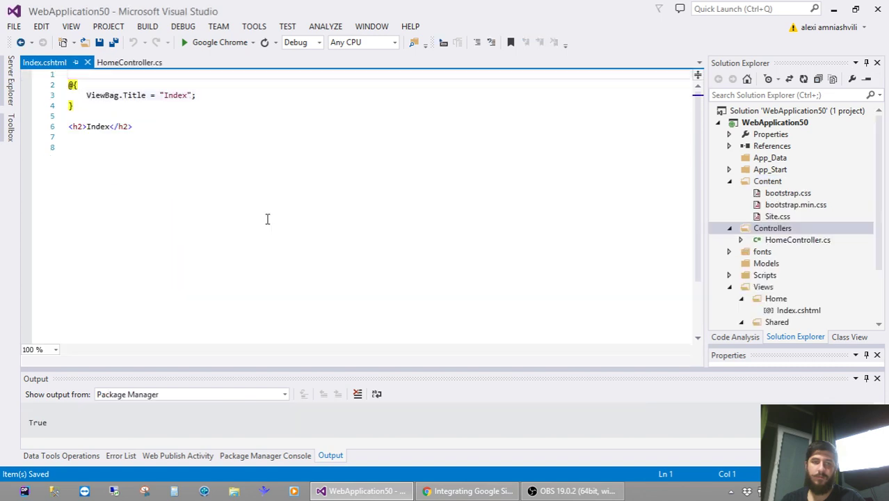
pyautogui.hotkey('ctrl', 'v')
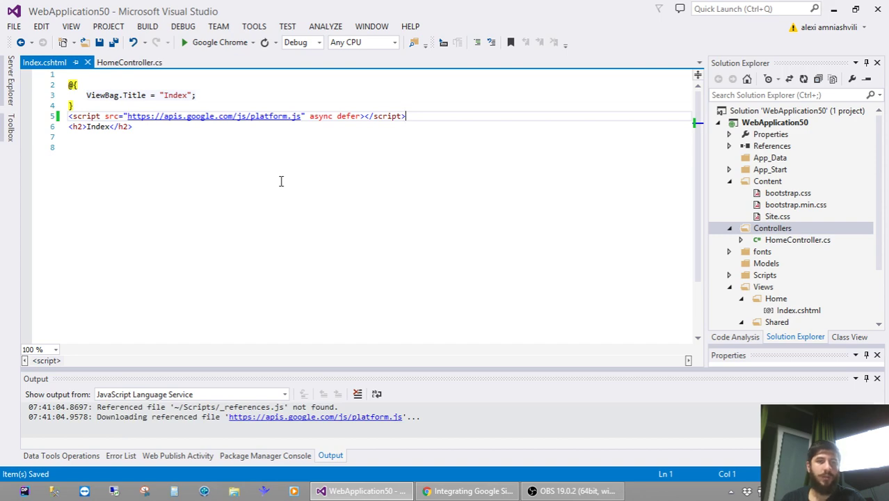
# - Switch back to the guide in Chrome and copy the google-signin-client_id meta tag from the client ID section
pyautogui.click(467, 491)
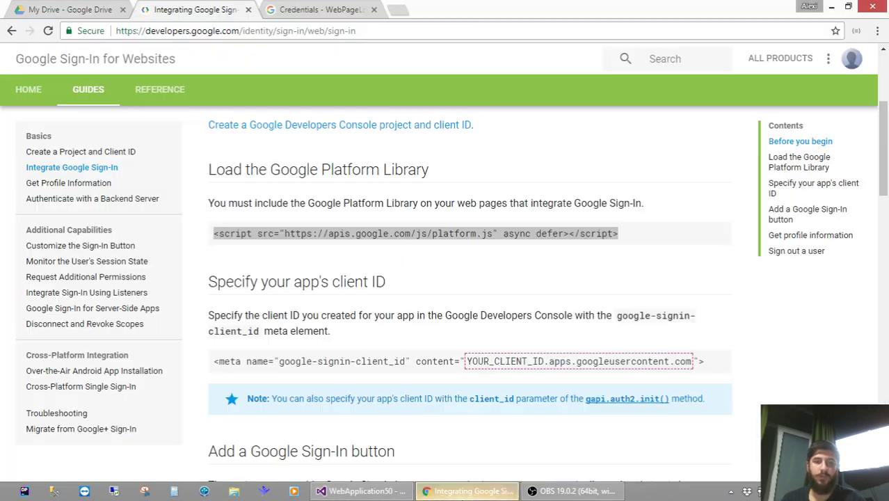
pyautogui.tripleClick(316, 233)
pyautogui.scroll(-1, 232, 321)
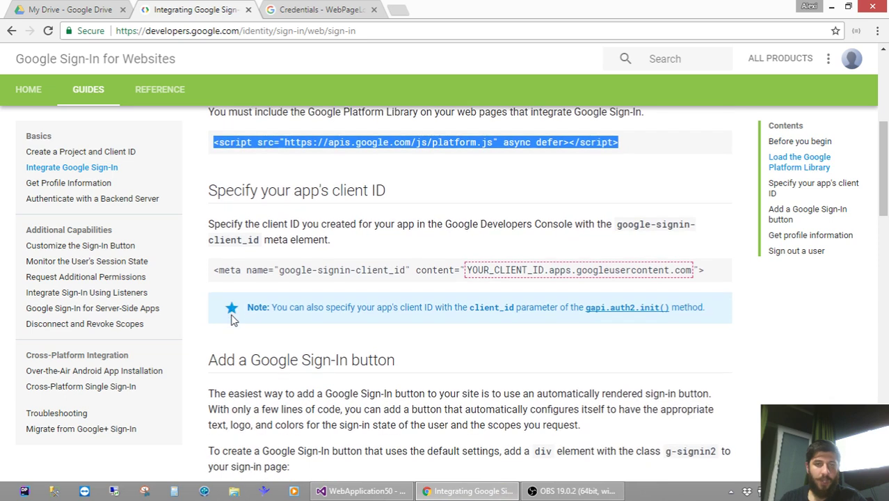
pyautogui.moveTo(215, 270); pyautogui.dragTo(706, 295)
pyautogui.hotkey('ctrl', 'c')
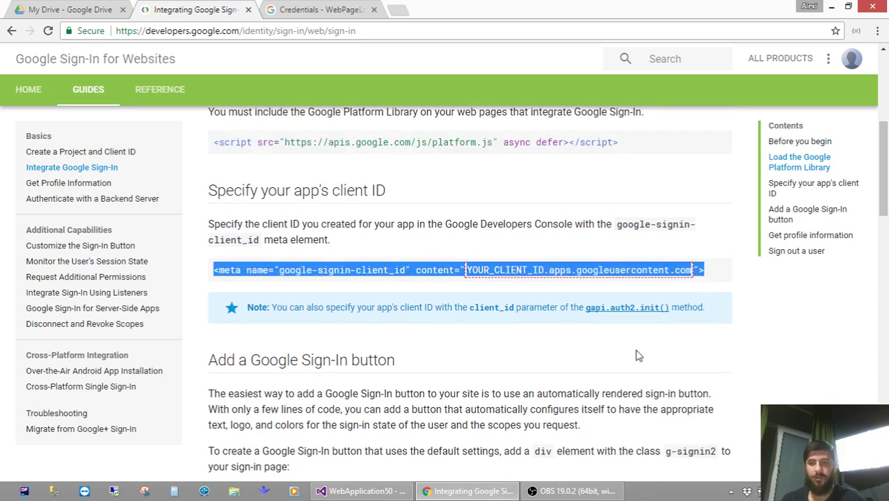
# - Check the created OAuth client's details in the API console and return to Index.cshtml in Visual Studio
pyautogui.click(320, 9)
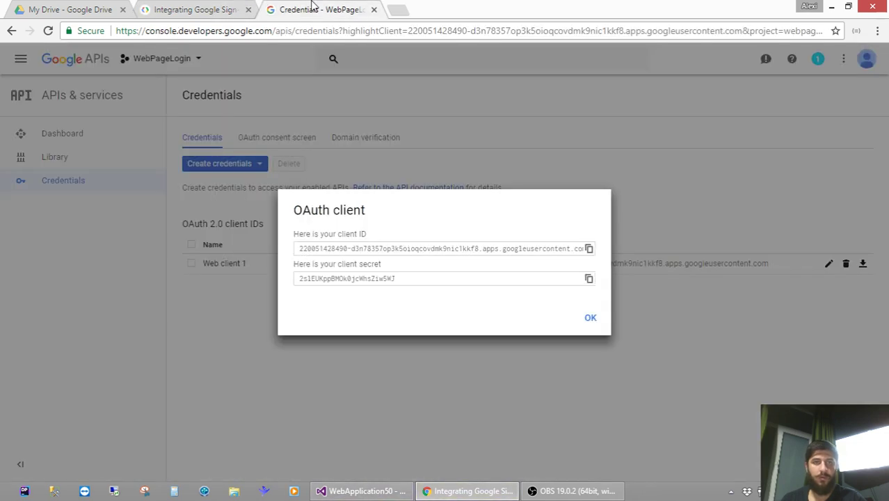
pyautogui.click(208, 11)
pyautogui.hotkey('alt', 'Tab')
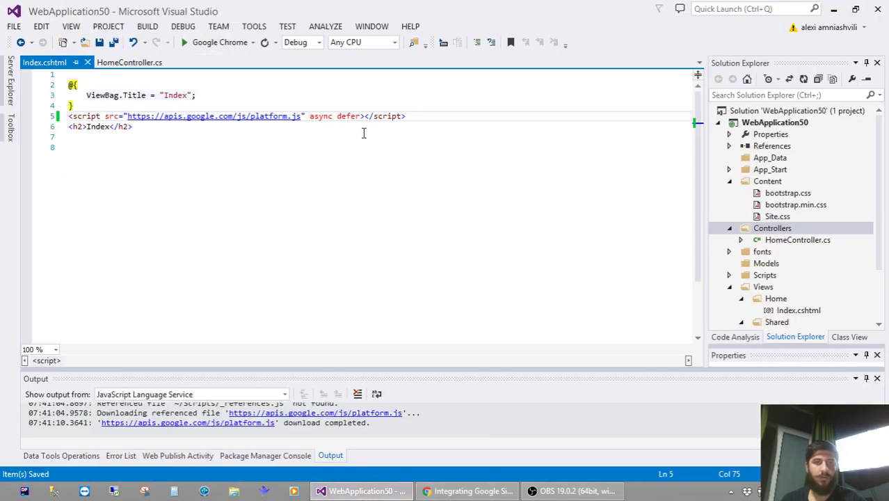
# - Paste the google-signin-client_id meta tag below the script tag and copy the OAuth client ID from the API console in Chrome
pyautogui.press('Return')
pyautogui.hotkey('ctrl', 'v')
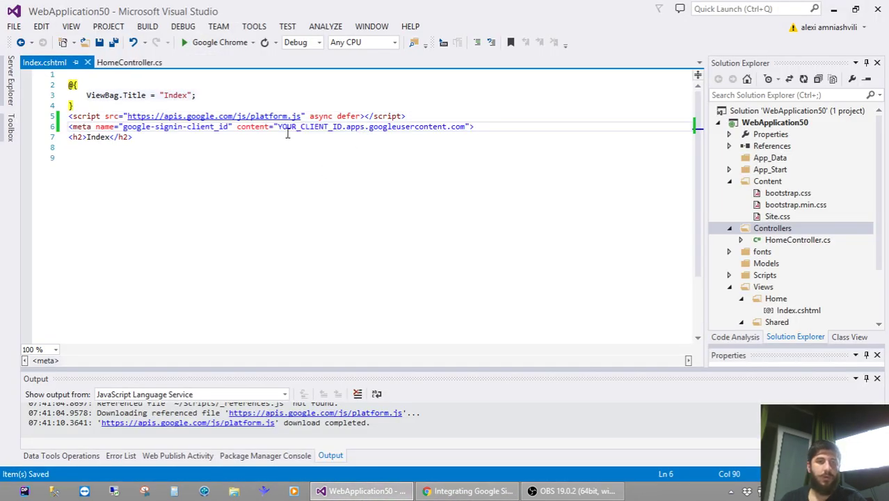
pyautogui.click(466, 490)
pyautogui.click(346, 9)
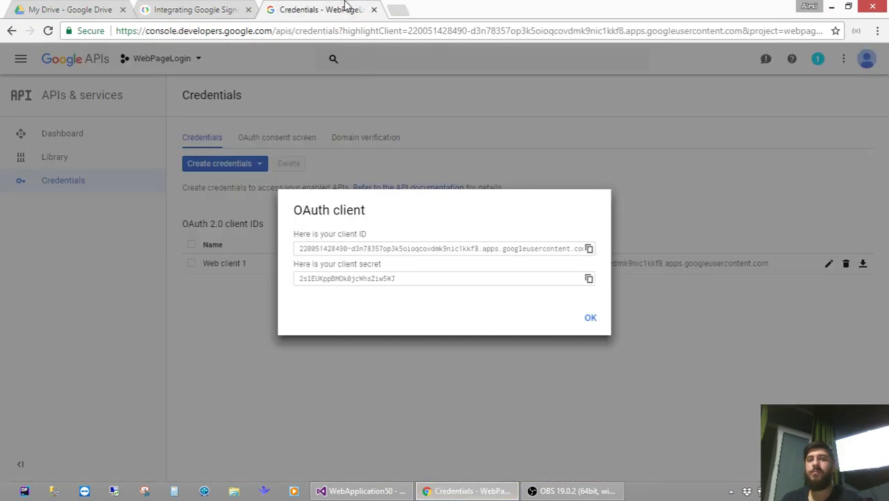
pyautogui.click(465, 253)
pyautogui.hotkey('ctrl', 'c')
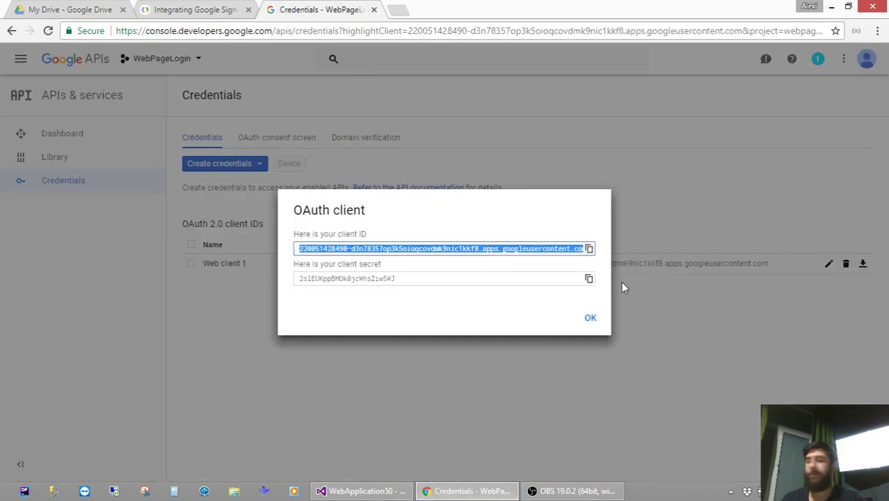
# - Switch to Visual Studio and replace the YOUR_CLIENT_ID placeholder in the meta tag with the copied OAuth client ID
pyautogui.click(362, 491)
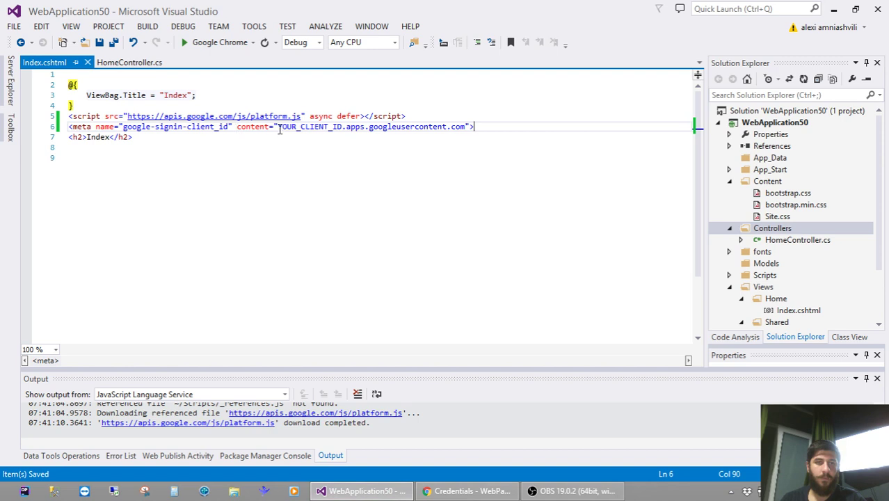
pyautogui.moveTo(278, 130); pyautogui.dragTo(343, 130)
pyautogui.hotkey('ctrl', 'v')
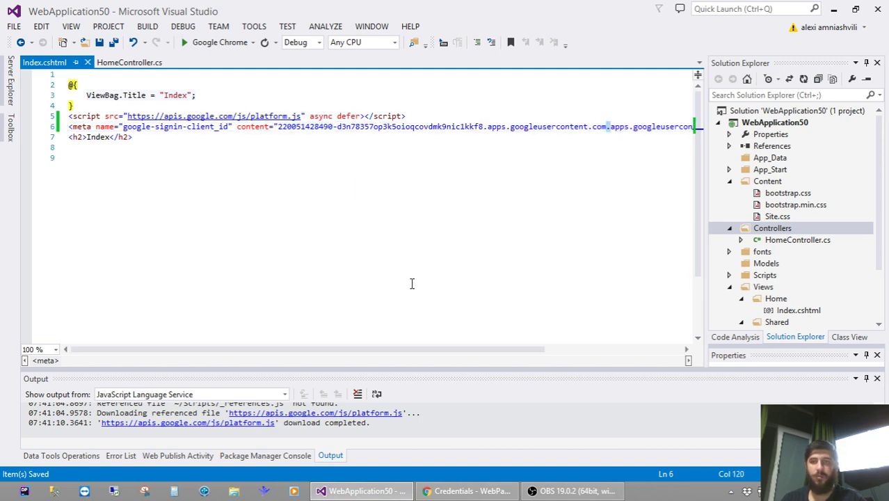
# - Delete the duplicate .apps.googleusercontent.com suffix after the pasted client ID in the meta tag's content value
pyautogui.hotkey('shift', 'End')
pyautogui.hotkey('shift', 'Right')
pyautogui.hotkey('shift', 'Right')
pyautogui.hotkey('shift', 'Right')
pyautogui.hotkey('shift', 'Right')
pyautogui.hotkey('shift', 'Right')
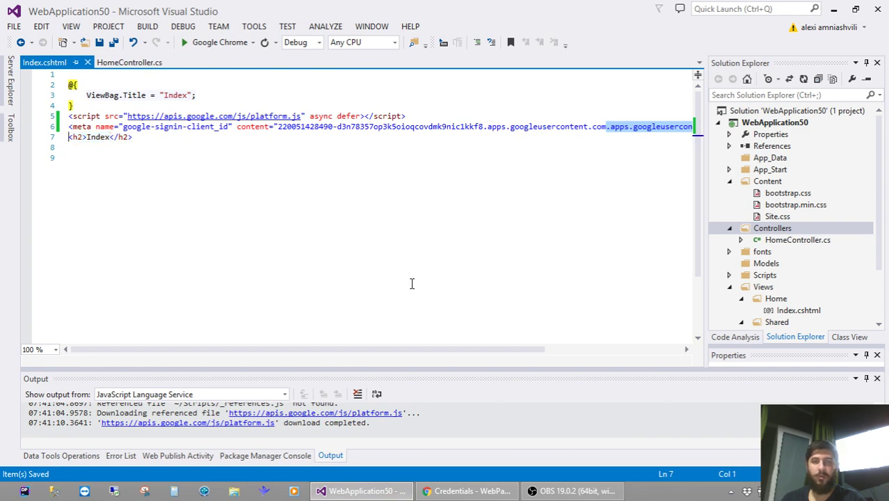
pyautogui.hotkey('shift', 'Left')
pyautogui.hotkey('shift', 'Left')
pyautogui.hotkey('shift', 'Left')
pyautogui.hotkey('shift', 'Left')
pyautogui.hotkey('shift', 'Left')
pyautogui.hotkey('shift', 'Left')
pyautogui.hotkey('shift', 'Left')
pyautogui.press('Delete')
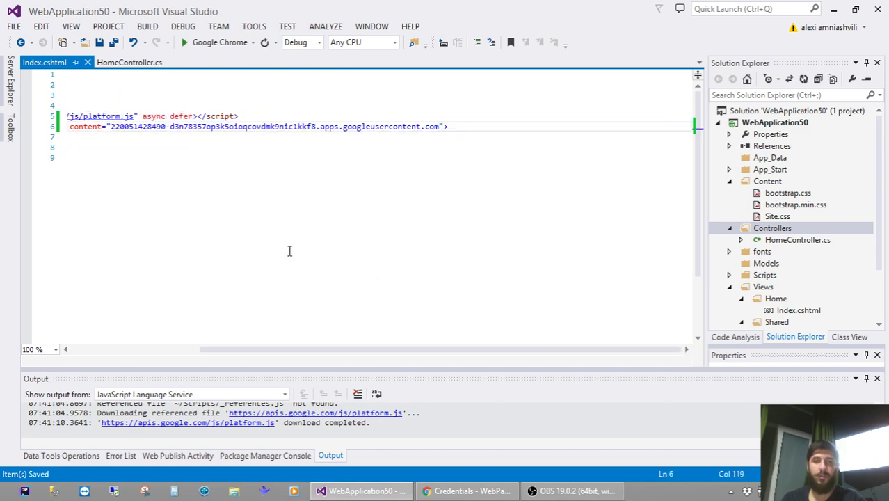
pyautogui.click(283, 240)
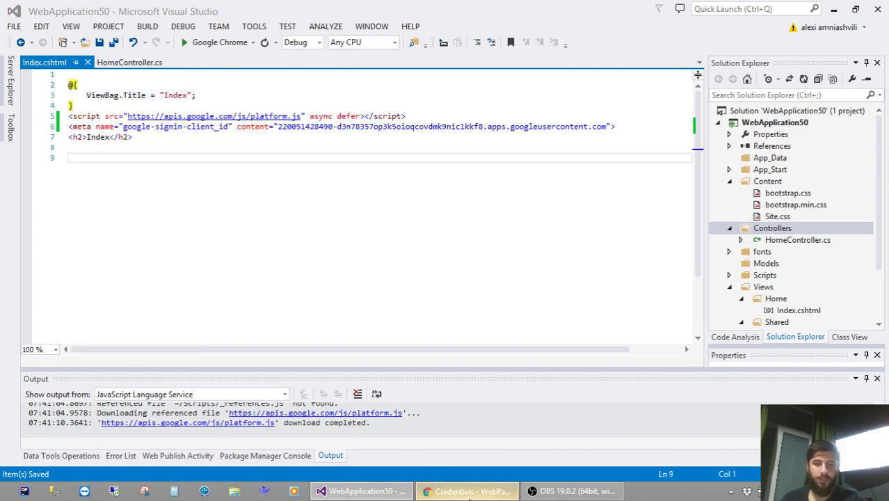
# - Switch to Chrome, dismiss the OAuth client dialog and copy the g-signin2 div from the guide's Add a Google Sign-In button section
pyautogui.click(468, 491)
pyautogui.click(376, 164)
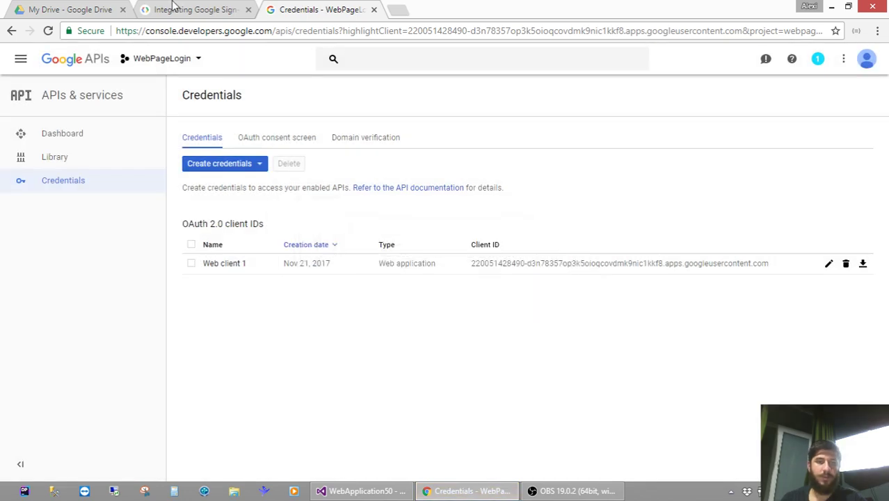
pyautogui.click(173, 8)
pyautogui.scroll(-4, 318, 294)
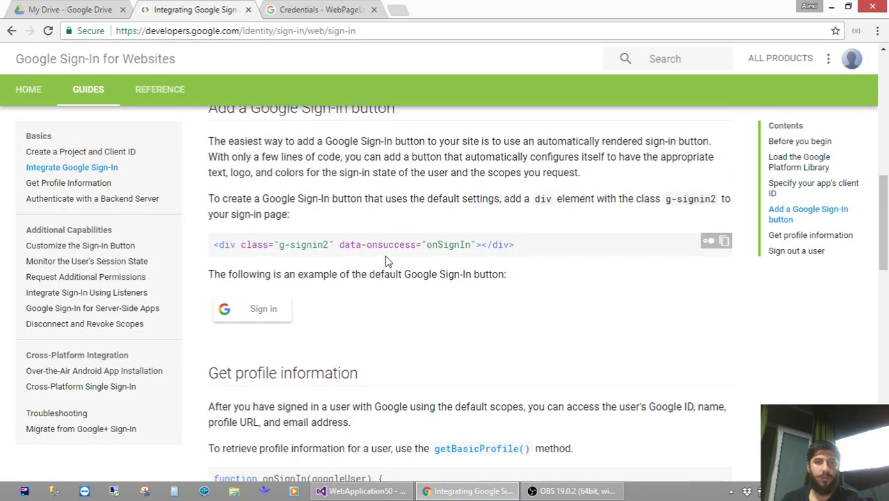
pyautogui.scroll(1, 387, 257)
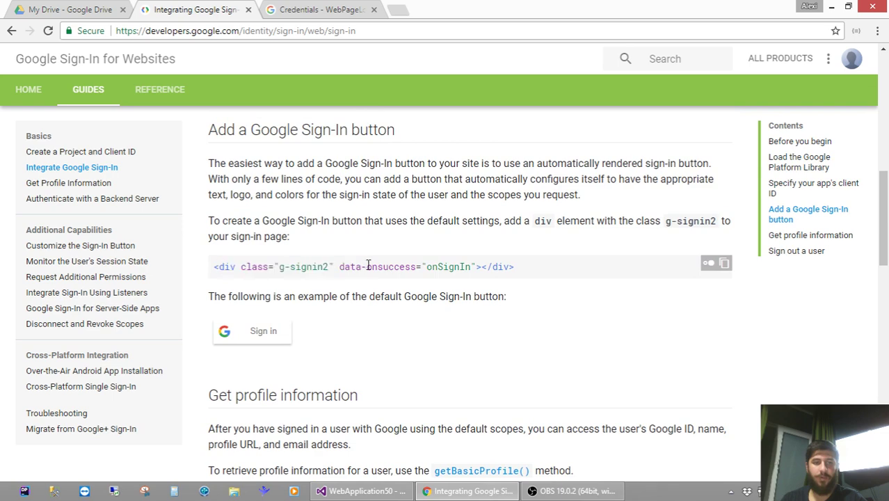
pyautogui.moveTo(213, 266); pyautogui.dragTo(553, 277)
pyautogui.hotkey('ctrl', 'c')
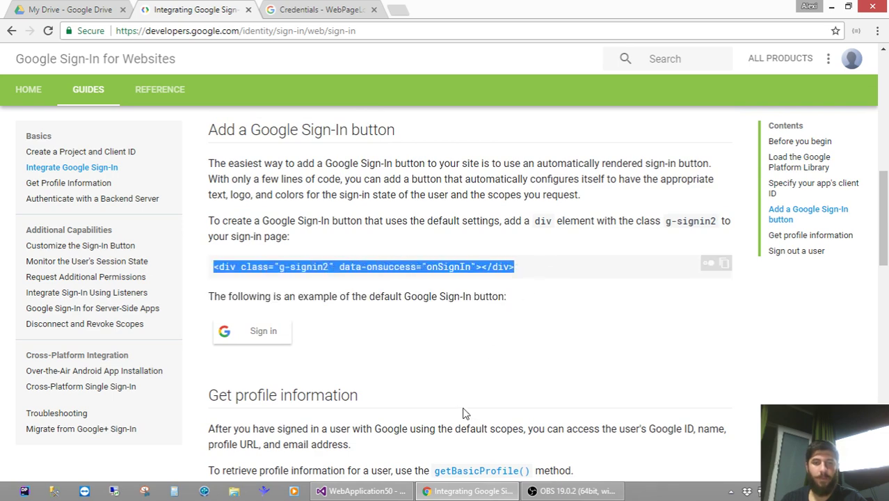
# - Paste the g-signin2 div below the Index heading in Index.cshtml in Visual Studio and save the file
pyautogui.hotkey('alt', 'Tab')
pyautogui.hotkey('ctrl', 'v')
pyautogui.hotkey('ctrl', 's')
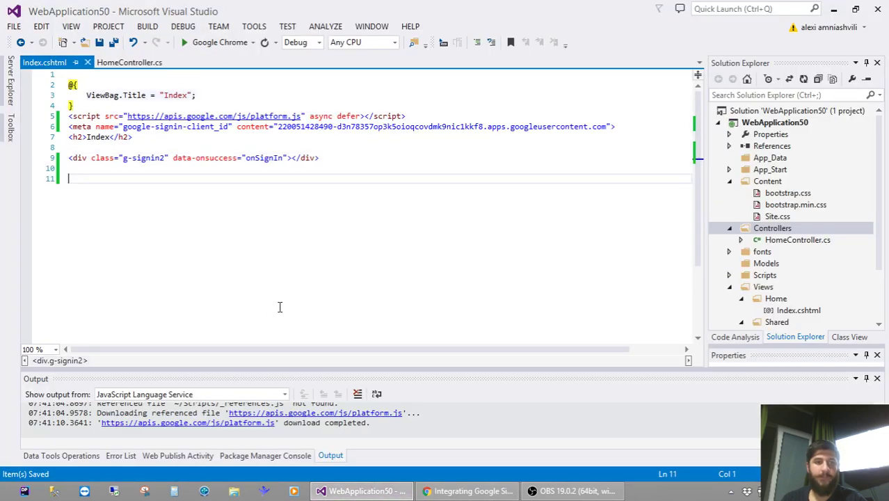
# - Switch back to the guide in Chrome and copy the onSignIn function from the Get profile information section
pyautogui.hotkey('alt', 'Tab')
pyautogui.scroll(-2, 424, 289)
pyautogui.scroll(-1, 427, 294)
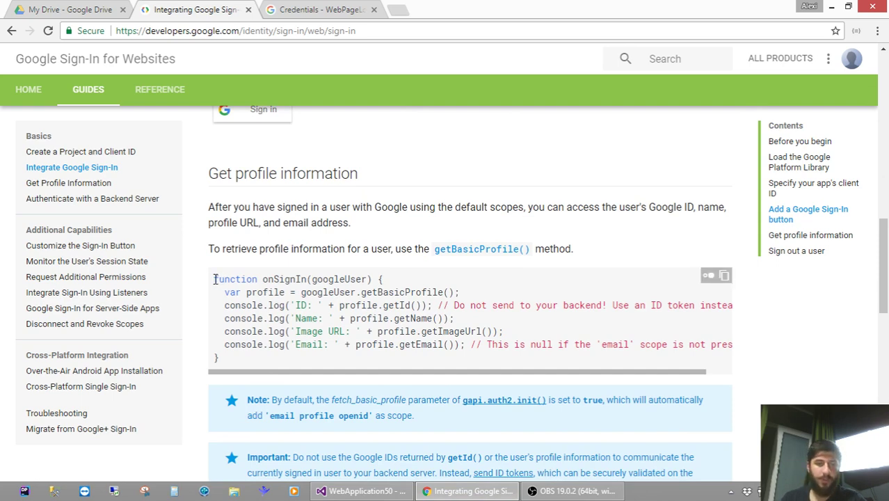
pyautogui.moveTo(215, 279); pyautogui.dragTo(261, 361)
pyautogui.hotkey('ctrl', 'c')
# - Add a script block below the g-signin2 div in Index.cshtml in Visual Studio and paste the onSignIn function inside it
pyautogui.hotkey('alt', 'Tab')
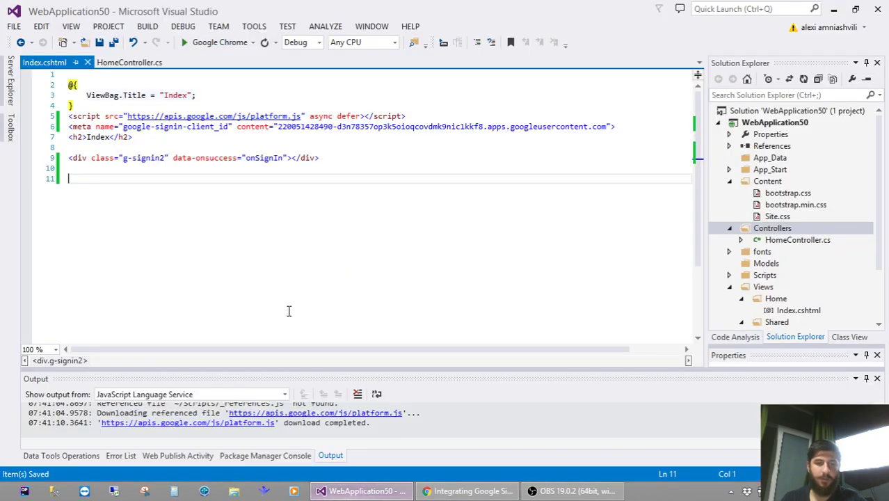
pyautogui.hotkey('ctrl', 'v')
pyautogui.hotkey('ctrl', 'z')
pyautogui.write('<script>')
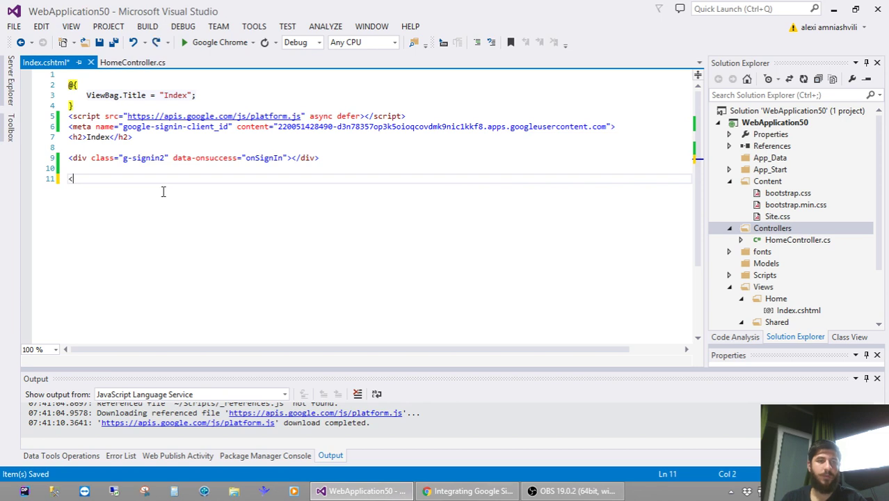
pyautogui.hotkey('ctrl', 'v')
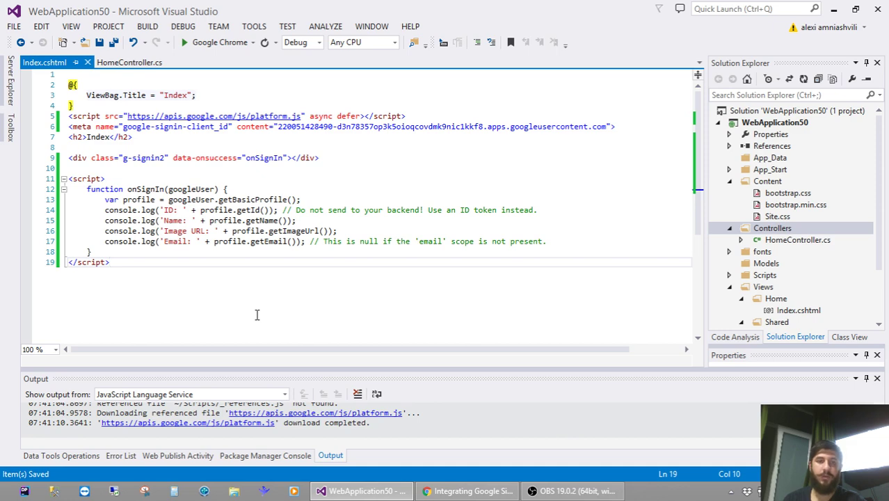
# - Switch to the guide in Chrome and copy the sign-out link and signOut script from the Sign out a user section
pyautogui.click(466, 490)
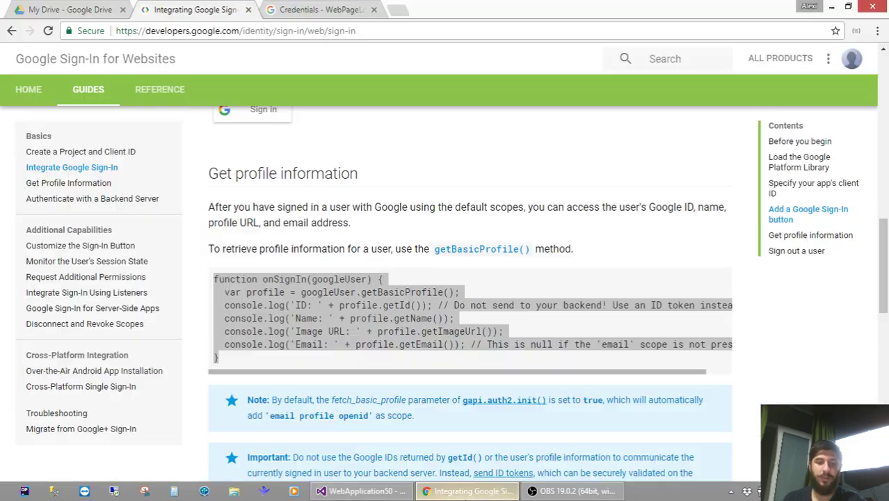
pyautogui.scroll(-2, 374, 312)
pyautogui.scroll(-3, 374, 312)
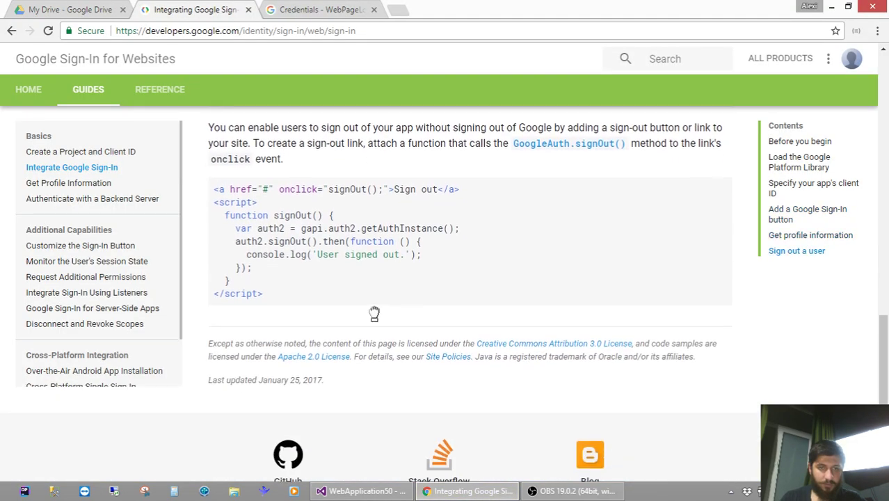
pyautogui.scroll(1, 371, 308)
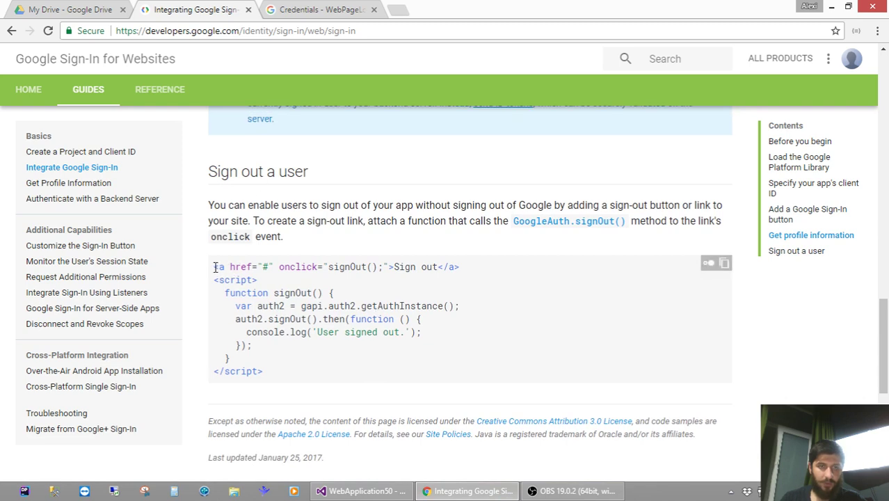
pyautogui.moveTo(214, 267); pyautogui.dragTo(288, 376)
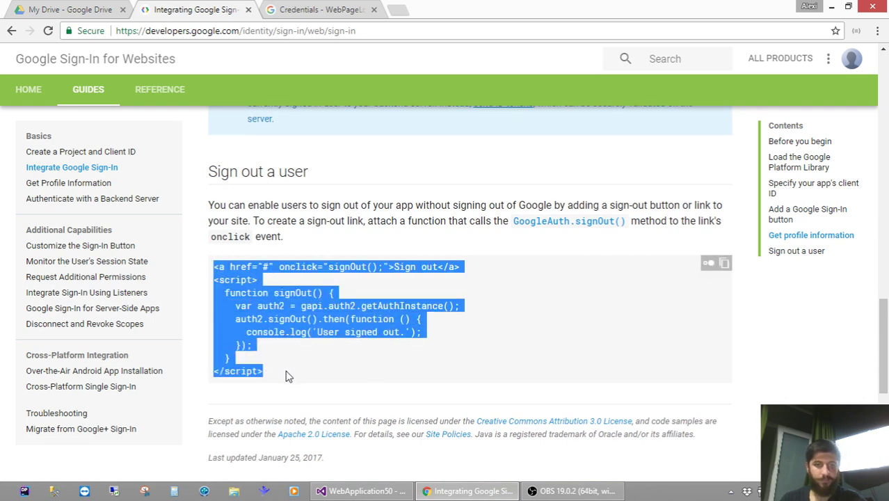
# - Paste the sign-out link and signOut script at the end of Index.cshtml in Visual Studio, separating link and script with a blank line
pyautogui.click(362, 491)
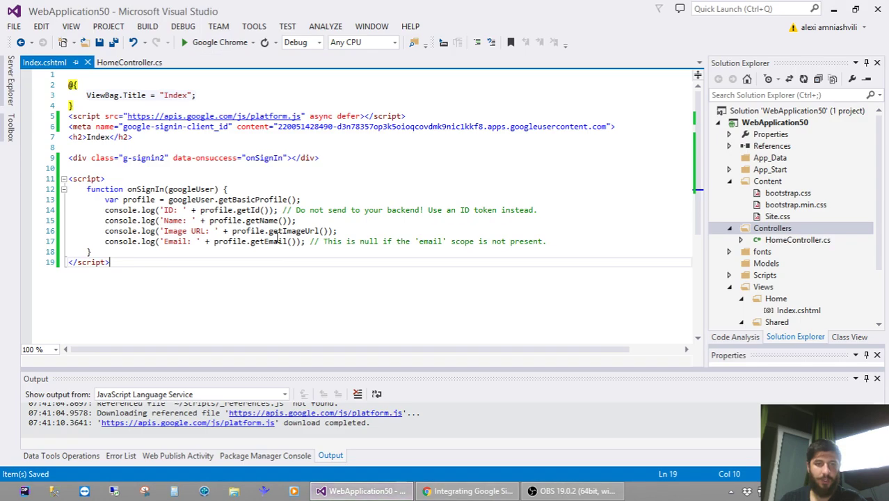
pyautogui.click(273, 320)
pyautogui.press('Return')
pyautogui.hotkey('ctrl', 'v')
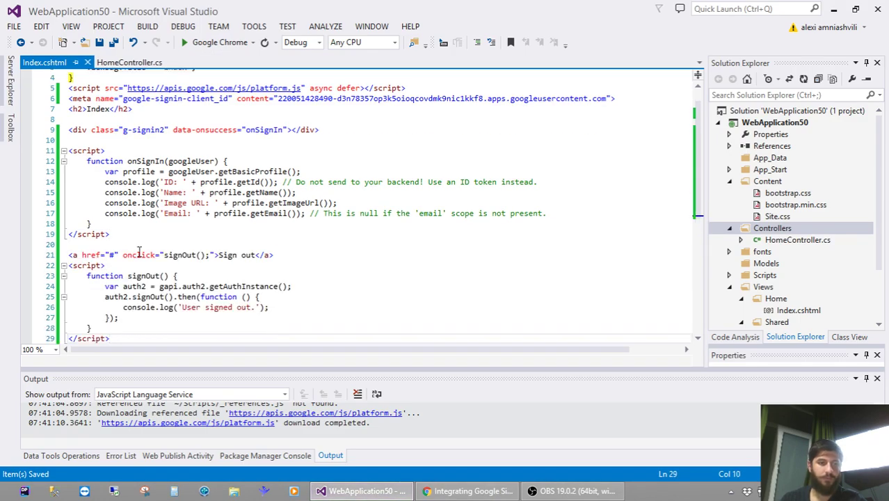
pyautogui.click(281, 255)
pyautogui.press('Return')
pyautogui.scroll(-2, 282, 255)
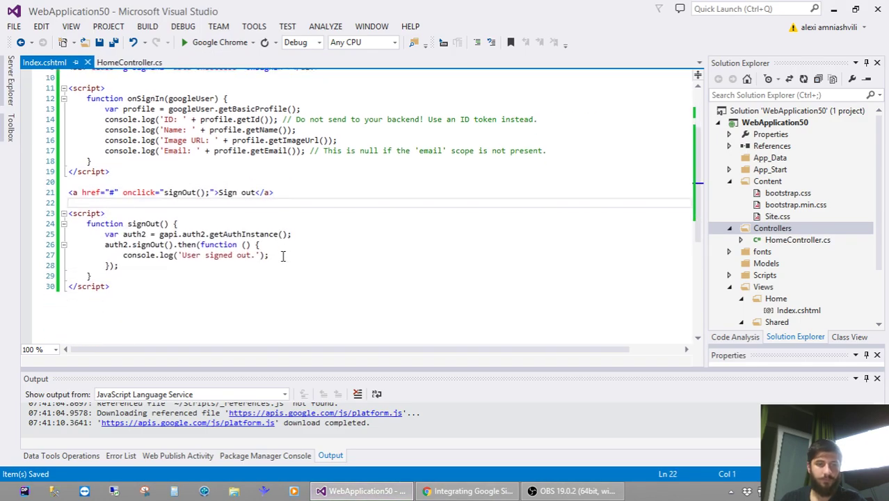
# - Look through the rest of the sign-in guide in Chrome for remaining integration steps and return to Index.cshtml in Visual Studio
pyautogui.hotkey('alt', 'Tab')
pyautogui.scroll(-5, 391, 292)
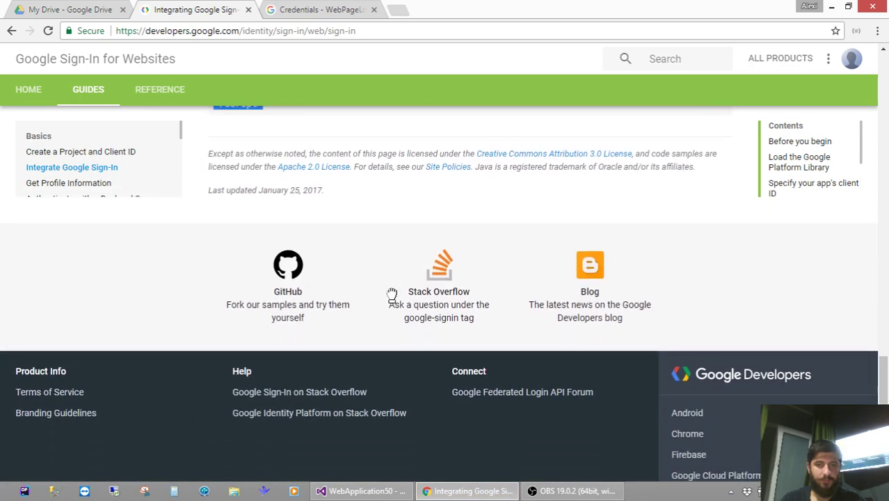
pyautogui.scroll(20, 393, 293)
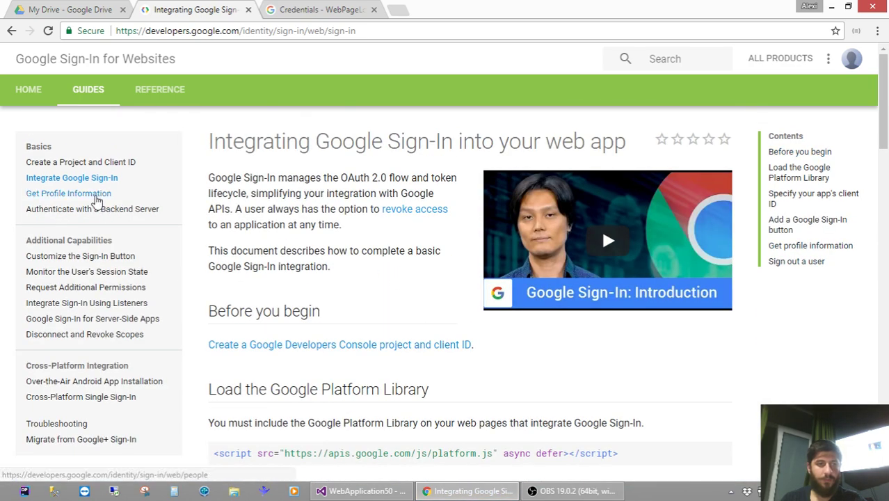
pyautogui.scroll(-5, 329, 266)
pyautogui.scroll(-5, 330, 266)
pyautogui.hotkey('alt', 'Tab')
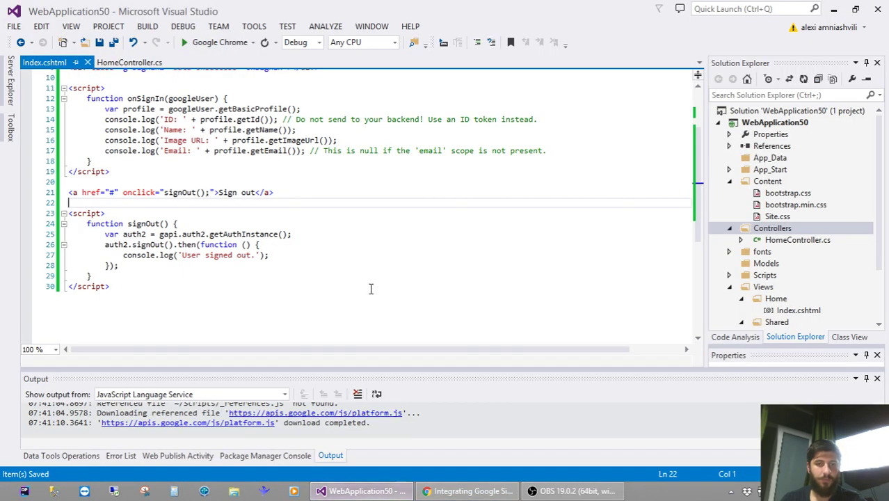
pyautogui.click(371, 287)
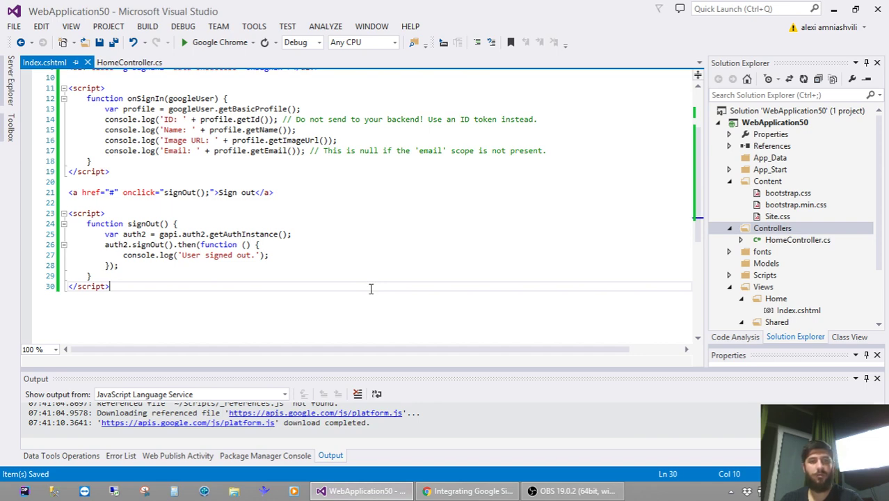
# - Run the web application in Chrome and sign in on the Index page with the first listed Google account
pyautogui.scroll(3, 371, 288)
pyautogui.press('F5')
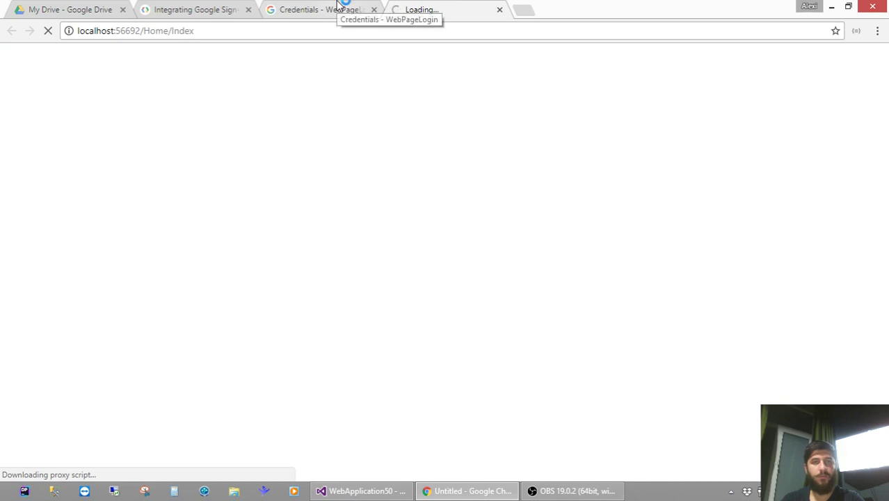
pyautogui.click(339, 9)
pyautogui.click(423, 9)
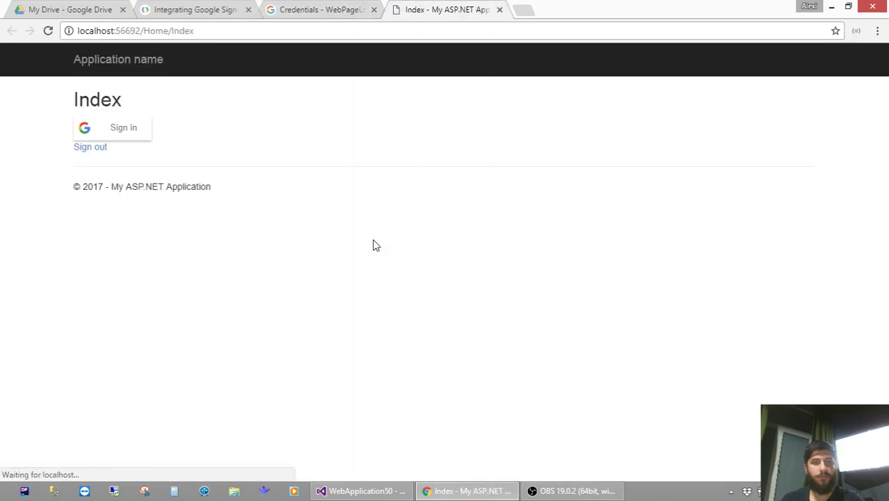
pyautogui.click(101, 132)
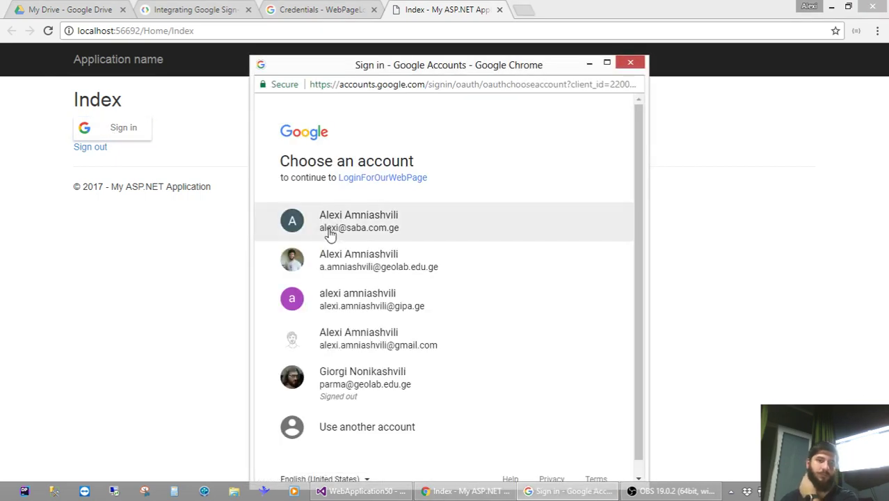
pyautogui.click(330, 235)
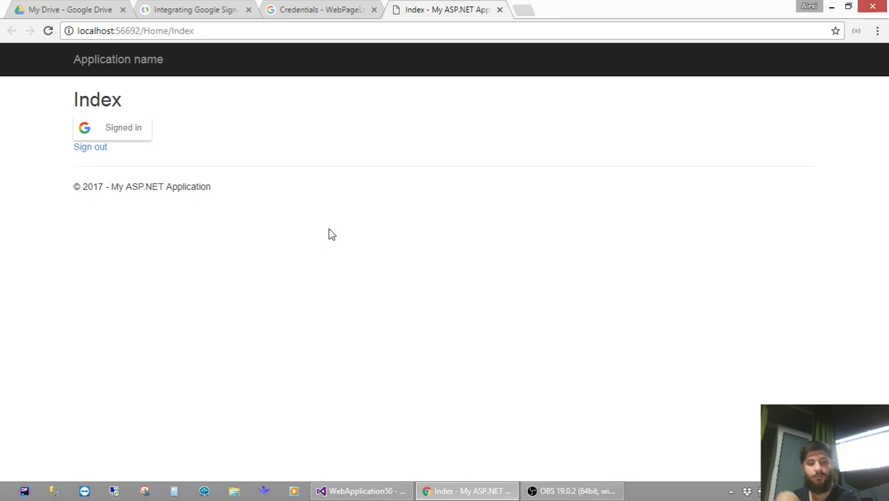
# - Reopen the Google account chooser from the sign-in button, close it without choosing an account, and sign out of the page
pyautogui.click(123, 135)
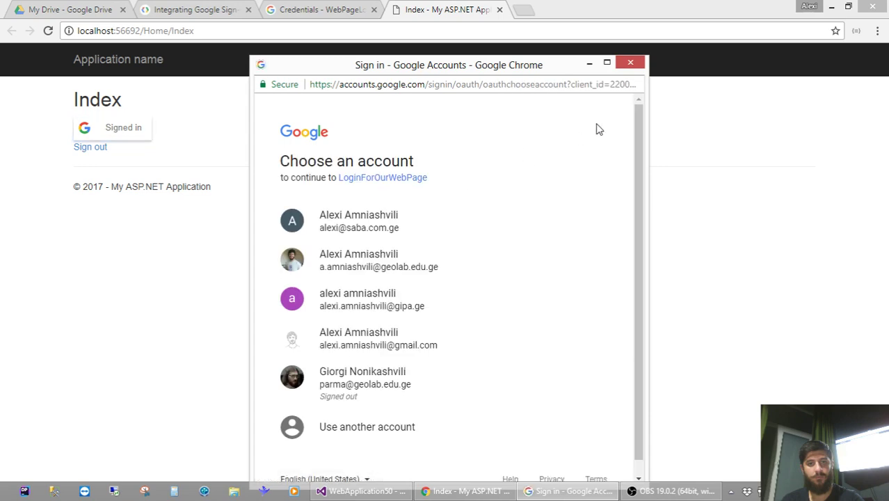
pyautogui.click(631, 62)
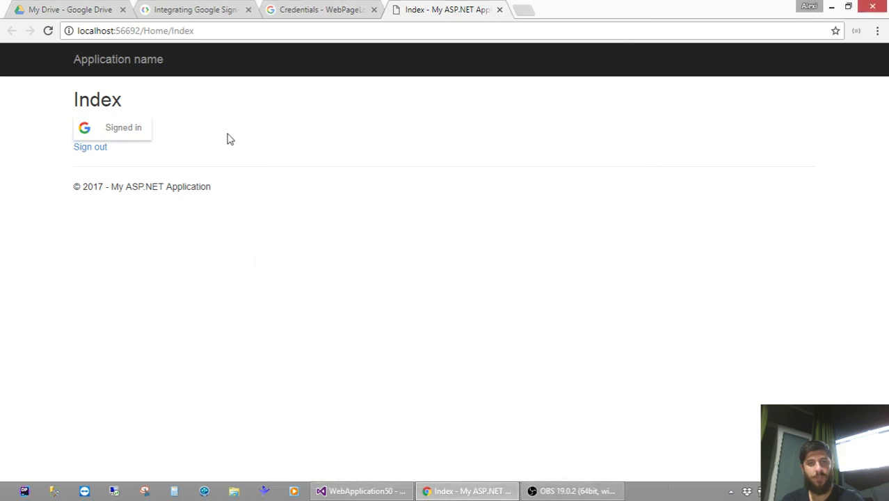
pyautogui.click(92, 148)
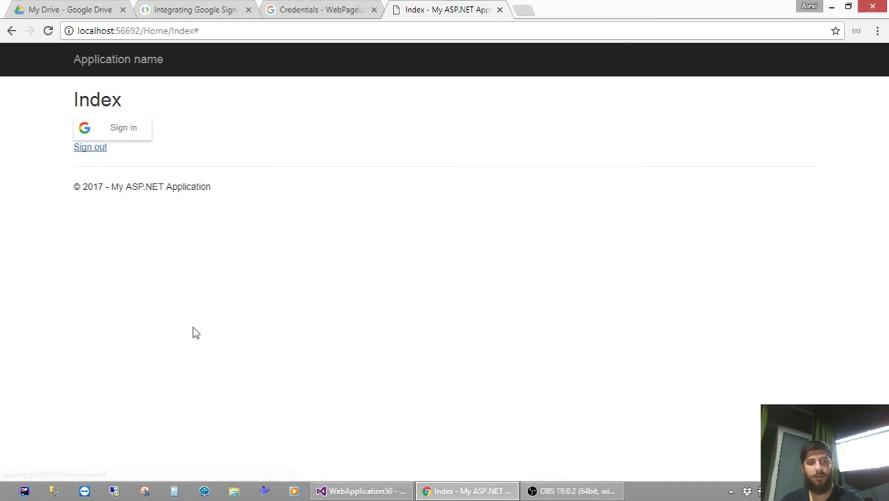
# - Sign in on the Index page with the second listed Google account and sign out again
pyautogui.click(130, 129)
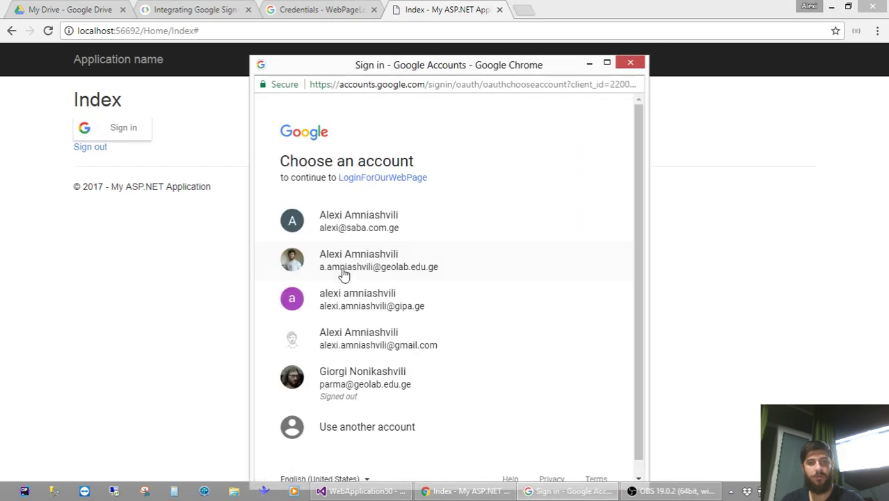
pyautogui.click(342, 272)
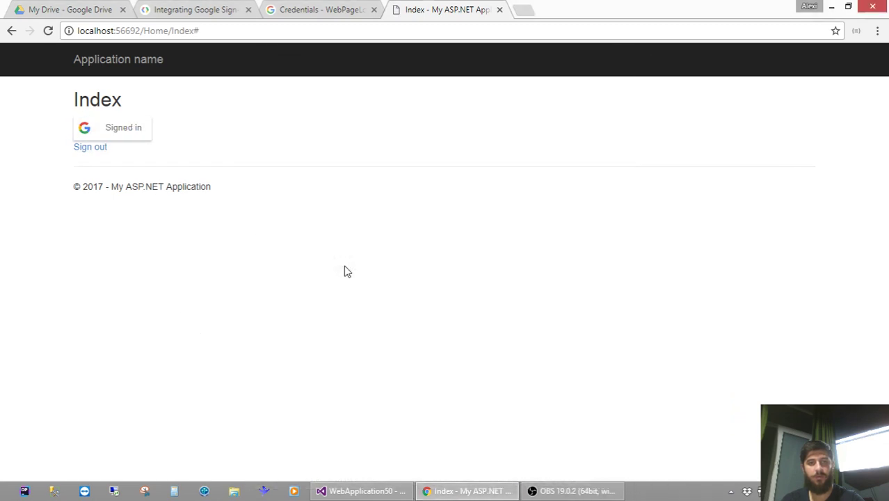
pyautogui.click(77, 147)
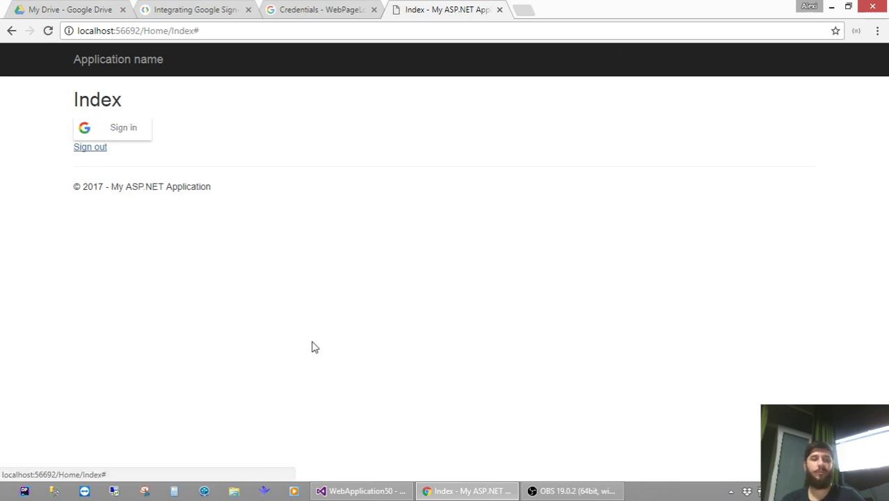
# - Inspect the running Index page in Chrome's Developer Tools, move the tools window clear of the sign-in button and show the console
pyautogui.hotkey('alt', 'Tab')
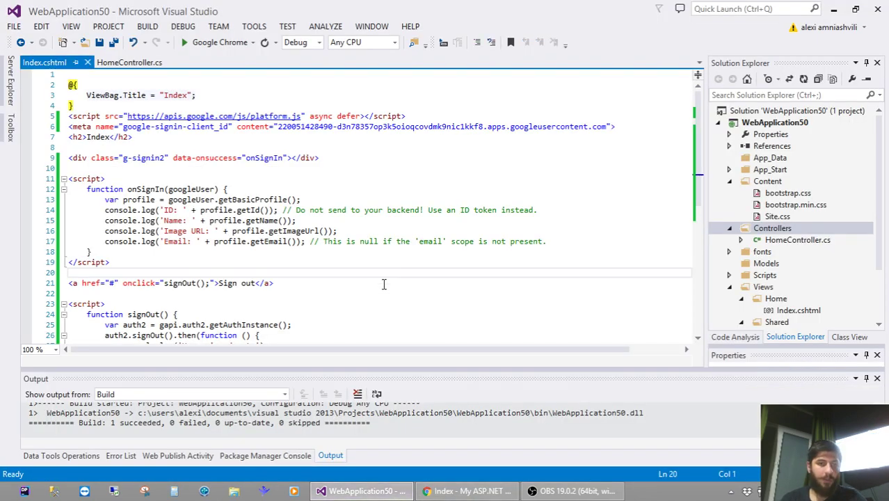
pyautogui.hotkey('alt', 'Tab')
pyautogui.rightClick(427, 194)
pyautogui.click(493, 342)
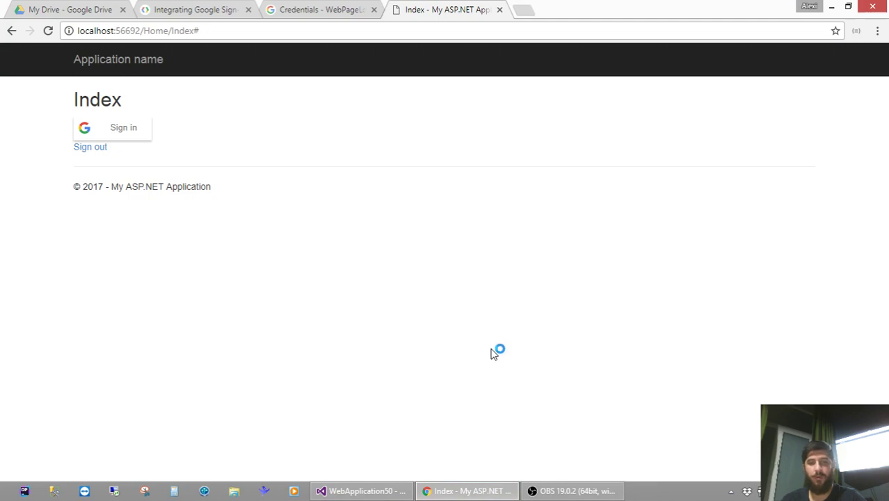
pyautogui.moveTo(385, 69); pyautogui.dragTo(831, 118)
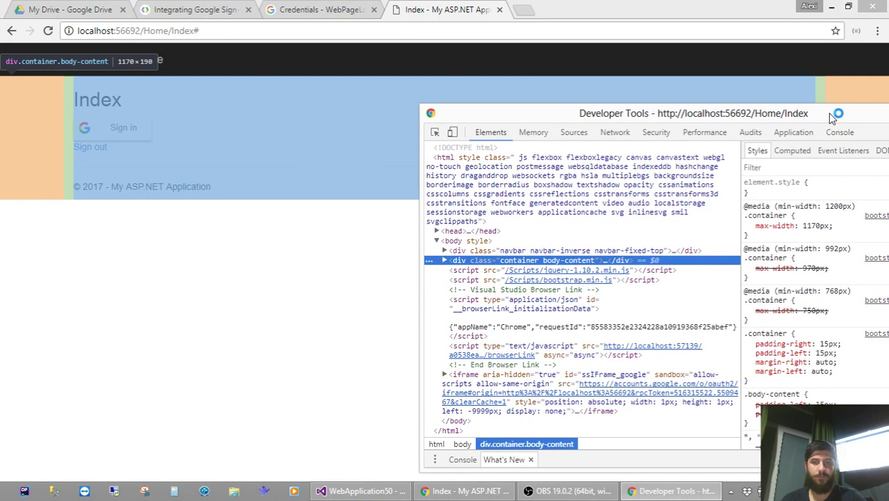
pyautogui.click(838, 132)
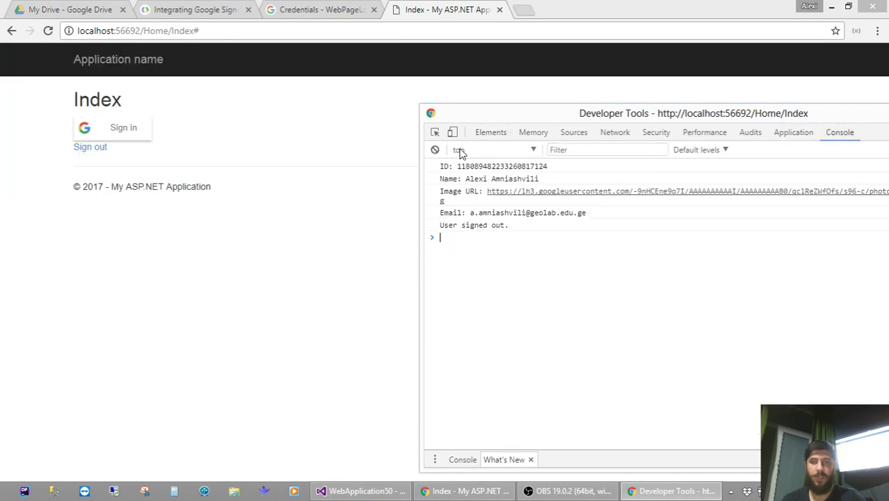
# - Clear the console, sign in with the first listed Google account and bring the console forward to check the logged profile data
pyautogui.click(434, 150)
pyautogui.click(128, 135)
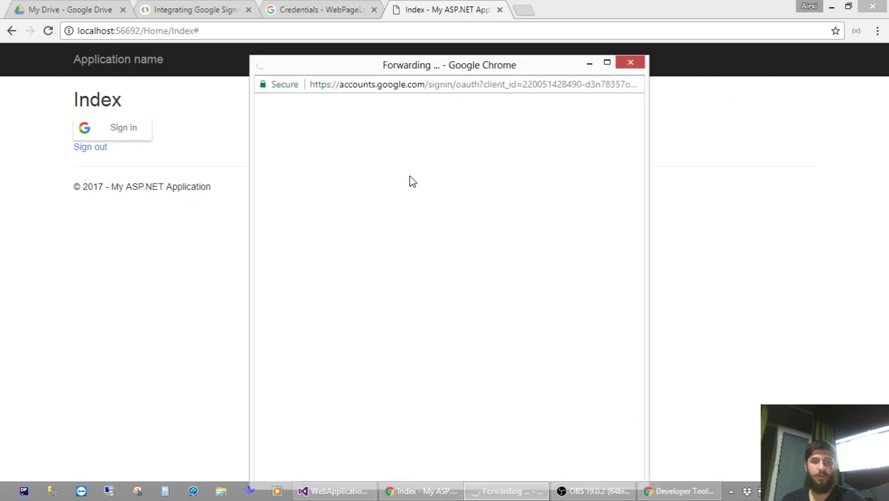
pyautogui.click(414, 227)
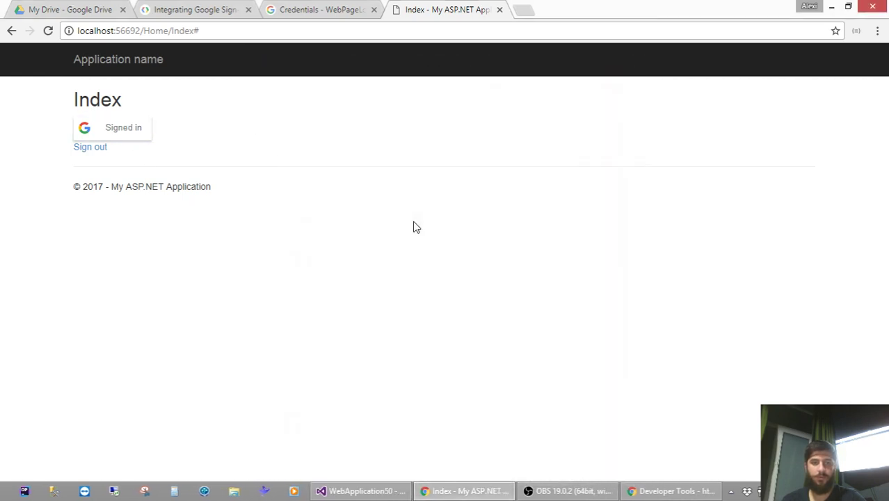
pyautogui.click(636, 490)
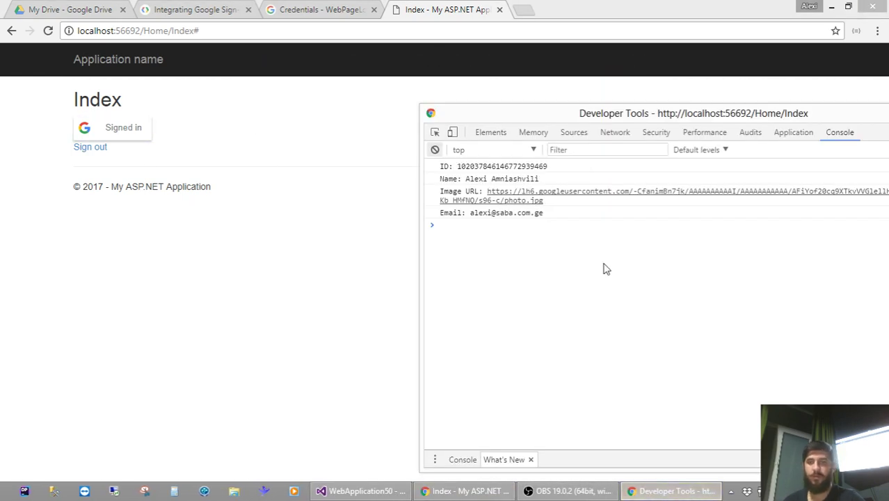
# - Open the logged profile image URL in a new browser tab, close that tab and return to the console
pyautogui.click(533, 201)
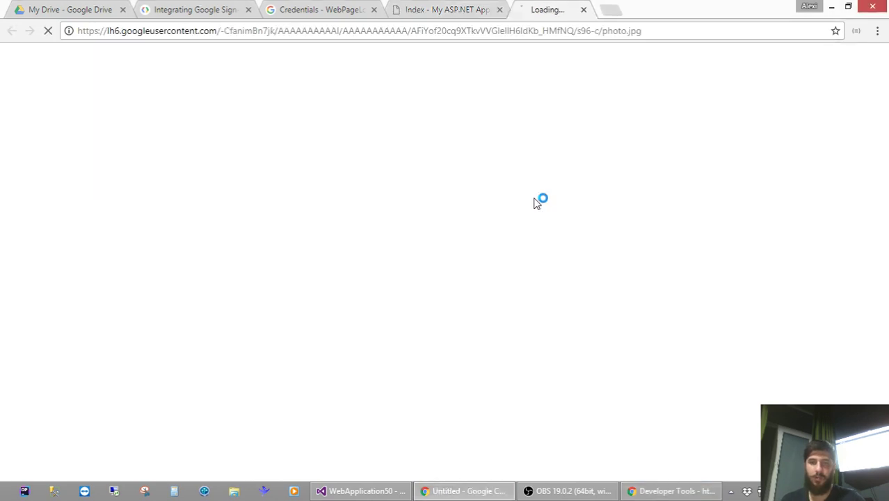
pyautogui.hotkey('ctrl', 'w')
pyautogui.click(669, 491)
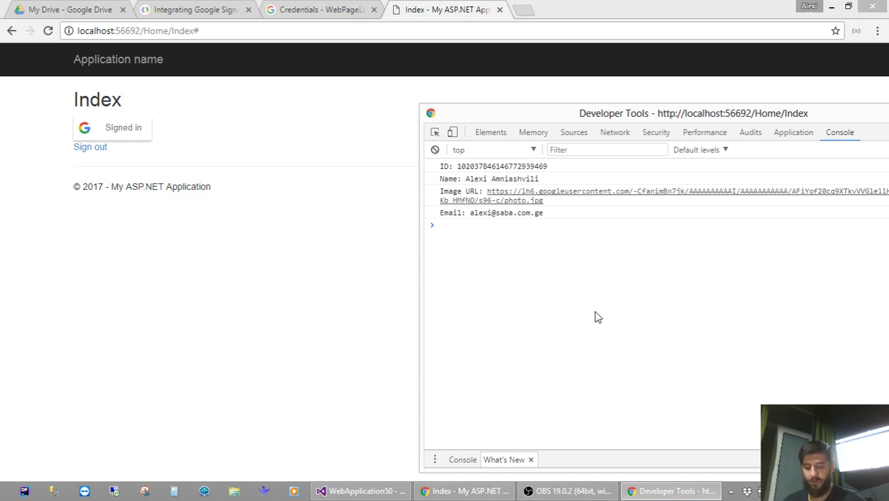
# - Switch to Index.cshtml in Visual Studio, review the sign-in and sign-out code, and insert an empty line after the onSignIn script
pyautogui.hotkey('alt', 'Tab')
pyautogui.hotkey('alt', 'Tab')
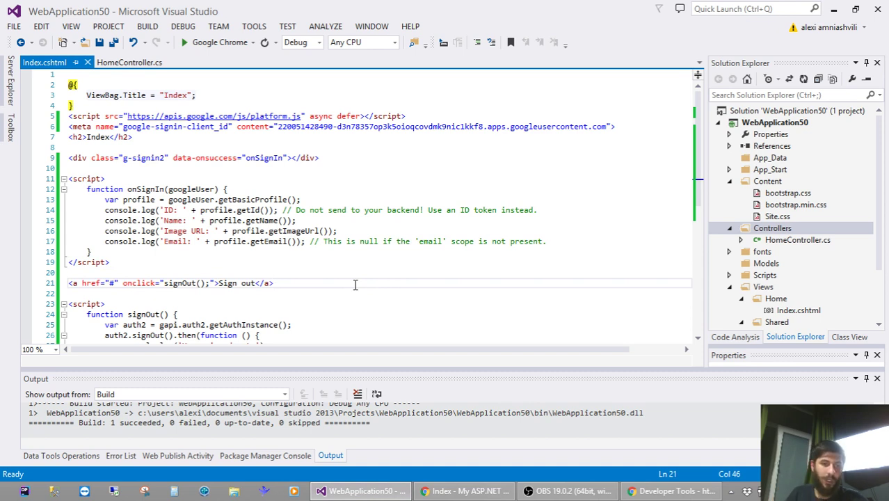
pyautogui.scroll(-1, 355, 284)
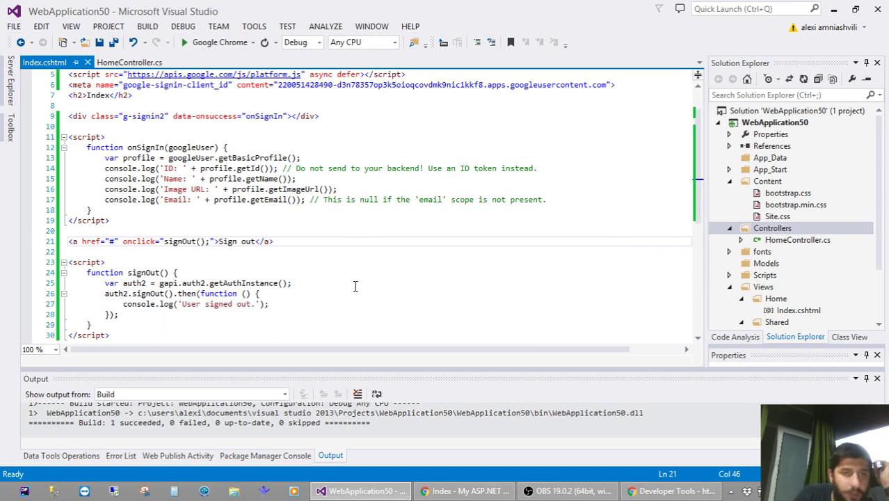
pyautogui.scroll(1, 355, 285)
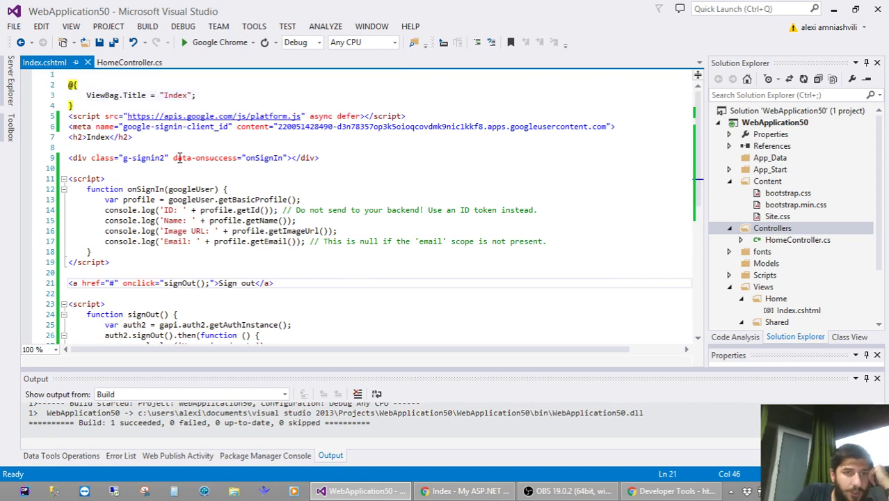
pyautogui.click(285, 261)
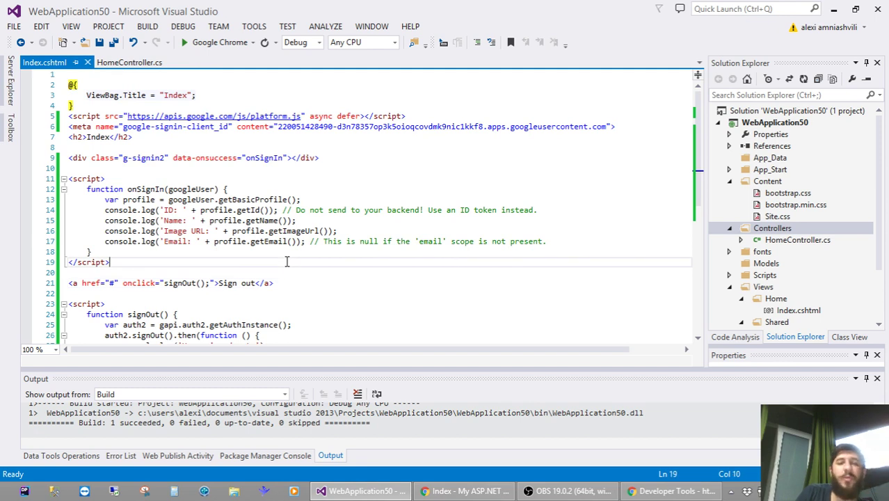
pyautogui.press('Return')
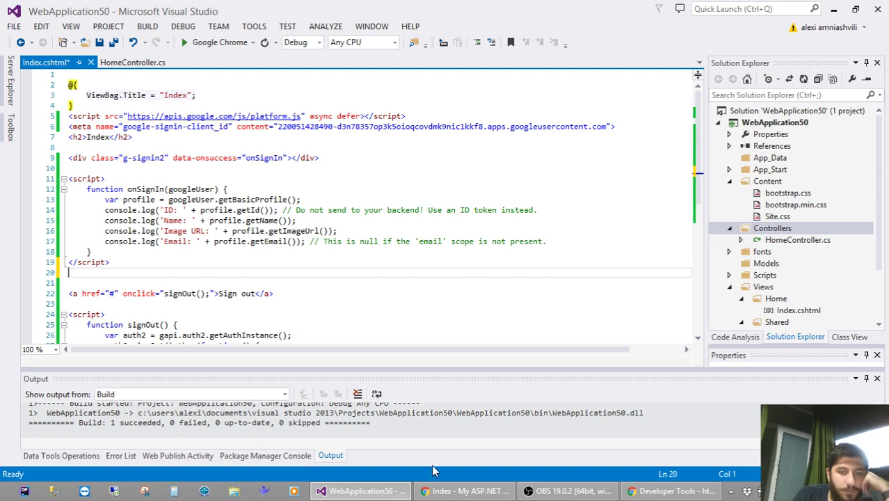
# - Open the Get Profile Information guide in Chrome and examine its getBasicProfile() example and the profile-only scope code
pyautogui.click(445, 491)
pyautogui.click(361, 9)
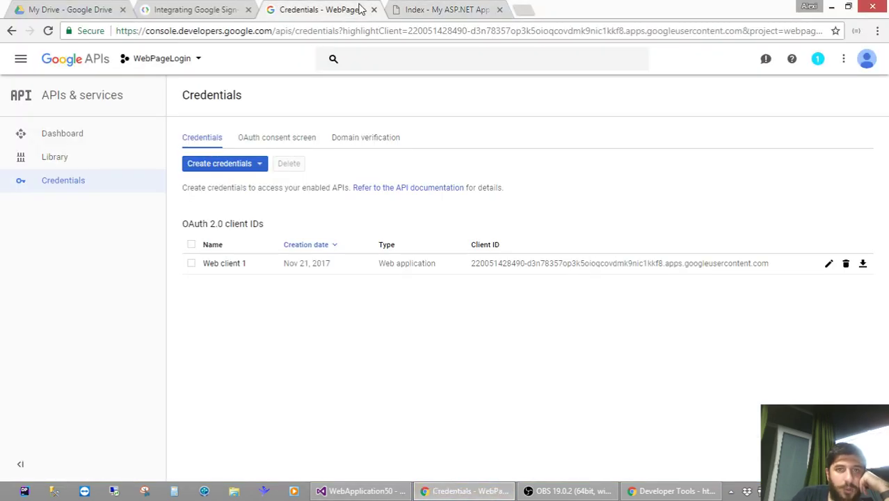
pyautogui.click(209, 9)
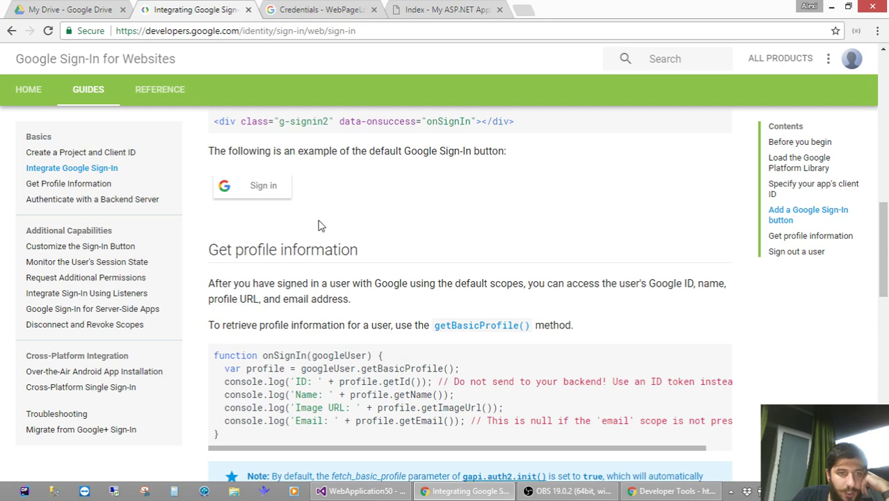
pyautogui.click(91, 185)
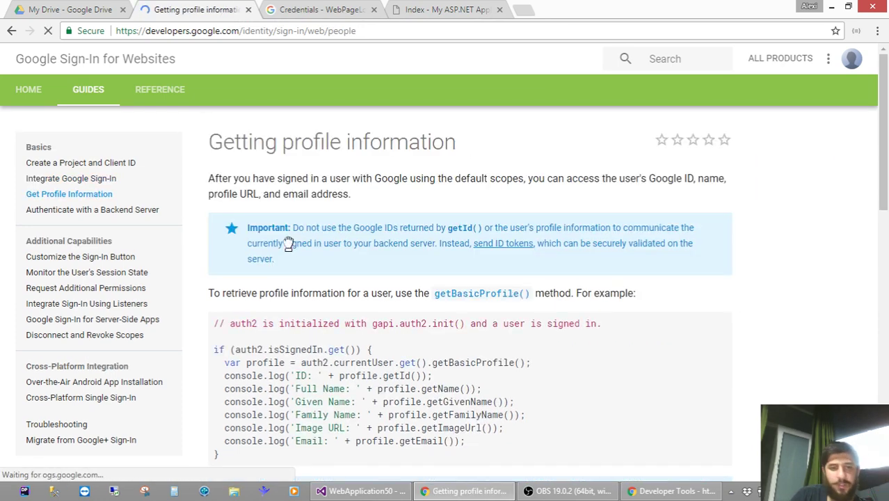
pyautogui.scroll(-3, 320, 264)
pyautogui.scroll(2, 445, 340)
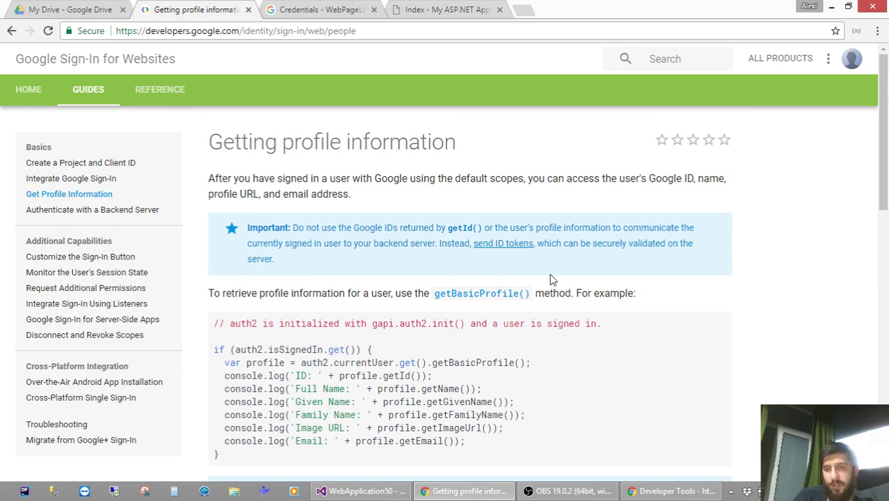
pyautogui.scroll(-3, 552, 278)
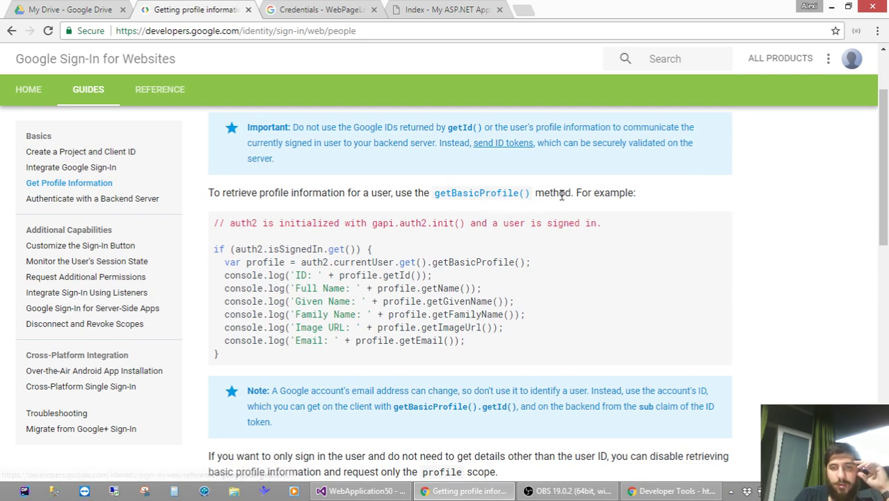
pyautogui.scroll(-2, 409, 272)
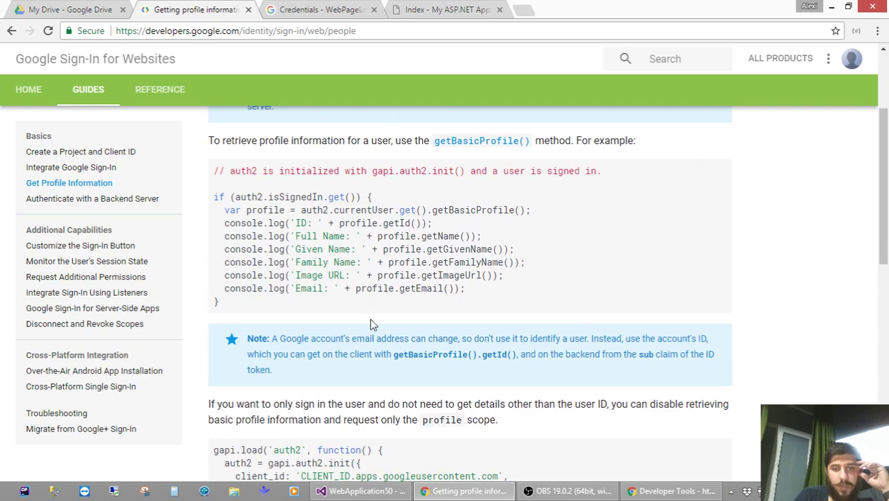
pyautogui.scroll(-4, 370, 325)
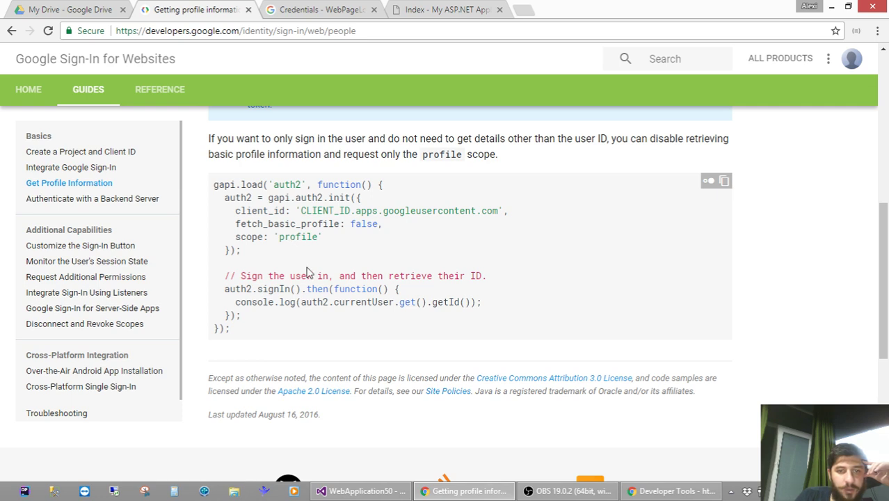
pyautogui.scroll(-1, 308, 271)
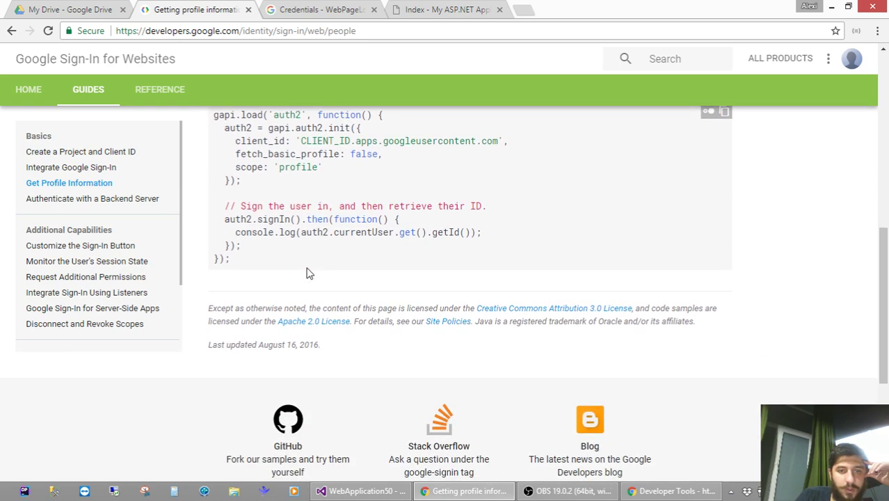
pyautogui.scroll(-3, 308, 272)
pyautogui.scroll(10, 308, 272)
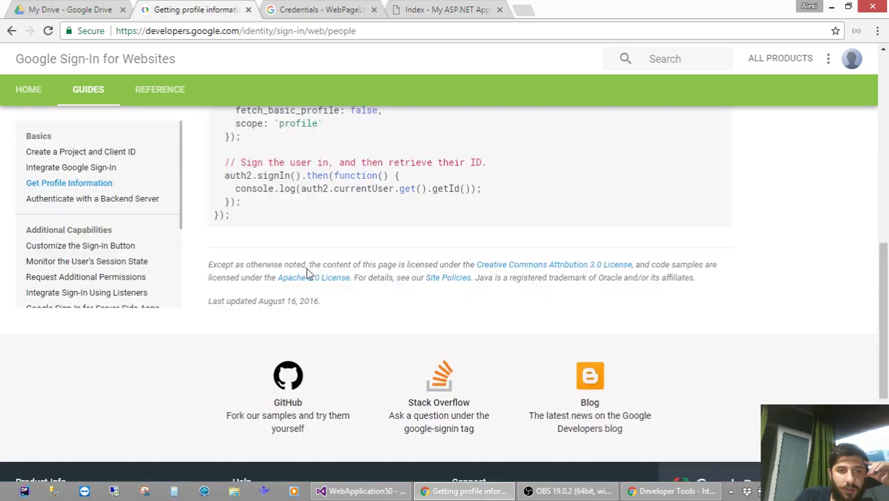
# - Open the Authenticate with a Backend Server guide and examine how to get the ID token and send it by HTTPS POST
pyautogui.click(121, 214)
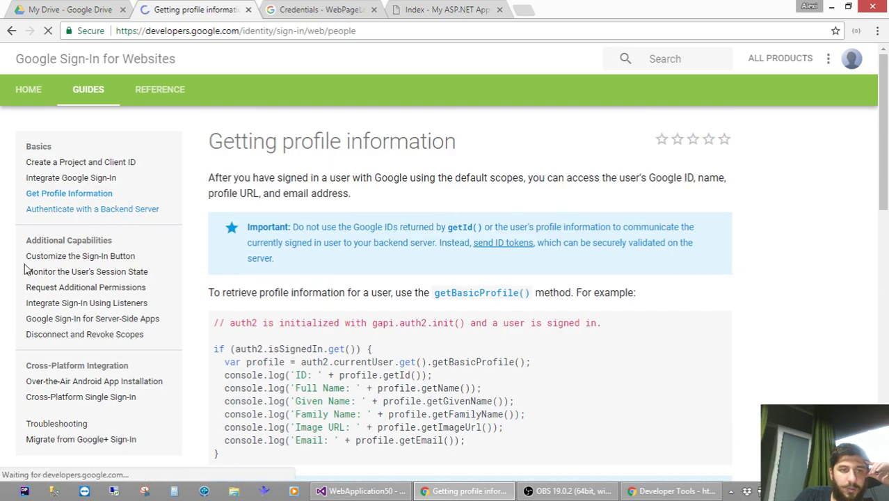
pyautogui.scroll(-2, 4, 251)
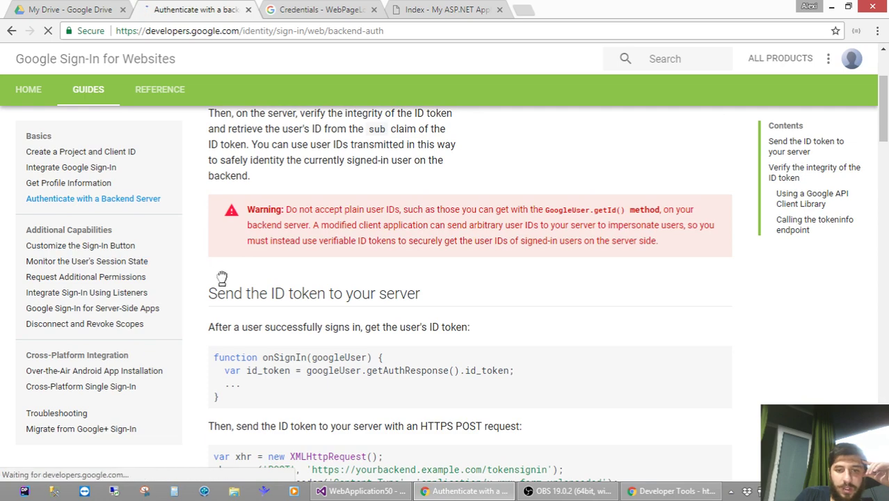
pyautogui.scroll(-2, 224, 278)
pyautogui.scroll(4, 224, 278)
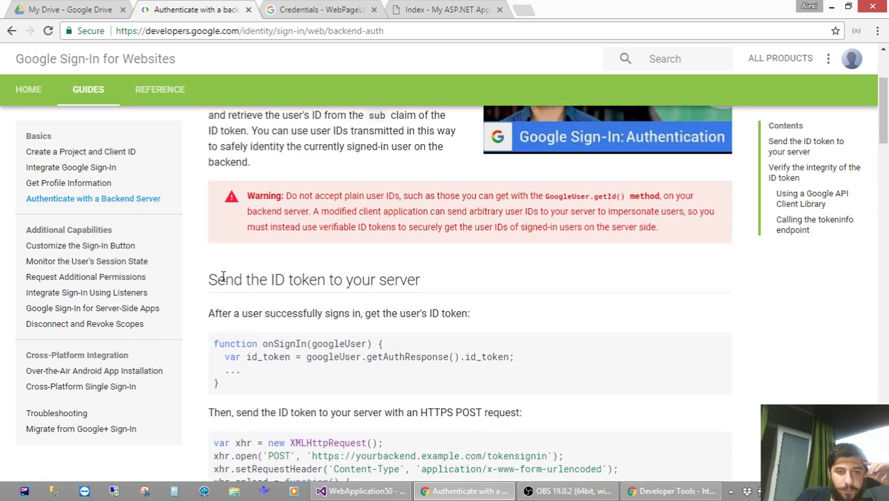
pyautogui.scroll(-4, 223, 281)
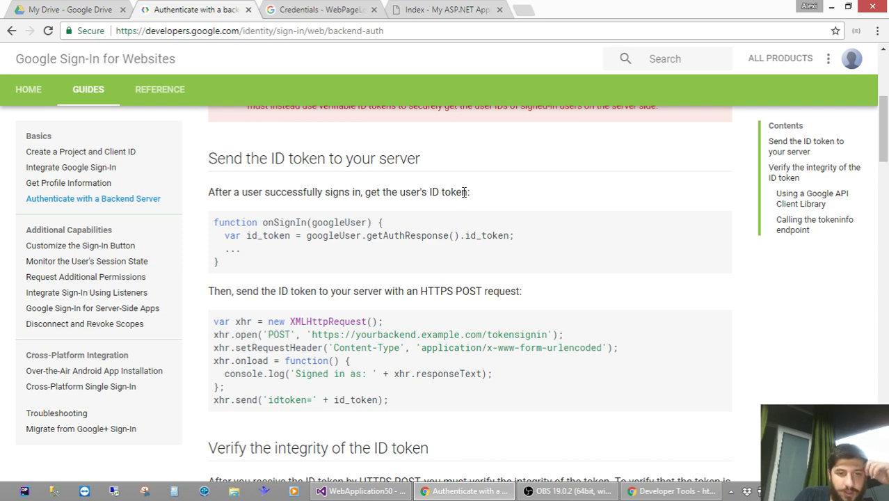
pyautogui.scroll(-1, 464, 193)
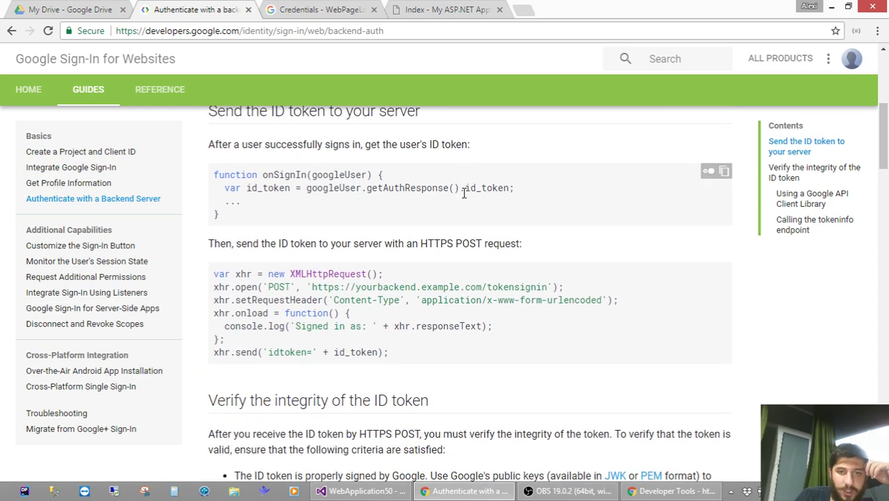
pyautogui.scroll(-1, 464, 193)
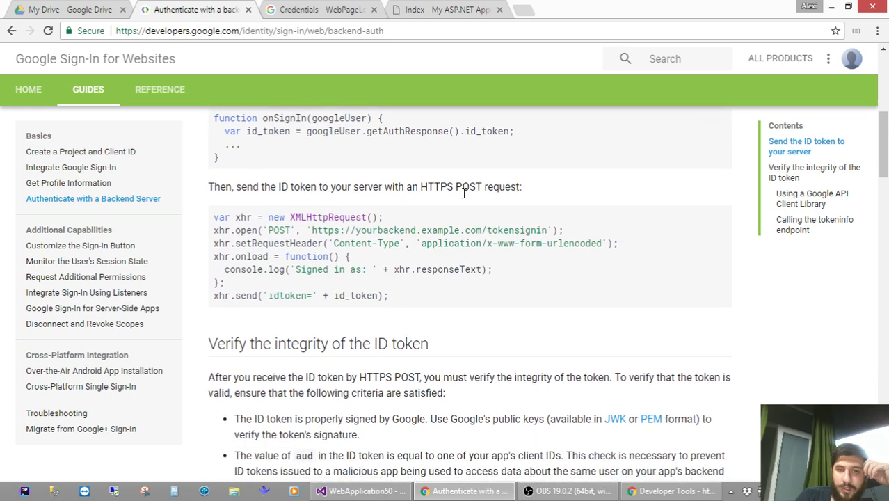
# - Examine the ID token verification criteria and the Java GoogleIdTokenVerifier example in the Google API Client Library section
pyautogui.scroll(-2, 465, 195)
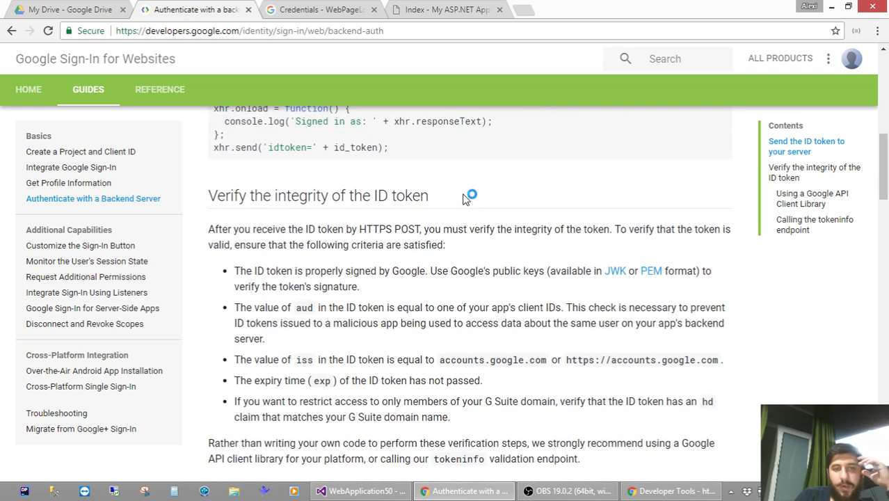
pyautogui.scroll(-1, 466, 198)
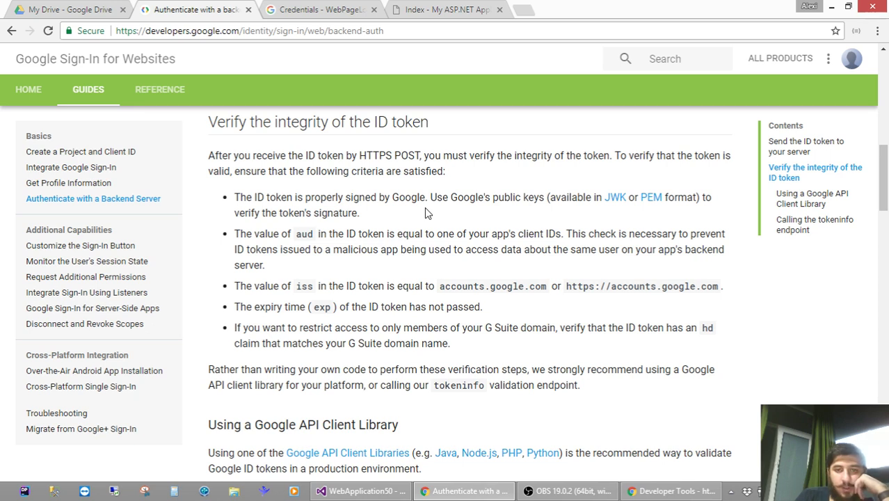
pyautogui.scroll(-1, 426, 212)
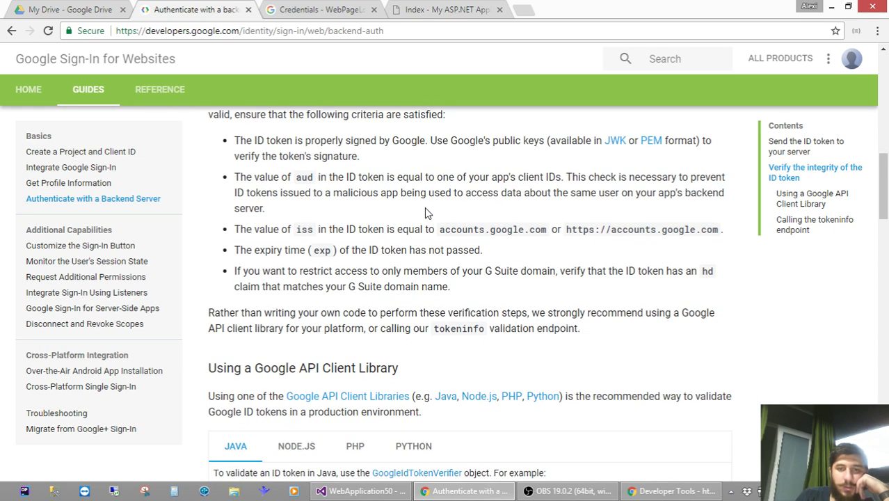
pyautogui.scroll(-3, 426, 212)
pyautogui.scroll(-2, 426, 212)
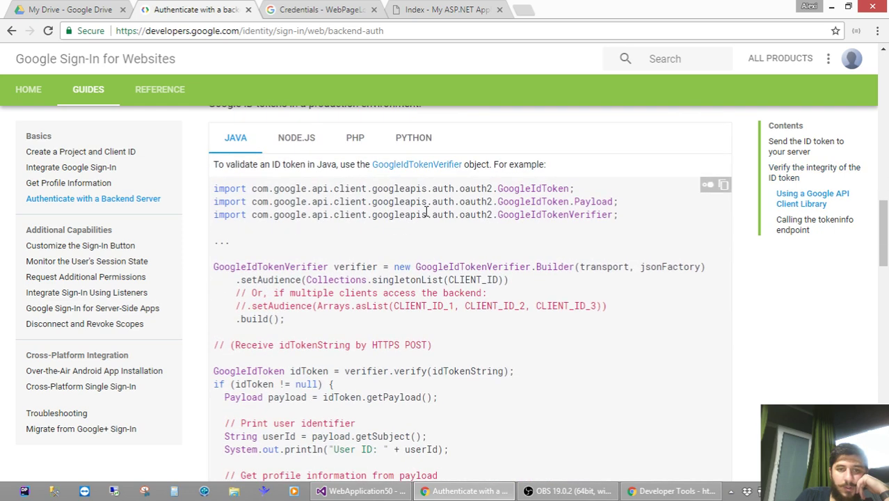
pyautogui.scroll(-5, 426, 212)
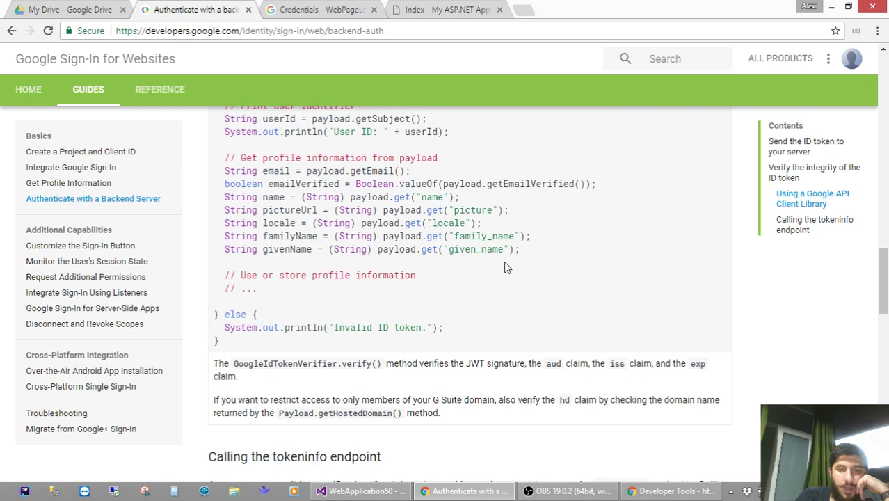
pyautogui.scroll(6, 506, 266)
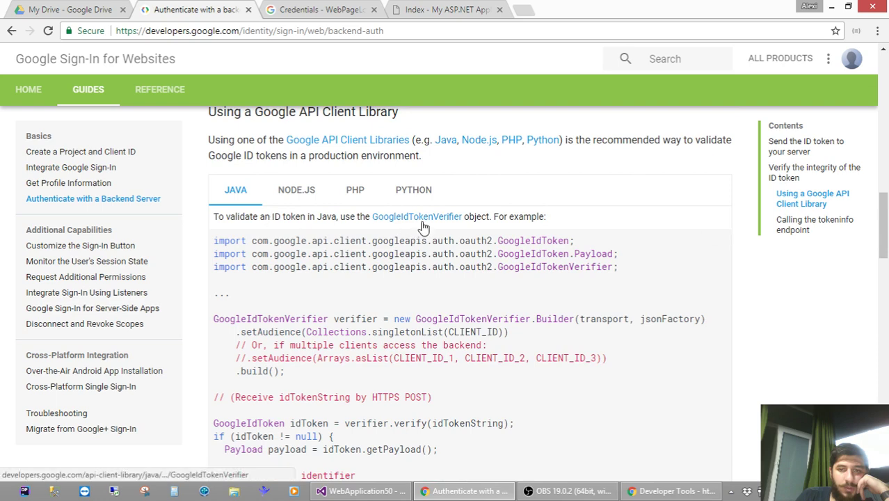
pyautogui.scroll(-3, 515, 317)
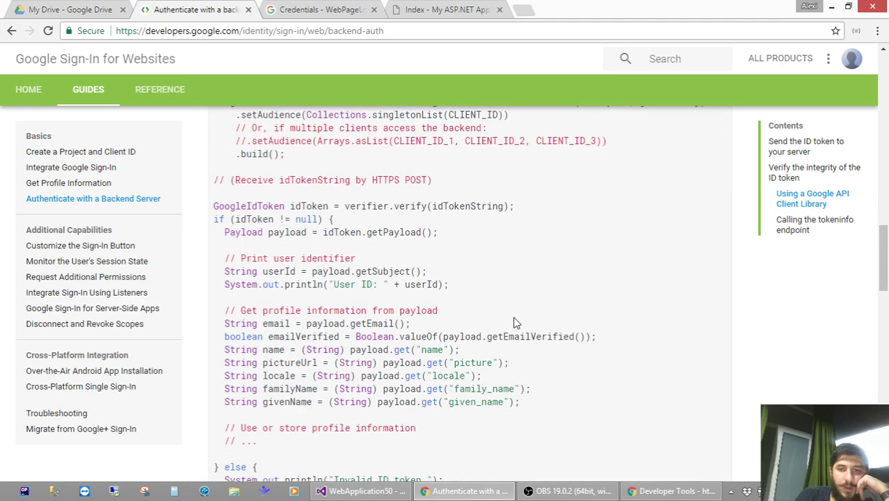
pyautogui.scroll(1, 516, 320)
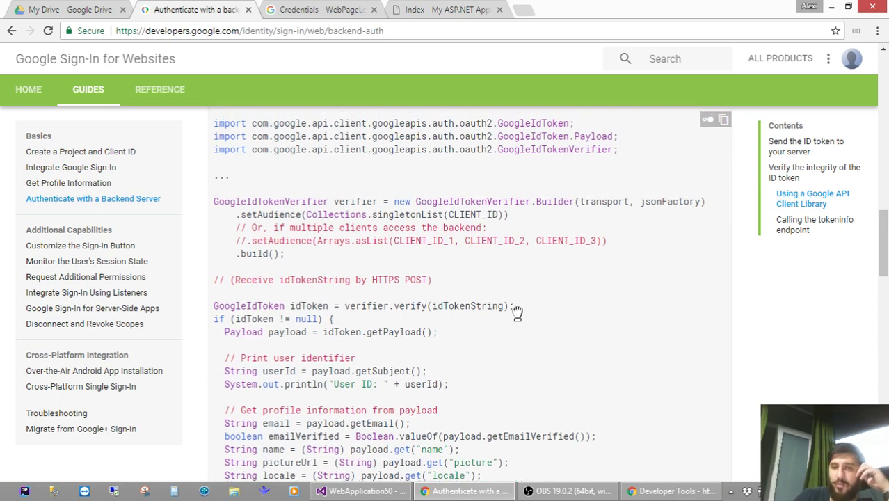
pyautogui.scroll(1, 514, 320)
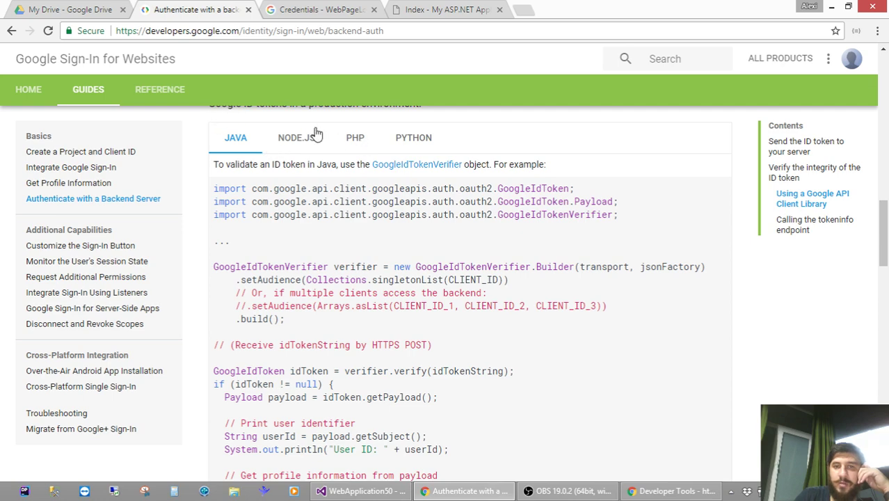
pyautogui.scroll(1, 261, 208)
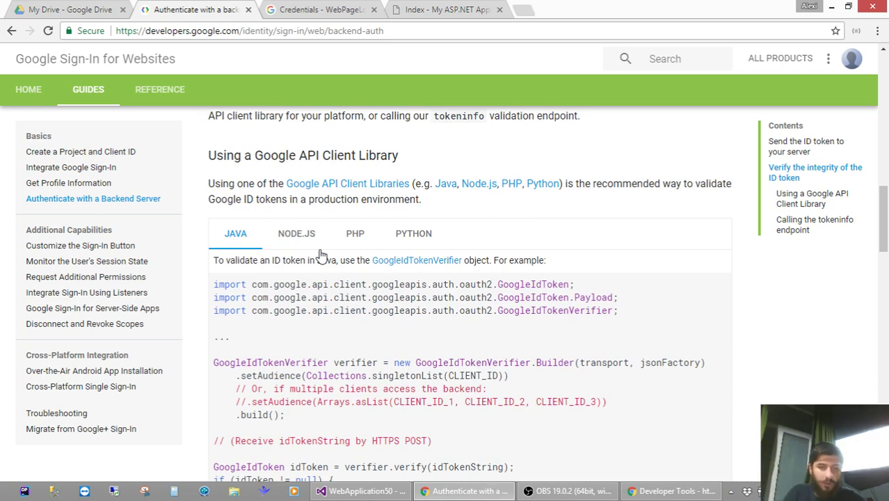
# - Examine the tokeninfo endpoint section, including its GET request URL and the example JSON response
pyautogui.scroll(-7, 349, 354)
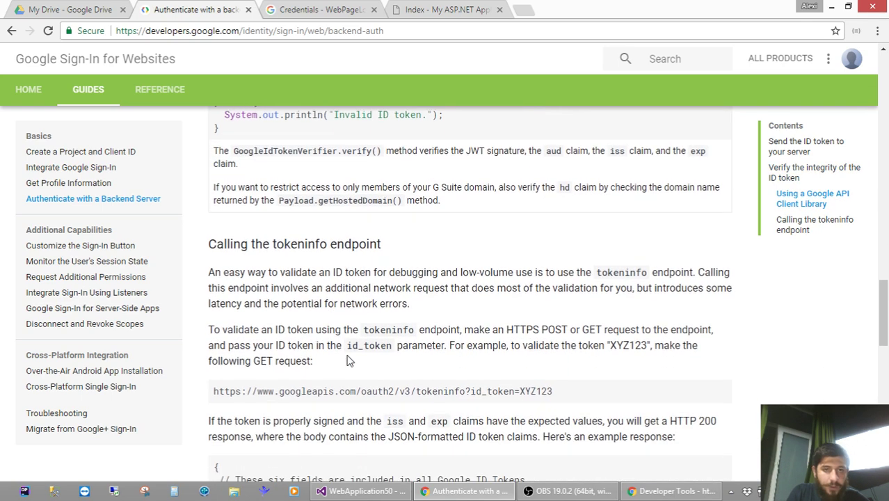
pyautogui.scroll(-1, 349, 361)
pyautogui.scroll(-7, 350, 361)
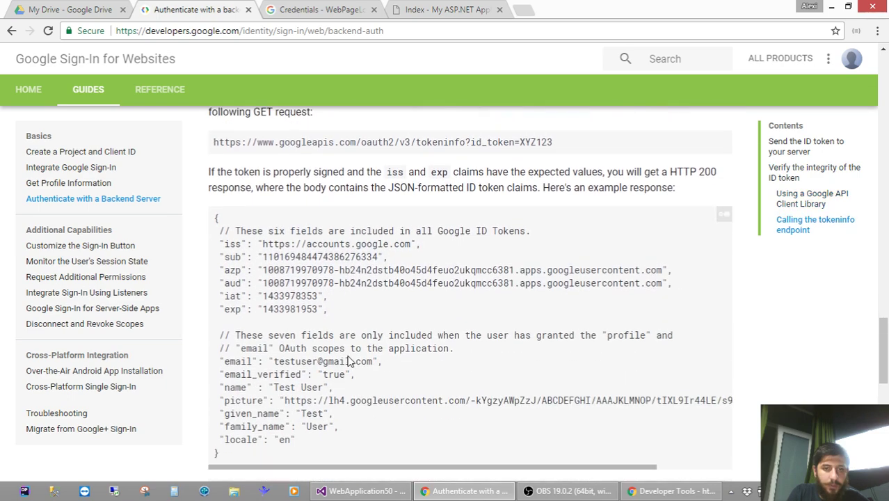
pyautogui.scroll(10, 349, 360)
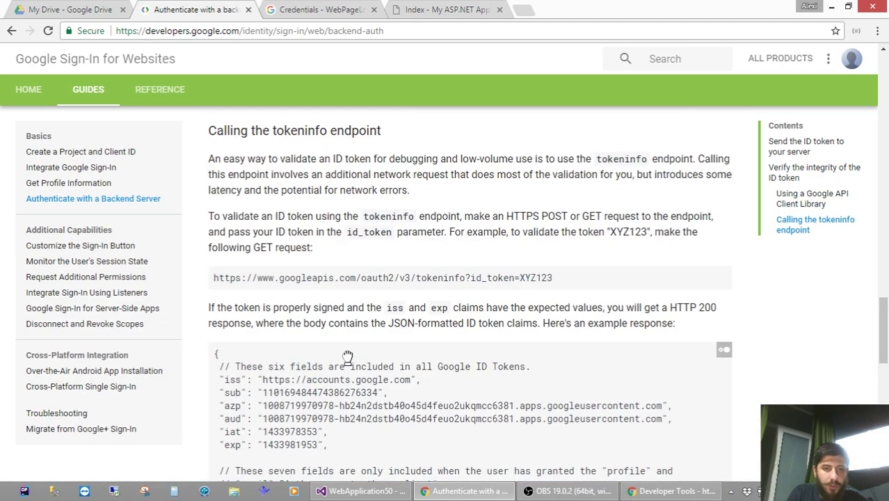
pyautogui.scroll(-2, 359, 338)
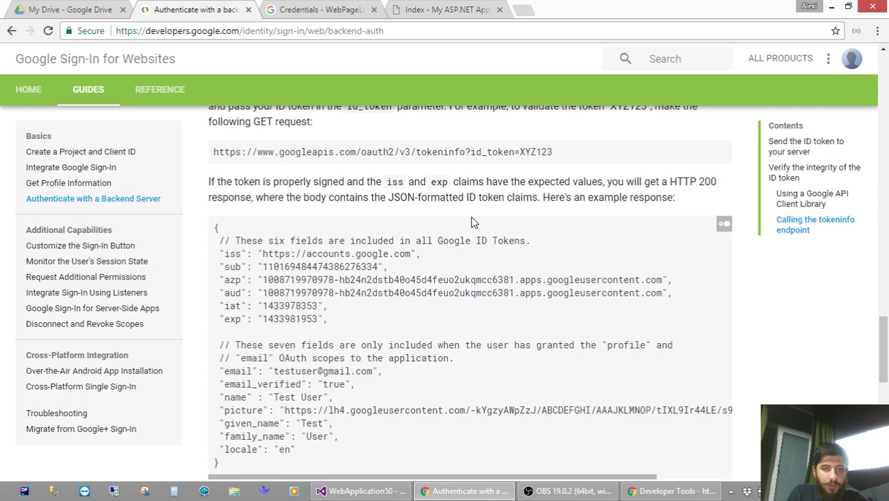
pyautogui.scroll(-2, 472, 220)
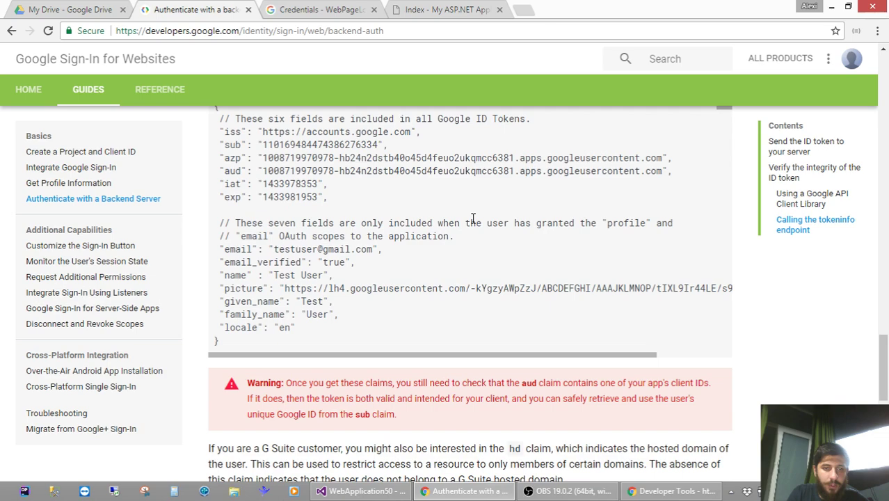
pyautogui.scroll(-2, 472, 220)
pyautogui.scroll(9, 473, 220)
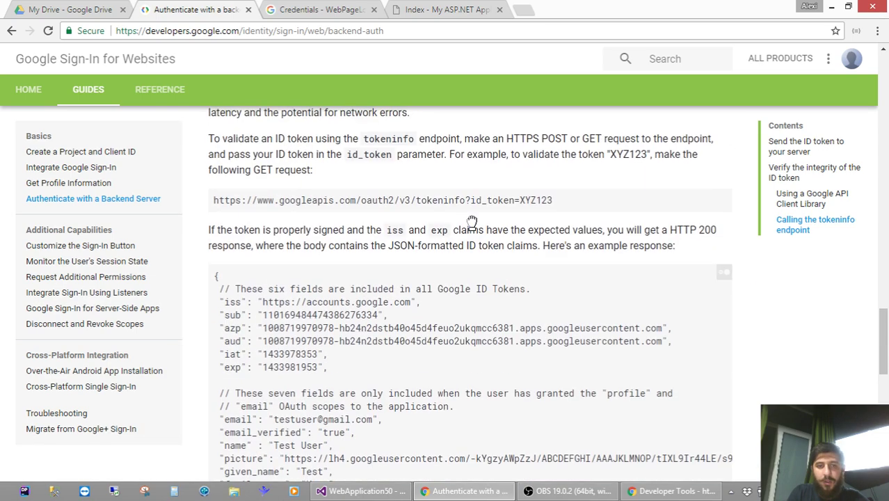
# - Copy the guide's onSignIn snippet that gets id_token and paste it after the email log line in Index.cshtml in Visual Studio
pyautogui.scroll(15, 475, 218)
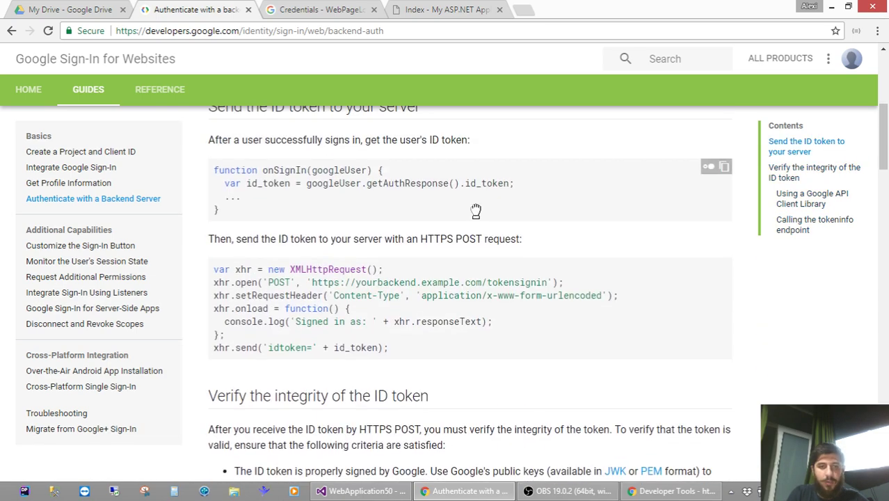
pyautogui.moveTo(212, 302); pyautogui.dragTo(254, 348)
pyautogui.hotkey('ctrl', 'c')
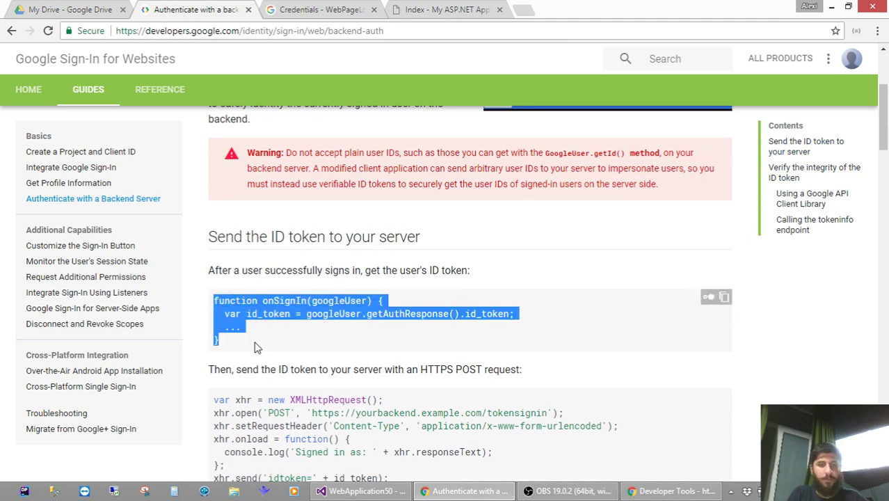
pyautogui.click(360, 490)
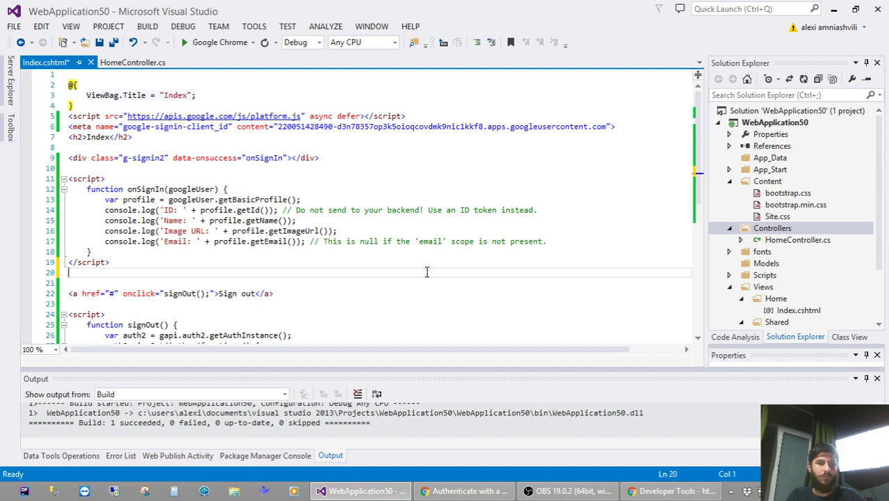
pyautogui.click(555, 241)
pyautogui.hotkey('ctrl', 'v')
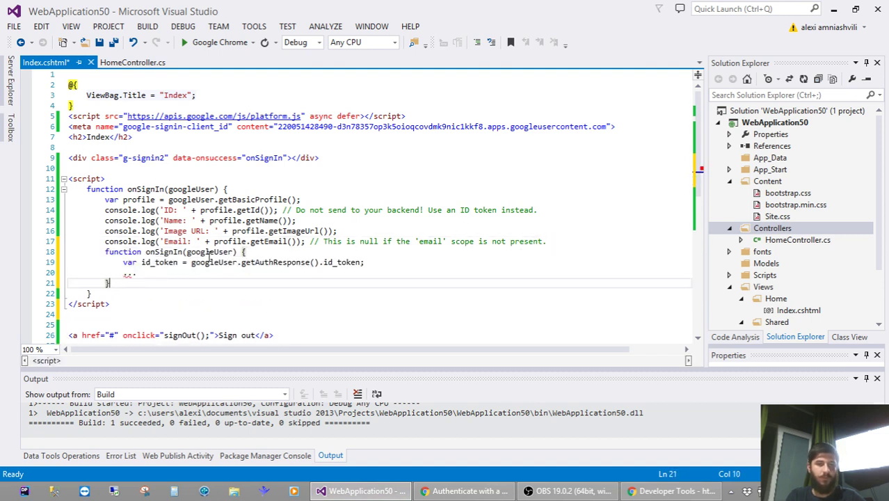
# - Delete the nested onSignIn function header and the "..." placeholder from the pasted snippet, saving Index.cshtml
pyautogui.moveTo(103, 252); pyautogui.dragTo(247, 252)
pyautogui.press('BackSpace')
pyautogui.hotkey('ctrl', 's')
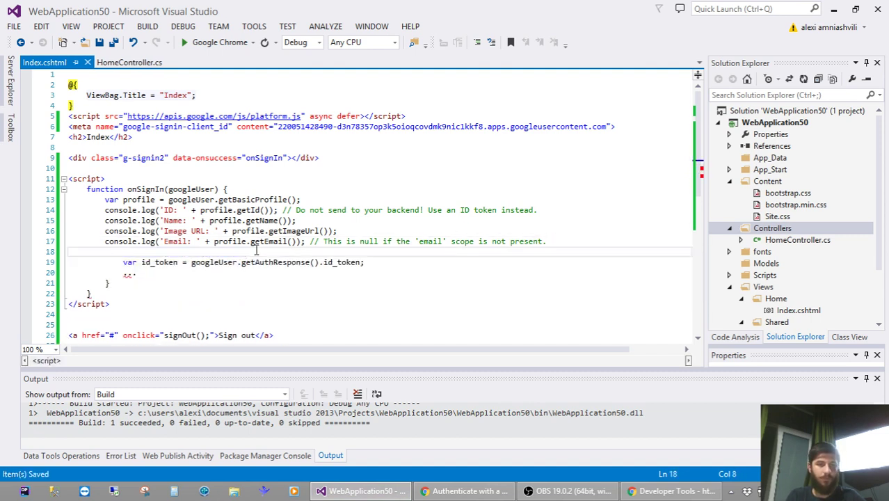
pyautogui.press('Down')
pyautogui.press('Down')
pyautogui.hotkey('shift', 'End')
pyautogui.hotkey('shift', 'Right')
pyautogui.hotkey('shift', 'Right')
pyautogui.hotkey('shift', 'Right')
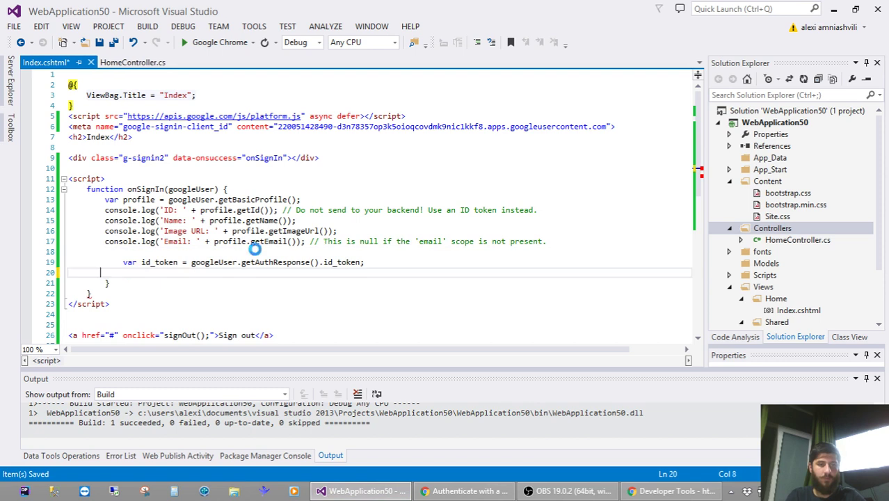
pyautogui.press('BackSpace')
# - Replace the id_token variable declaration with console.log(googleUser.getAuthResponse().id_token)
pyautogui.press('Up')
pyautogui.hotkey('ctrl', 'shift', 'Right')
pyautogui.hotkey('ctrl', 'shift', 'Right')
pyautogui.hotkey('ctrl', 'shift', 'Right')
pyautogui.hotkey('shift', 'Right')
pyautogui.hotkey('shift', 'Right')
pyautogui.write('Co')
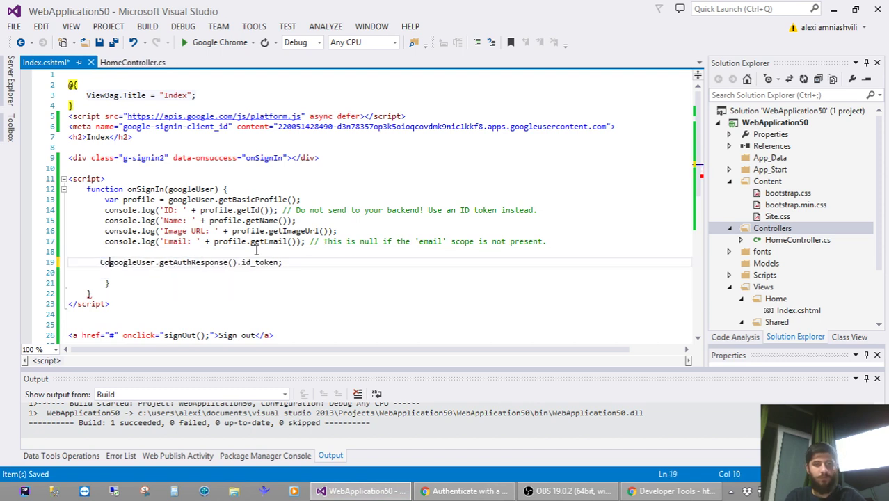
pyautogui.write('nsole.log(')
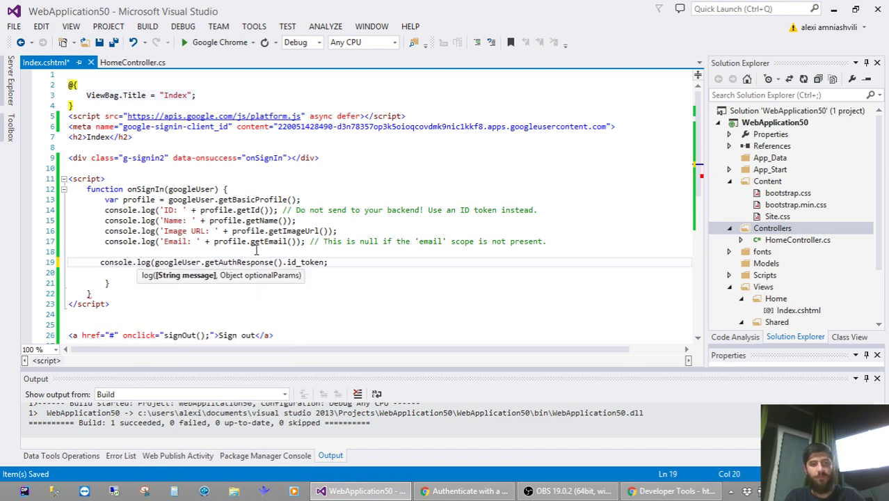
pyautogui.hotkey('ctrl', 'Right')
pyautogui.hotkey('ctrl', 'Right')
pyautogui.hotkey('ctrl', 'Right')
pyautogui.hotkey('ctrl', 'Right')
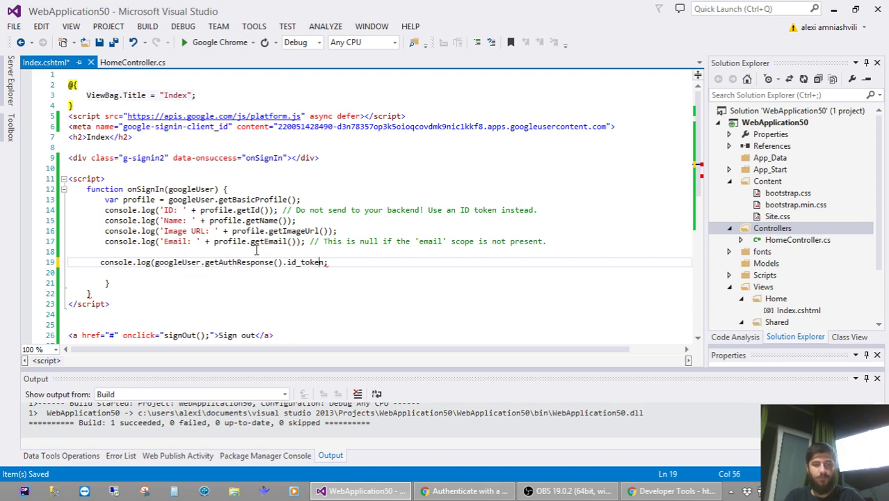
pyautogui.write(')')
# - Run the application without debugging in Chrome and close the older Index page
pyautogui.hotkey('ctrl', 'F5')
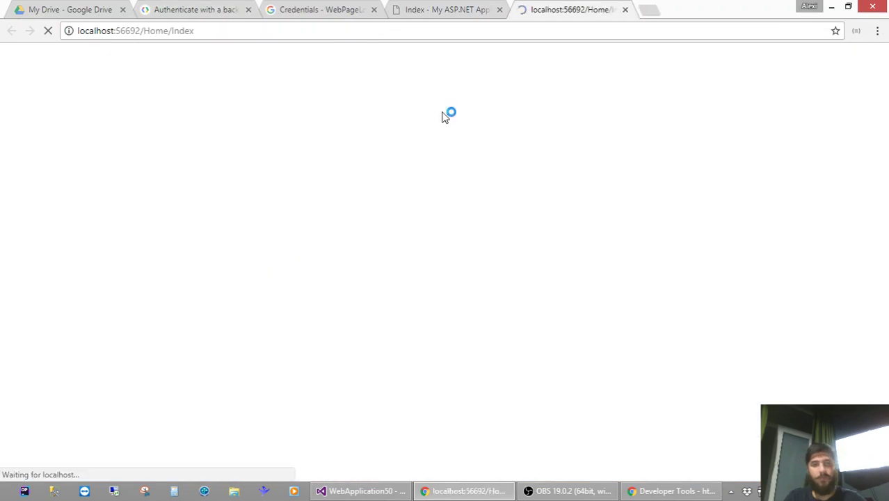
pyautogui.click(499, 10)
# - Dismiss the Google sign-in window, sign out on the Index page, and request a new sign-in
pyautogui.click(121, 135)
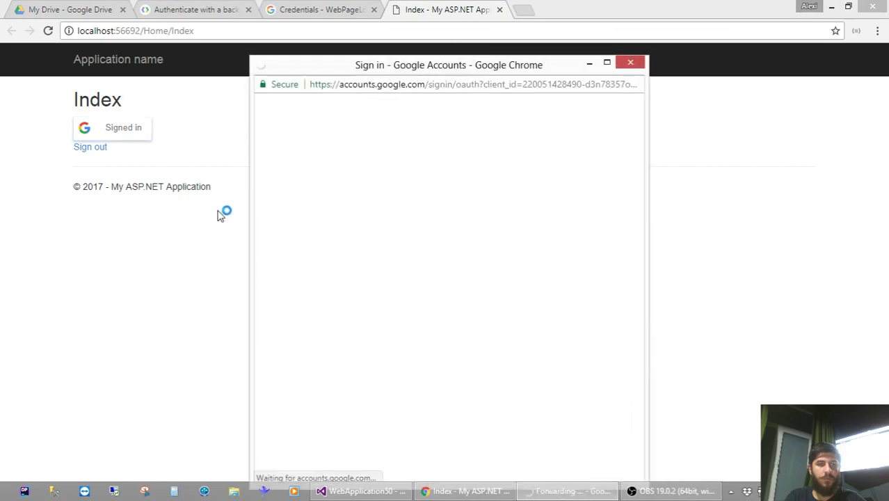
pyautogui.click(630, 63)
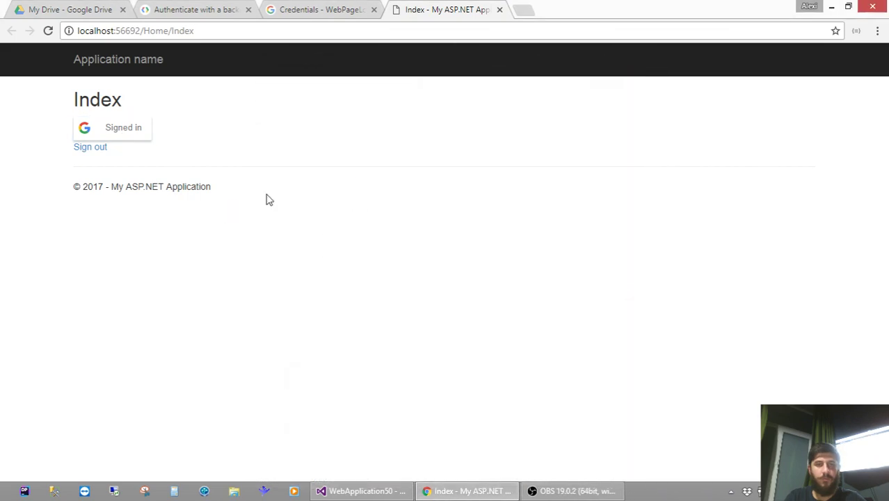
pyautogui.click(88, 148)
pyautogui.click(126, 129)
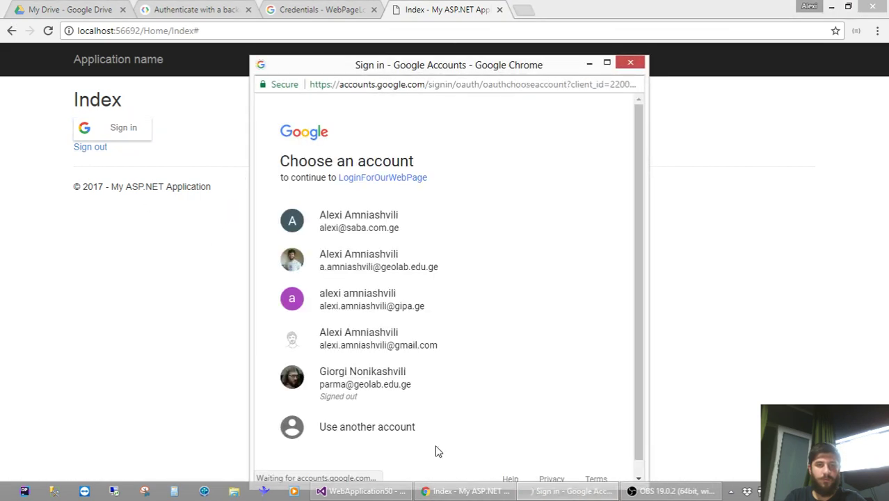
# - Save Index.cshtml in Visual Studio and return to the Index page in Chrome
pyautogui.click(362, 490)
pyautogui.click(118, 295)
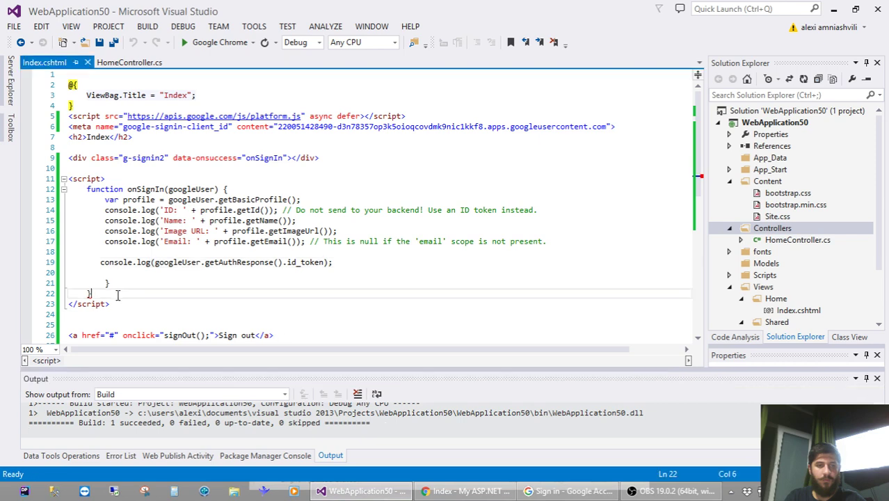
pyautogui.hotkey('ctrl', 's')
pyautogui.click(452, 490)
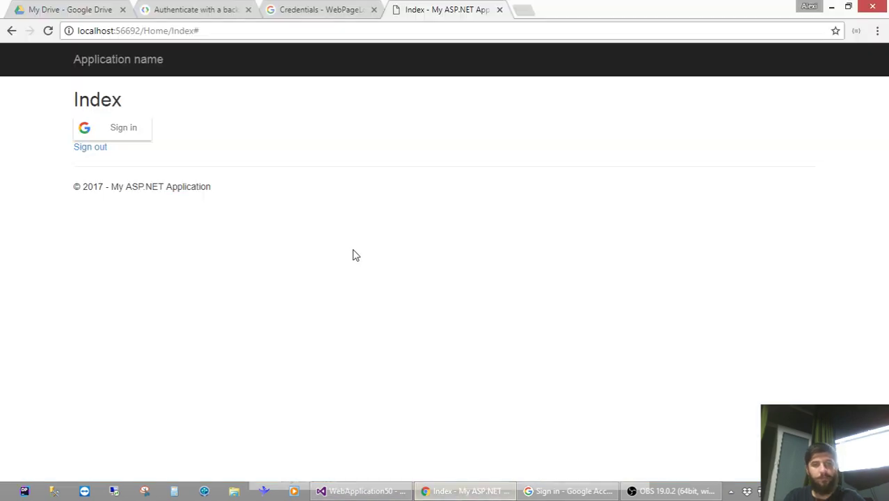
# - Open the developer tools for the Index page and sign in with one of the listed Google accounts
pyautogui.rightClick(274, 175)
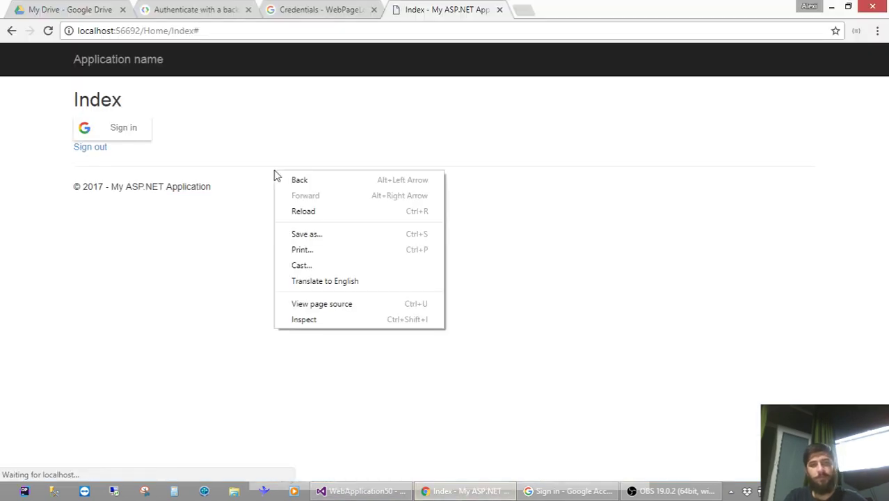
pyautogui.click(313, 319)
pyautogui.click(134, 133)
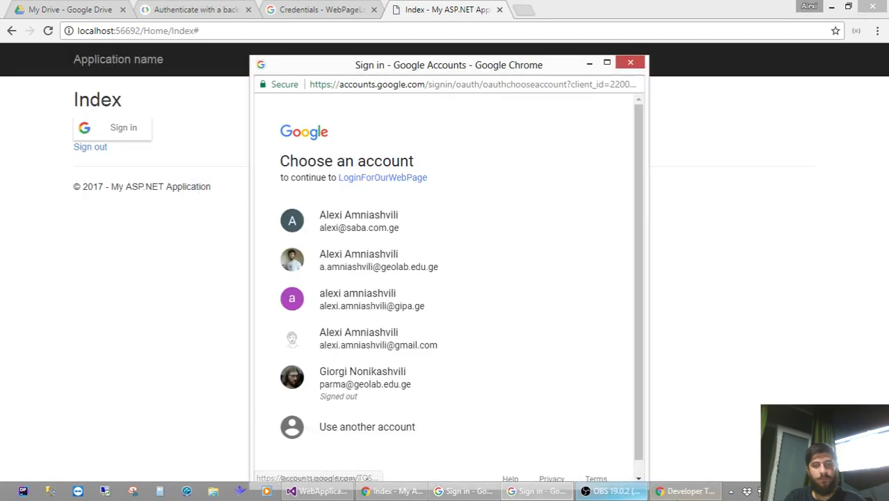
pyautogui.moveTo(381, 68); pyautogui.dragTo(213, 52)
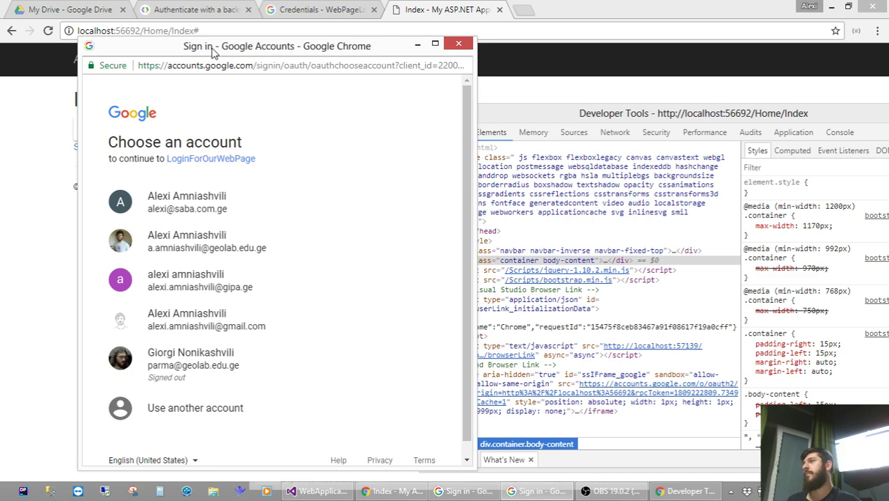
pyautogui.click(214, 244)
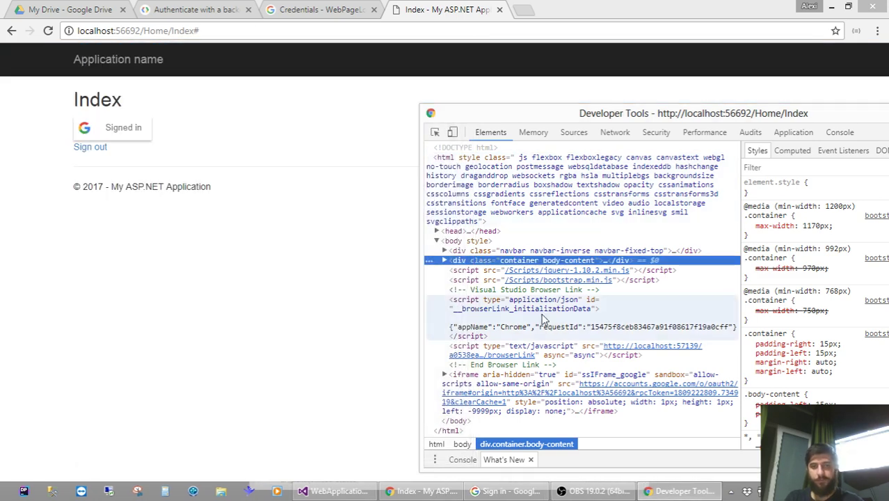
# - Examine the profile data and ID token logged in the console, then clear the developer tools window from view
pyautogui.click(829, 133)
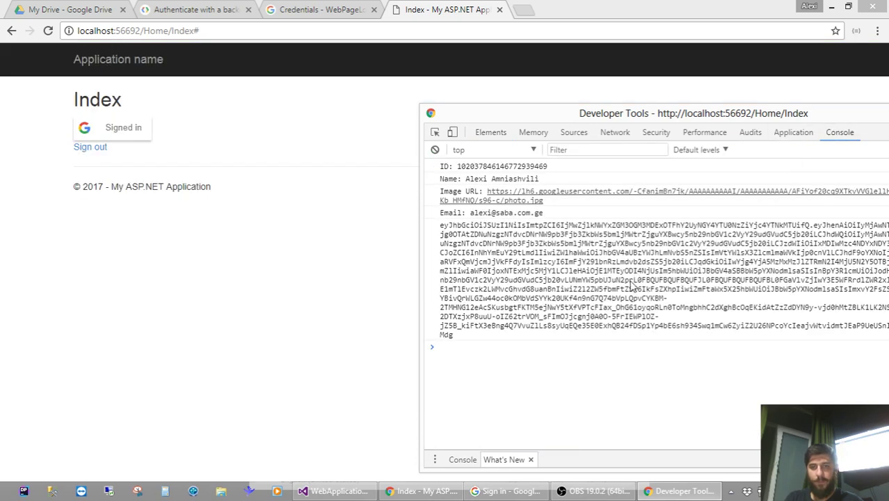
pyautogui.moveTo(441, 225); pyautogui.dragTo(462, 343)
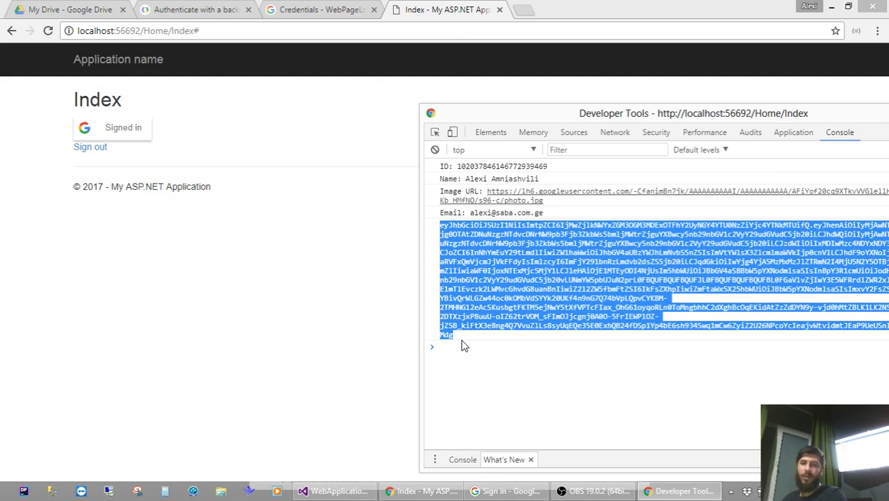
pyautogui.click(463, 345)
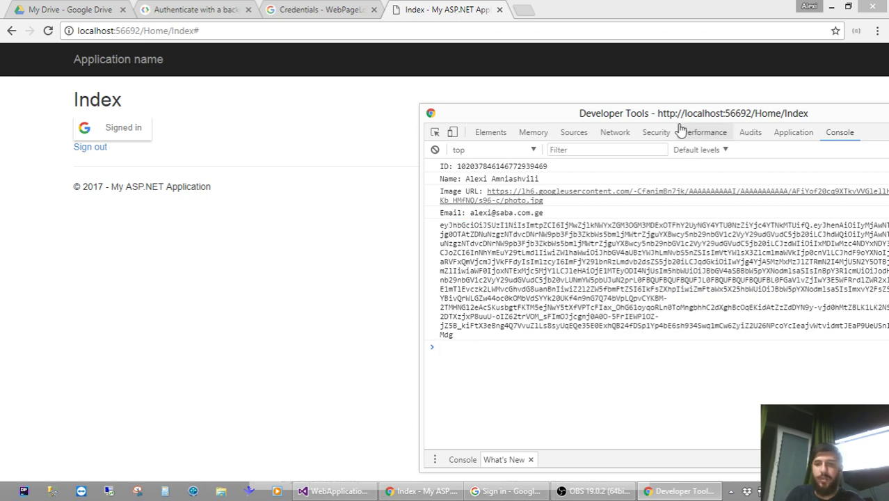
pyautogui.moveTo(684, 118); pyautogui.dragTo(434, 73)
pyautogui.click(624, 63)
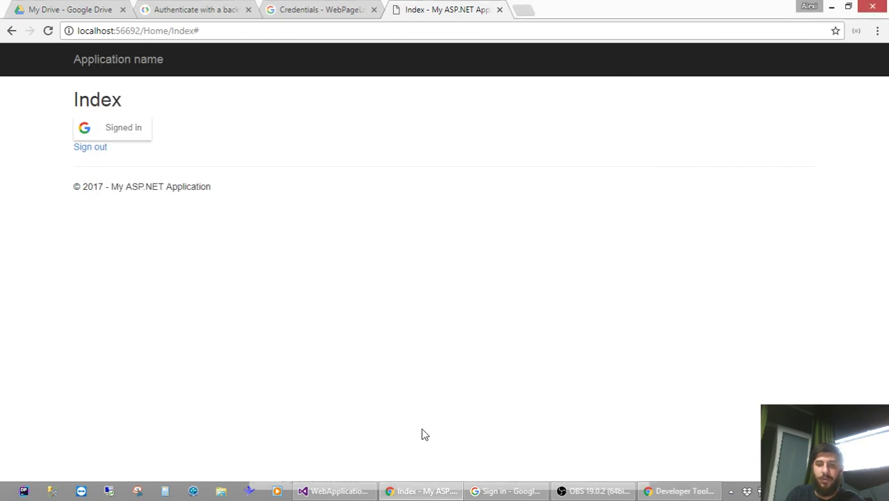
# - Open the recent WebApplication49 project in Visual Studio and bring up the InsertUser action in HomeController.cs
pyautogui.rightClick(338, 490)
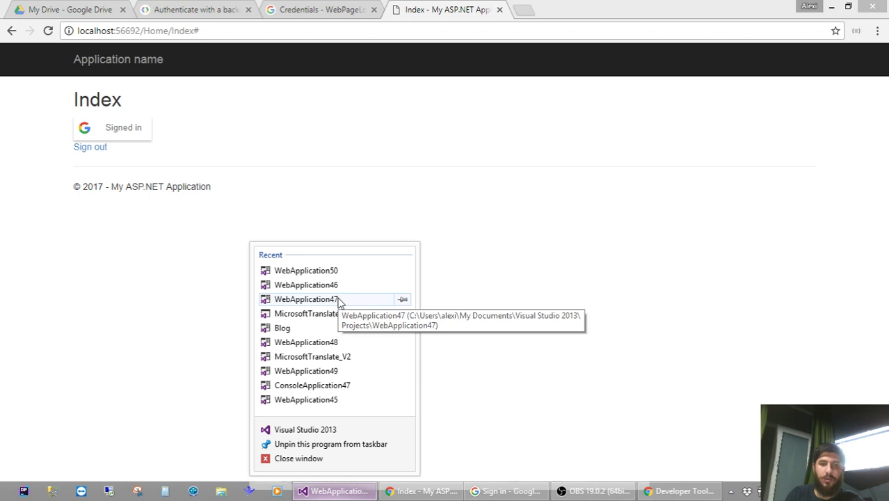
pyautogui.click(340, 372)
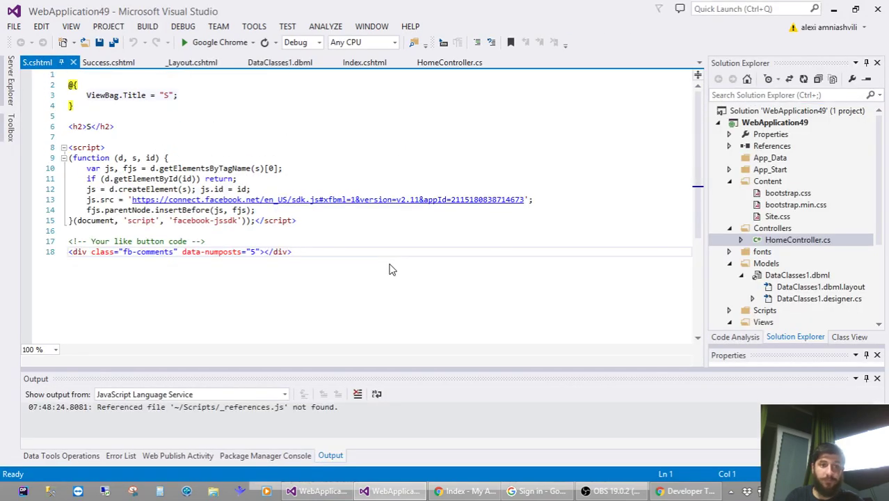
pyautogui.doubleClick(789, 239)
pyautogui.scroll(12, 502, 186)
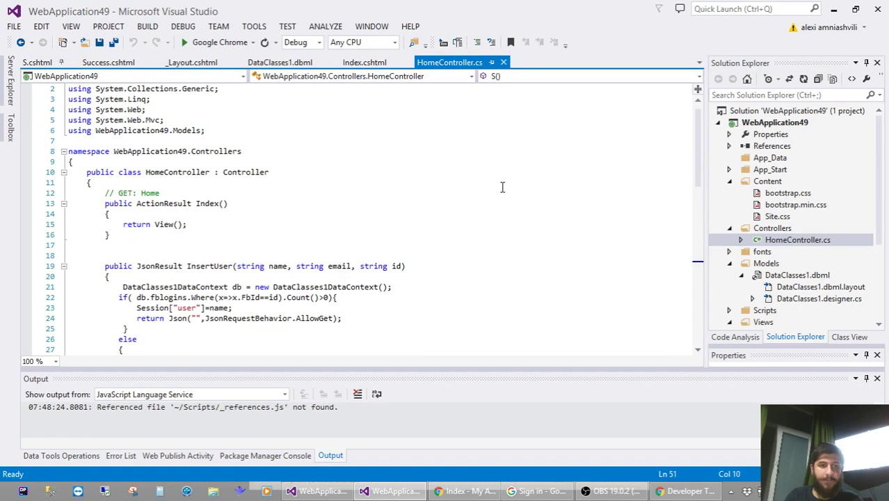
pyautogui.scroll(-2, 501, 186)
pyautogui.scroll(-2, 501, 188)
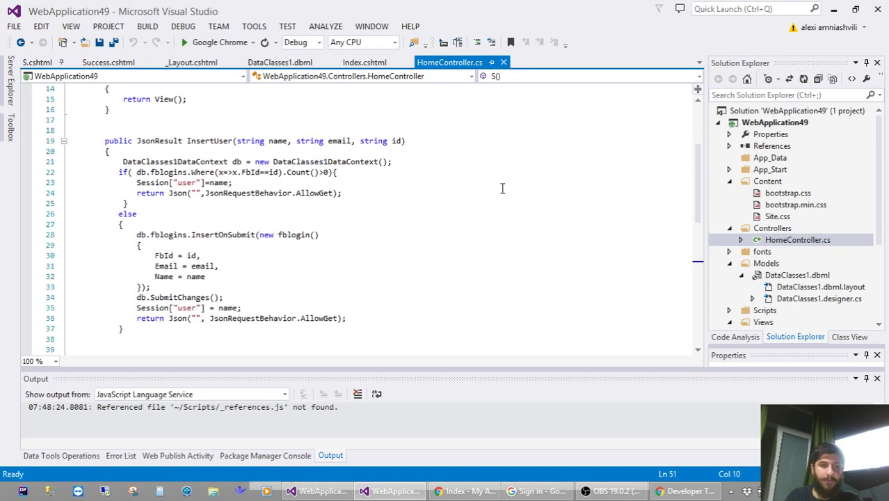
# - Try to go to the view matching the InsertUser action
pyautogui.click(438, 161)
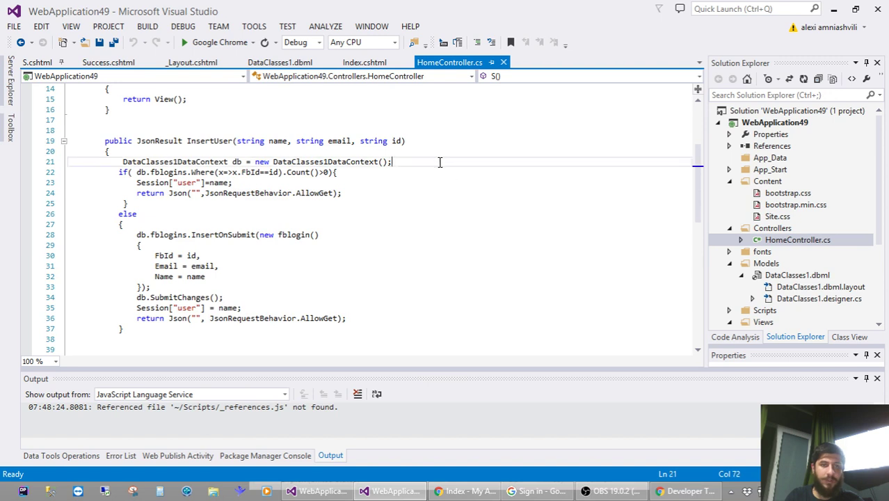
pyautogui.rightClick(436, 158)
pyautogui.click(455, 173)
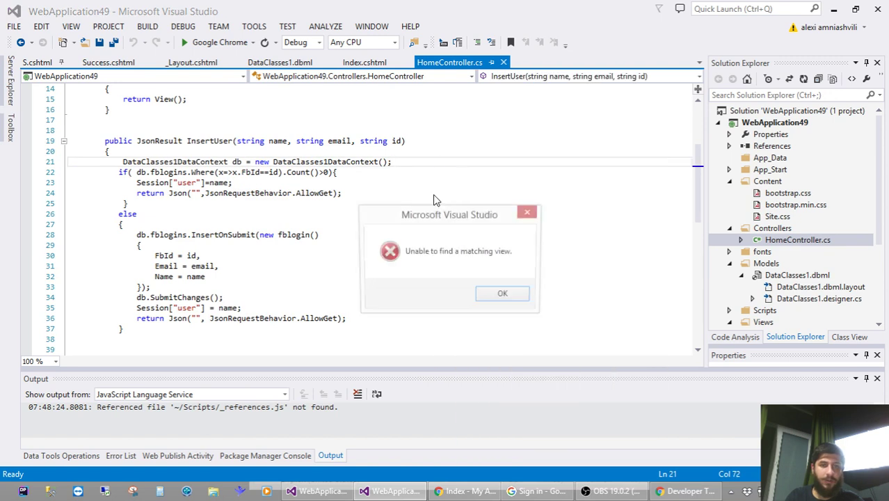
pyautogui.click(499, 295)
# - Review how InsertUser checks for an existing Facebook login and inserts a new record into fblogins
pyautogui.scroll(-1, 397, 248)
pyautogui.click(396, 245)
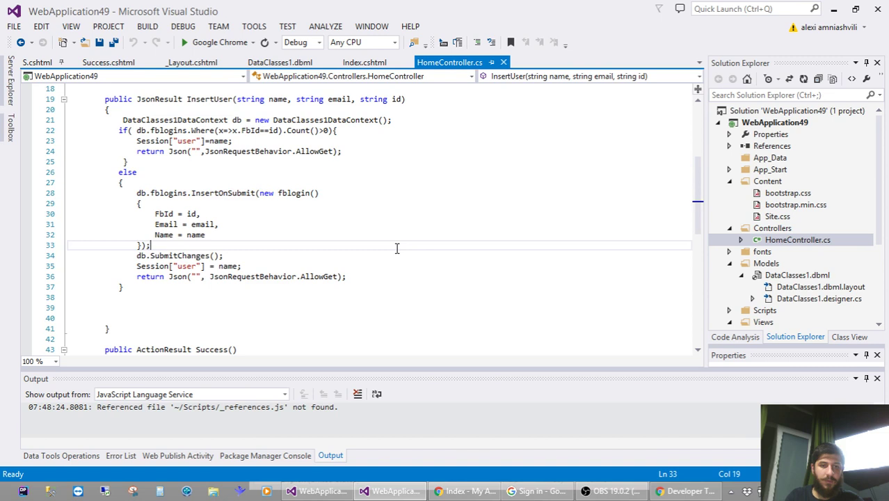
pyautogui.scroll(1, 396, 248)
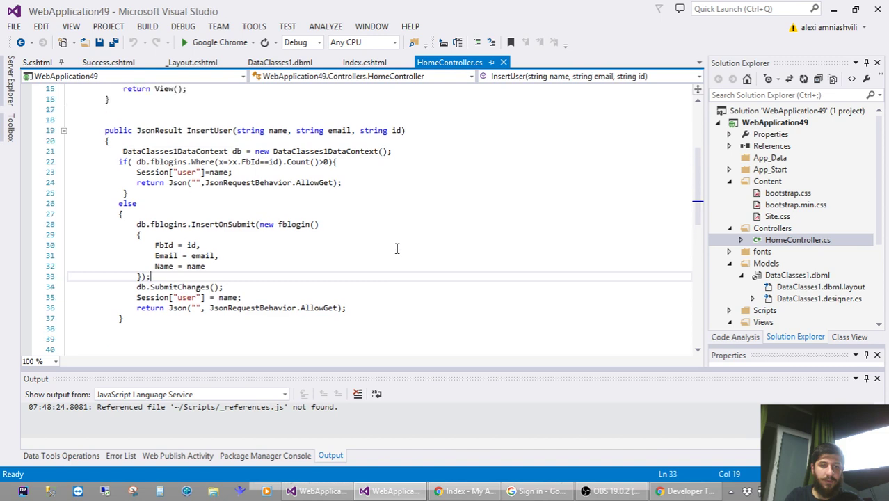
pyautogui.doubleClick(177, 224)
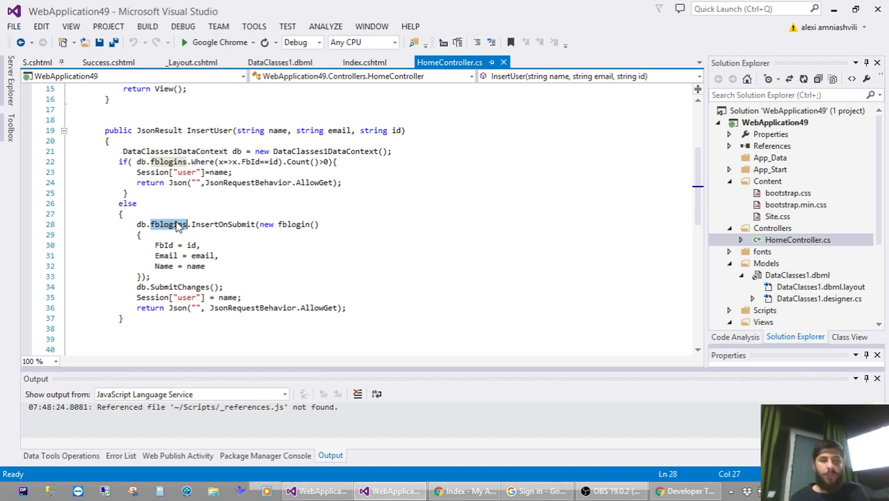
# - Run WebApplication49 in Chrome and try to open its Home/Index page instead of Home/Success
pyautogui.press('F5')
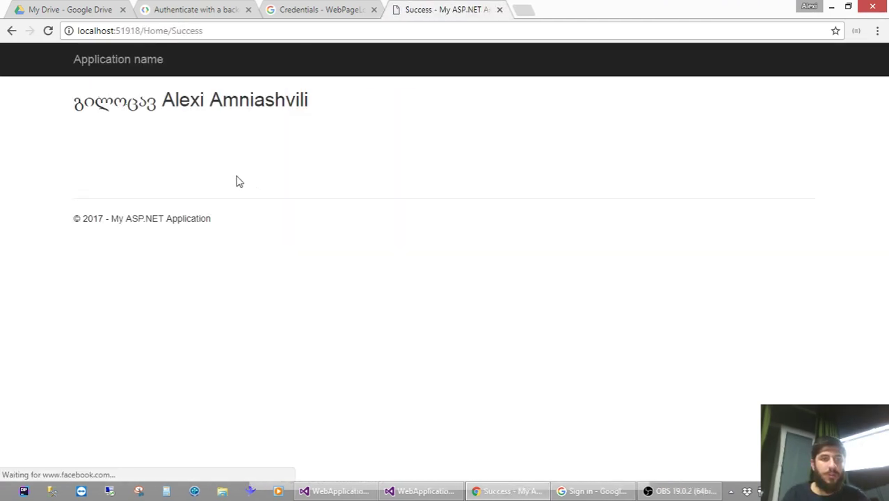
pyautogui.click(48, 31)
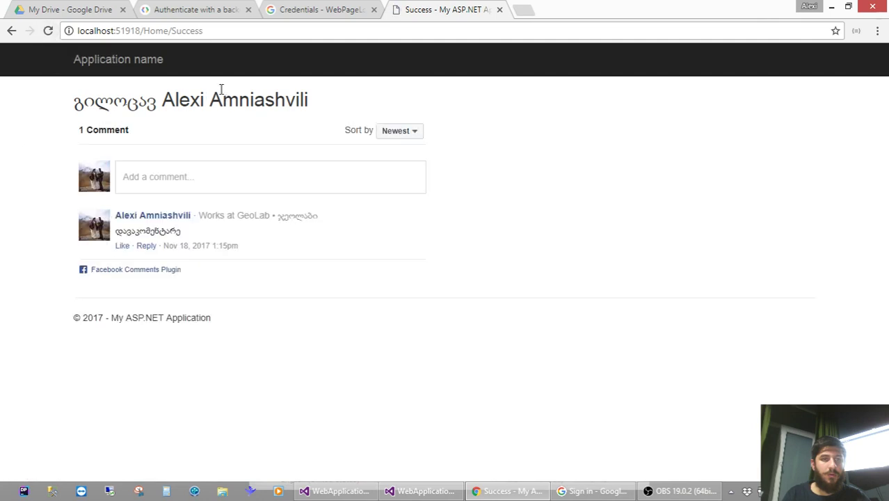
pyautogui.doubleClick(196, 31)
pyautogui.write('a')
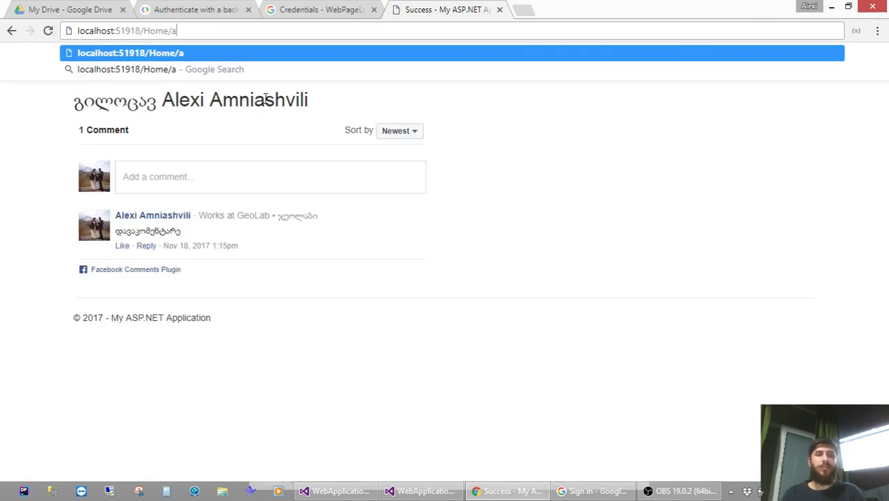
pyautogui.press('BackSpace')
pyautogui.write('In')
pyautogui.press('Return')
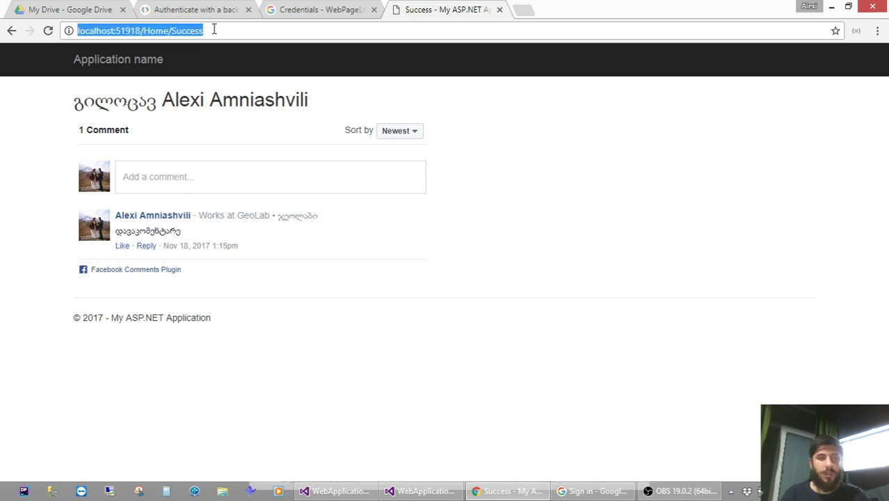
# - Retry loading localhost:51918/Home/Index in the same browser tab
pyautogui.doubleClick(214, 29)
pyautogui.write('Ho')
pyautogui.press('BackSpace')
pyautogui.press('BackSpace')
pyautogui.write('in')
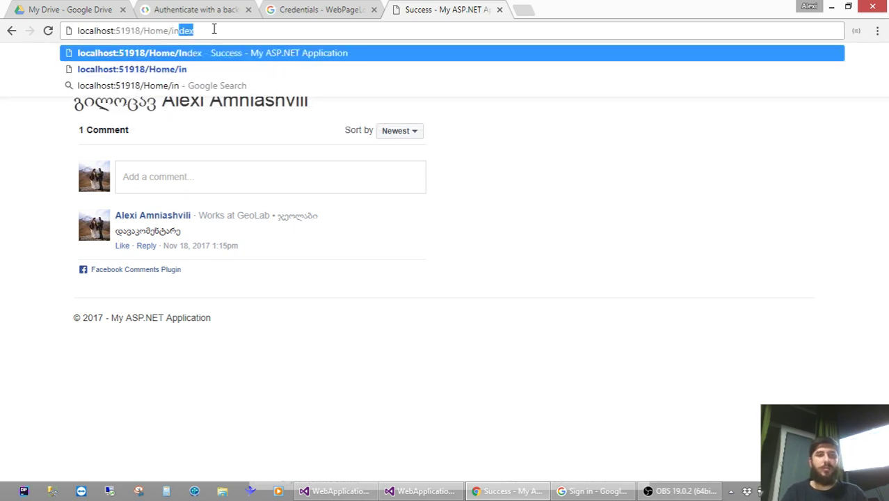
pyautogui.press('Return')
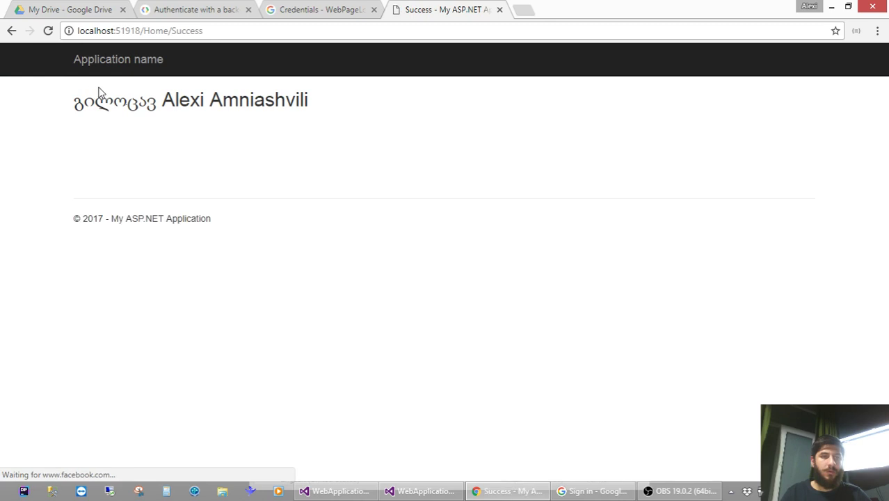
pyautogui.doubleClick(206, 35)
pyautogui.write('Index')
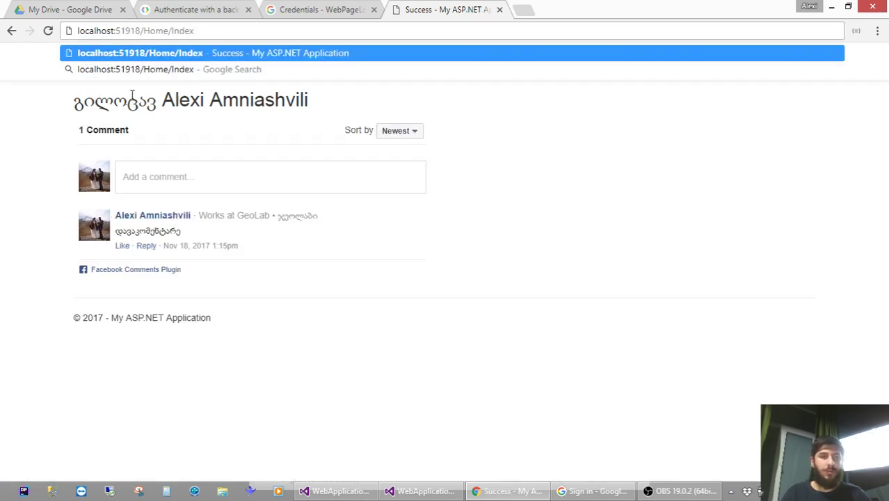
pyautogui.press('Return')
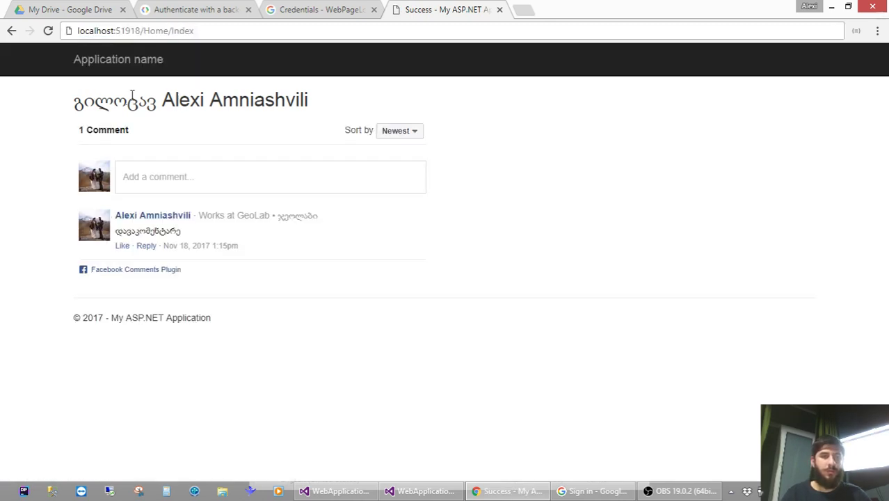
pyautogui.click(154, 31)
pyautogui.press('Return')
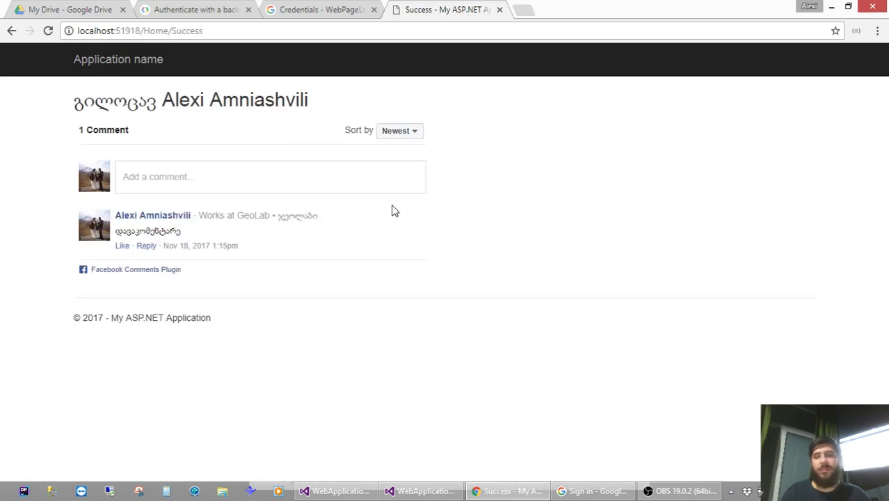
# - Close the Success page and open the Index action's view from WebApplication49's HomeController.cs, going to its Facebook logout script
pyautogui.hotkey('ctrl', 'w')
pyautogui.click(426, 491)
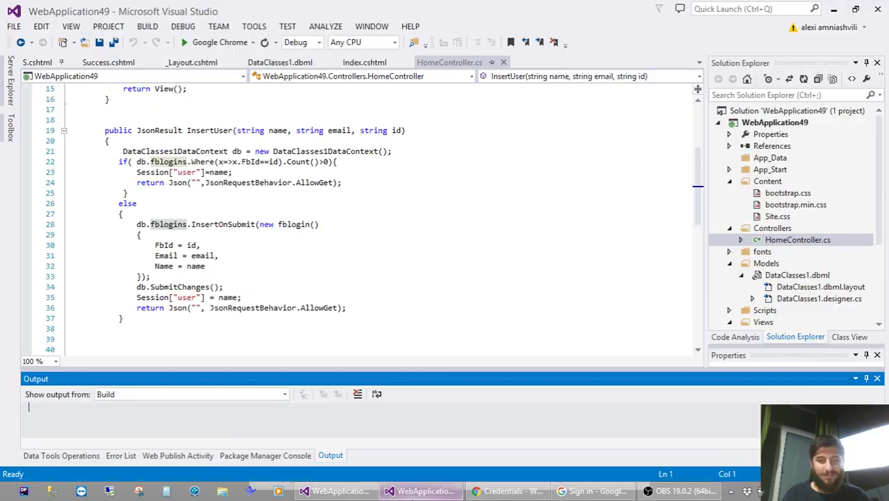
pyautogui.scroll(5, 365, 248)
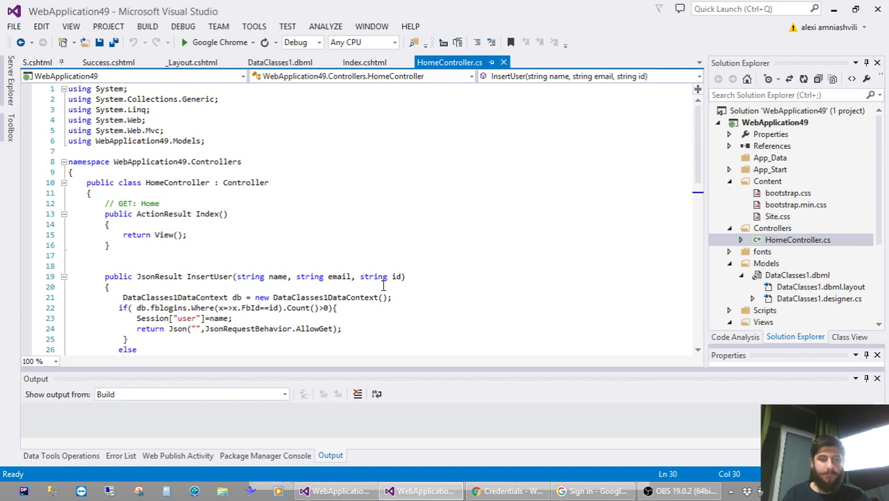
pyautogui.rightClick(229, 201)
pyautogui.click(279, 206)
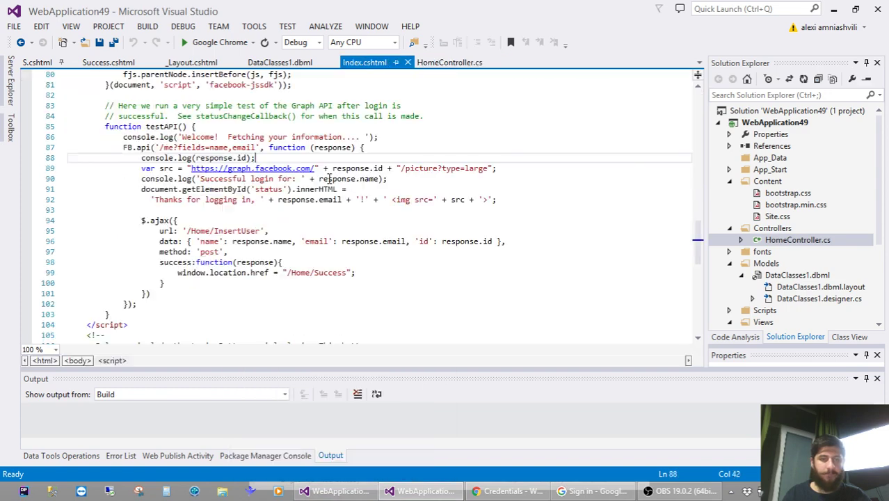
pyautogui.scroll(20, 329, 178)
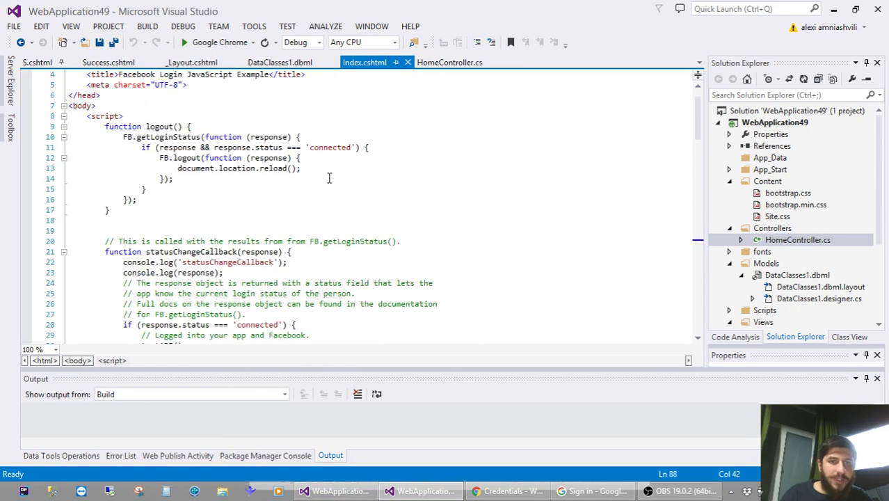
# - Examine Index.cshtml's logout() function and the Facebook status callback code beneath it
pyautogui.scroll(1, 329, 178)
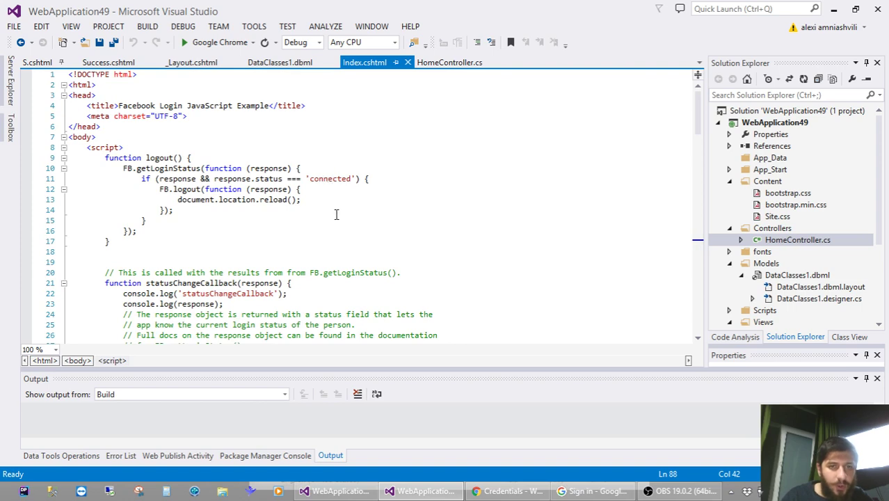
pyautogui.scroll(-2, 317, 209)
pyautogui.scroll(-5, 317, 210)
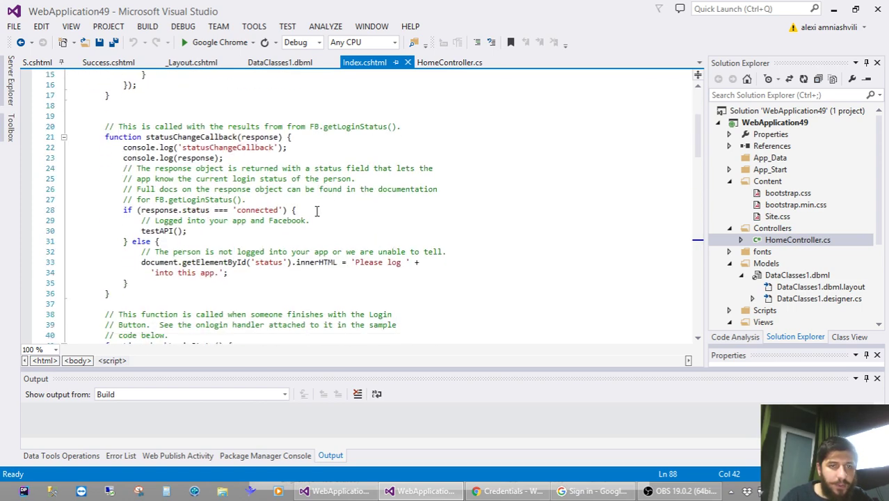
pyautogui.scroll(-8, 316, 215)
pyautogui.scroll(15, 316, 215)
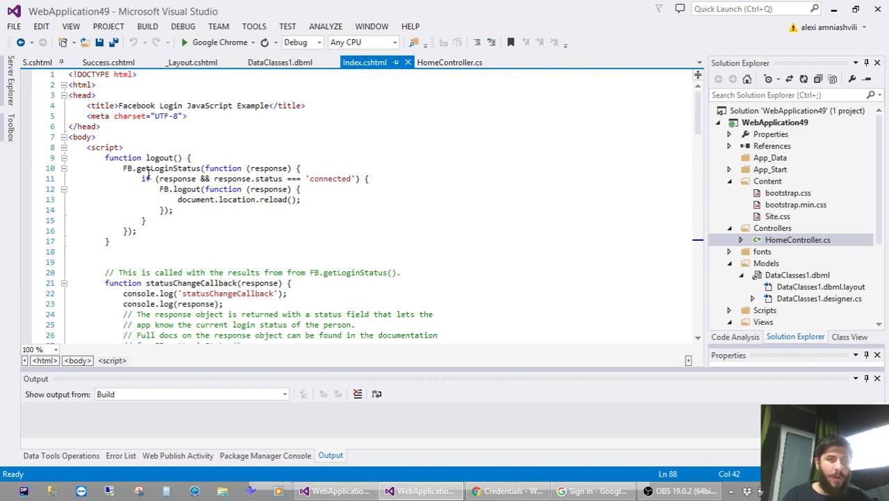
pyautogui.moveTo(106, 158); pyautogui.dragTo(183, 159)
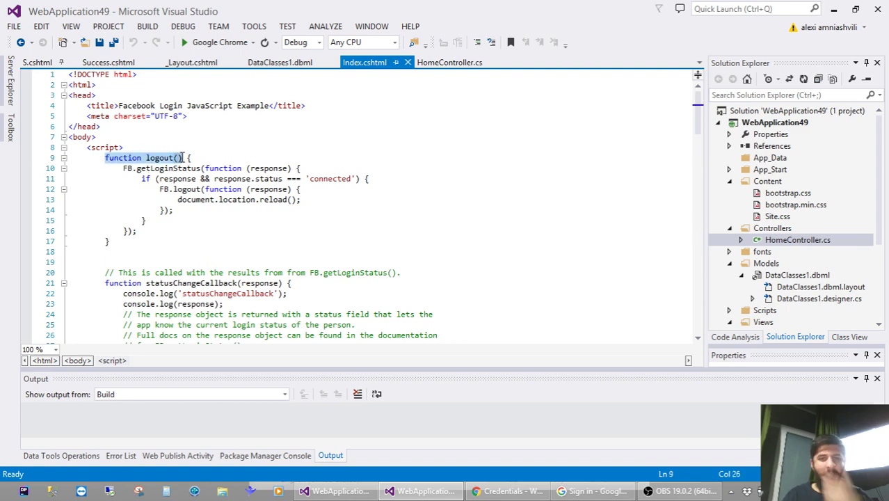
pyautogui.click(183, 158)
pyautogui.click(220, 200)
# - Copy the fbLogout span line containing the Logout link, located below the fb:login-button in Index.cshtml
pyautogui.scroll(-20, 219, 202)
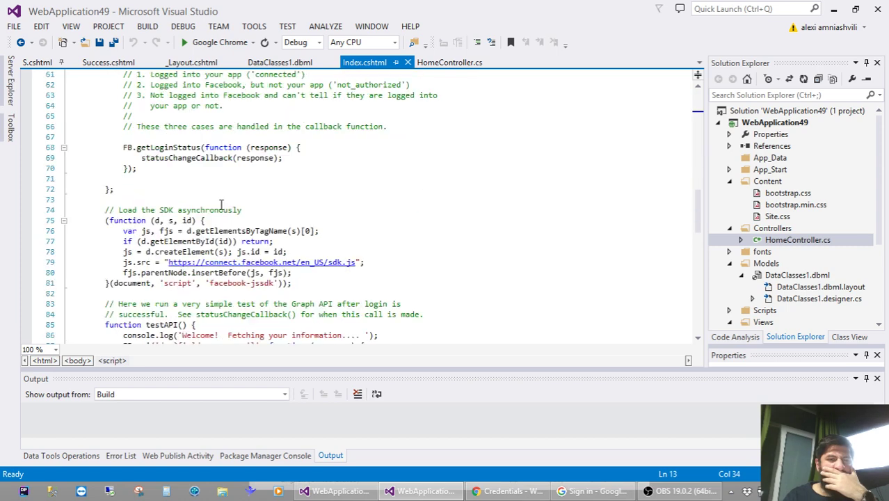
pyautogui.scroll(4, 221, 207)
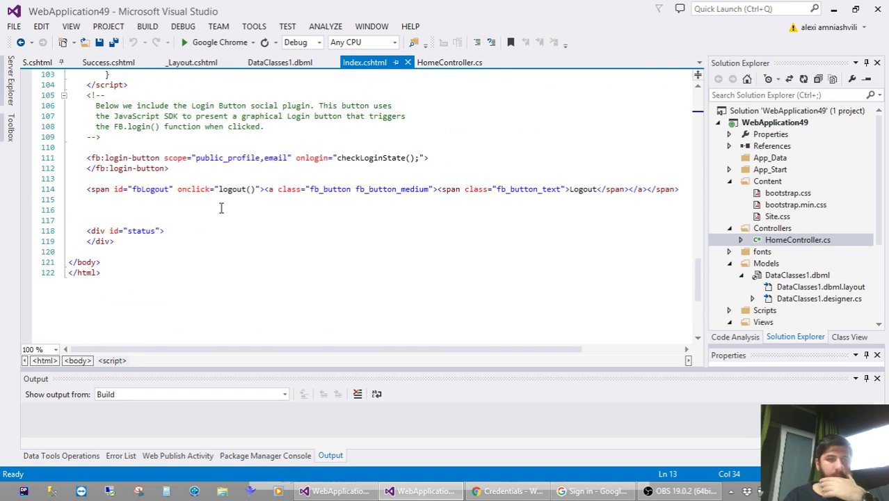
pyautogui.moveTo(88, 189); pyautogui.dragTo(106, 202)
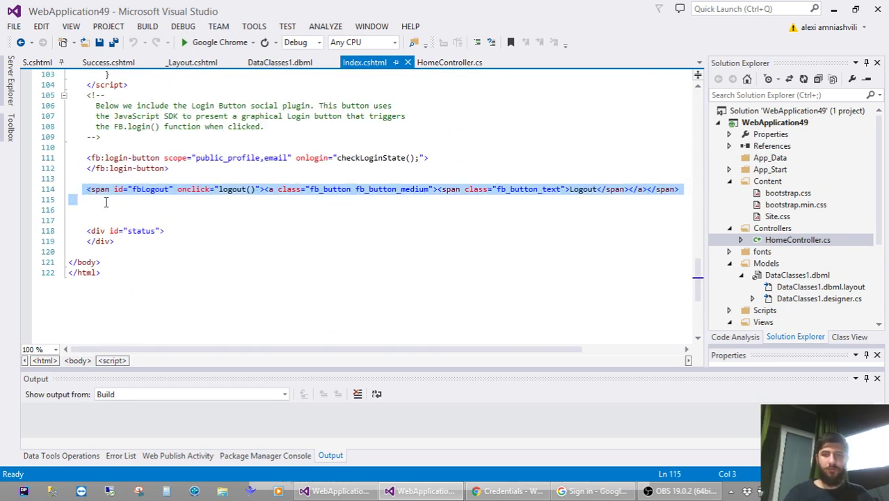
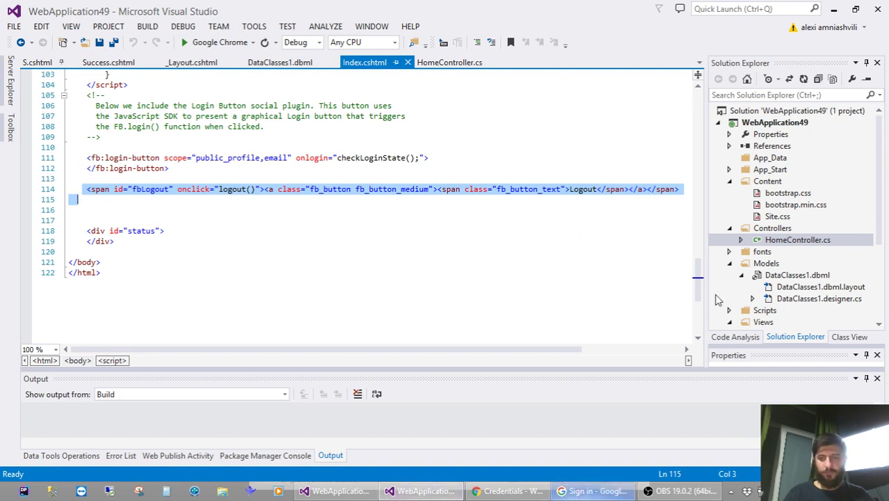
# - Comment out the window.location.href = "/Home/Success" redirect in the InsertUser ajax success handler in Index.cshtml
pyautogui.click(232, 253)
pyautogui.scroll(15, 232, 253)
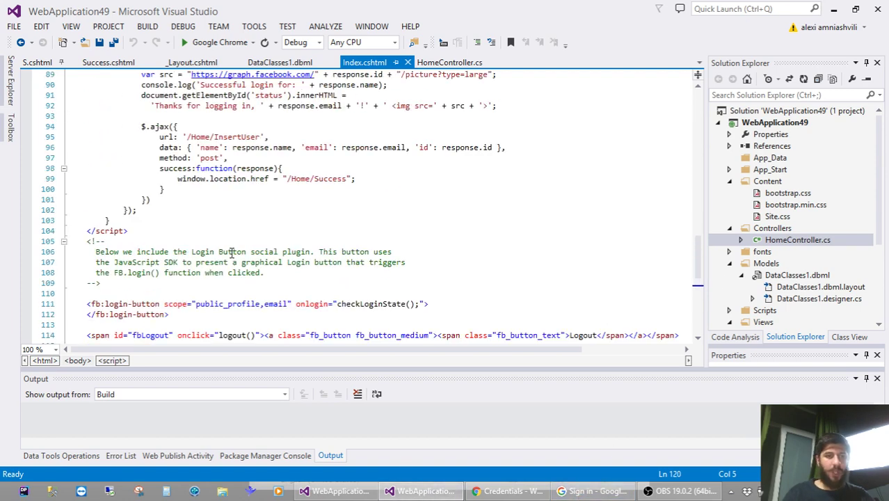
pyautogui.scroll(11, 232, 253)
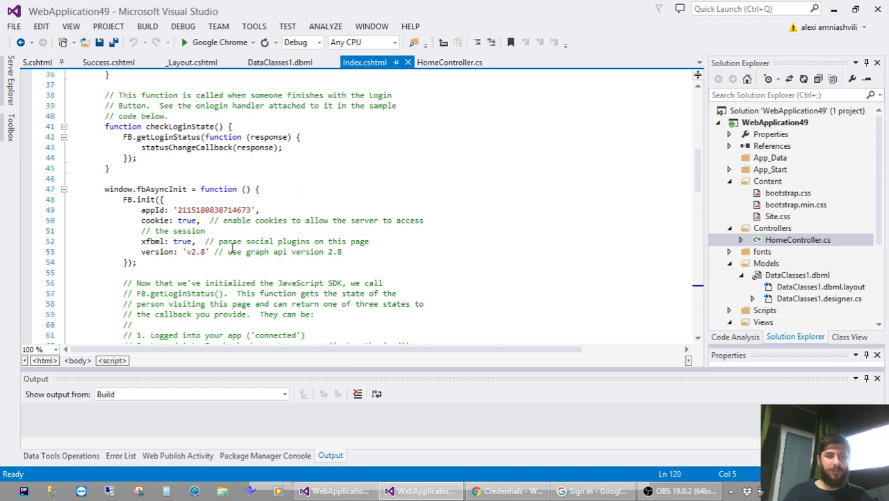
pyautogui.scroll(4, 233, 244)
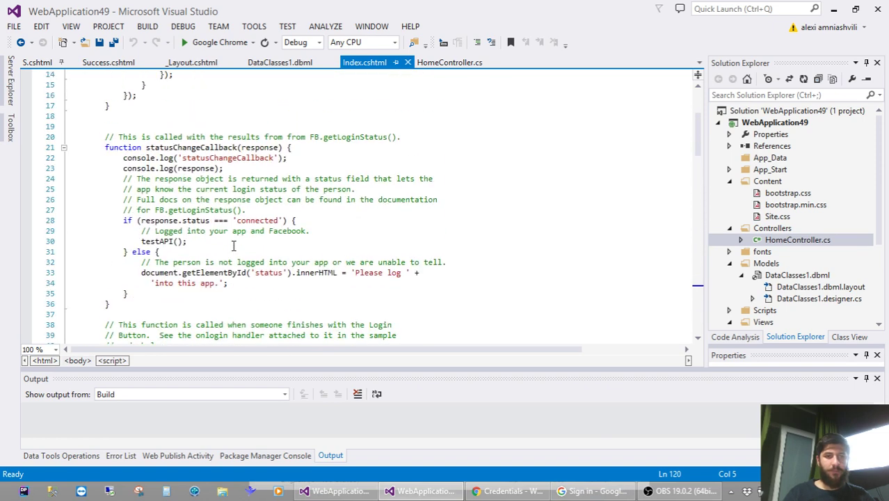
pyautogui.scroll(5, 233, 244)
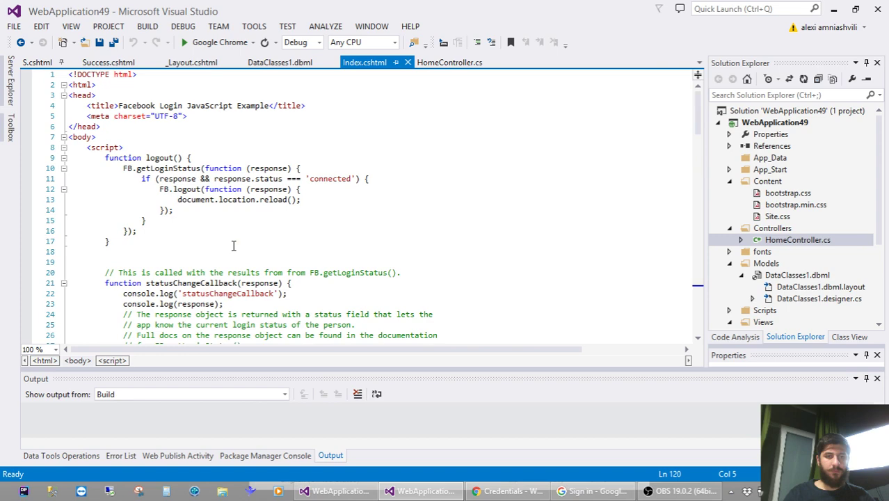
pyautogui.scroll(-20, 233, 245)
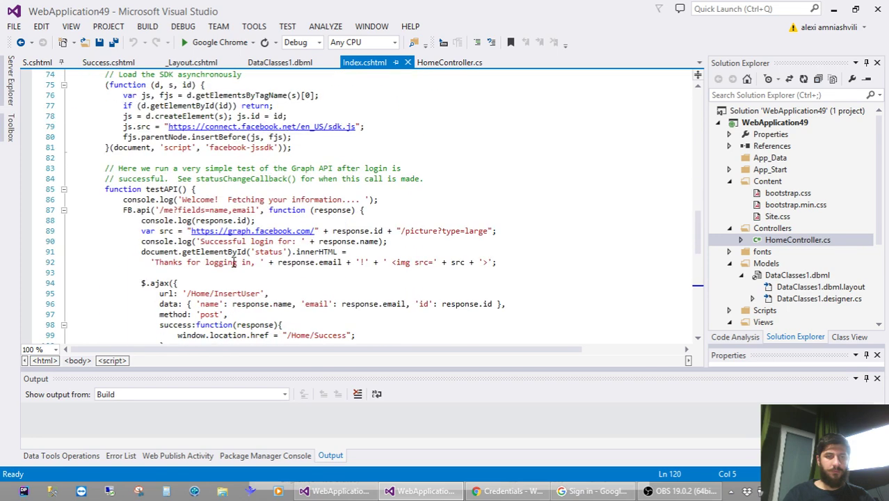
pyautogui.scroll(-4, 233, 262)
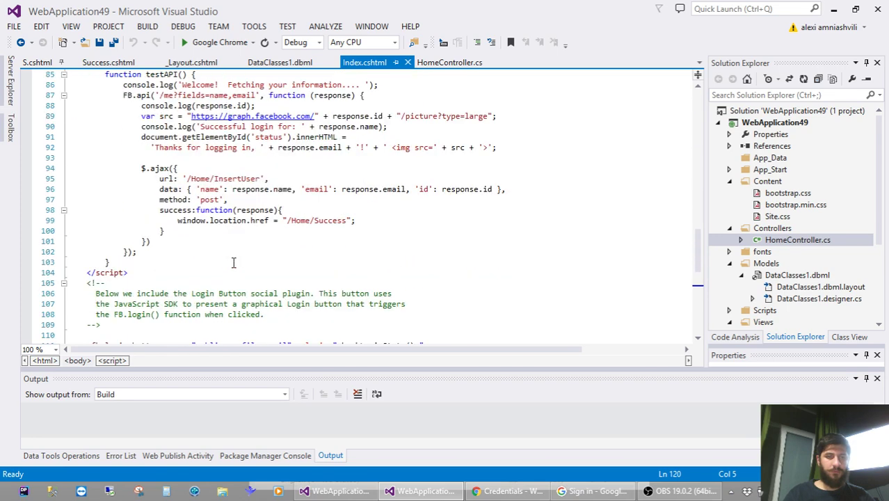
pyautogui.click(175, 220)
pyautogui.write('//')
# - Run WebApplication49 in Chrome, close the Credentials tab, and log out of Facebook on the Home/Index page
pyautogui.press('F5')
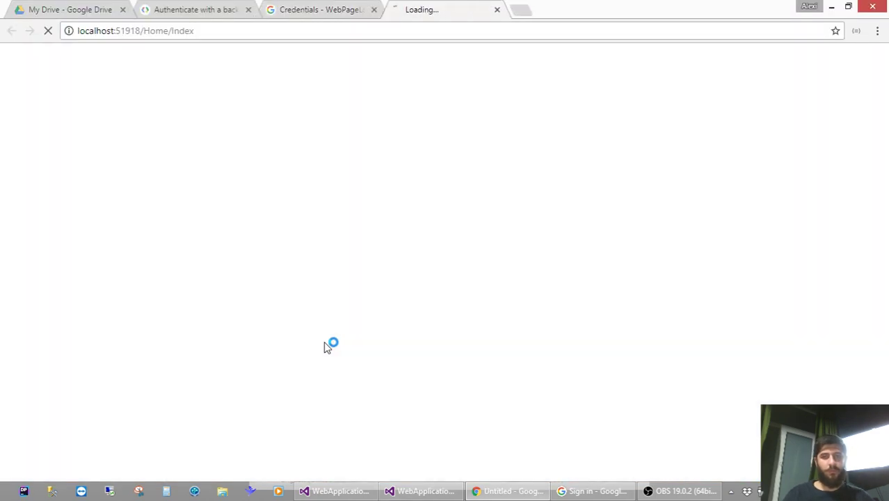
pyautogui.click(374, 10)
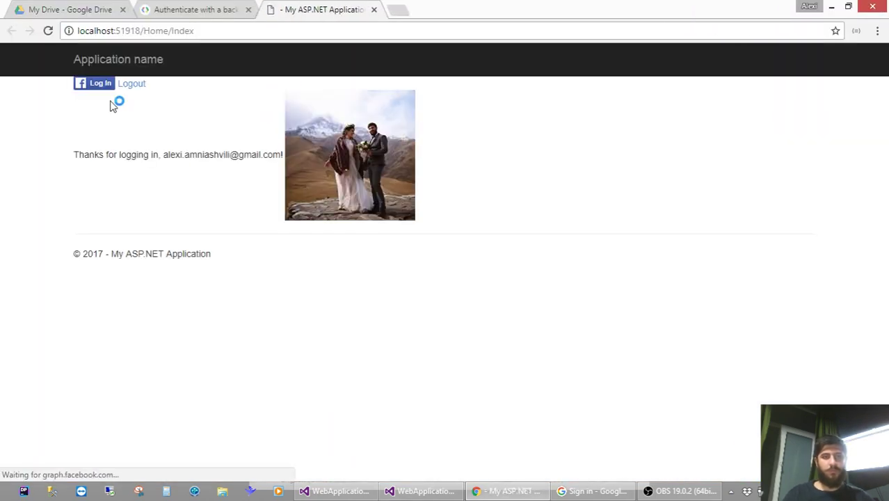
pyautogui.click(131, 84)
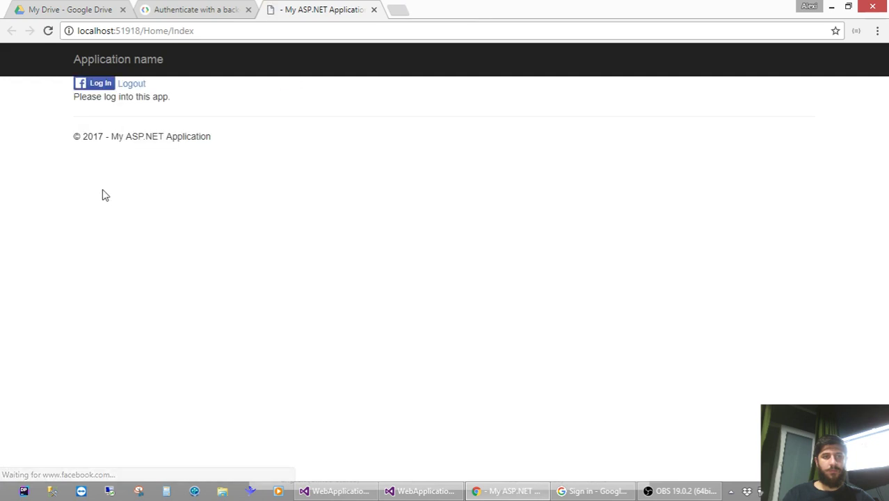
# - Return to WebApplication49 in Visual Studio and open Success.cshtml at its Facebook SDK section
pyautogui.moveTo(338, 490)
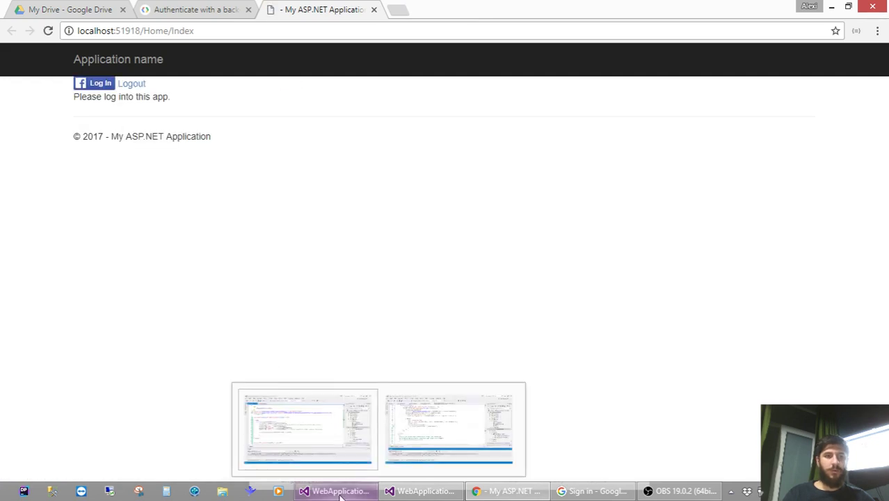
pyautogui.click(451, 428)
pyautogui.scroll(20, 311, 266)
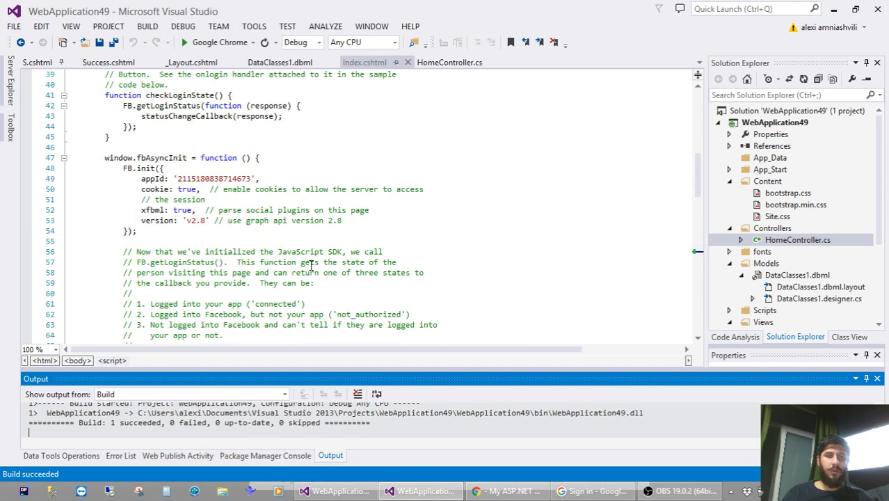
pyautogui.scroll(-14, 149, 181)
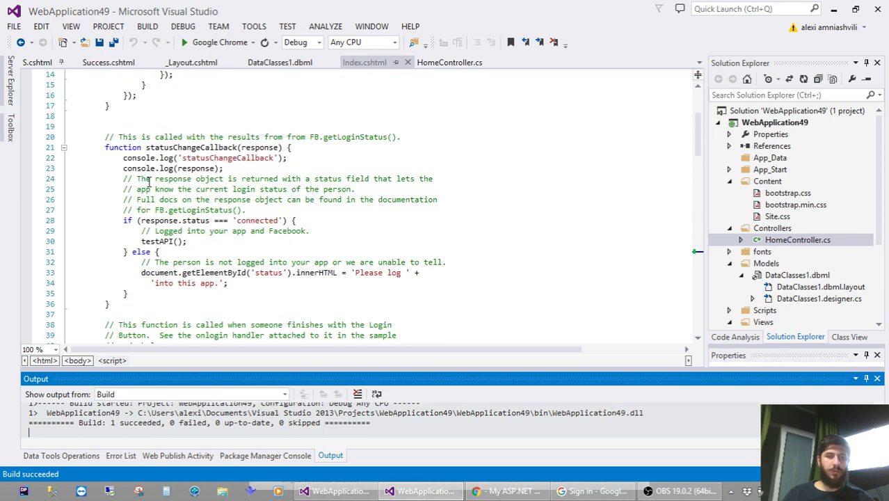
pyautogui.scroll(7, 148, 182)
pyautogui.scroll(3, 148, 181)
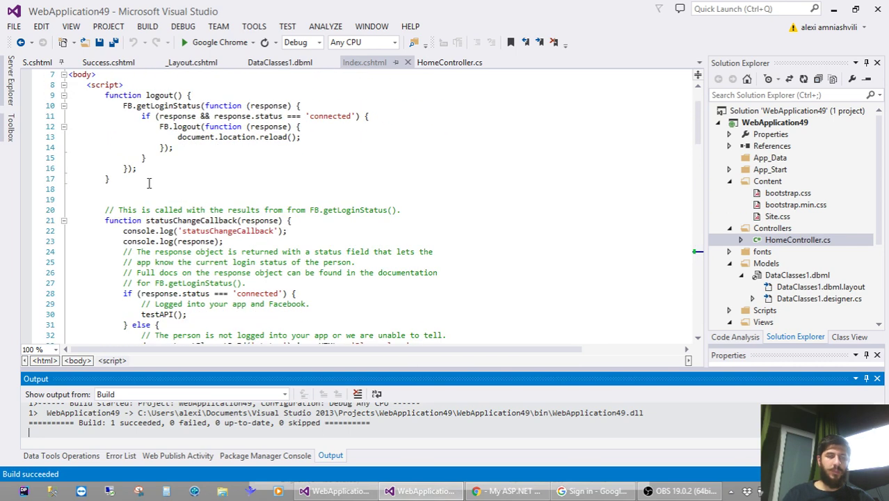
pyautogui.click(108, 62)
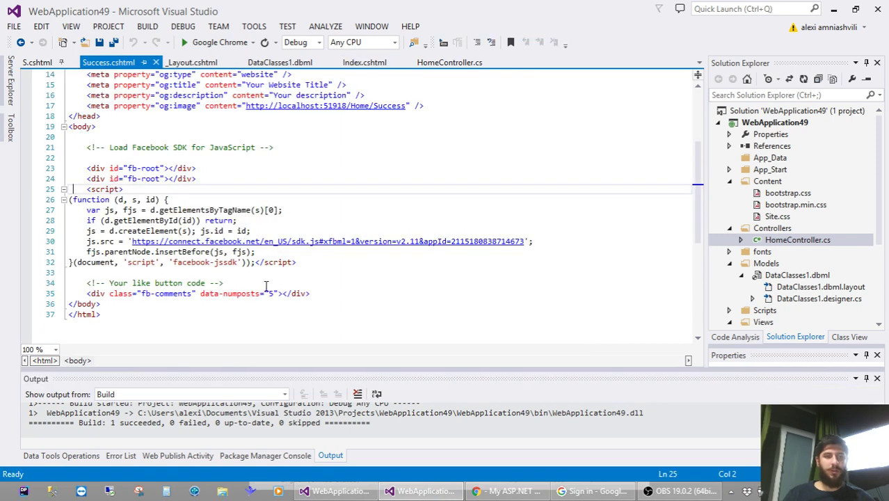
pyautogui.scroll(5, 265, 286)
pyautogui.scroll(-4, 337, 299)
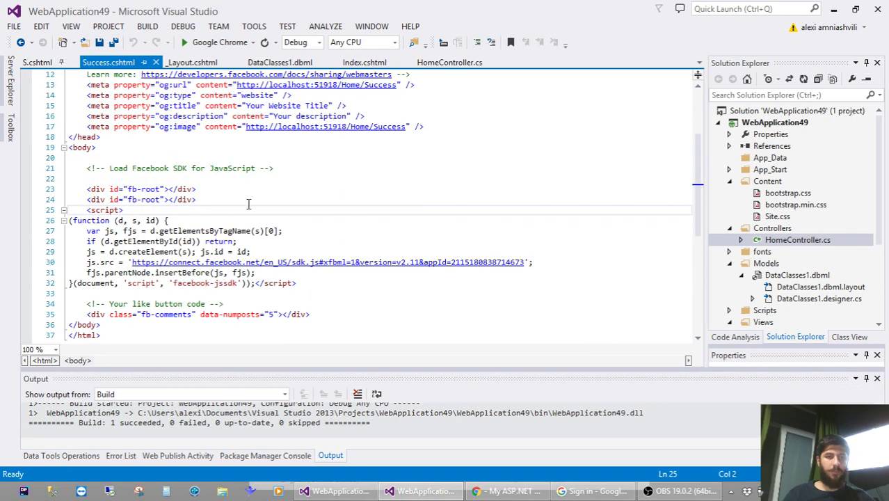
# - Delete the duplicate fb-root div in Success.cshtml, paste the fbLogout span above the Facebook SDK comment, and save
pyautogui.moveTo(83, 184); pyautogui.dragTo(199, 188)
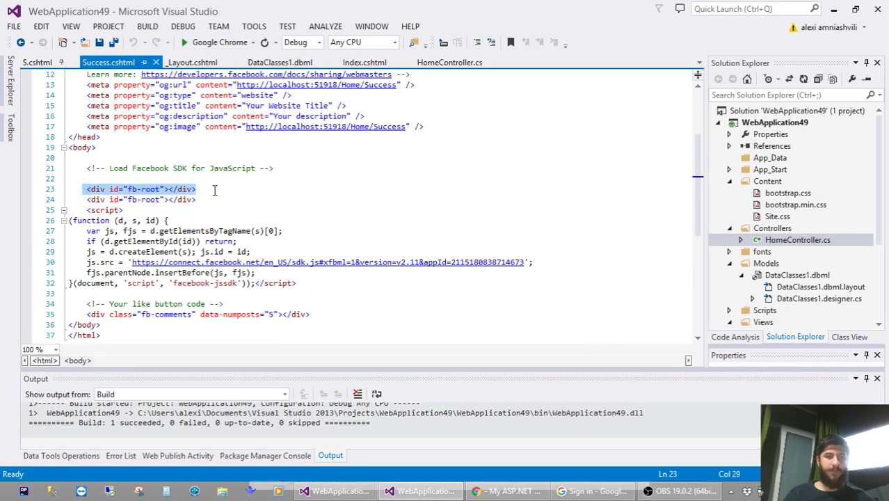
pyautogui.press('Delete')
pyautogui.press('Up')
pyautogui.press('Up')
pyautogui.press('Return')
pyautogui.write('<span id="fbLogout" onclick="logout()"><a class="fb_button fb_button_medium"><span class="fb_button_text">Logout</span></a></span>')
pyautogui.hotkey('ctrl', 's')
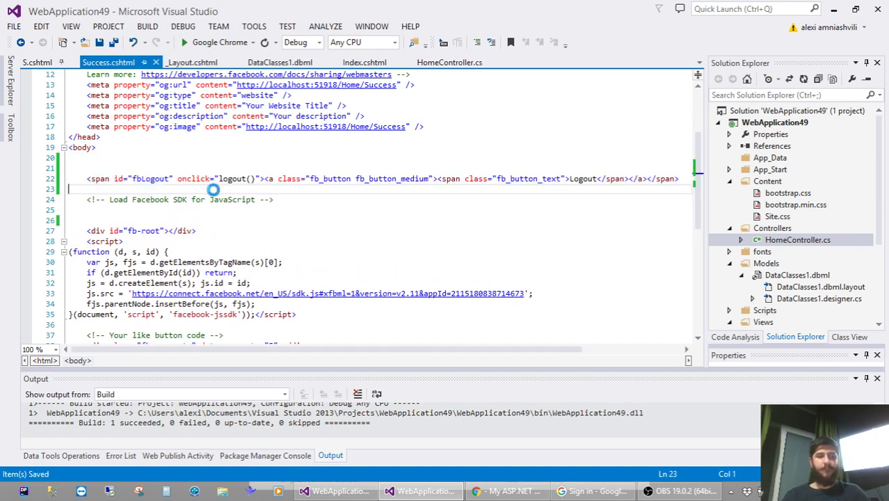
pyautogui.press('Return')
pyautogui.press('Return')
pyautogui.scroll(-2, 294, 219)
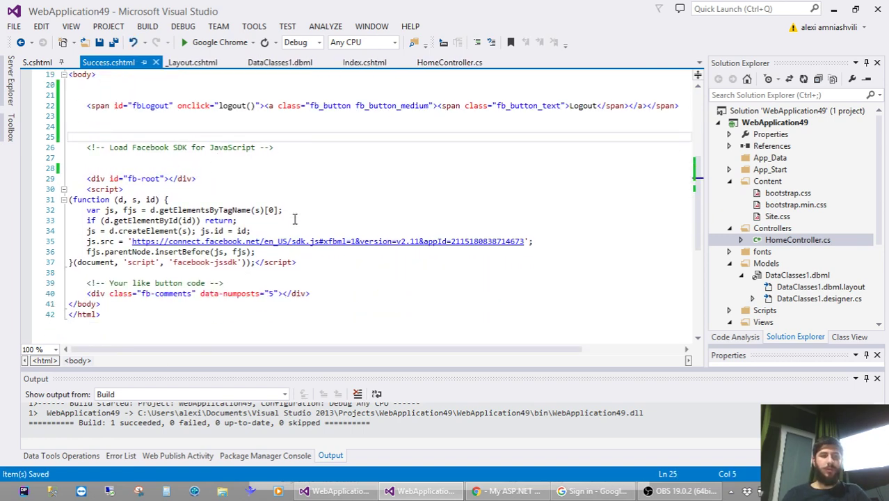
# - Copy the logout() function from the script in Index.cshtml, delete it there, and go back to Success.cshtml
pyautogui.click(361, 69)
pyautogui.scroll(-2, 290, 200)
pyautogui.scroll(4, 290, 200)
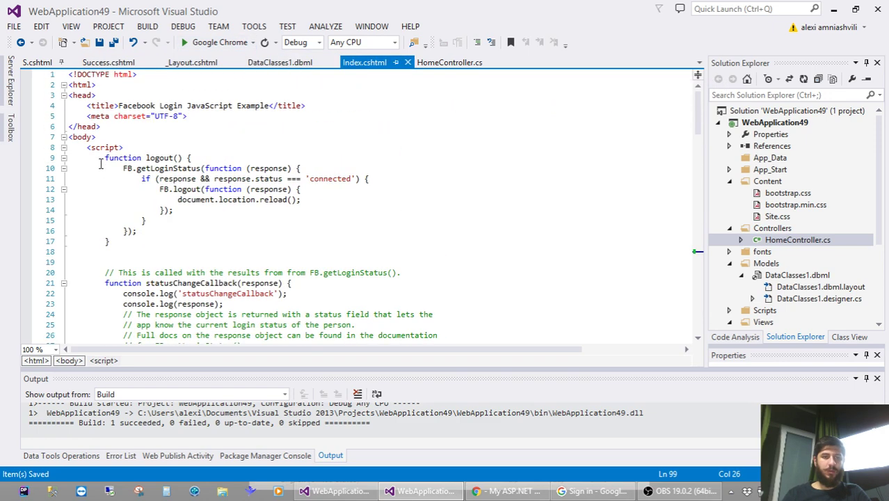
pyautogui.moveTo(100, 162); pyautogui.dragTo(183, 241)
pyautogui.hotkey('ctrl', 'c')
pyautogui.press('Delete')
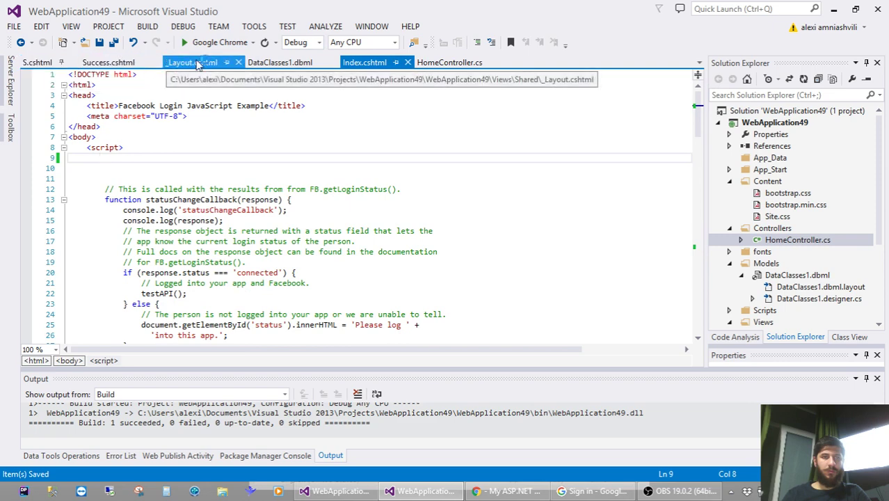
pyautogui.click(196, 64)
pyautogui.click(104, 62)
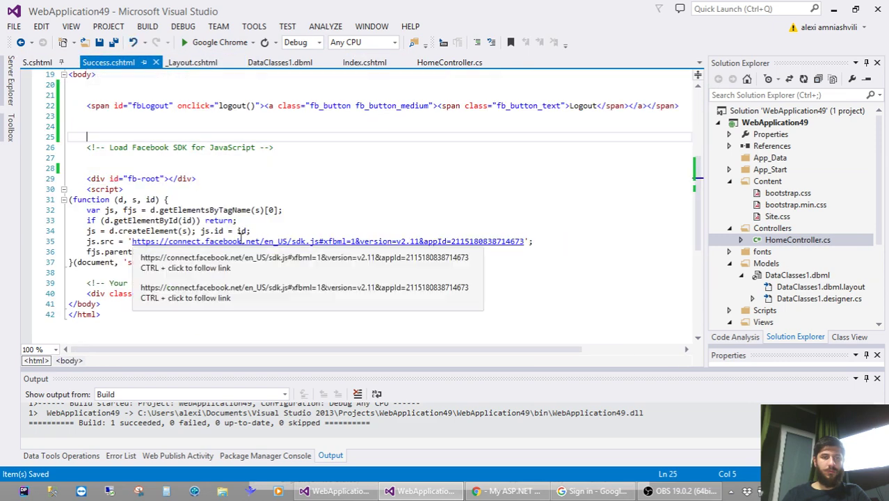
pyautogui.hotkey('ctrl', 'v')
pyautogui.hotkey('ctrl', 'z')
pyautogui.hotkey('ctrl', 'z')
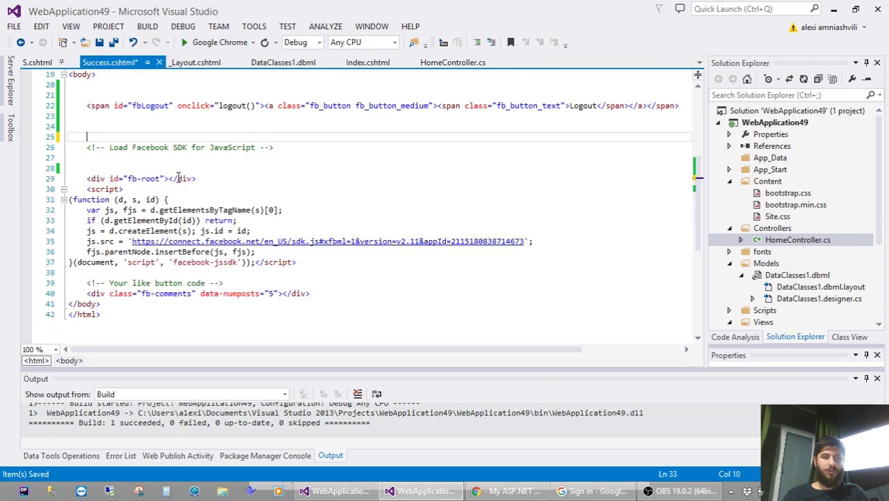
# - Paste the logout() function at the start of the script block below the fb-root div in Success.cshtml
pyautogui.click(172, 186)
pyautogui.hotkey('ctrl', 'v')
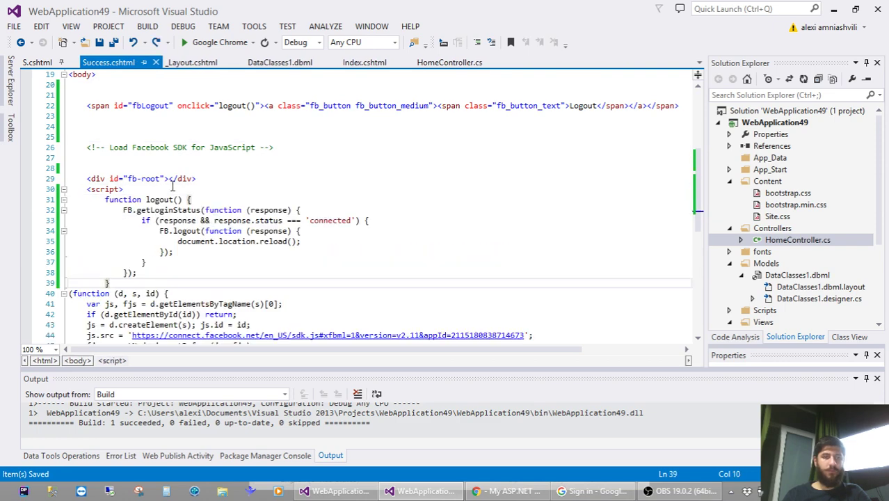
pyautogui.click(172, 186)
pyautogui.scroll(6, 172, 185)
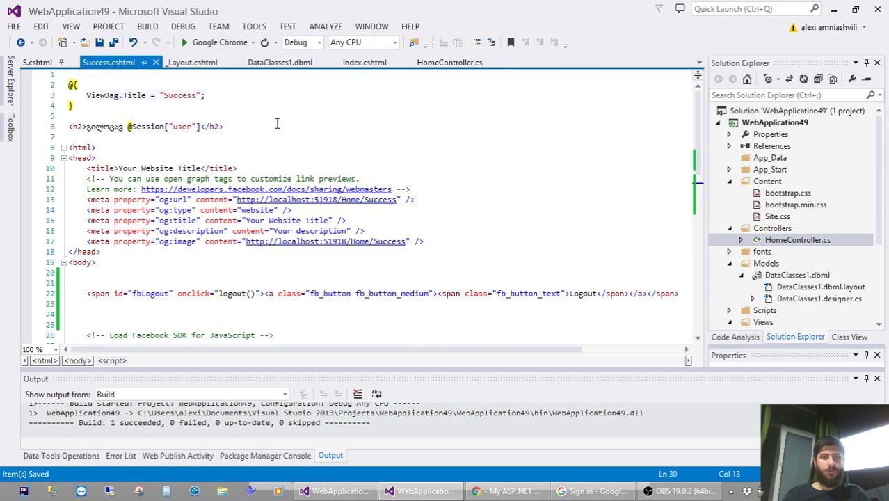
# - Uncomment the window.location.href = "/Home/Success" redirect in the ajax success handler of Index.cshtml
pyautogui.click(451, 62)
pyautogui.click(390, 61)
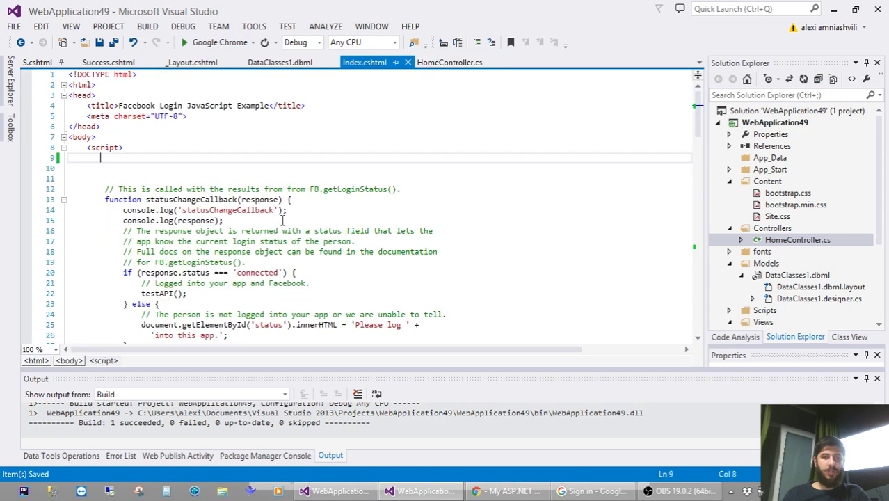
pyautogui.scroll(-20, 282, 221)
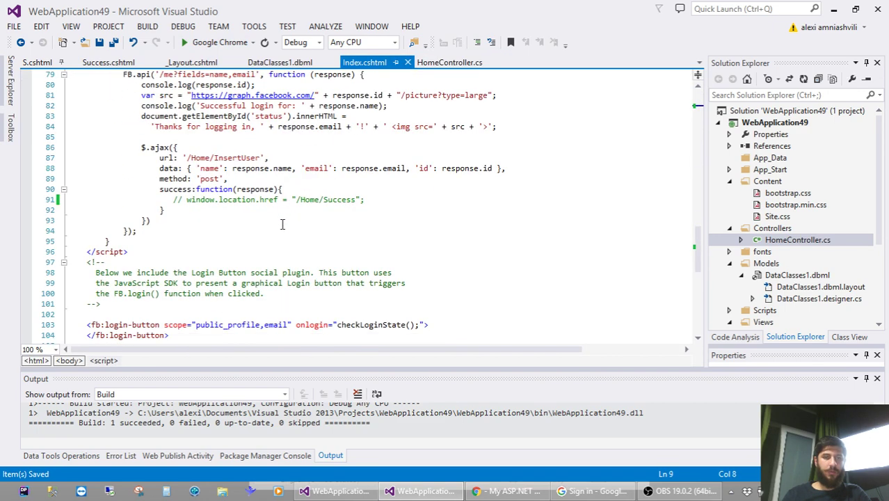
pyautogui.scroll(-1, 281, 226)
pyautogui.click(187, 178)
pyautogui.hotkey('ctrl', 'k')
pyautogui.hotkey('ctrl', 'u')
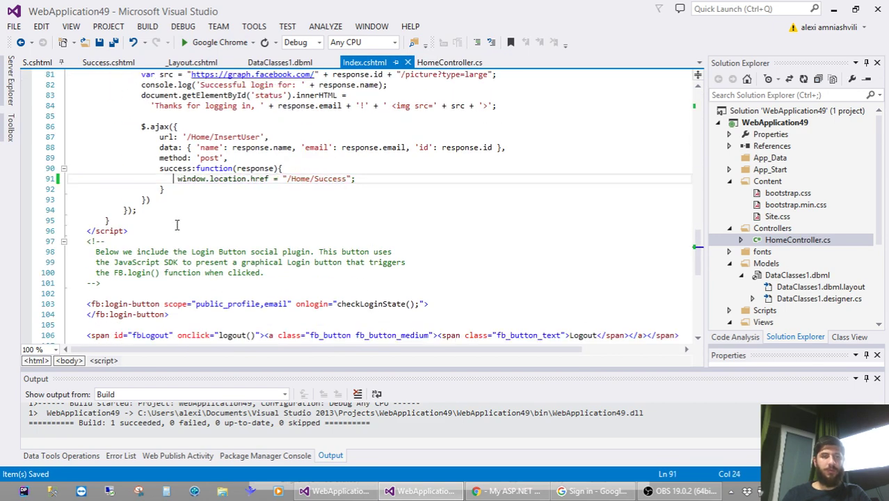
# - Run the WebApplication49 project in Chrome, close the old app tab, and reload the login page
pyautogui.press('F5')
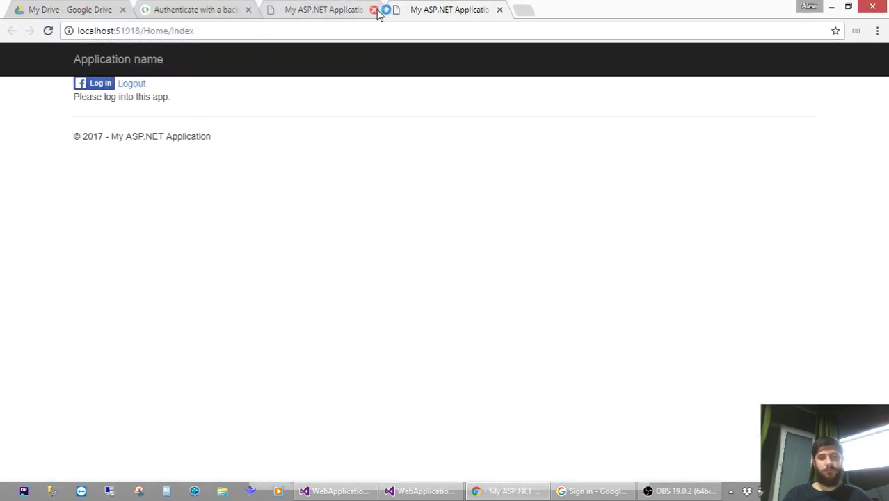
pyautogui.click(374, 10)
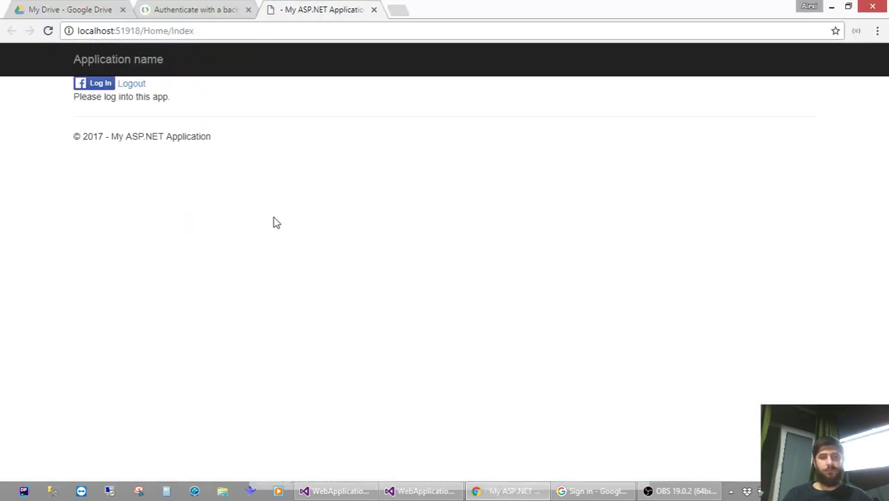
pyautogui.press('F5')
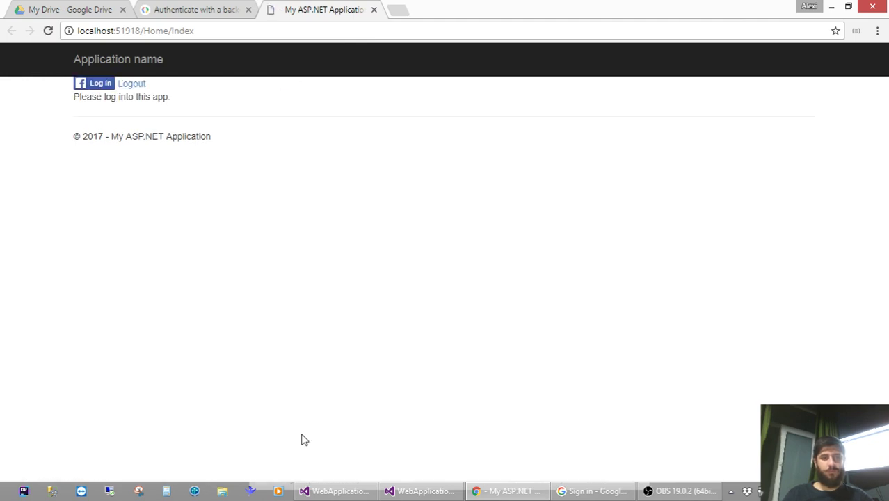
# - Delete the fbLogout span below the login button in WebApplication49's Index.cshtml, and reload the login page in Chrome
pyautogui.click(334, 490)
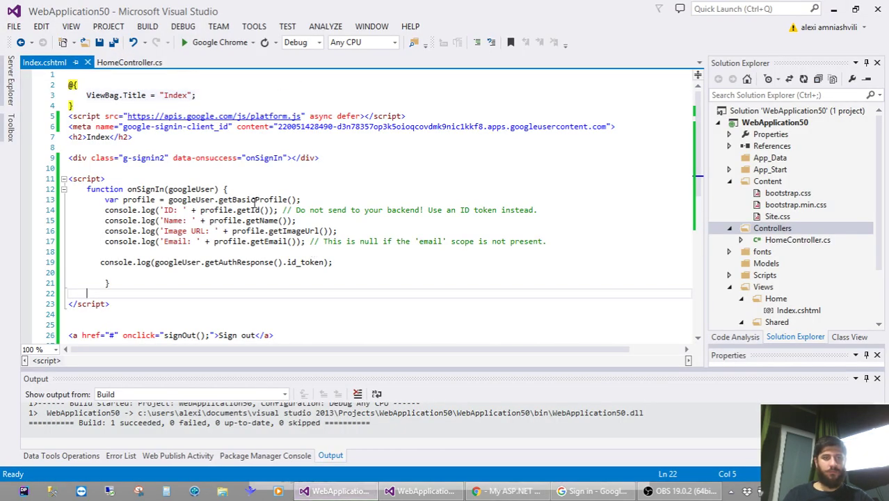
pyautogui.scroll(-2, 255, 202)
pyautogui.click(393, 489)
pyautogui.scroll(20, 325, 218)
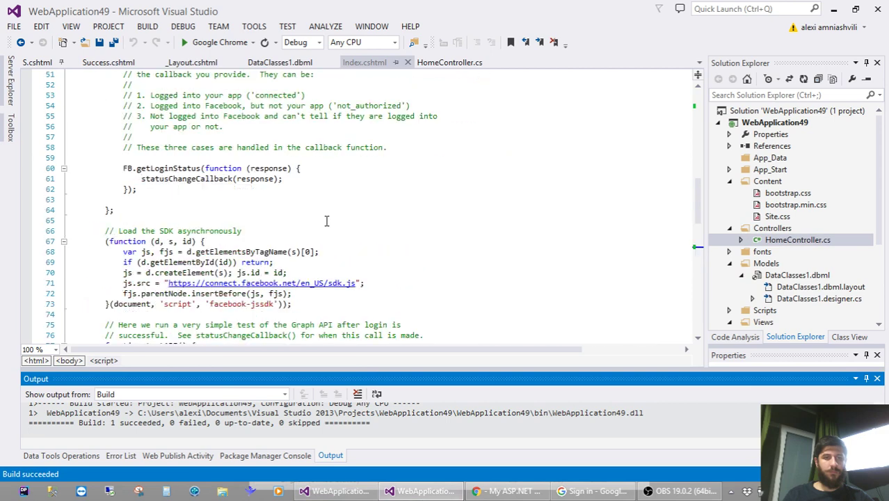
pyautogui.scroll(-20, 185, 139)
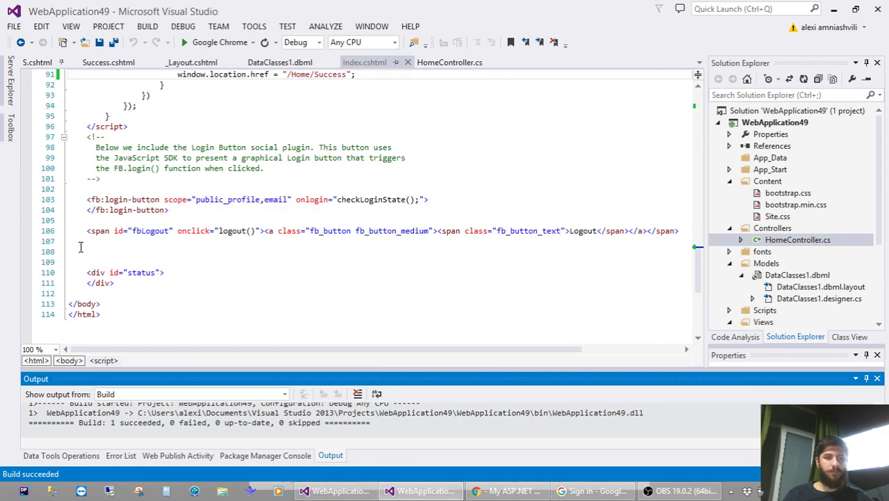
pyautogui.click(81, 232)
pyautogui.press('Delete')
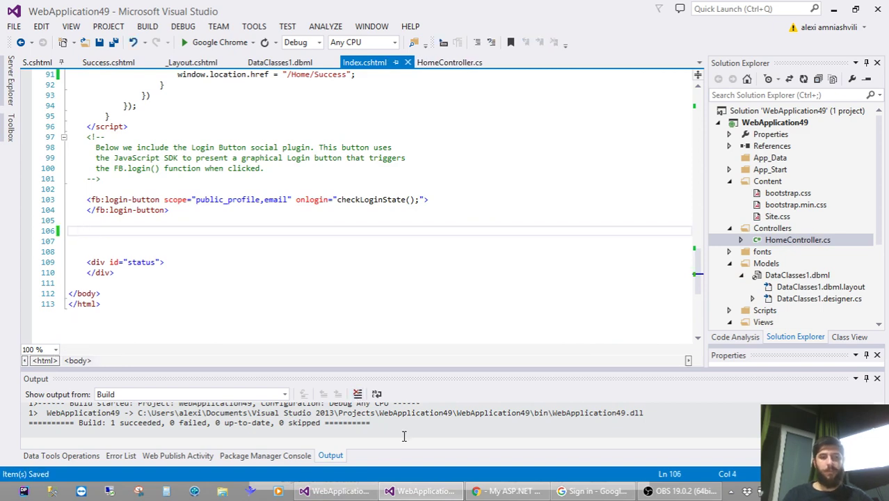
pyautogui.click(508, 490)
pyautogui.press('F5')
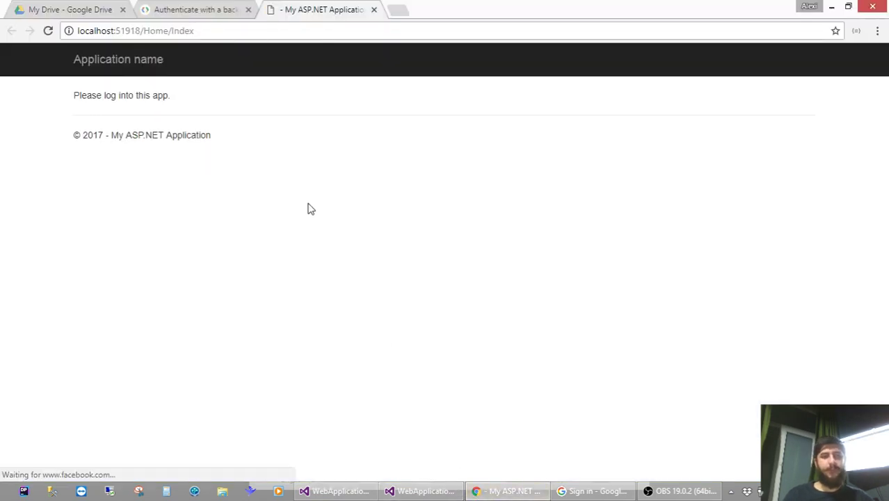
# - Delete the status div above the closing body tag in Index.cshtml, and reload the login page in Chrome
pyautogui.click(421, 490)
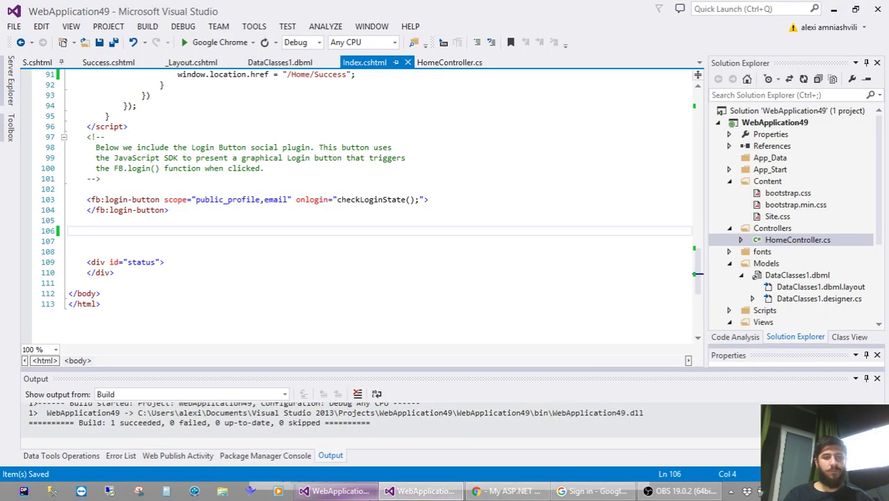
pyautogui.scroll(-1, 111, 248)
pyautogui.moveTo(105, 242); pyautogui.dragTo(139, 274)
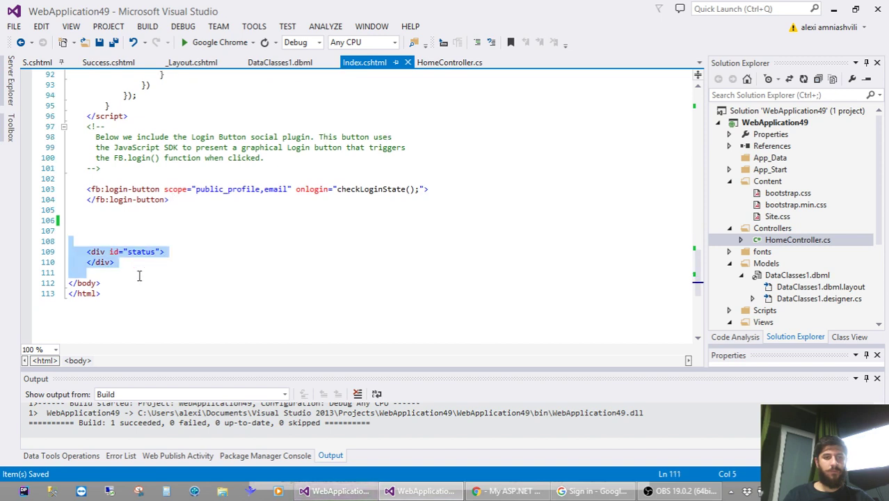
pyautogui.press('Delete')
pyautogui.hotkey('alt', 'Tab')
pyautogui.press('F5')
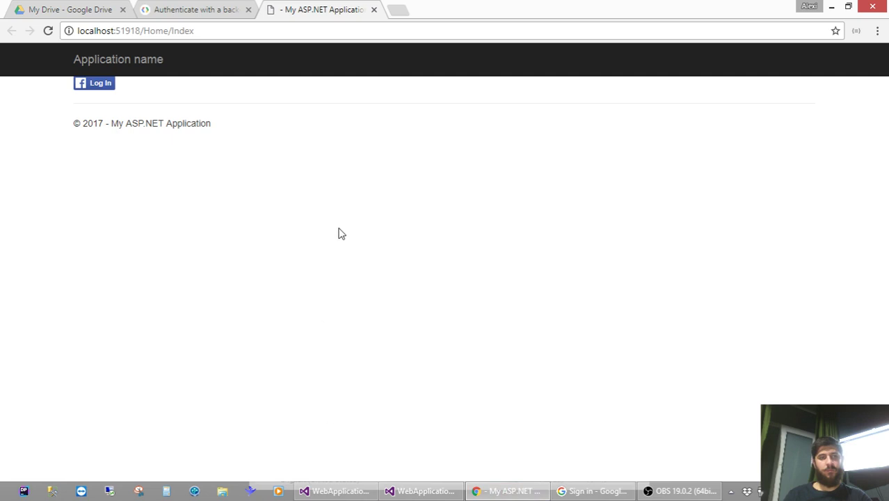
# - Add a div with the style "margin-top:20px; margin-left:500px;" on the line above the fb:login-button in WebApplication49's Index.cshtml
pyautogui.click(421, 490)
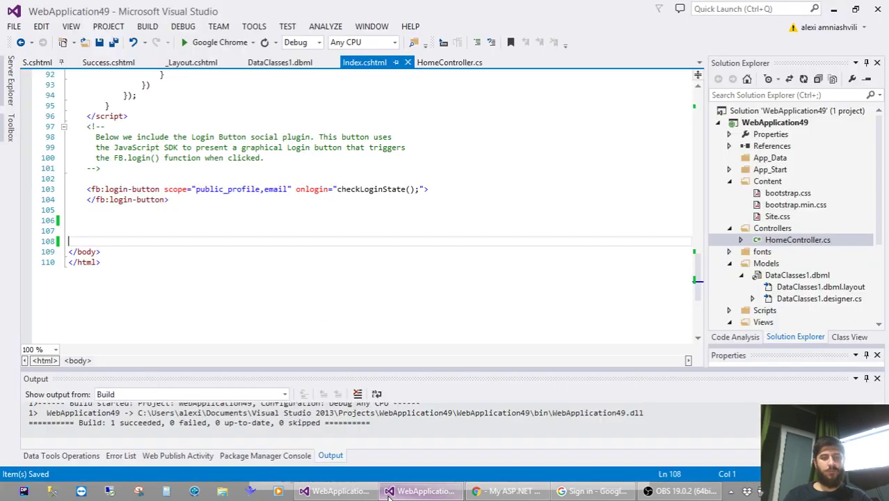
pyautogui.click(141, 183)
pyautogui.write('<div class=')
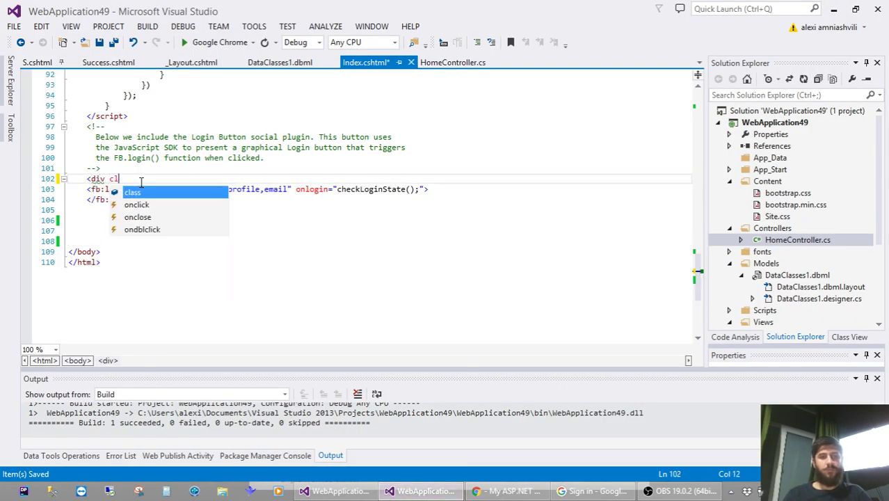
pyautogui.press('BackSpace')
pyautogui.press('BackSpace')
pyautogui.press('BackSpace')
pyautogui.write('style="p')
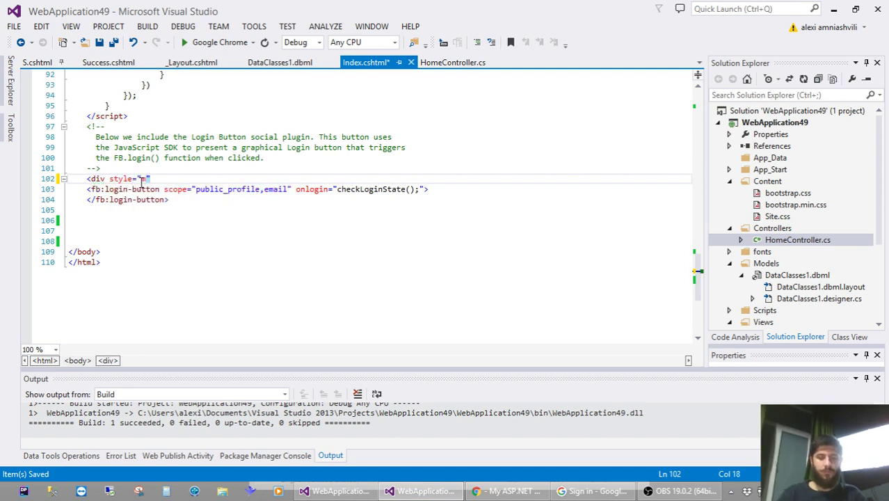
pyautogui.write('argin-top:10')
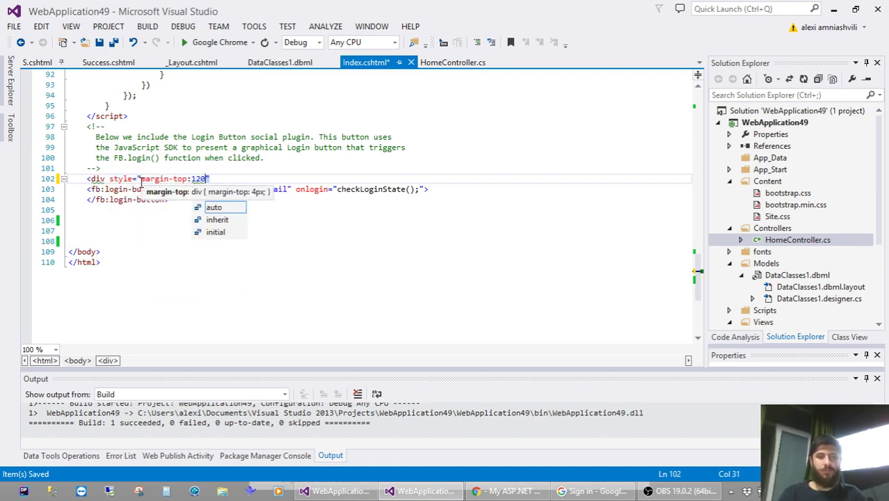
pyautogui.write('px; margin-l')
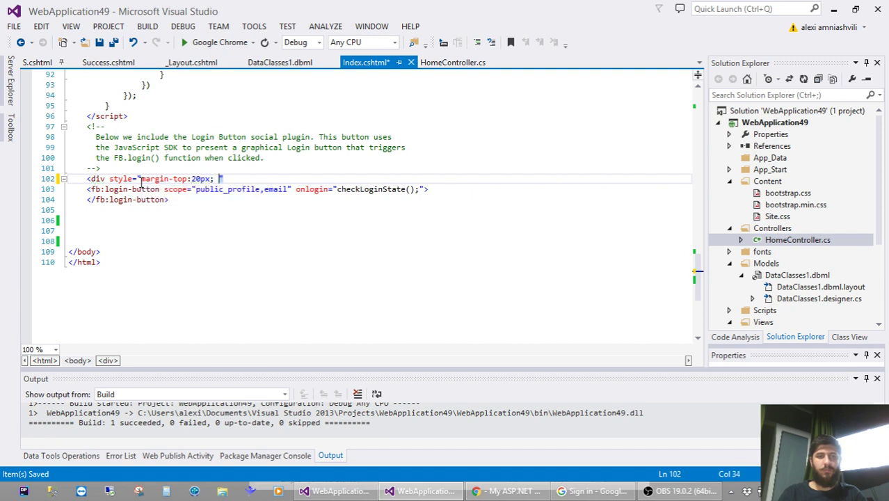
pyautogui.write('eft')
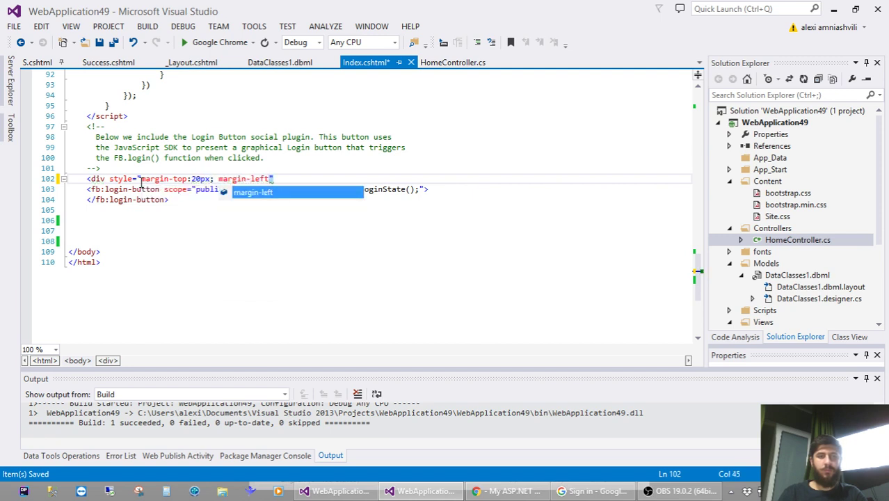
pyautogui.write(':1')
pyautogui.write('00px;')
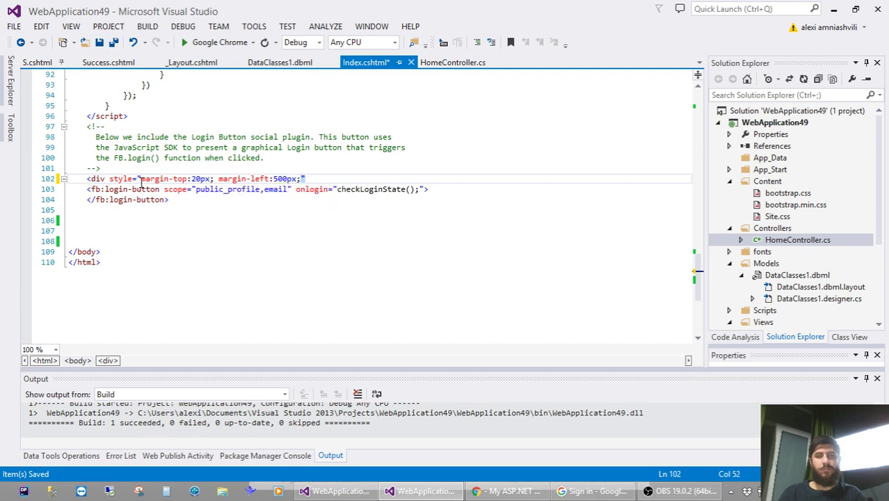
pyautogui.write('></div>')
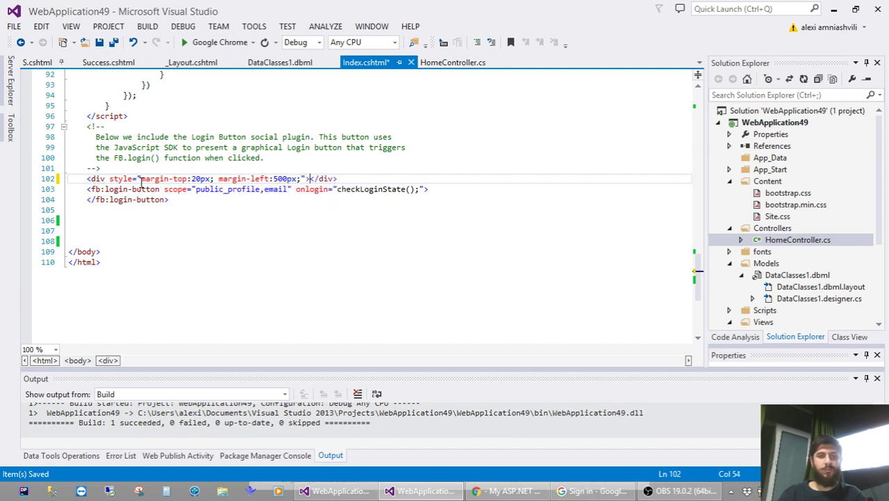
# - Move the closing div tag below the fb:login-button so the div wraps it, save, and reload the login page in Chrome
pyautogui.press('Right')
pyautogui.press('Right')
pyautogui.hotkey('ctrl', 'x')
pyautogui.click(157, 232)
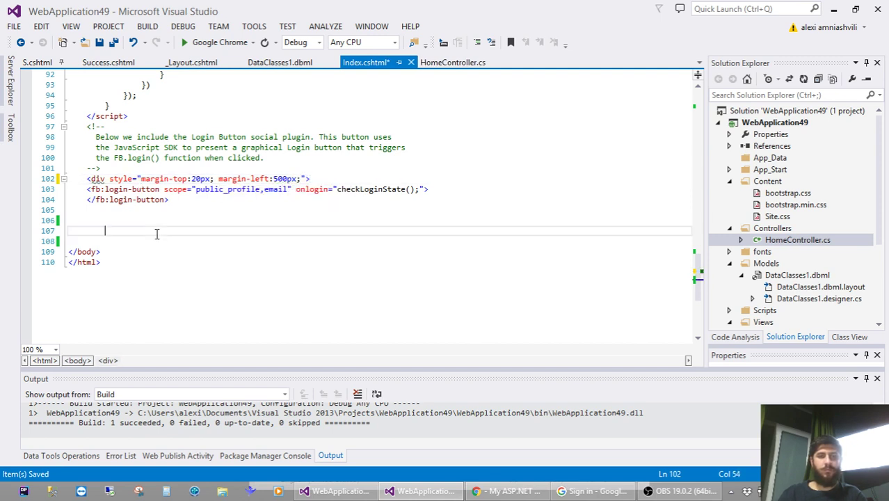
pyautogui.press('Return')
pyautogui.hotkey('ctrl', 'v')
pyautogui.hotkey('ctrl', 's')
pyautogui.click(477, 491)
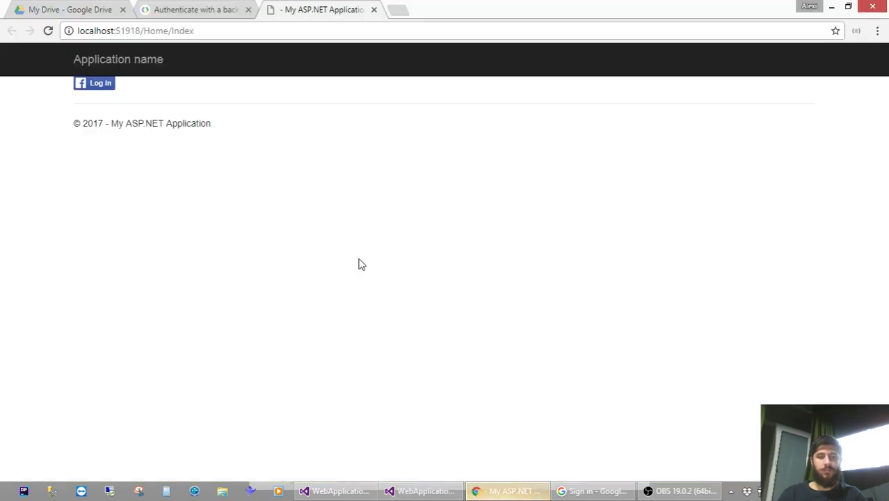
pyautogui.press('F5')
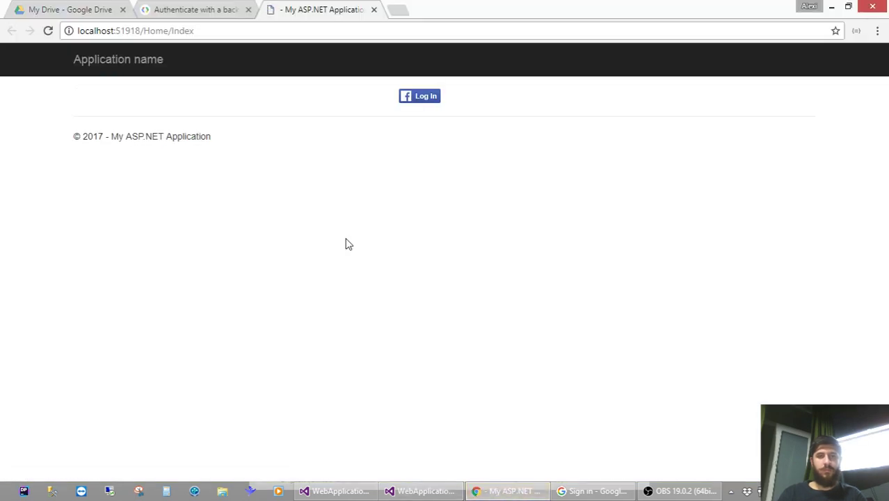
# - Add an empty script block after the closing html tag in WebApplication49's Index.cshtml
pyautogui.click(186, 9)
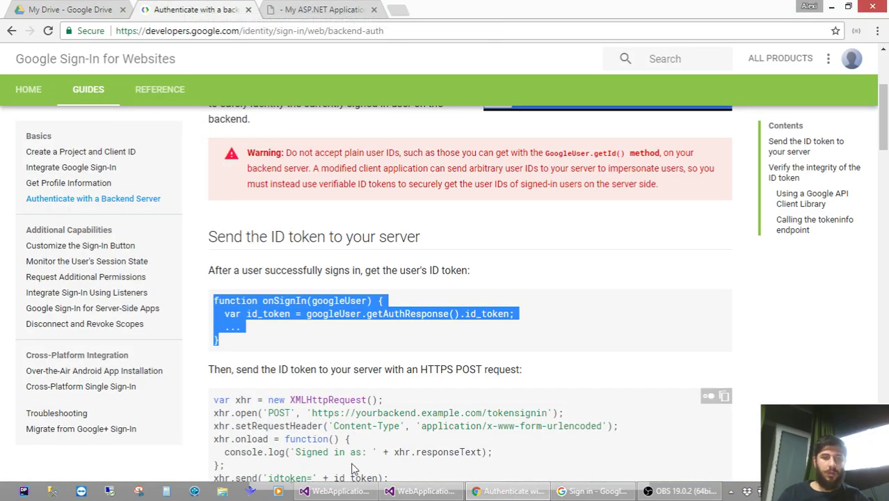
pyautogui.hotkey('alt', 'Tab')
pyautogui.scroll(6, 257, 262)
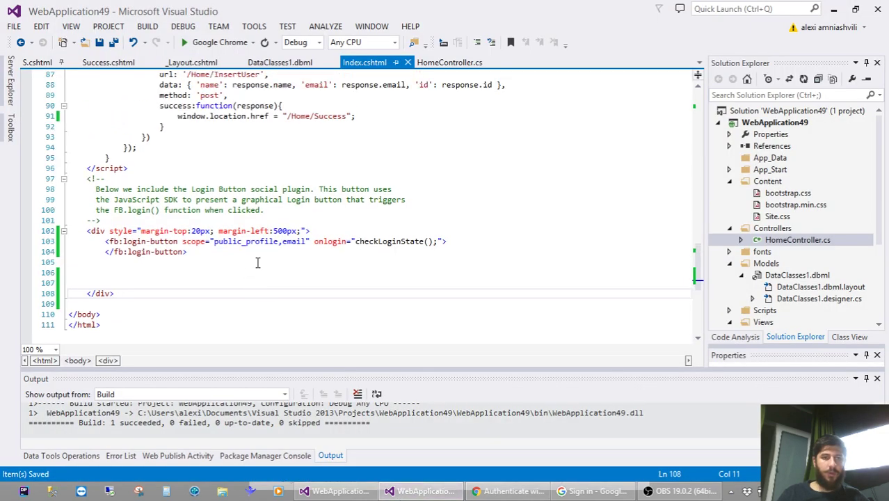
pyautogui.scroll(-2, 257, 262)
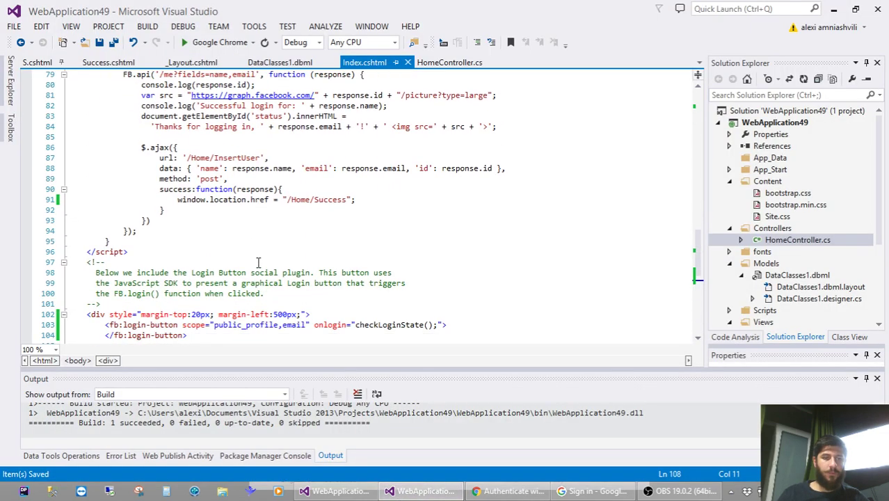
pyautogui.click(212, 251)
pyautogui.scroll(-6, 195, 274)
pyautogui.click(196, 274)
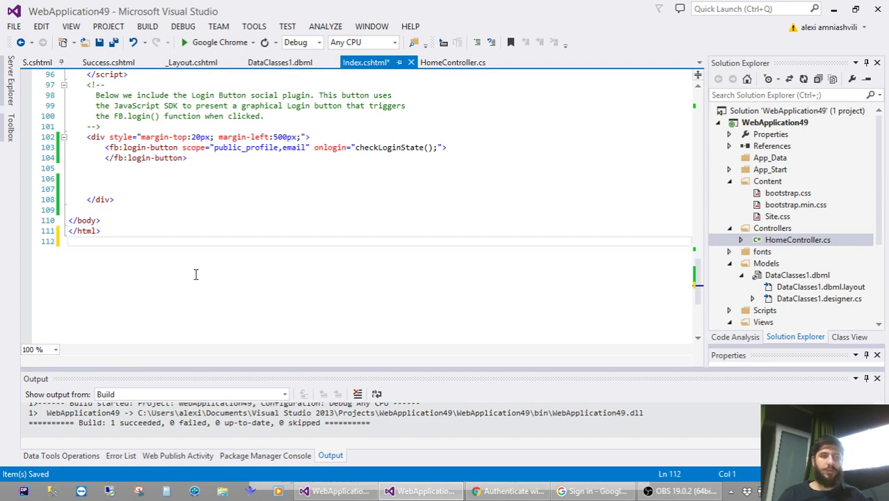
pyautogui.write('<script>')
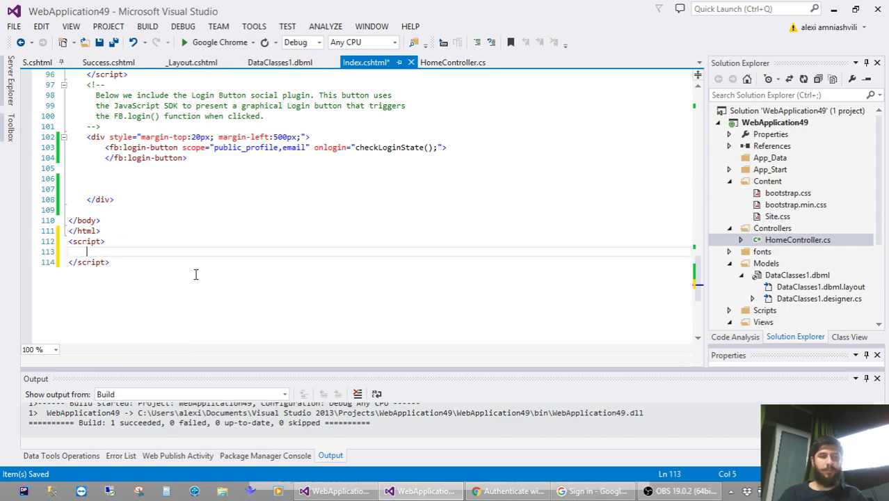
pyautogui.press('Return')
# - Compare the ID token sample in the Google guide with the sign-in code in WebApplication50 and the Facebook script in WebApplication49
pyautogui.hotkey('alt', 'Tab')
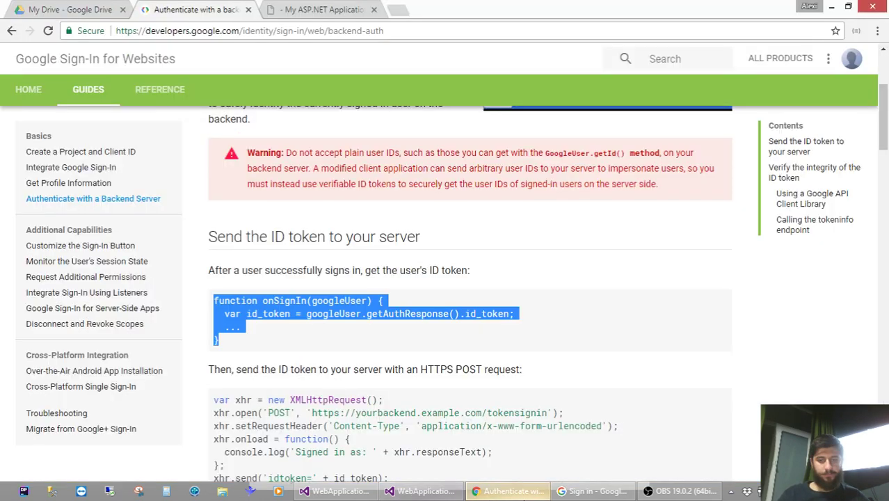
pyautogui.click(373, 454)
pyautogui.hotkey('alt', 'Tab')
pyautogui.hotkey('ctrl', 'Home')
pyautogui.hotkey('ctrl', 'shift', 'End')
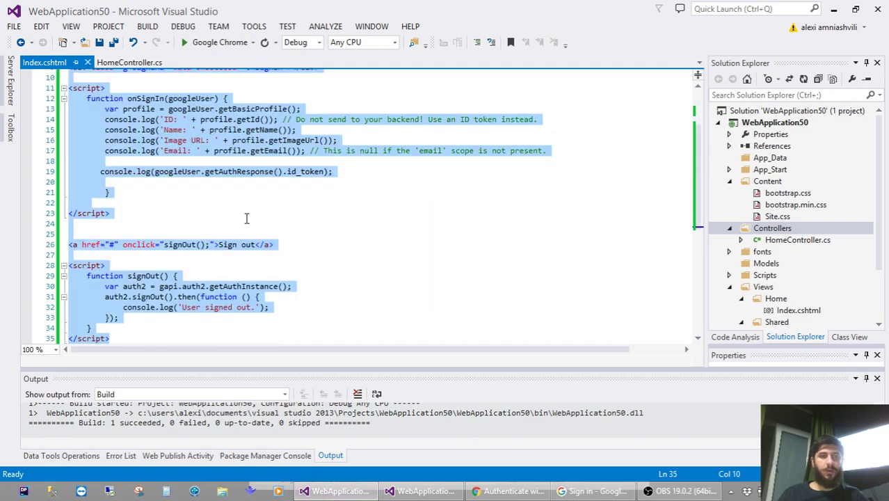
pyautogui.hotkey('alt', 'Tab')
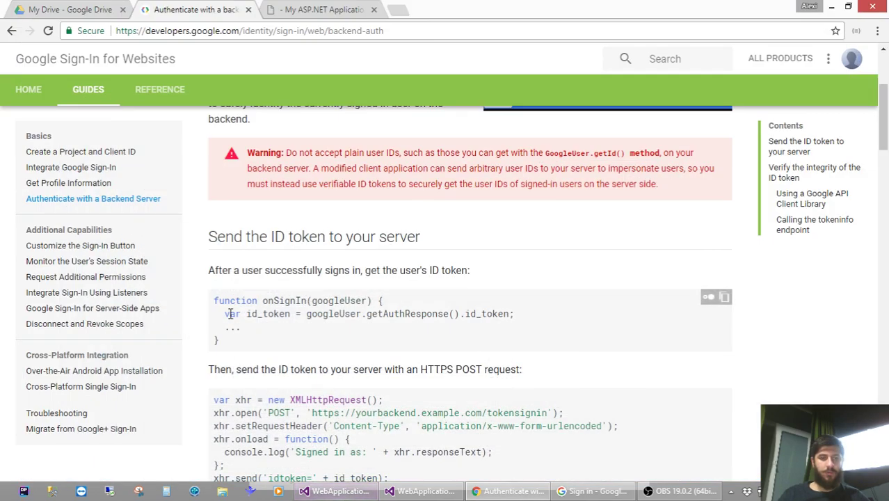
pyautogui.hotkey('alt', 'Tab')
pyautogui.scroll(6, 295, 268)
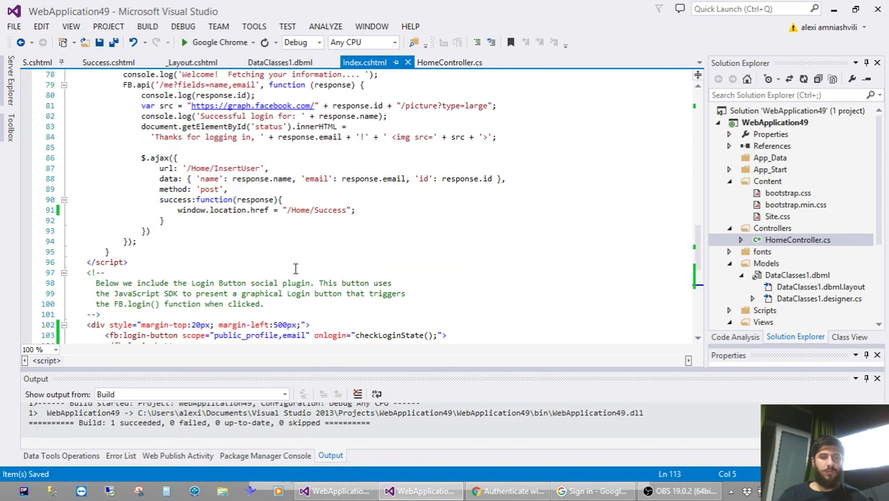
pyautogui.hotkey('alt', 'Tab')
# - Copy the whole onSignIn script block from WebApplication50's Index.cshtml and return to WebApplication49
pyautogui.click(304, 263)
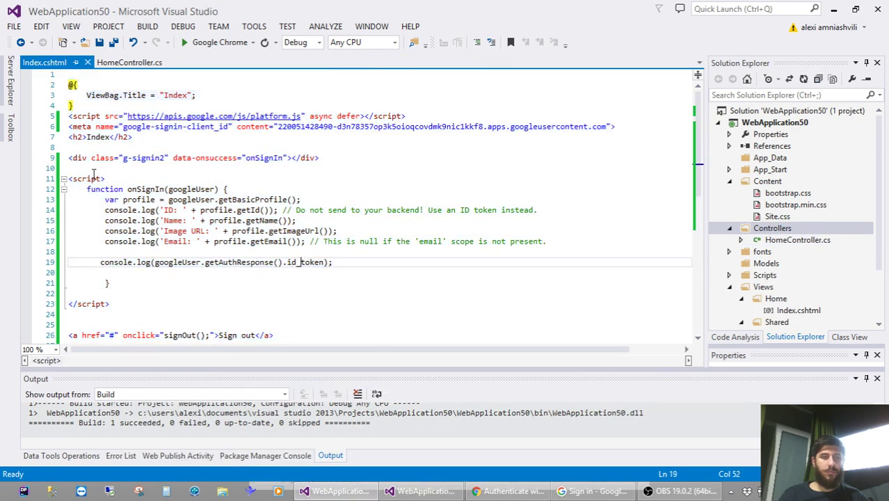
pyautogui.moveTo(68, 178); pyautogui.dragTo(135, 293)
pyautogui.scroll(-4, 139, 163)
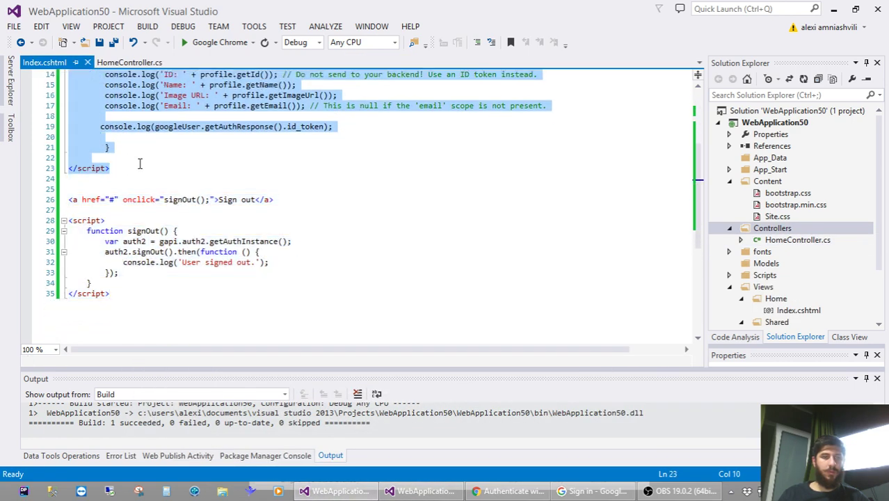
pyautogui.moveTo(139, 164)
pyautogui.mouseDown()
pyautogui.moveTo(118, 281)
pyautogui.moveTo(142, 154)
pyautogui.moveTo(143, 168)
pyautogui.mouseUp()
pyautogui.click(421, 490)
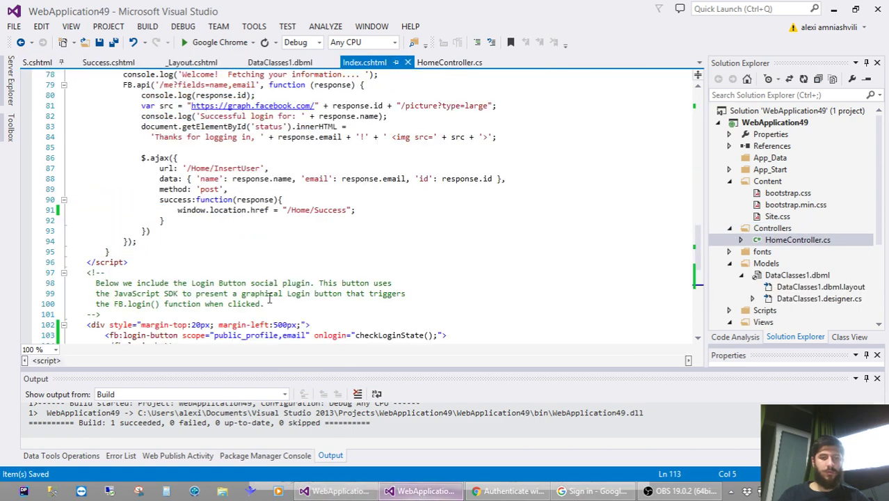
pyautogui.click(245, 270)
pyautogui.click(186, 209)
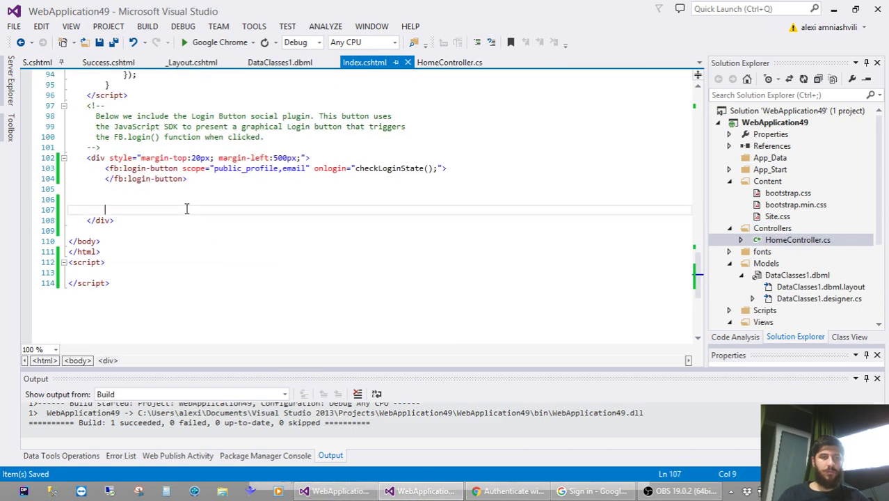
pyautogui.hotkey('ctrl', 'v')
pyautogui.keyDown('shift'); pyautogui.click(186, 209); pyautogui.keyUp('shift')
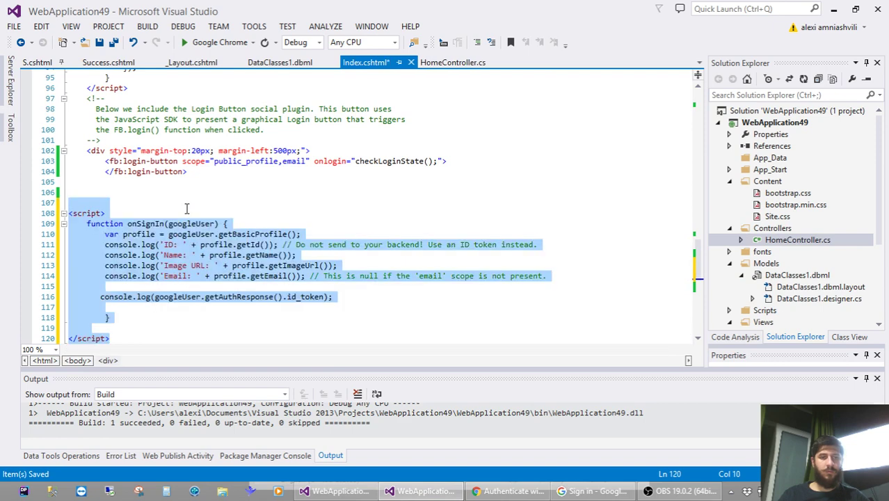
pyautogui.press('Delete')
# - Replace the empty script block after the closing html tag with the copied onSignIn script and save Index.cshtml
pyautogui.scroll(-5, 187, 209)
pyautogui.click(54, 104)
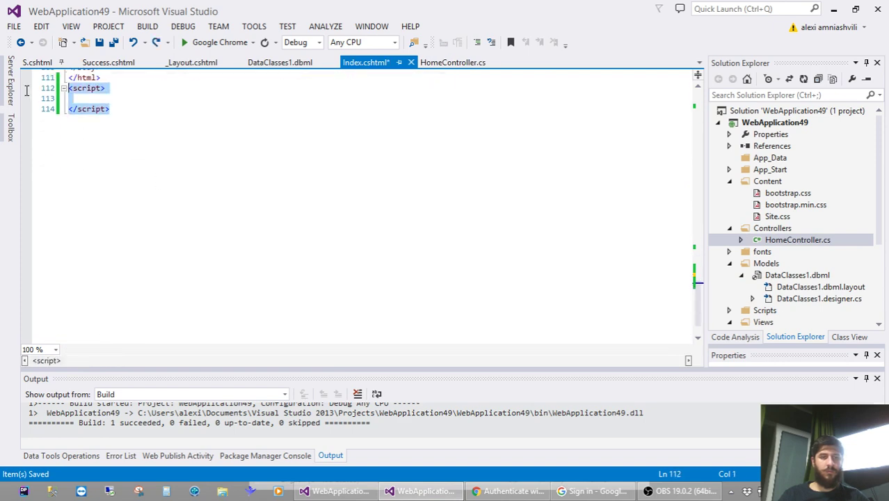
pyautogui.hotkey('ctrl', 'v')
pyautogui.scroll(6, 185, 174)
pyautogui.hotkey('ctrl', 's')
# - Copy the Google platform.js script and google-signin-client_id meta tags from WebApplication50 into the head of WebApplication49's Index.cshtml, below the charset meta
pyautogui.click(487, 491)
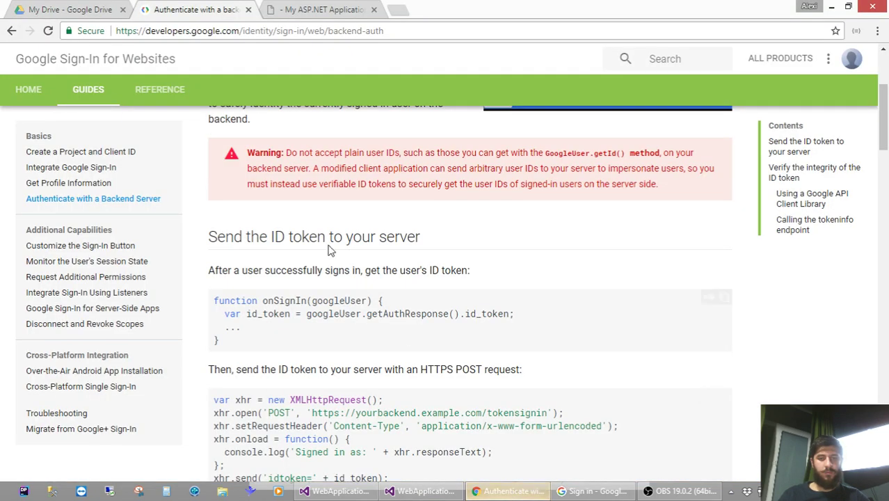
pyautogui.click(340, 491)
pyautogui.click(341, 491)
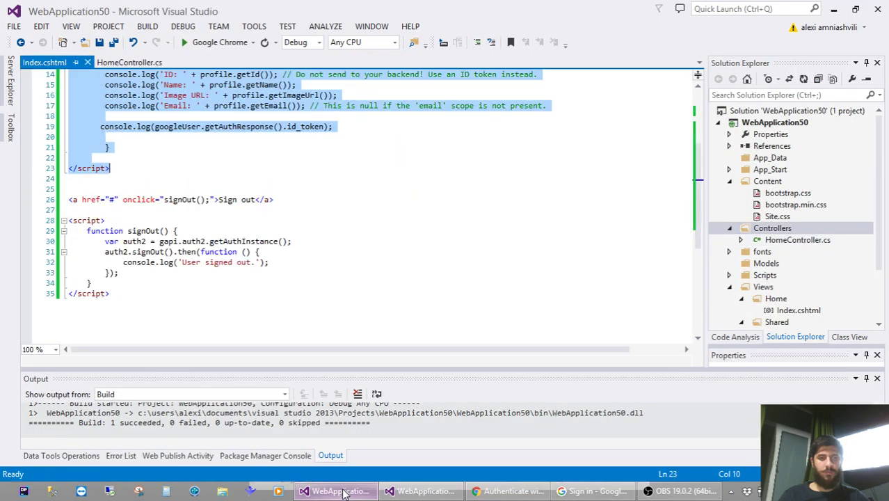
pyautogui.scroll(4, 245, 178)
pyautogui.moveTo(73, 116); pyautogui.dragTo(625, 125)
pyautogui.click(420, 491)
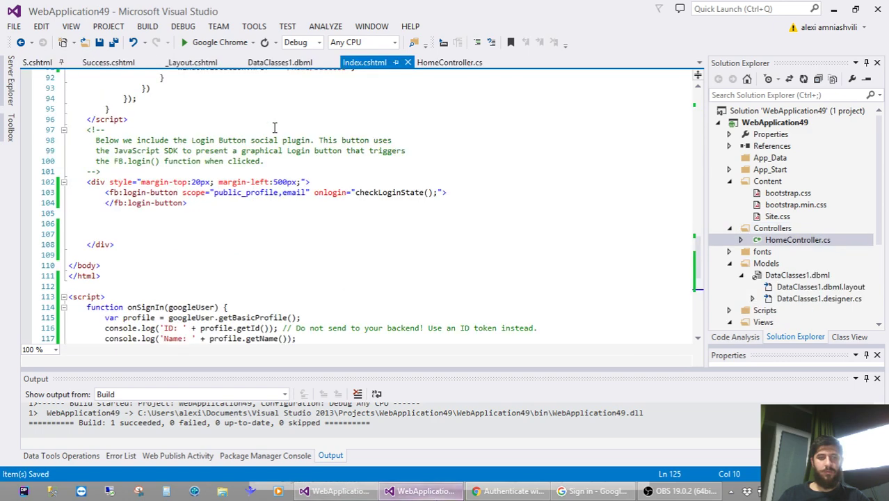
pyautogui.scroll(20, 275, 120)
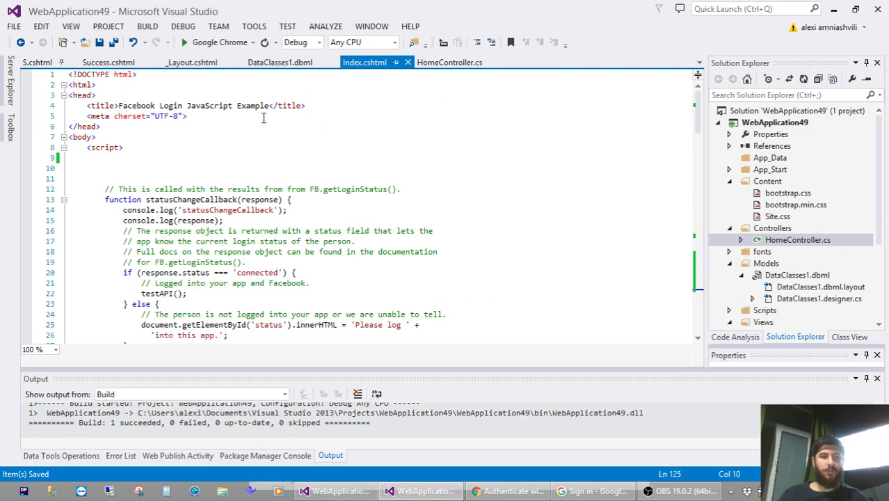
pyautogui.click(263, 118)
pyautogui.hotkey('ctrl', 'v')
# - Copy the g-signin2 div with data-onsuccess="onSignIn" from WebApplication50's Index.cshtml
pyautogui.click(341, 491)
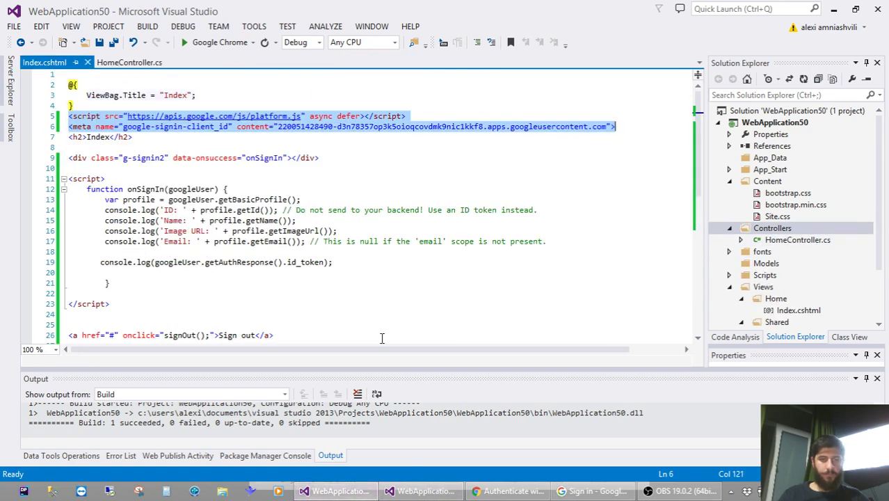
pyautogui.scroll(-4, 309, 285)
pyautogui.scroll(1, 309, 285)
pyautogui.scroll(-5, 309, 287)
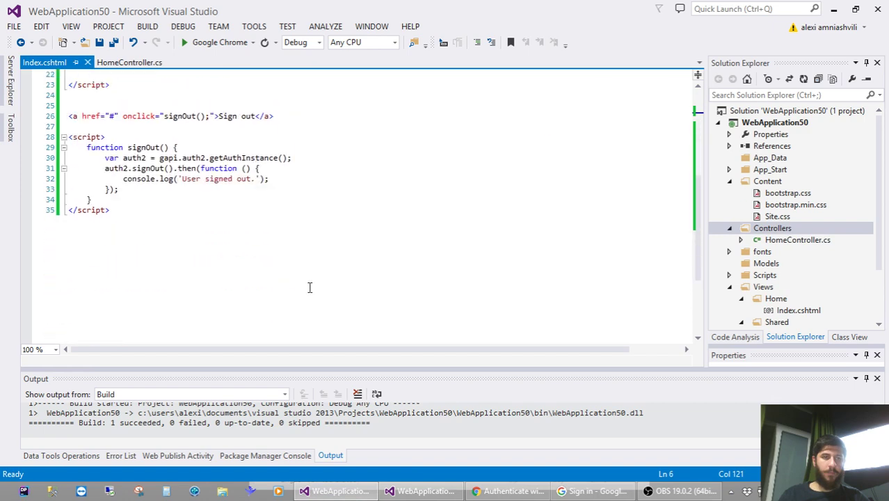
pyautogui.scroll(6, 310, 288)
pyautogui.scroll(-3, 122, 249)
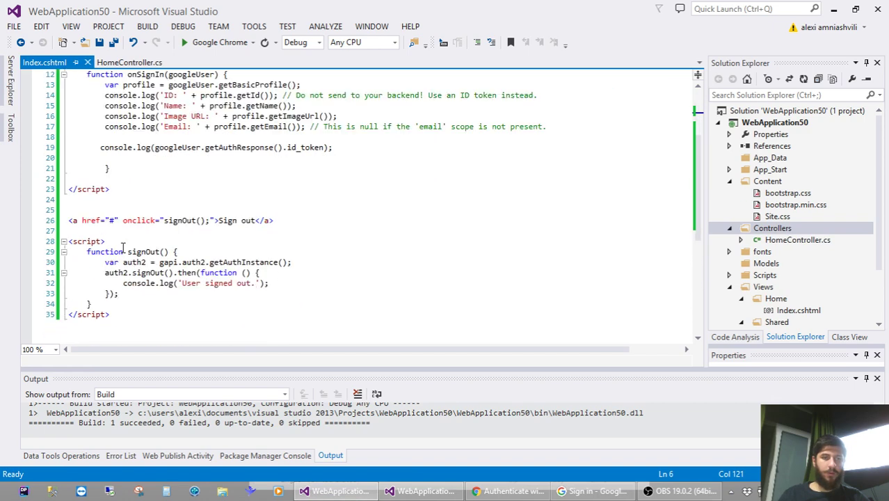
pyautogui.click(61, 226)
pyautogui.scroll(4, 224, 221)
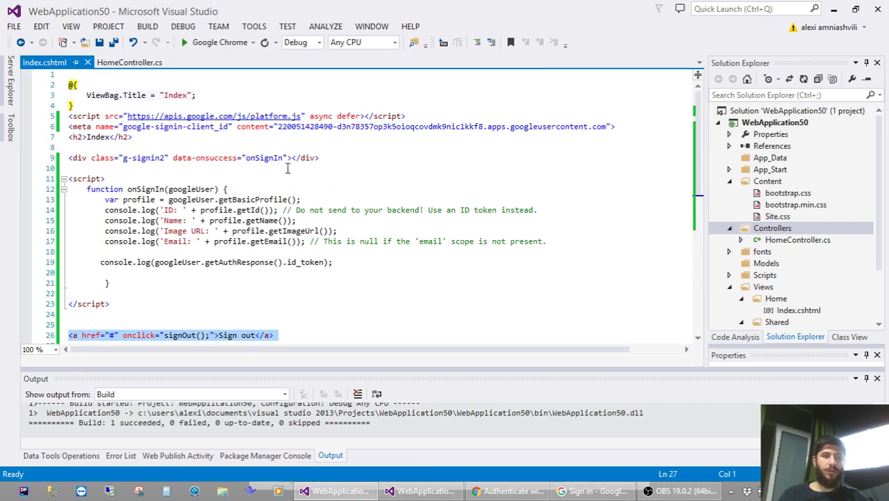
pyautogui.click(339, 158)
pyautogui.hotkey('shift', 'Home')
pyautogui.hotkey('ctrl', 'c')
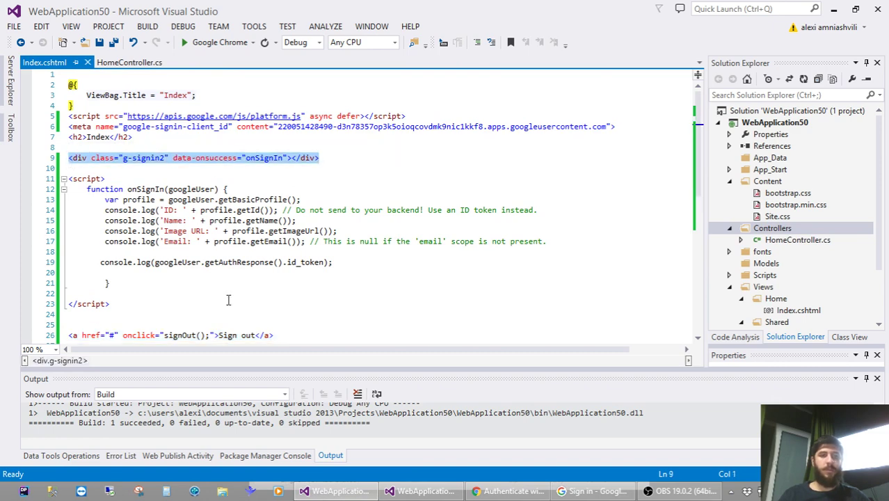
# - Paste the g-signin2 div below the fb:login-button inside the styled div of WebApplication49's Index.cshtml and save
pyautogui.click(508, 491)
pyautogui.click(422, 491)
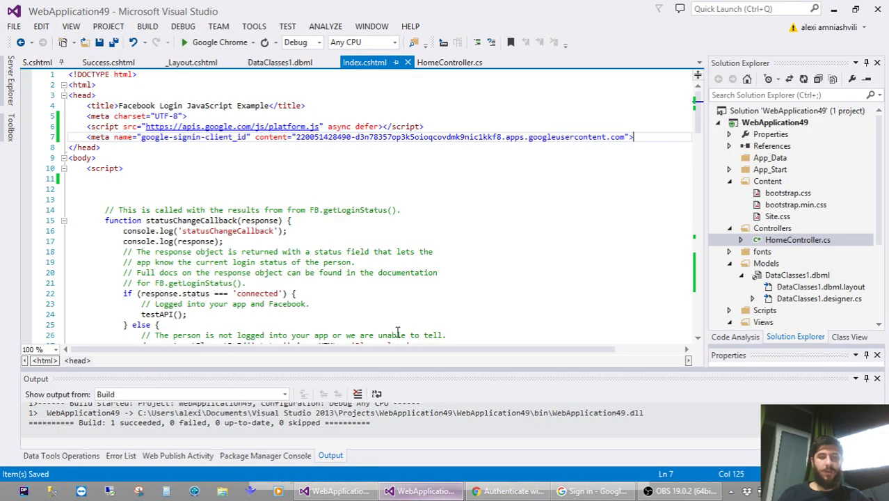
pyautogui.click(229, 160)
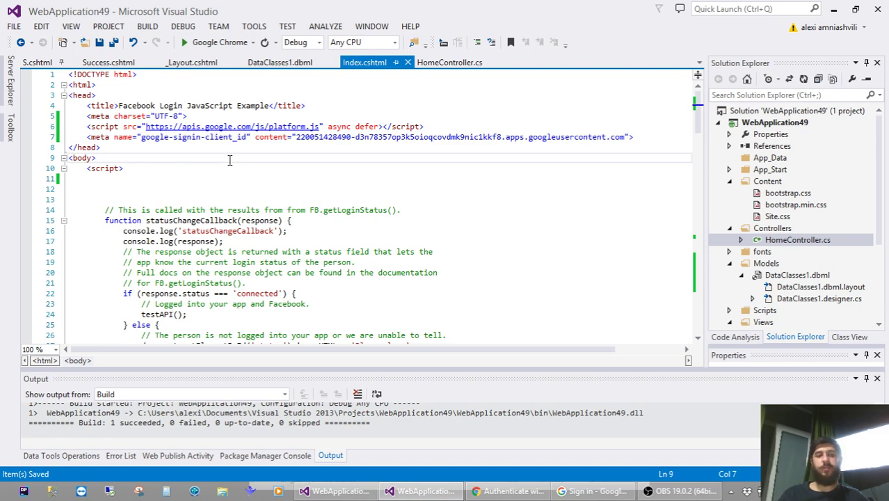
pyautogui.scroll(-17, 289, 223)
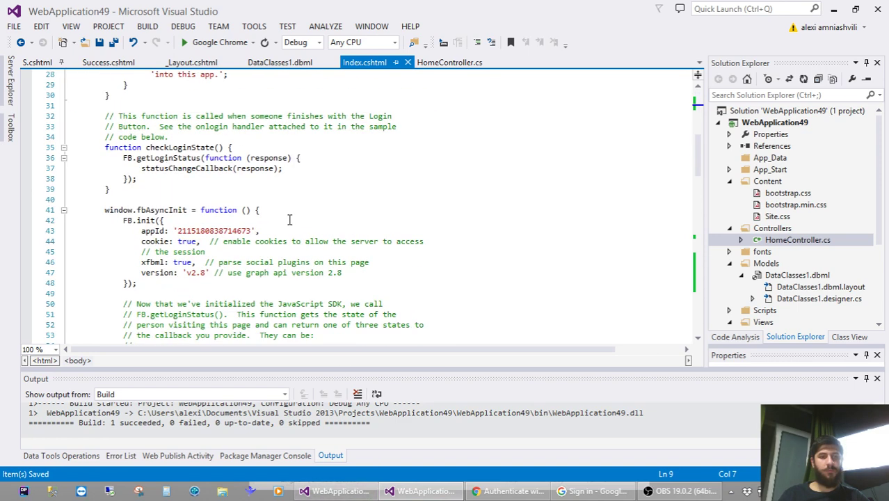
pyautogui.scroll(-20, 291, 237)
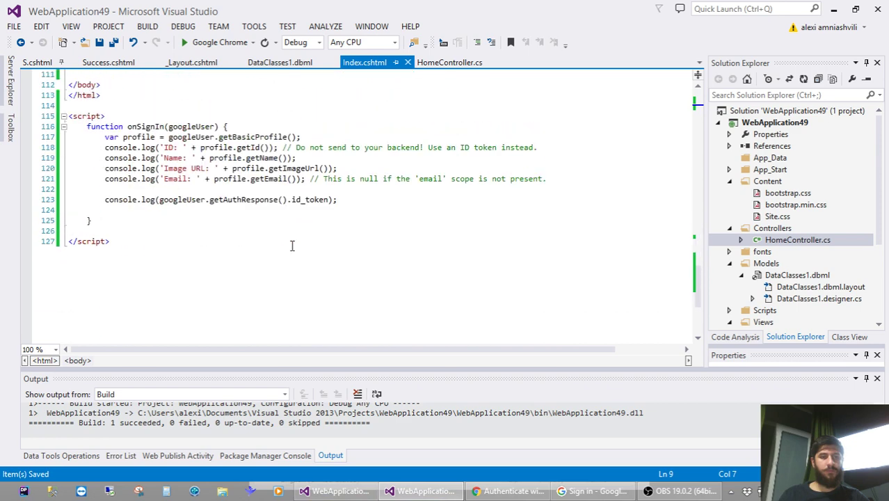
pyautogui.scroll(4, 292, 244)
pyautogui.click(180, 139)
pyautogui.hotkey('ctrl', 'v')
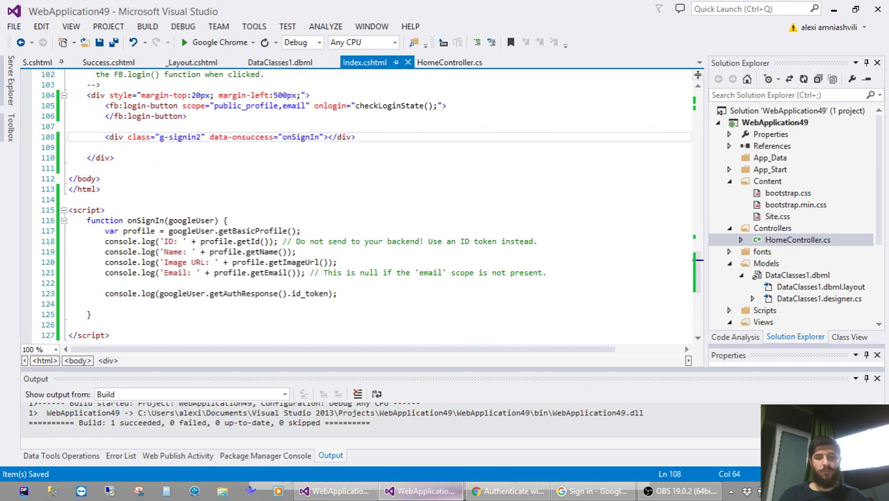
# - Reload the login page in Chrome, try the Google sign-in, and close its popup window
pyautogui.click(511, 491)
pyautogui.click(295, 7)
pyautogui.press('F5')
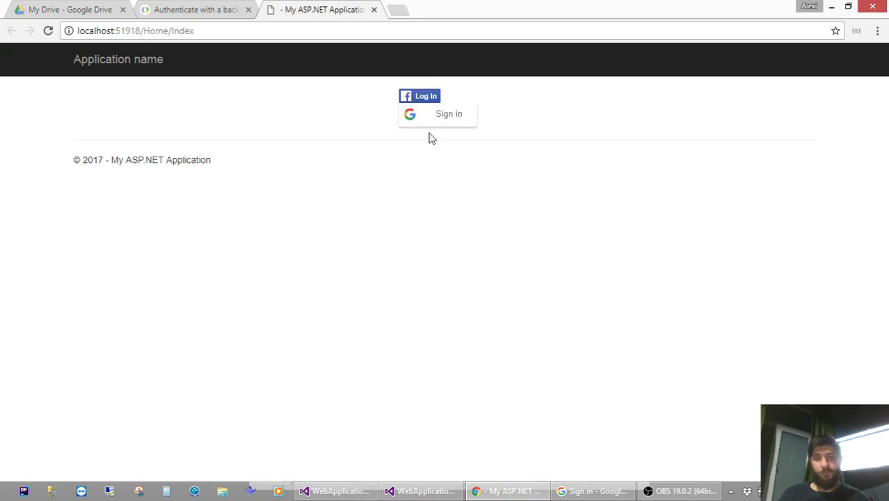
pyautogui.click(429, 123)
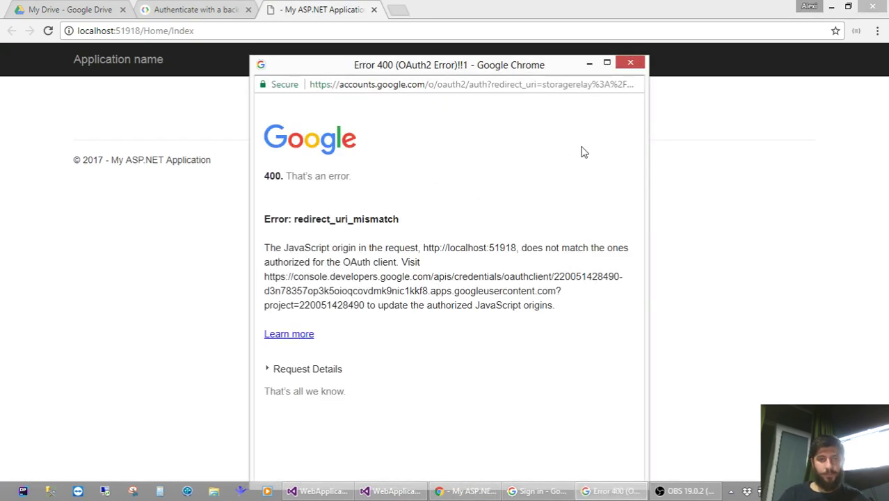
pyautogui.click(630, 63)
# - Review WebApplication50's Index.cshtml and check the port in WebApplication49's localhost address in Chrome
pyautogui.click(318, 491)
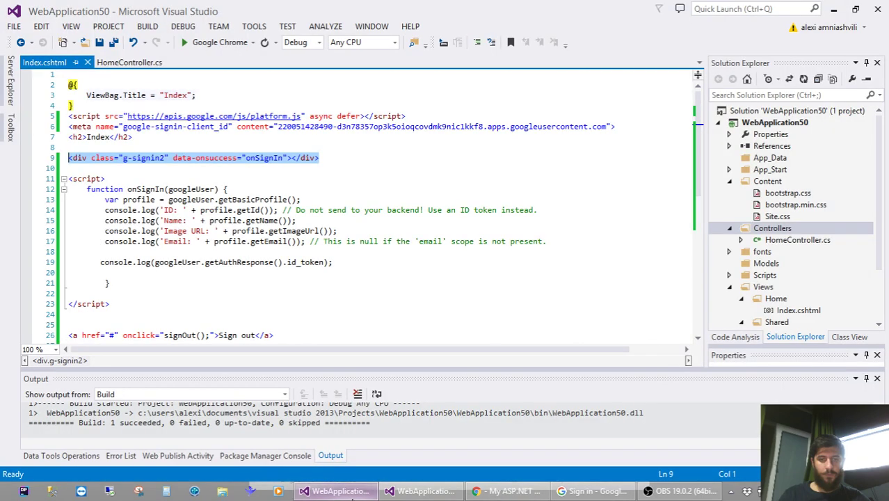
pyautogui.click(300, 179)
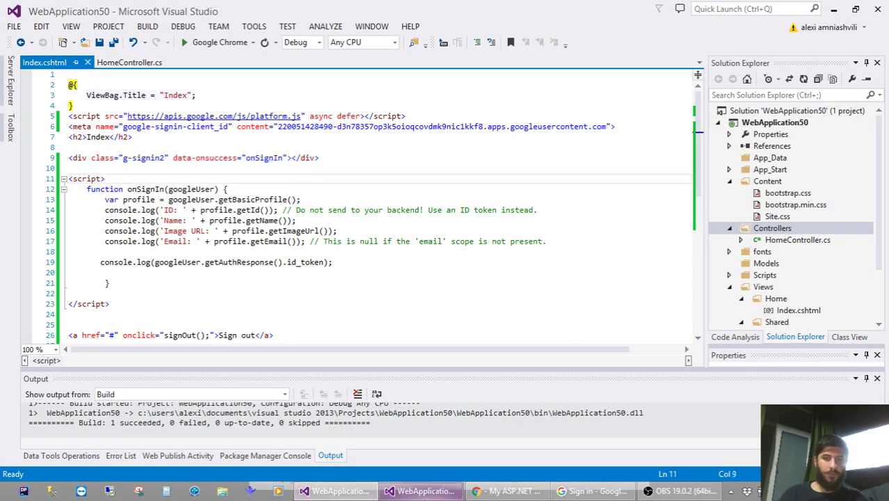
pyautogui.click(421, 490)
pyautogui.click(498, 492)
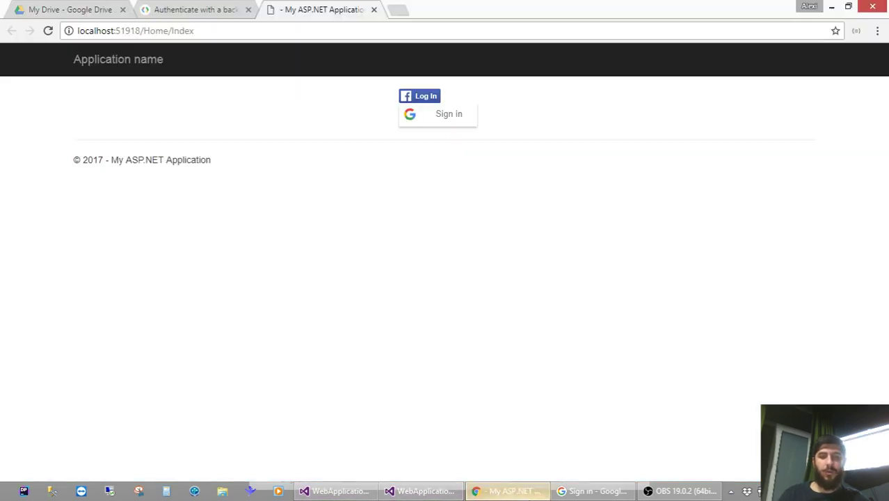
pyautogui.click(126, 36)
pyautogui.doubleClick(130, 36)
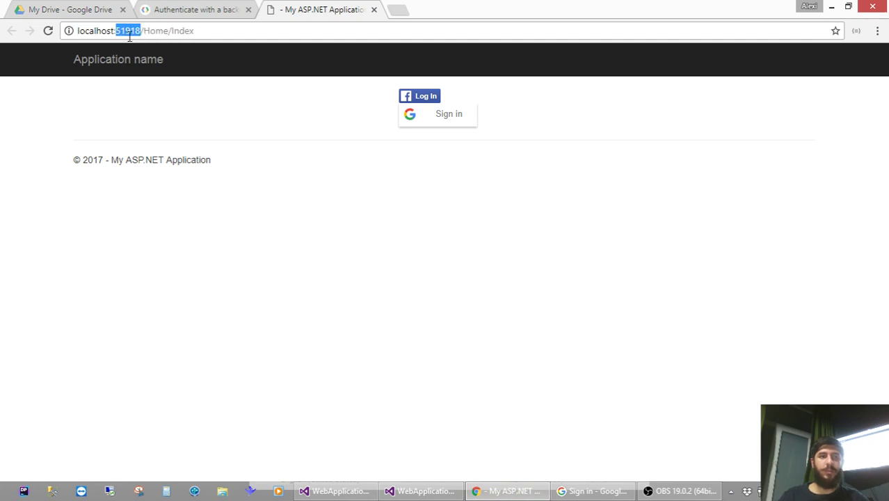
# - Open the Guides from the Google Sign-In documentation home page and submit the account password to verify the account
pyautogui.click(181, 11)
pyautogui.scroll(3, 140, 221)
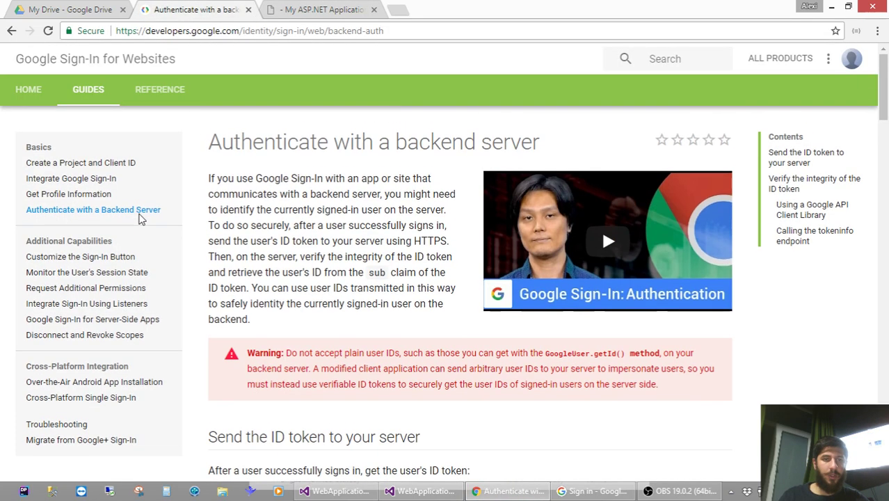
pyautogui.click(31, 88)
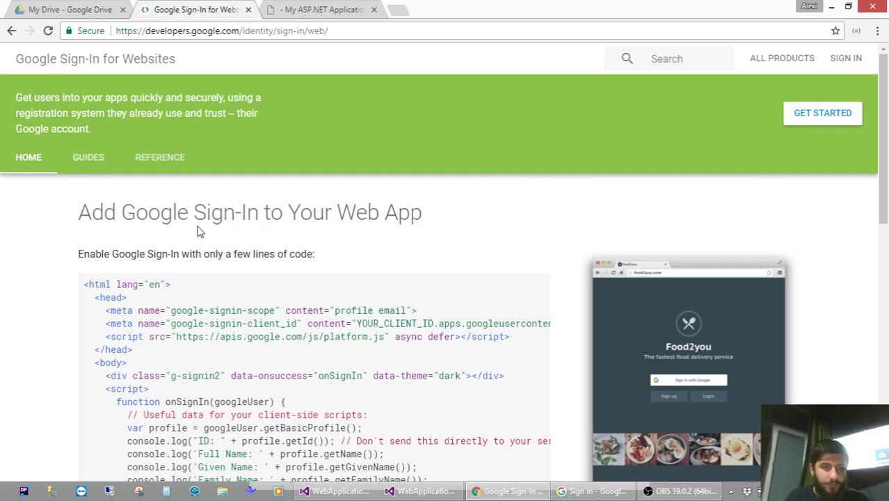
pyautogui.click(99, 159)
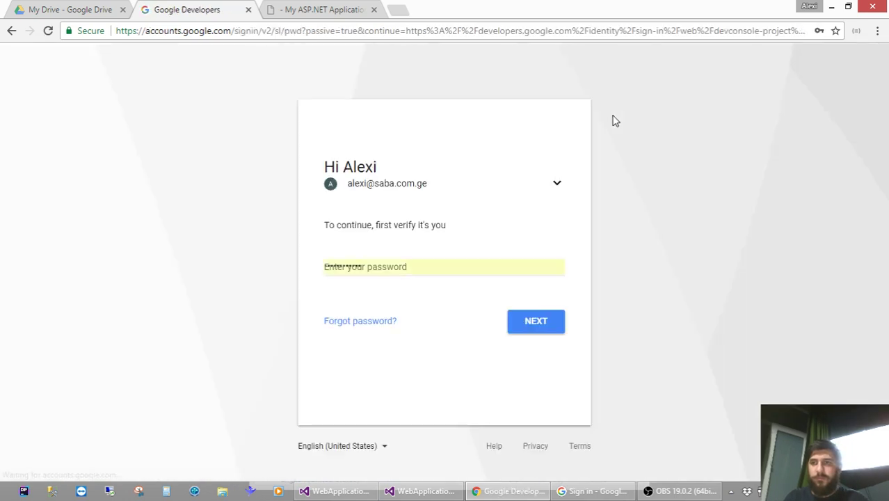
pyautogui.click(528, 318)
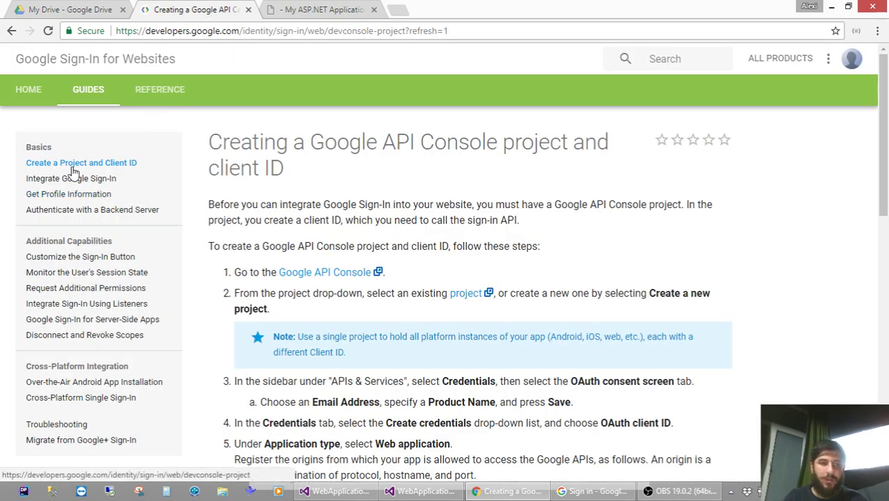
# - Browse the Google Developers product index and its Develop products for the API console
pyautogui.click(31, 91)
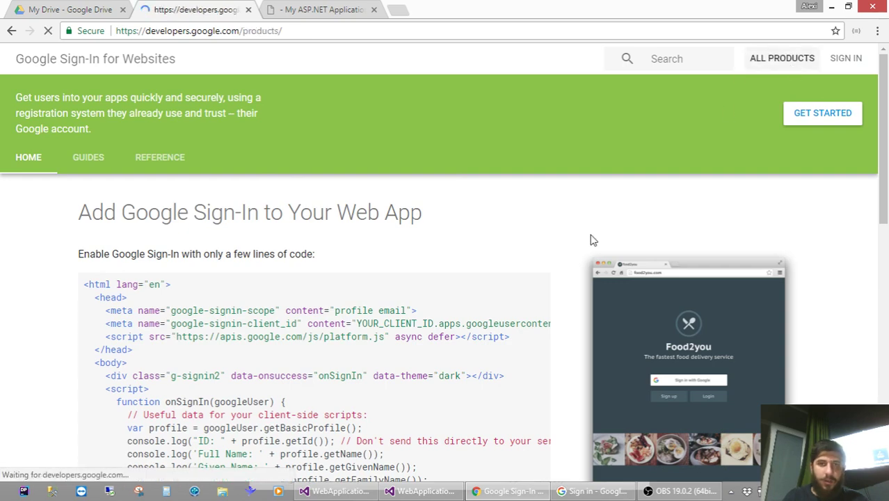
pyautogui.scroll(-3, 331, 205)
pyautogui.scroll(3, 331, 207)
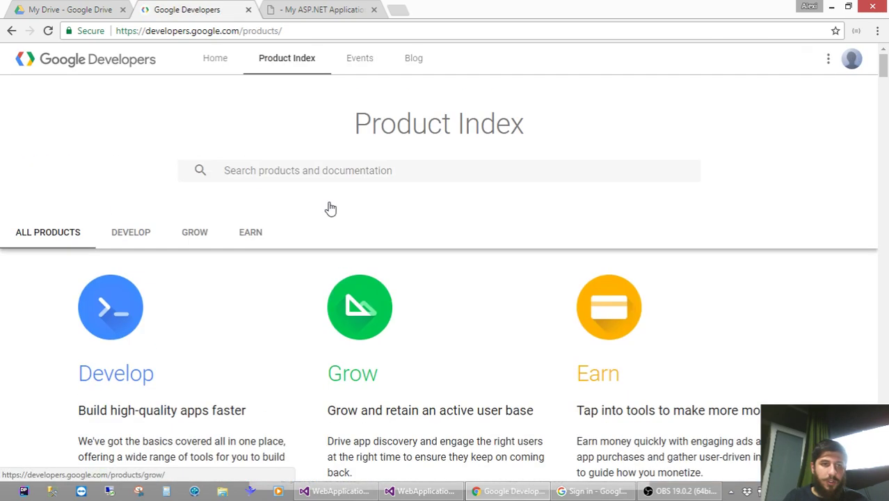
pyautogui.click(129, 234)
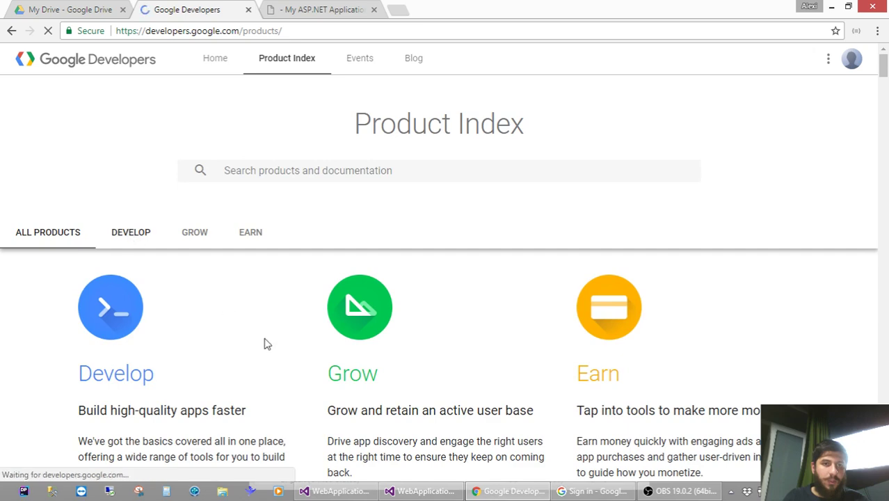
pyautogui.scroll(-4, 265, 343)
pyautogui.scroll(2, 265, 343)
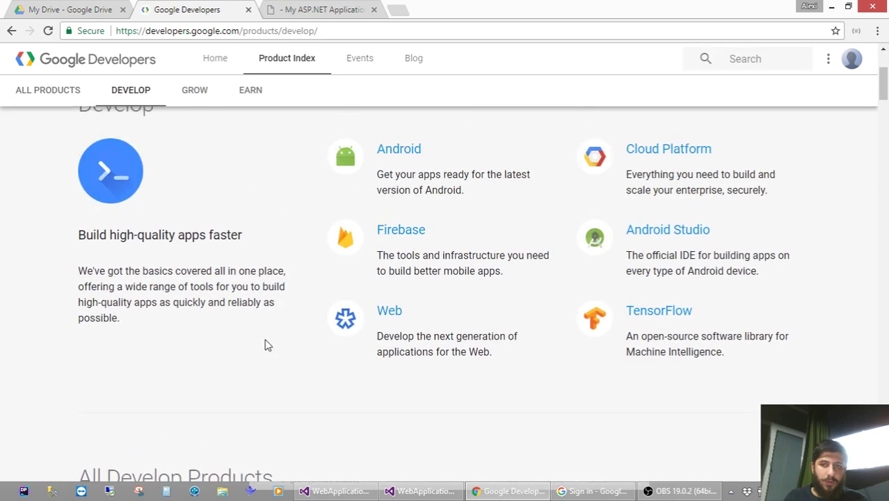
pyautogui.scroll(-9, 265, 344)
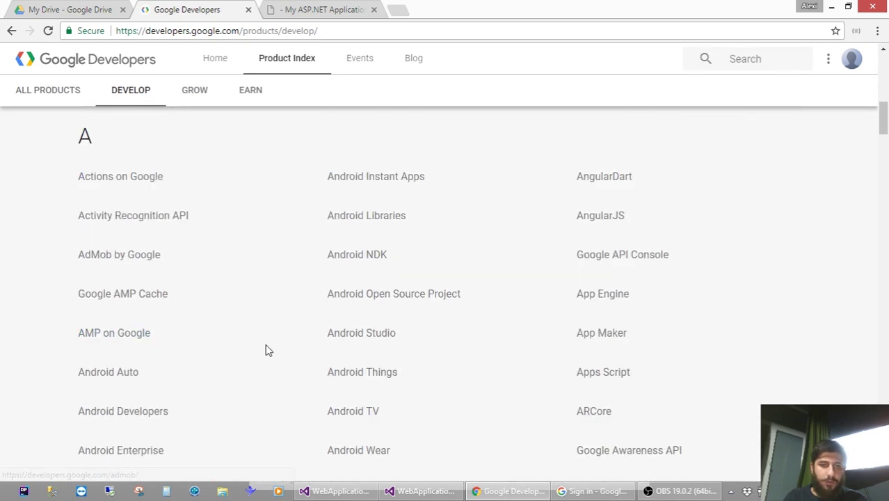
pyautogui.scroll(3, 266, 350)
pyautogui.scroll(8, 267, 350)
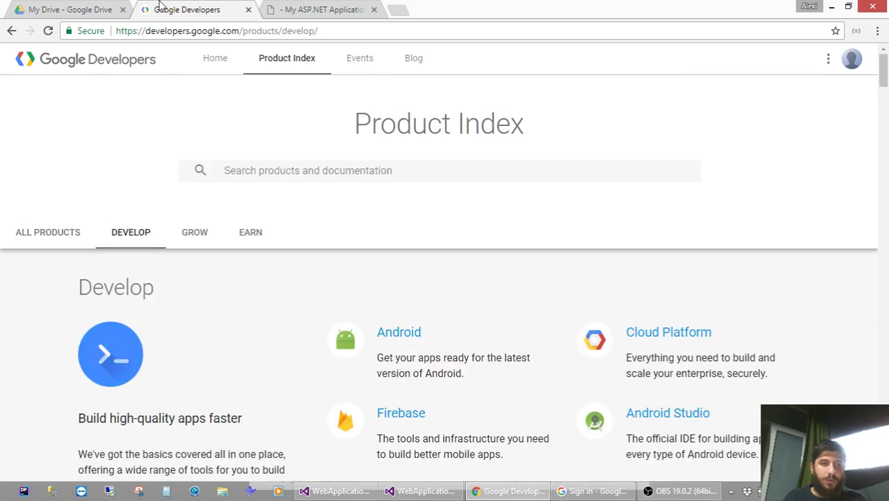
pyautogui.click(94, 8)
pyautogui.click(185, 9)
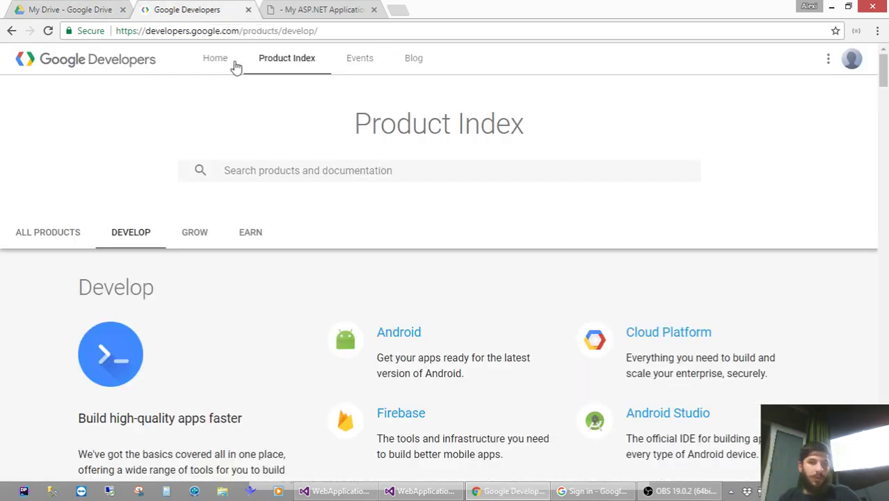
# - Search the product index for "google api" and open Google API Console from the suggestions
pyautogui.click(312, 170)
pyautogui.write('a')
pyautogui.press('BackSpace')
pyautogui.write('pro')
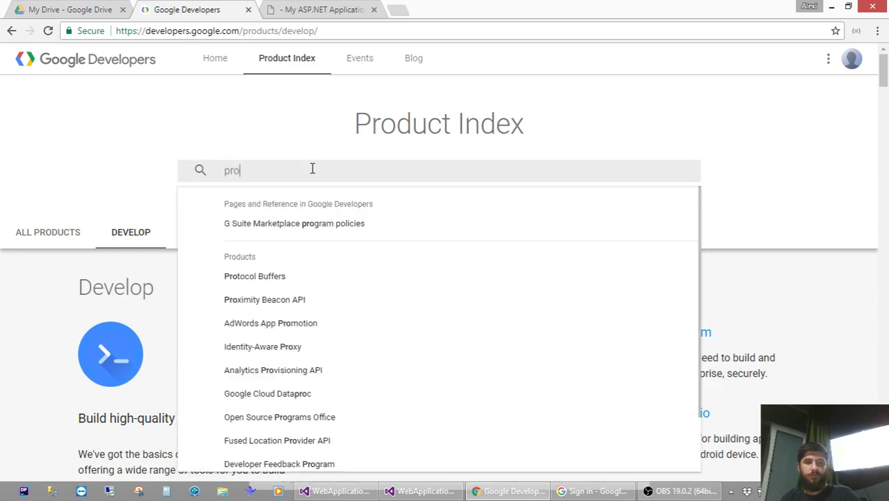
pyautogui.write('je')
pyautogui.press('BackSpace')
pyautogui.press('BackSpace')
pyautogui.press('BackSpace')
pyautogui.press('BackSpace')
pyautogui.press('BackSpace')
pyautogui.write('google api')
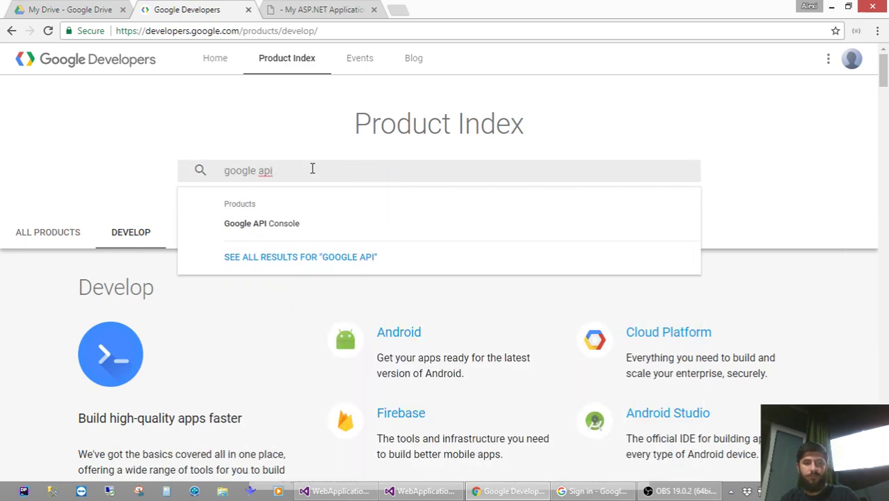
pyautogui.click(281, 229)
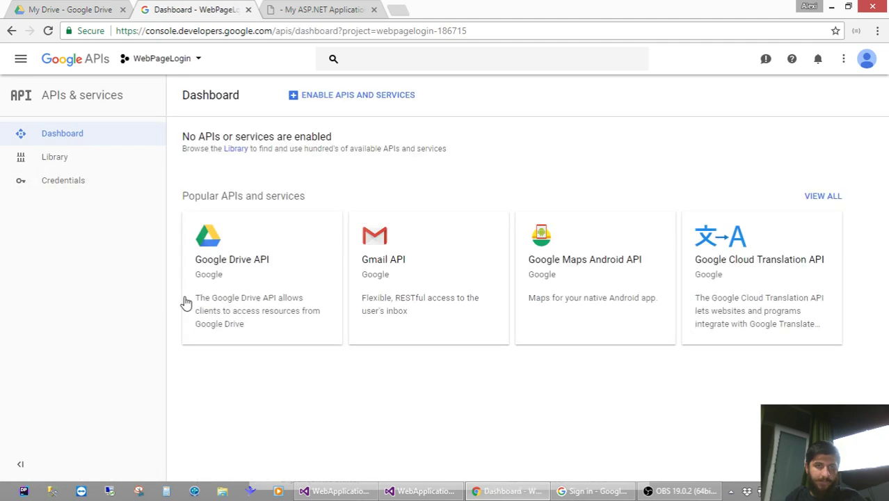
pyautogui.click(101, 188)
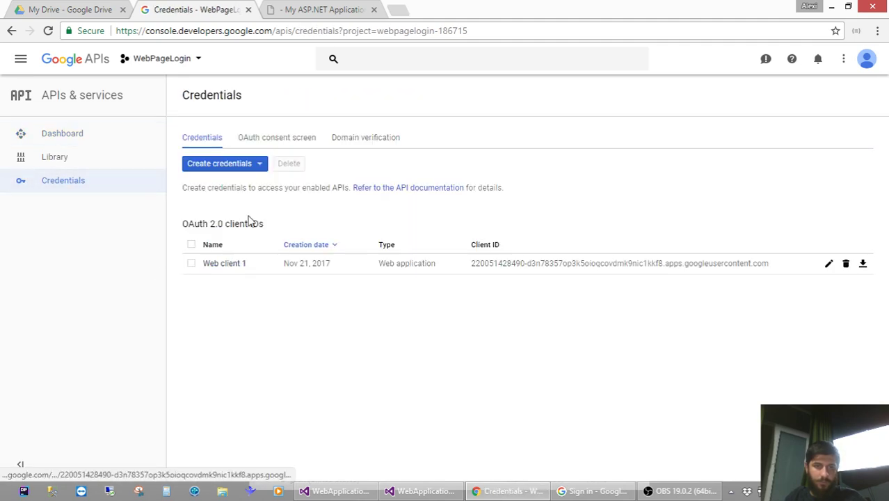
pyautogui.click(223, 265)
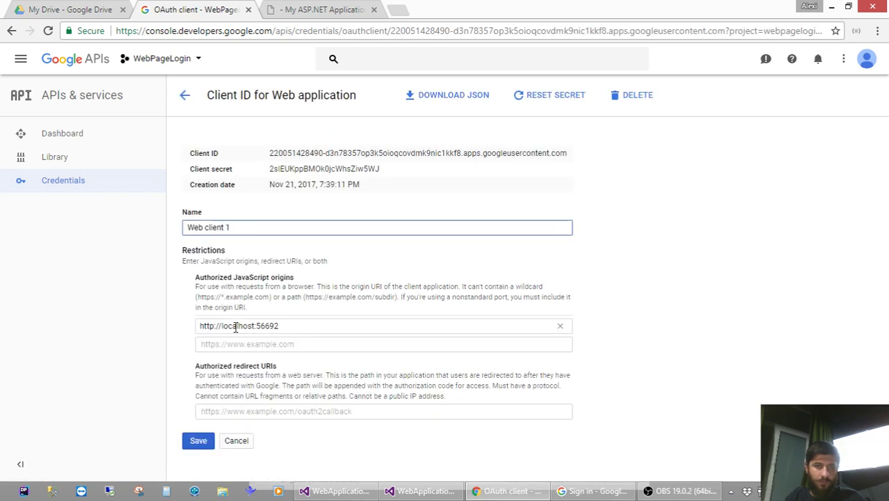
pyautogui.tripleClick(301, 325)
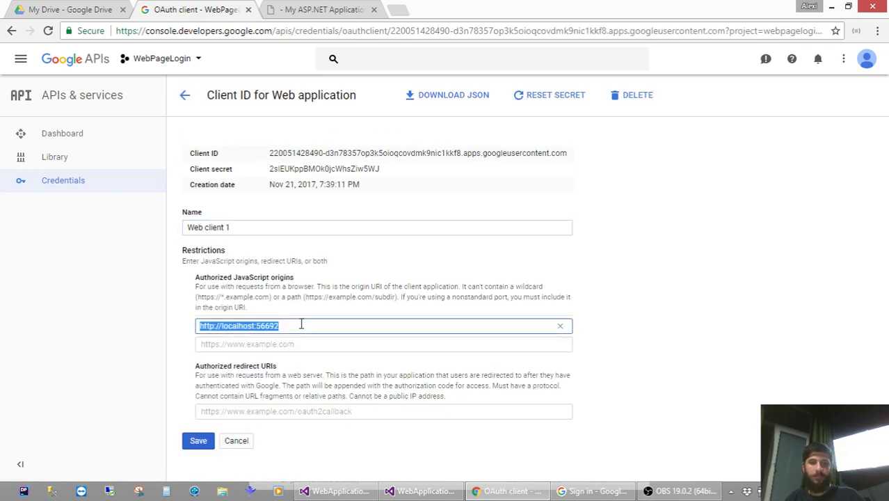
pyautogui.click(302, 324)
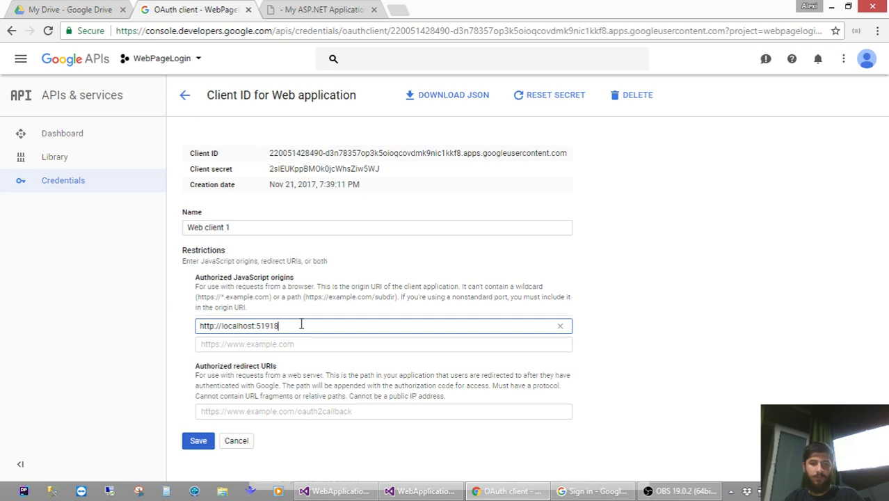
pyautogui.click(198, 442)
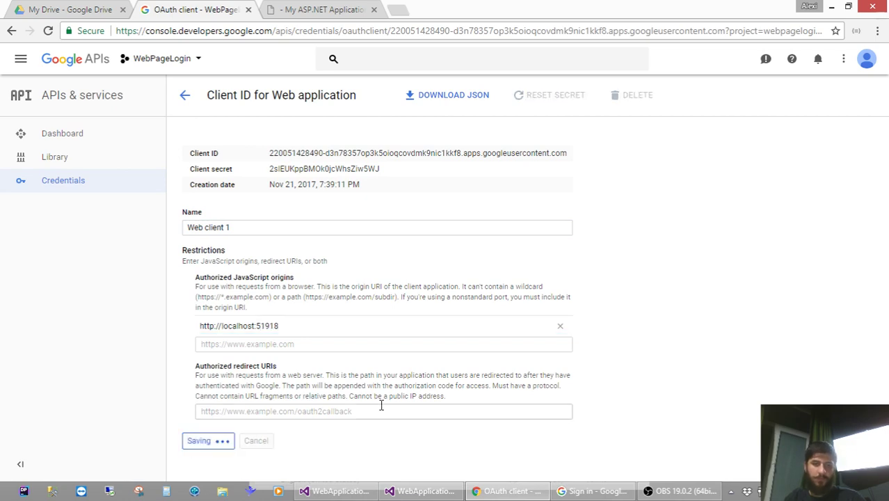
# - Run WebApplication49 from Visual Studio, close the old app page, and test the Google and Facebook login popups, dismissing each one
pyautogui.click(335, 491)
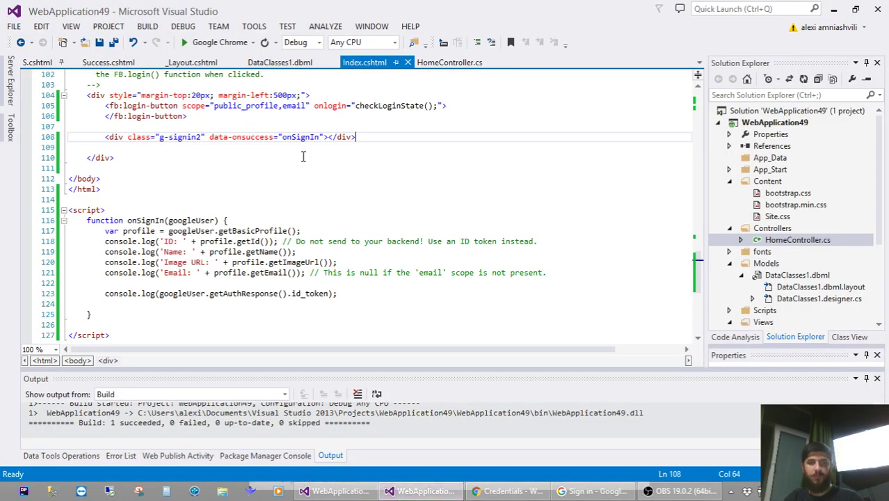
pyautogui.press('F5')
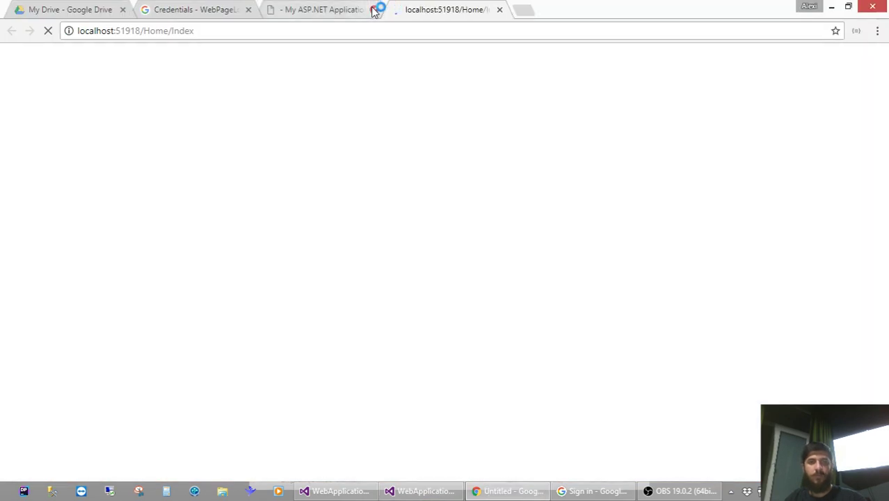
pyautogui.click(373, 10)
pyautogui.click(438, 117)
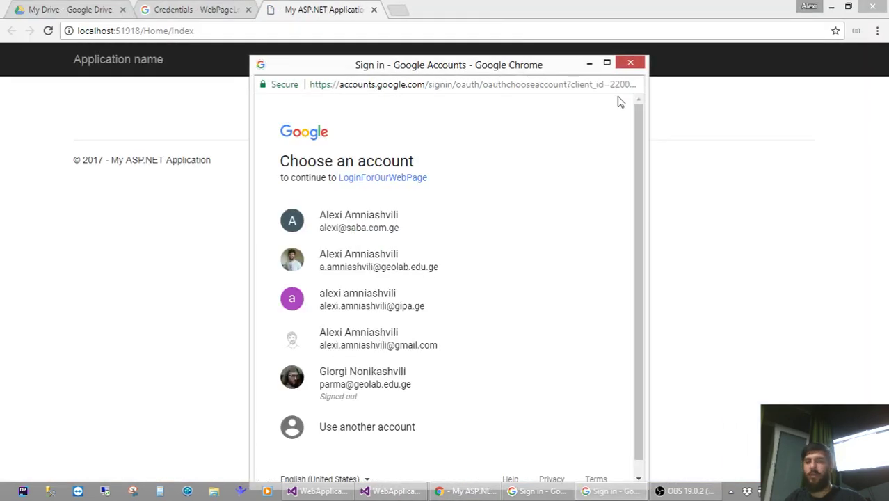
pyautogui.click(629, 64)
pyautogui.click(420, 98)
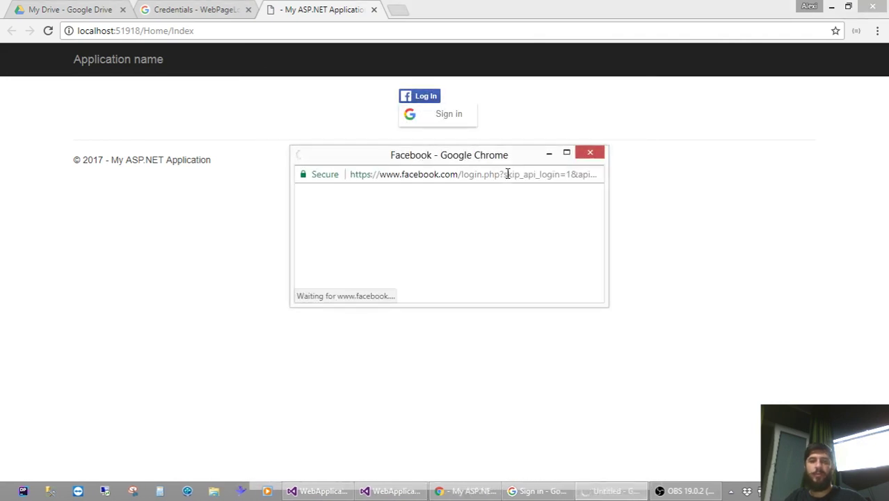
pyautogui.click(590, 6)
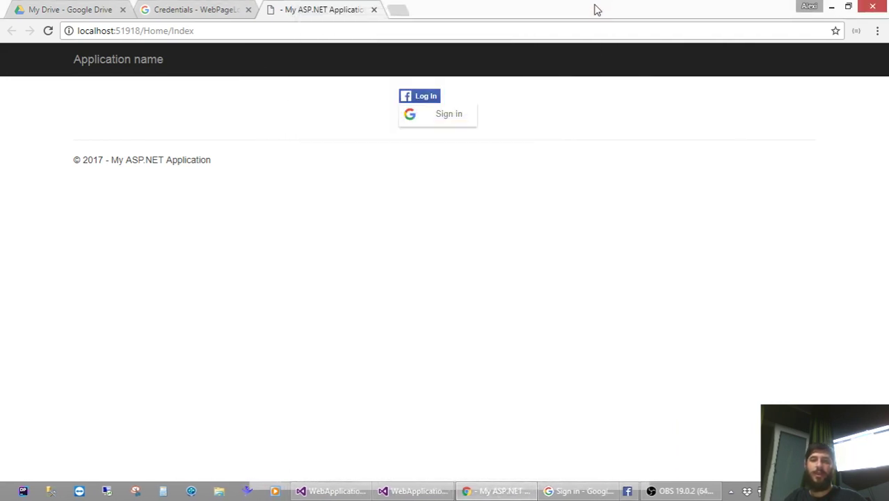
# - Search the web for "twitter login developer" in a new tab and open the Sign in with Twitter documentation
pyautogui.click(397, 6)
pyautogui.write('a')
pyautogui.press('BackSpace')
pyautogui.press('BackSpace')
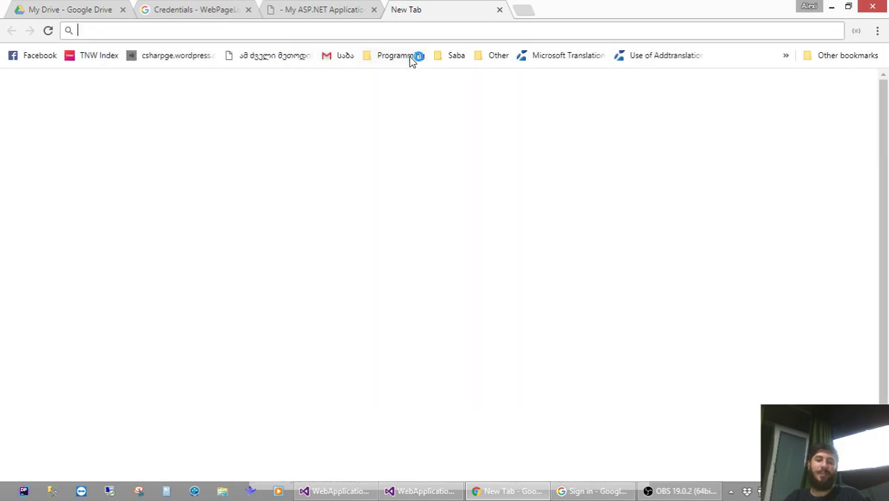
pyautogui.write('twitter logi')
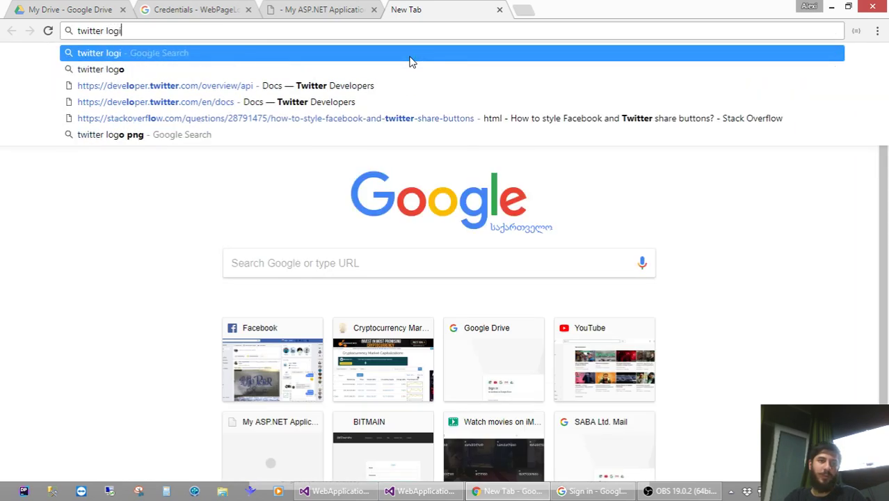
pyautogui.write('n develop')
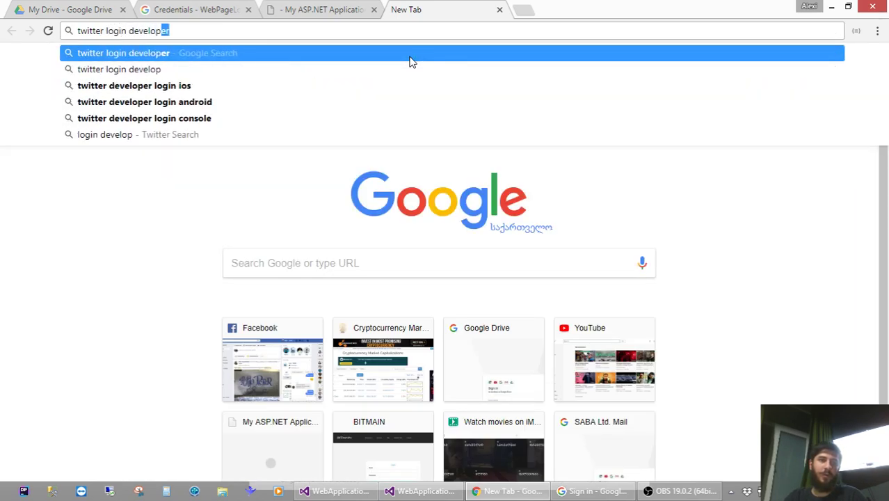
pyautogui.press('Return')
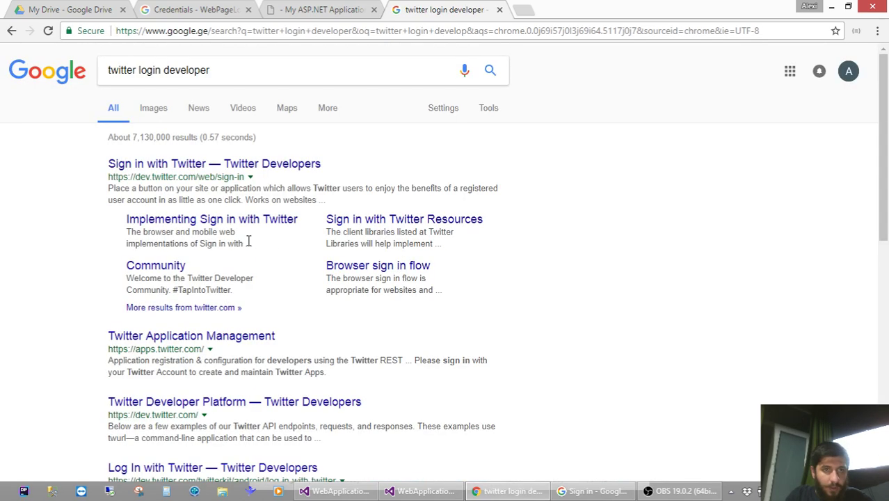
pyautogui.click(188, 167)
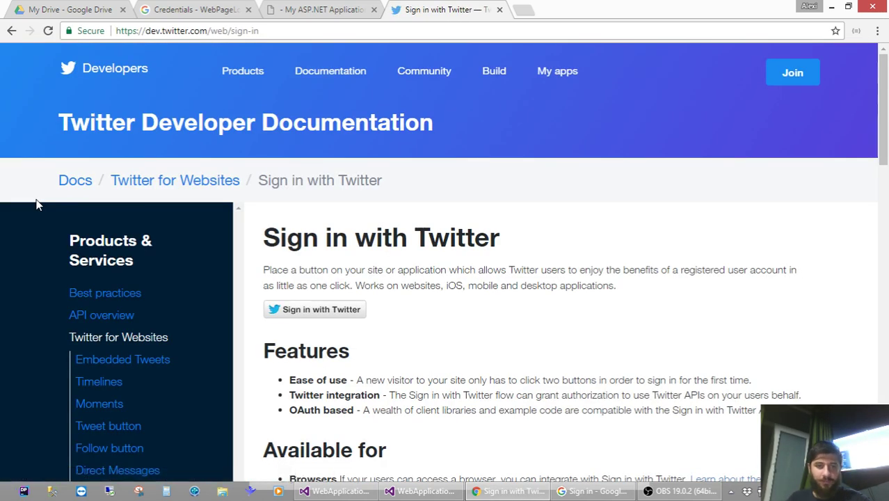
# - Review the features and supported platforms on the Sign in with Twitter overview page
pyautogui.scroll(-3, 341, 315)
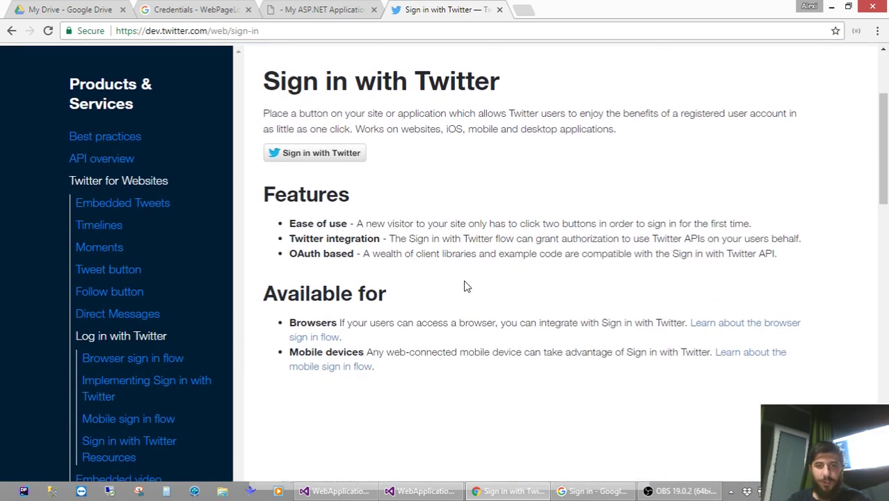
pyautogui.scroll(-2, 466, 287)
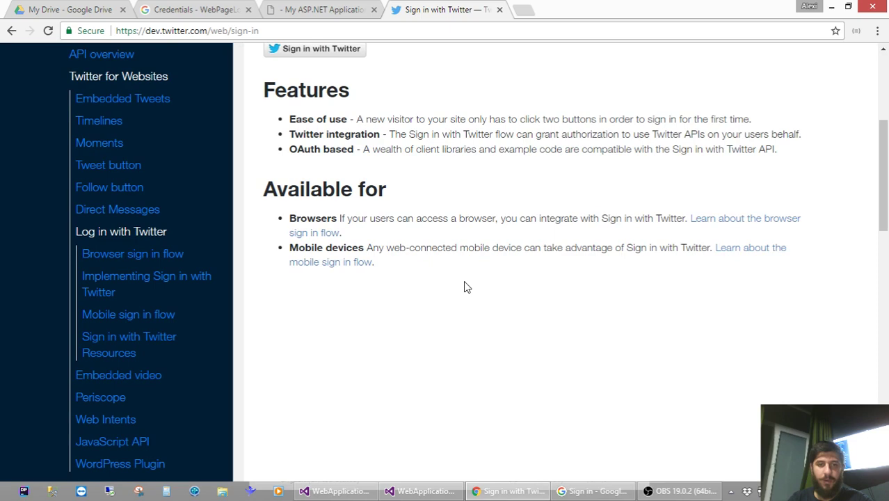
pyautogui.scroll(-3, 464, 287)
pyautogui.scroll(6, 465, 286)
pyautogui.scroll(-1, 464, 287)
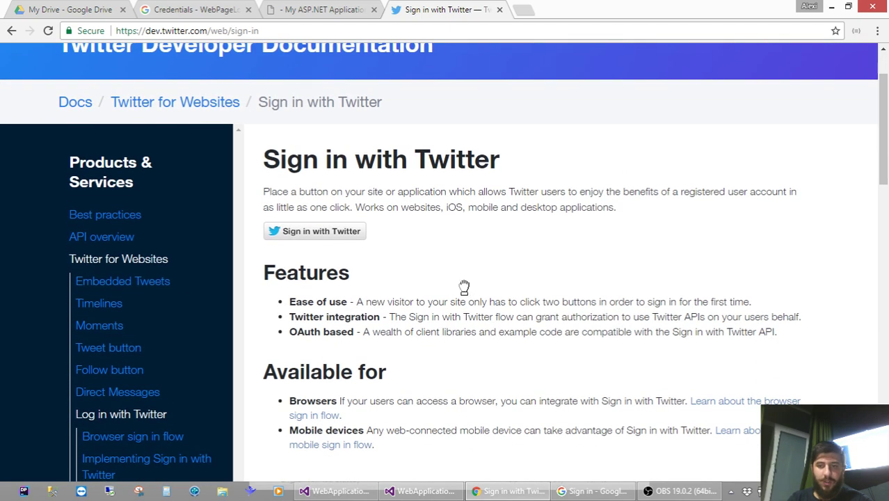
pyautogui.scroll(-2, 465, 288)
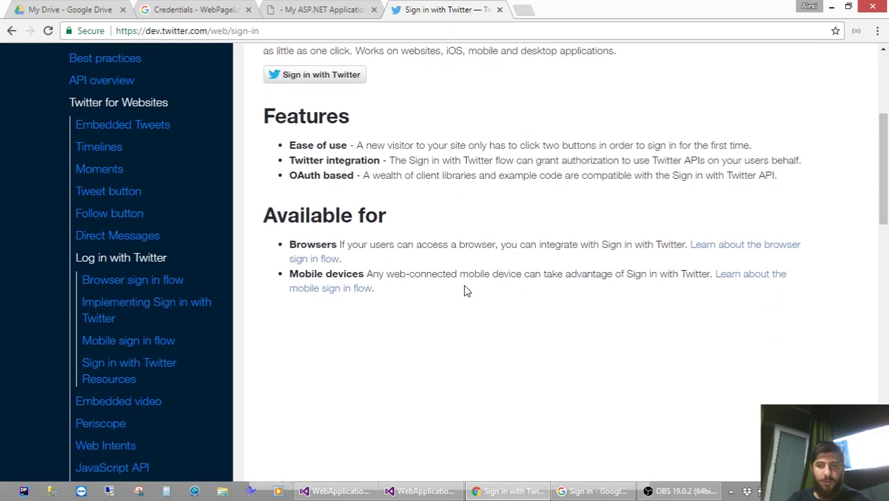
# - Open the Browser sign in flow documentation and read through its overview, desktop flow and authorization examples
pyautogui.click(324, 259)
pyautogui.scroll(-4, 516, 206)
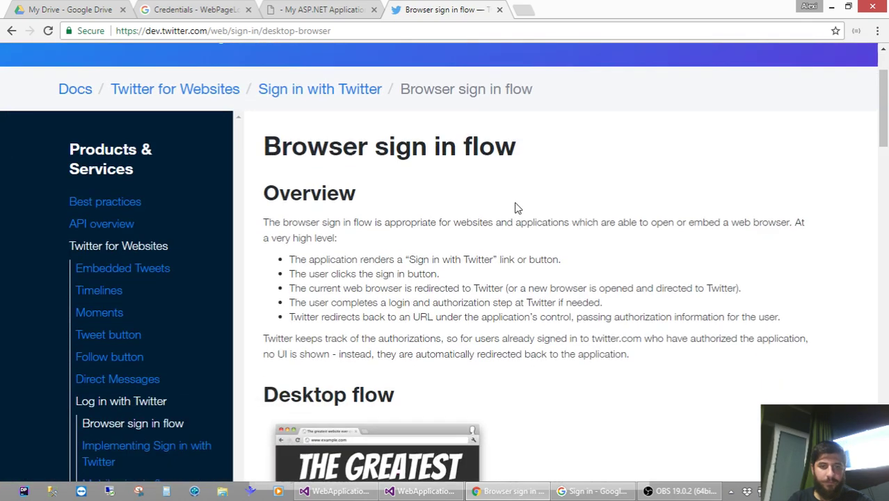
pyautogui.scroll(-2, 535, 240)
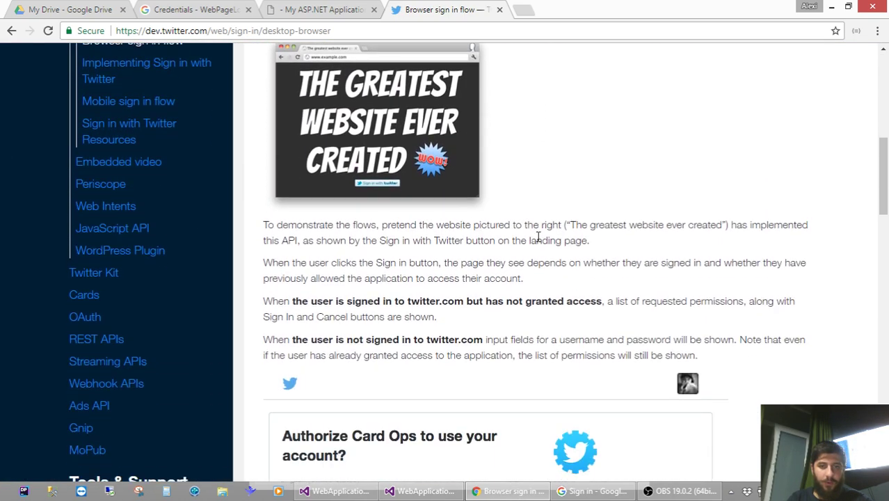
pyautogui.scroll(-2, 539, 237)
pyautogui.scroll(-2, 538, 240)
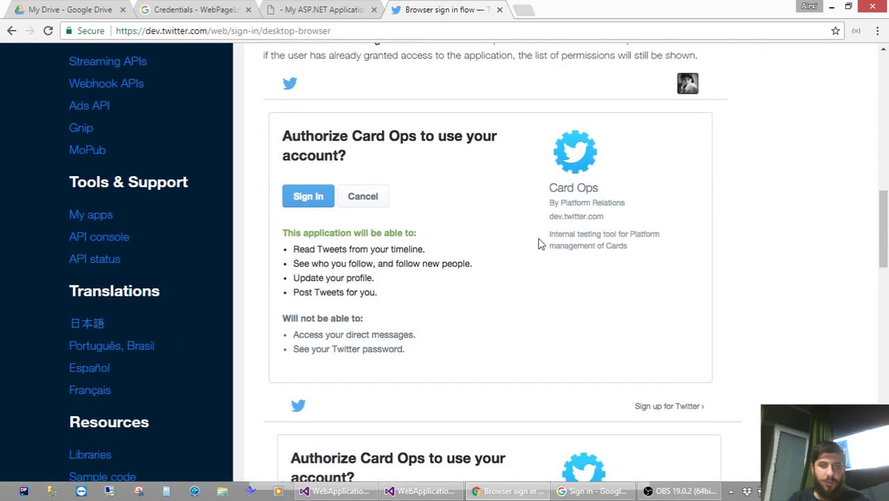
pyautogui.scroll(-4, 441, 208)
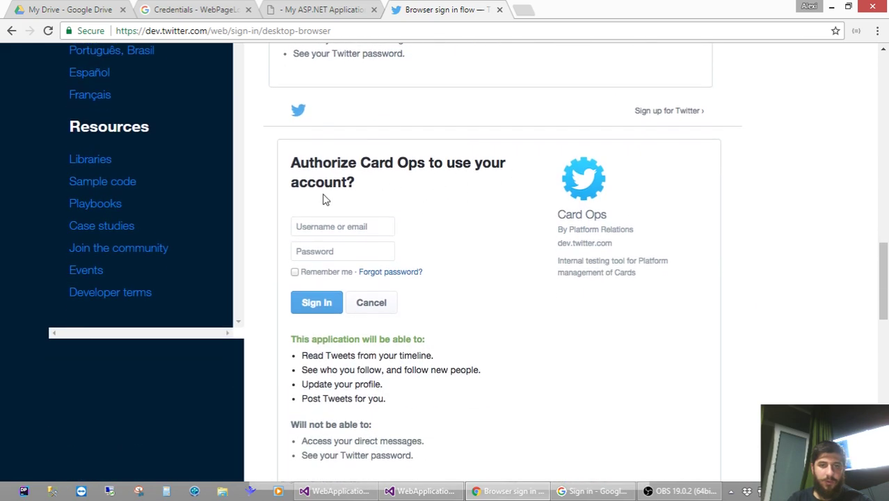
pyautogui.scroll(-4, 476, 276)
pyautogui.scroll(-2, 477, 279)
pyautogui.scroll(1, 478, 279)
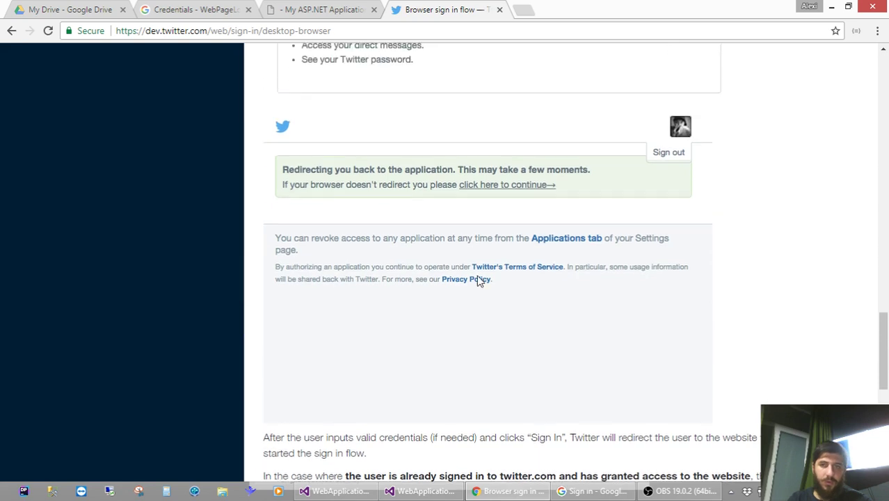
pyautogui.scroll(-4, 477, 201)
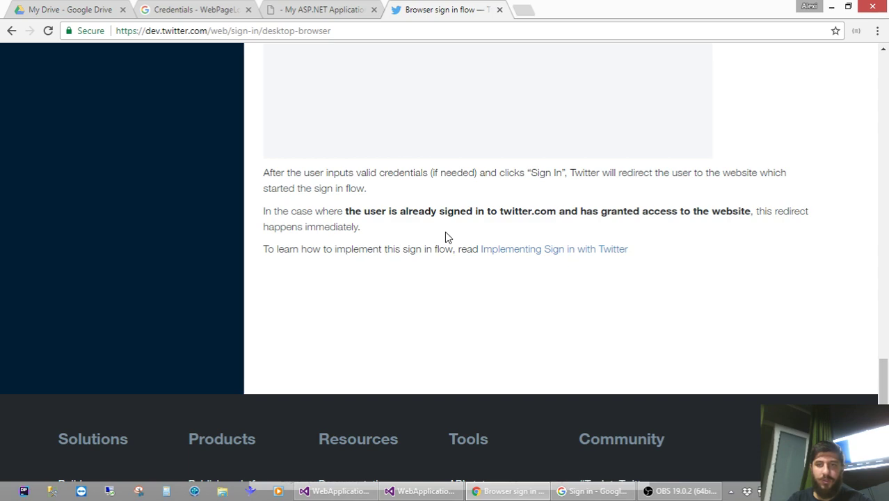
# - Open the Implementing Sign in with Twitter documentation and read Step 1 on obtaining a request token, including its example request and response
pyautogui.click(511, 248)
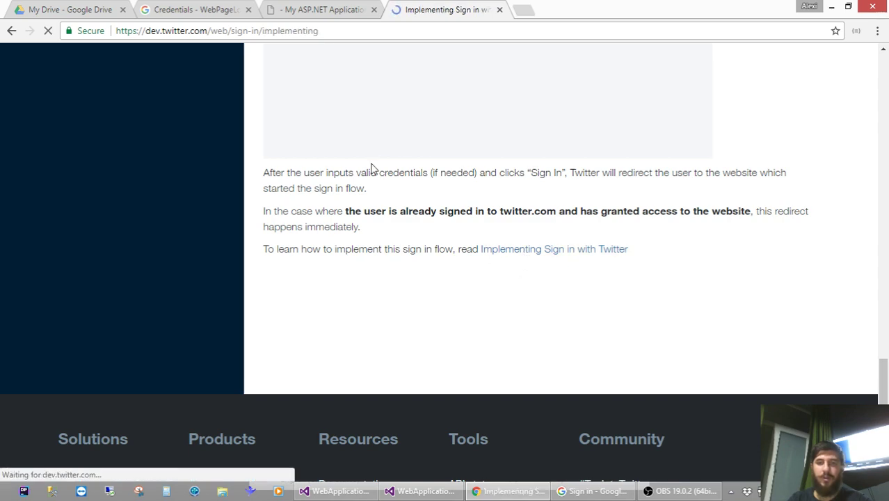
pyautogui.scroll(-5, 371, 171)
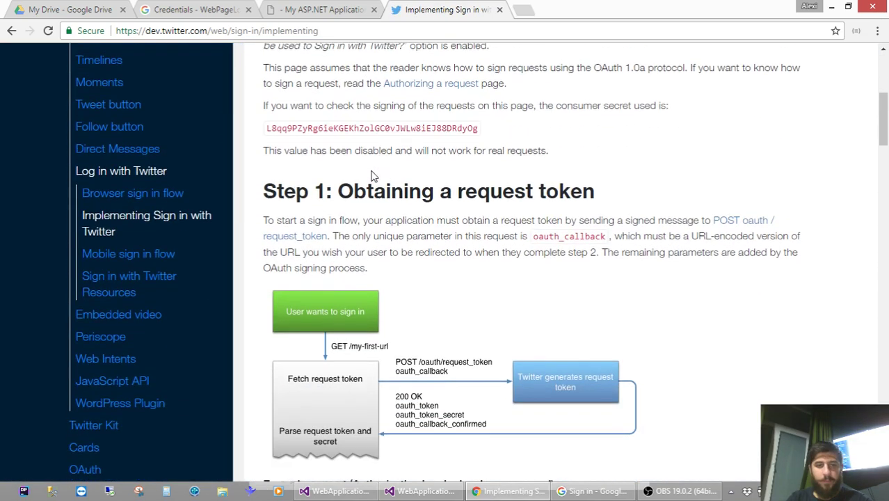
pyautogui.scroll(-2, 608, 156)
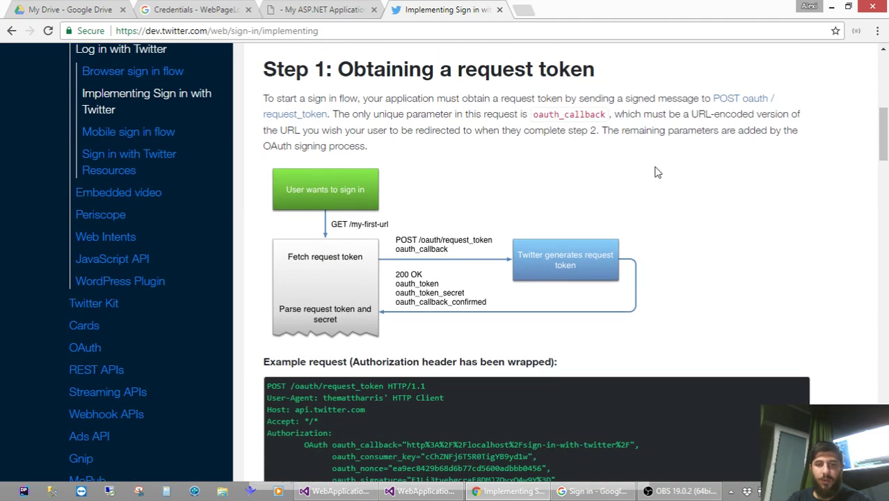
pyautogui.scroll(3, 654, 174)
pyautogui.scroll(-6, 656, 180)
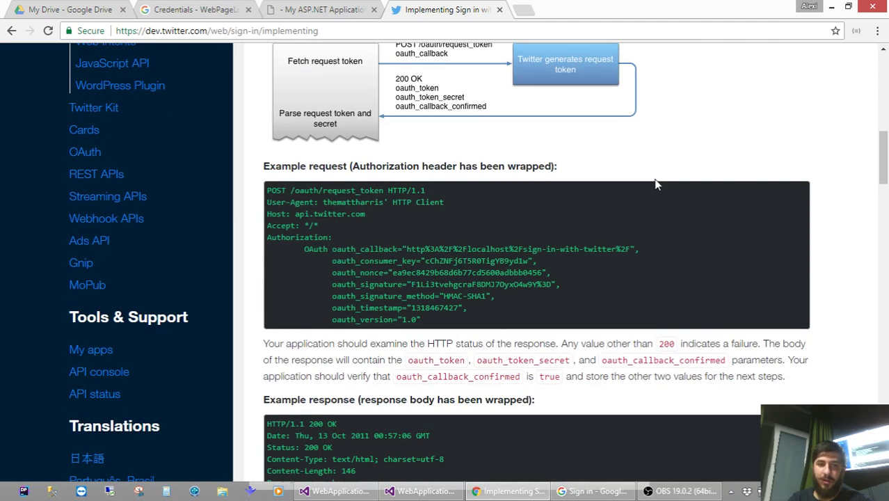
pyautogui.scroll(-2, 656, 184)
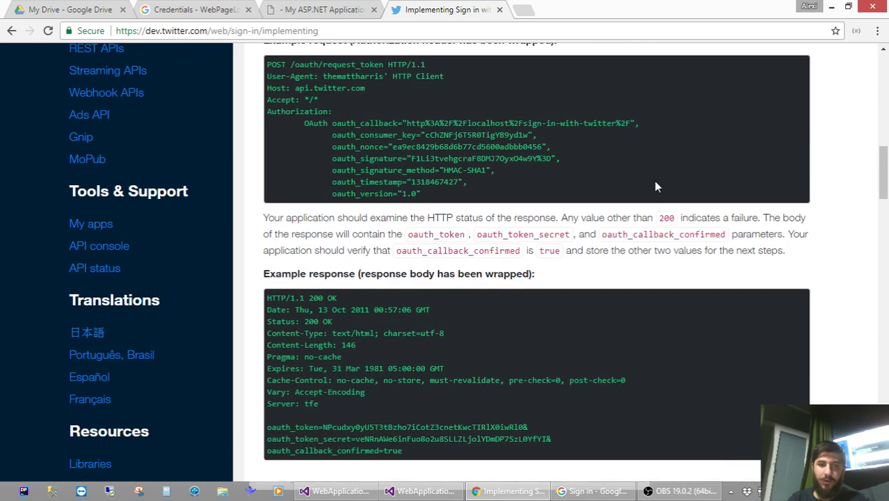
pyautogui.scroll(-2, 654, 186)
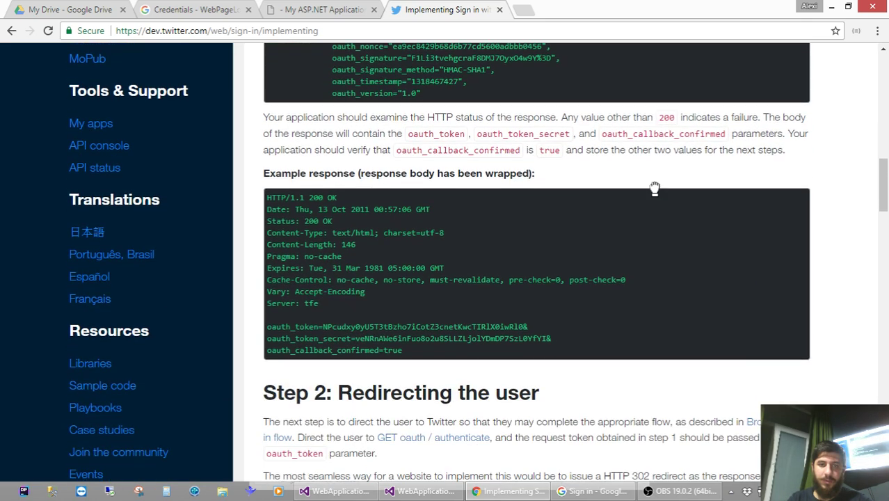
# - Read Step 2 on redirecting the user and Step 3 on converting the request token to an access token
pyautogui.scroll(-4, 655, 188)
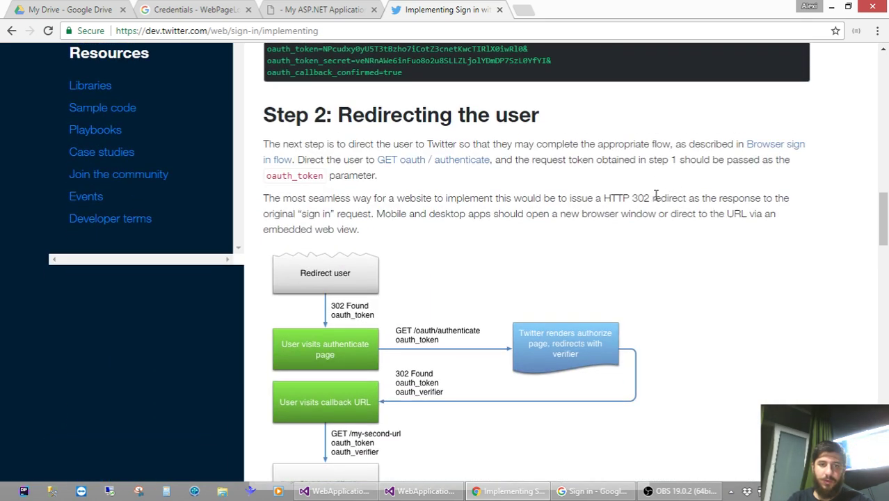
pyautogui.scroll(-3, 656, 196)
pyautogui.scroll(-5, 655, 201)
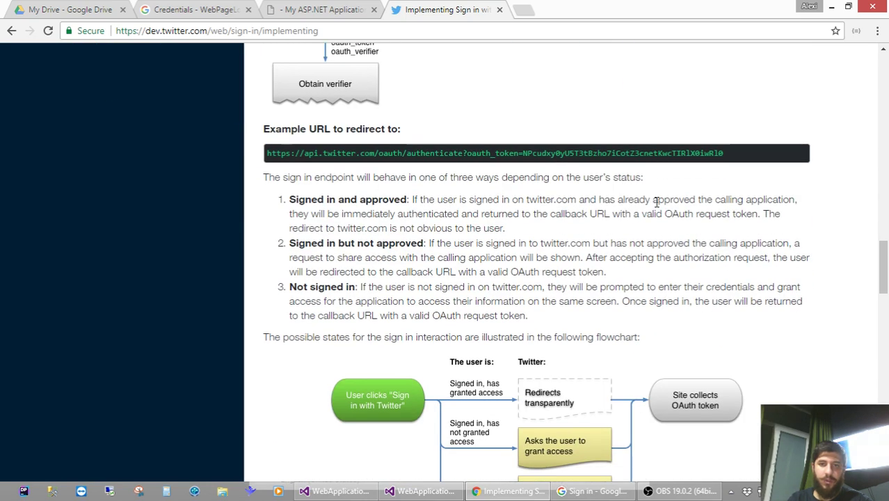
pyautogui.scroll(-3, 656, 202)
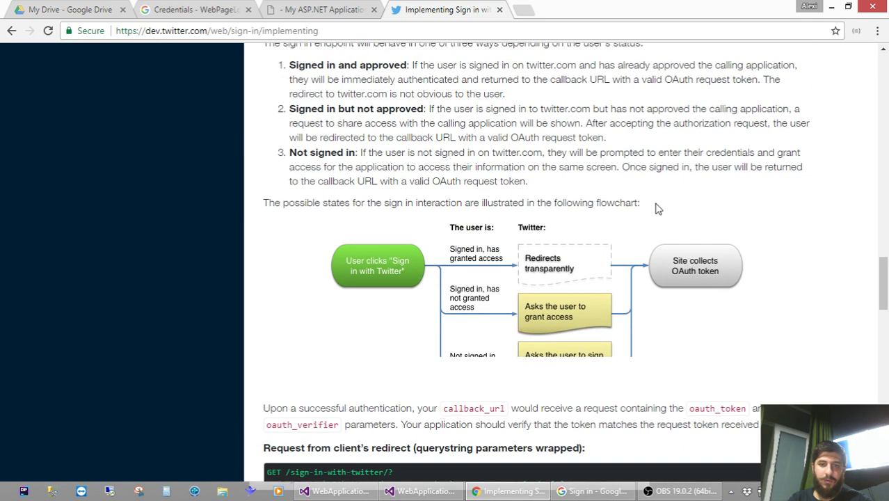
pyautogui.scroll(3, 654, 206)
pyautogui.scroll(-9, 656, 206)
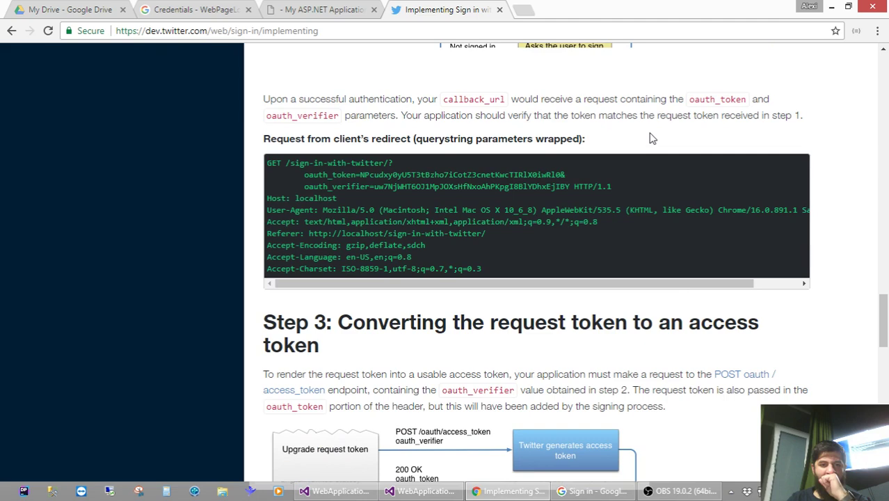
pyautogui.scroll(-4, 648, 139)
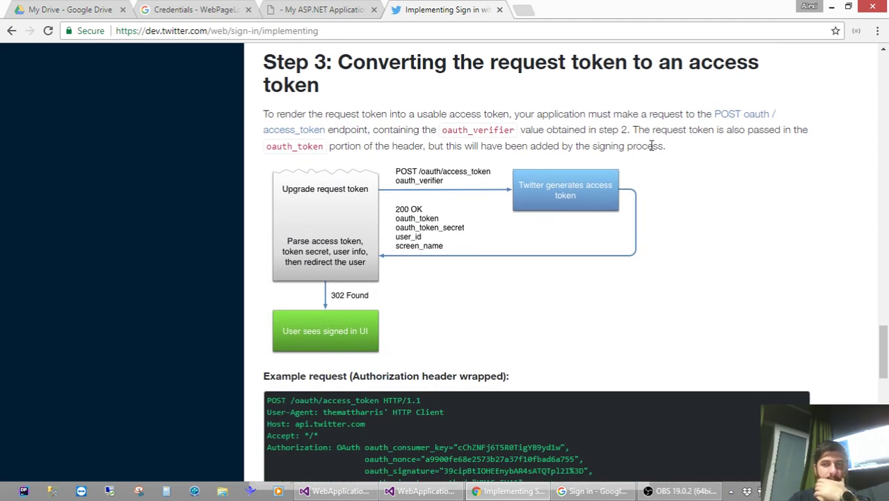
pyautogui.scroll(-3, 651, 149)
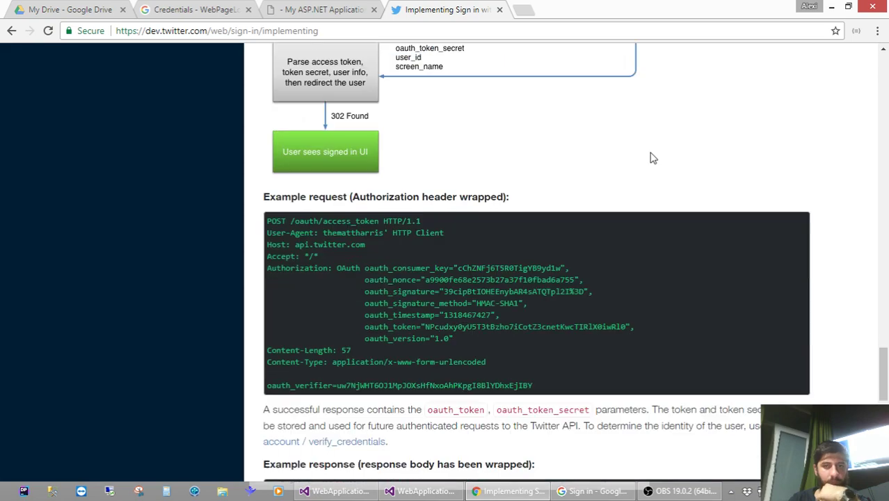
pyautogui.scroll(-6, 651, 160)
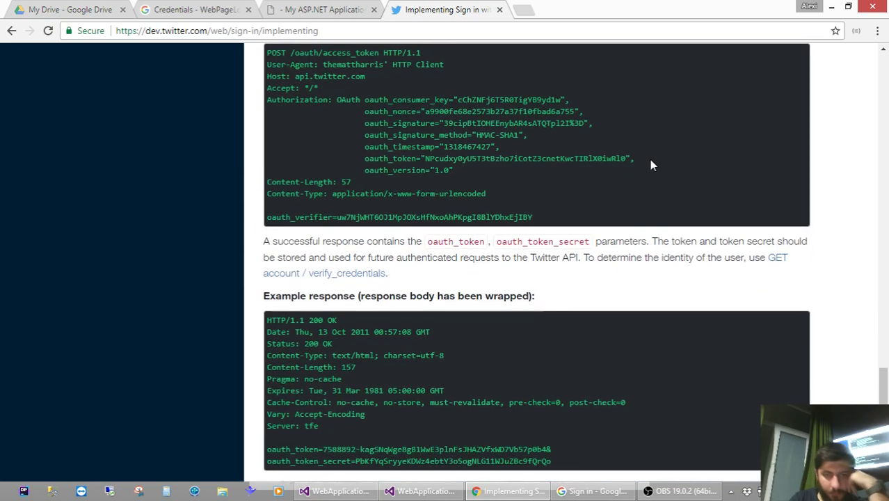
# - Return to the start of the implementation guide and reread its overview and the request token flow diagram
pyautogui.press('Home')
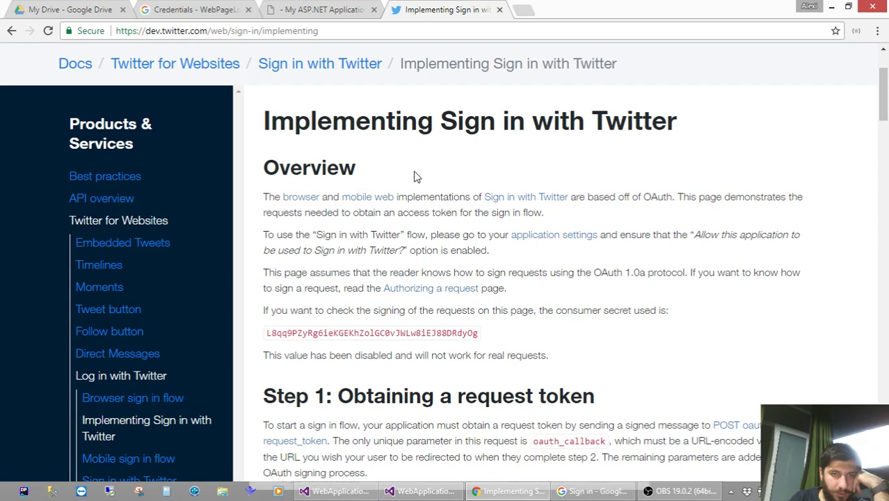
pyautogui.scroll(-2, 414, 176)
pyautogui.scroll(1, 452, 96)
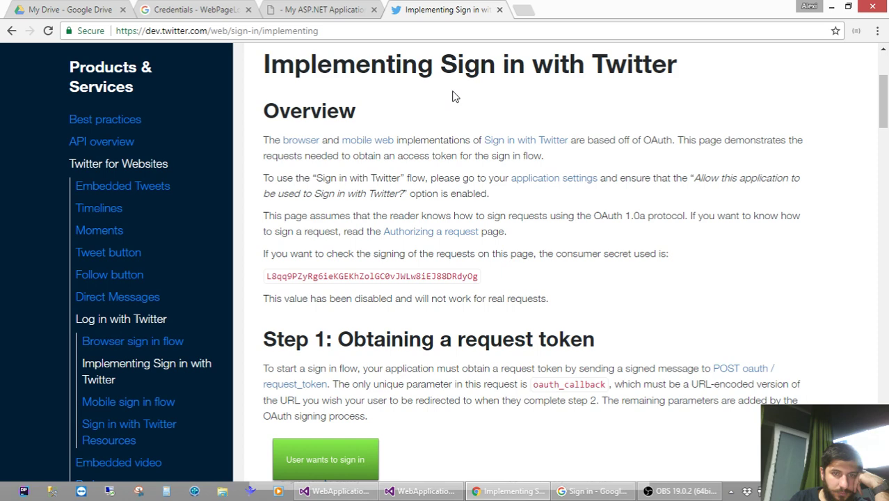
pyautogui.scroll(-2, 452, 97)
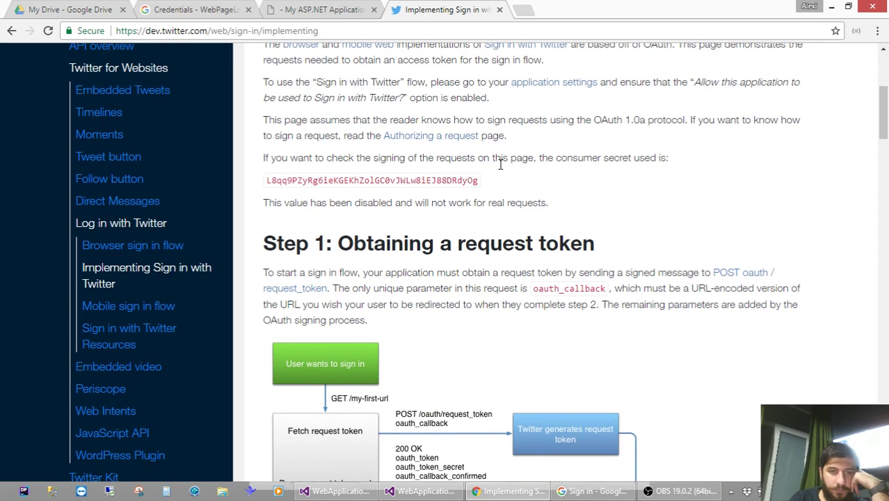
pyautogui.scroll(-2, 549, 181)
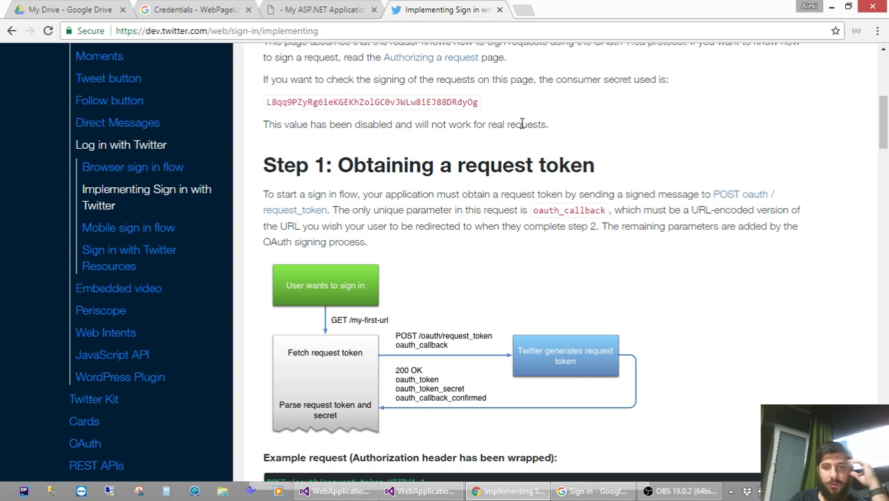
pyautogui.scroll(-2, 577, 143)
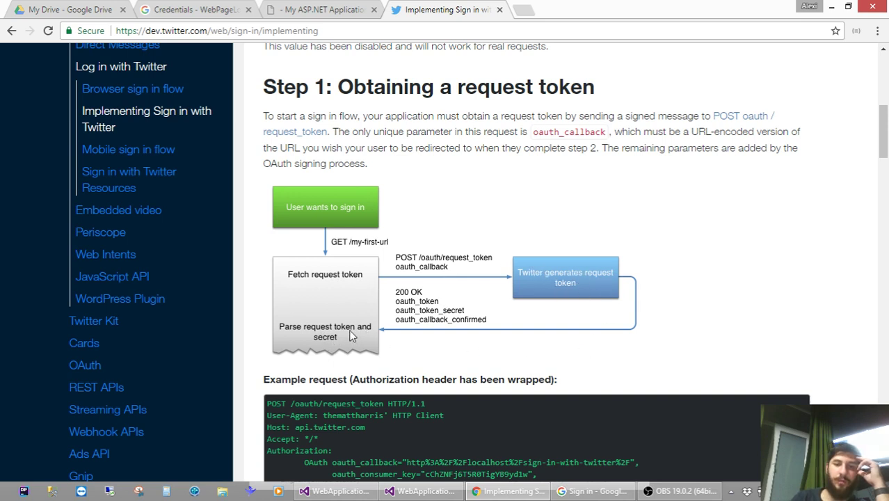
pyautogui.scroll(-2, 349, 306)
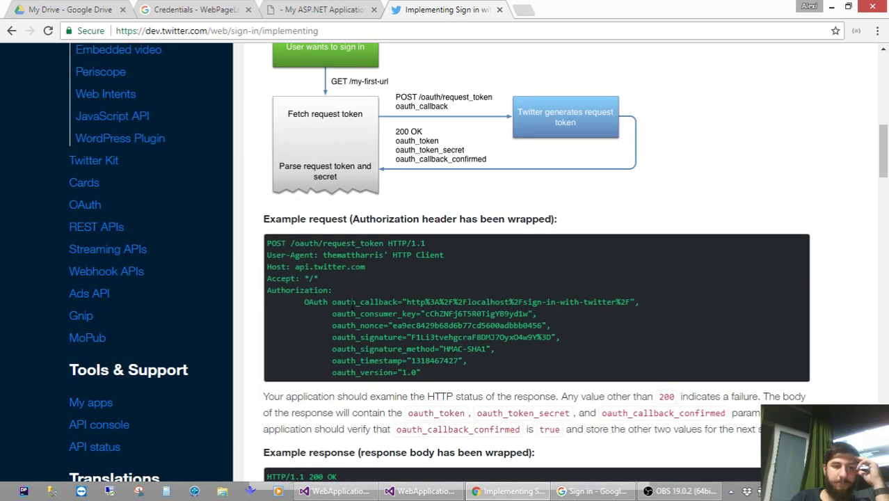
pyautogui.scroll(1, 352, 302)
pyautogui.scroll(1, 353, 309)
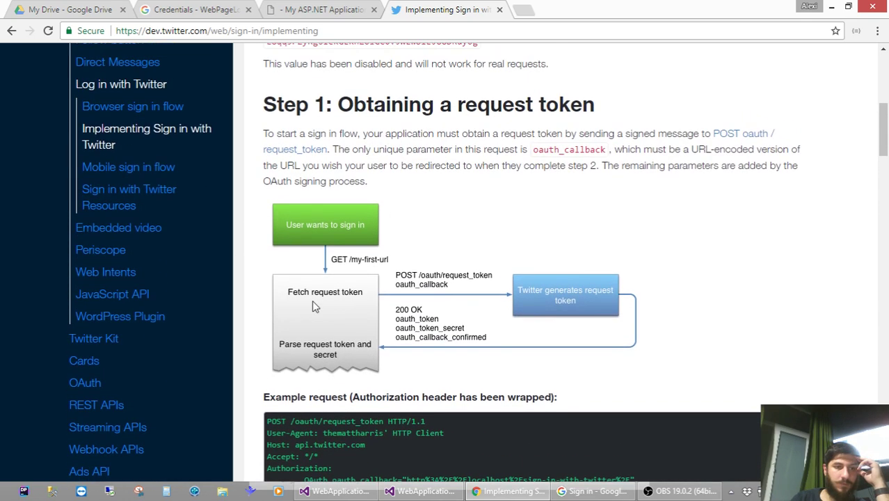
# - Open the JavaScript API documentation and review its introduction and list of chapters
pyautogui.click(139, 294)
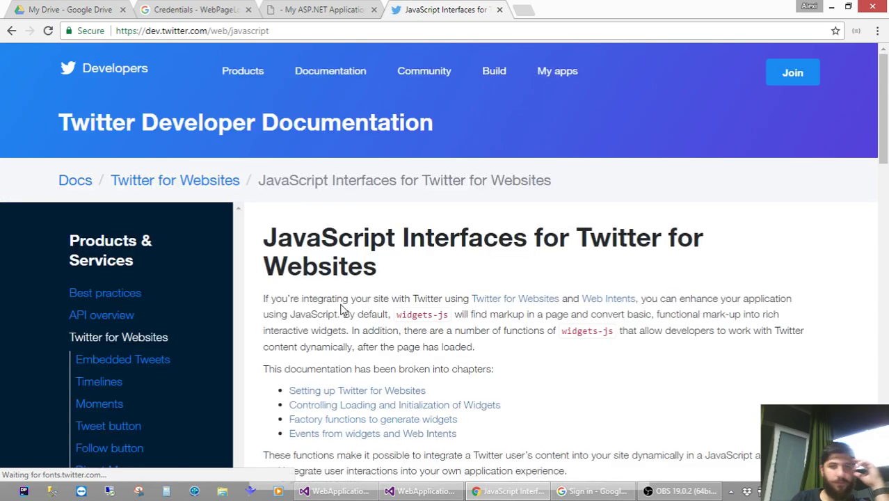
pyautogui.scroll(-3, 342, 311)
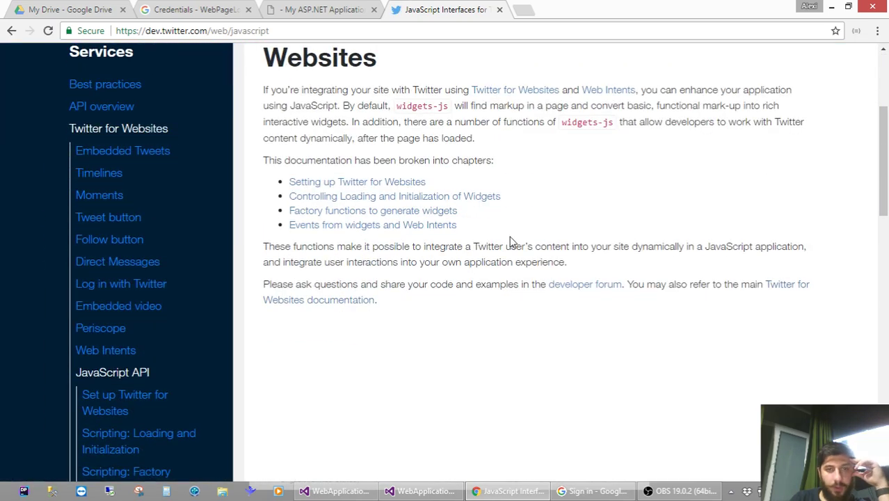
pyautogui.scroll(-3, 511, 245)
pyautogui.scroll(5, 511, 245)
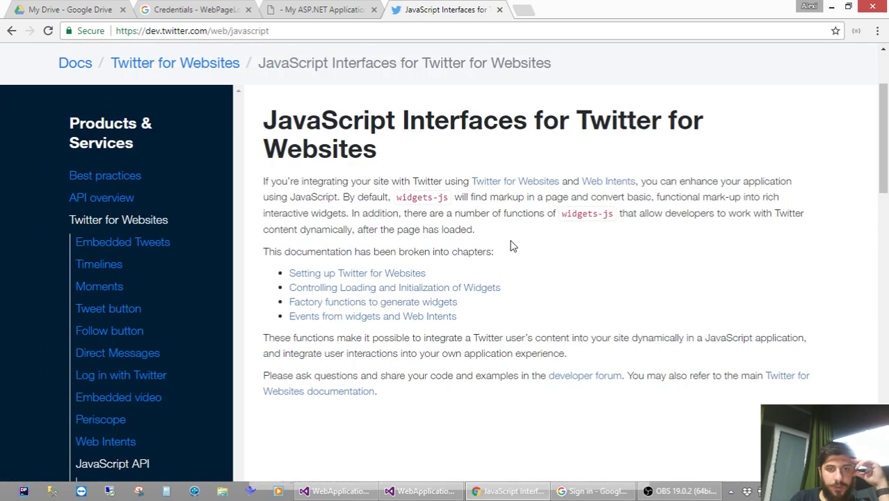
# - Open the Setting up Twitter for Websites chapter and examine its widget markup options and the widgets.js loading script
pyautogui.click(390, 275)
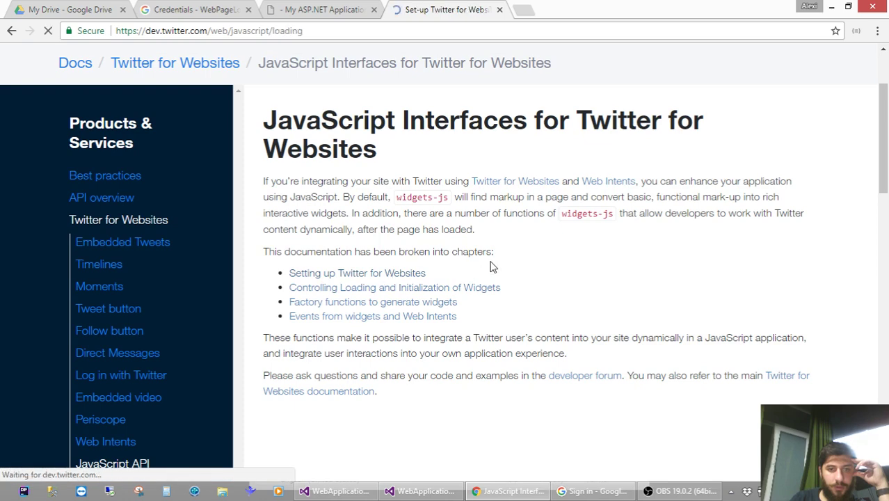
pyautogui.scroll(-1, 490, 264)
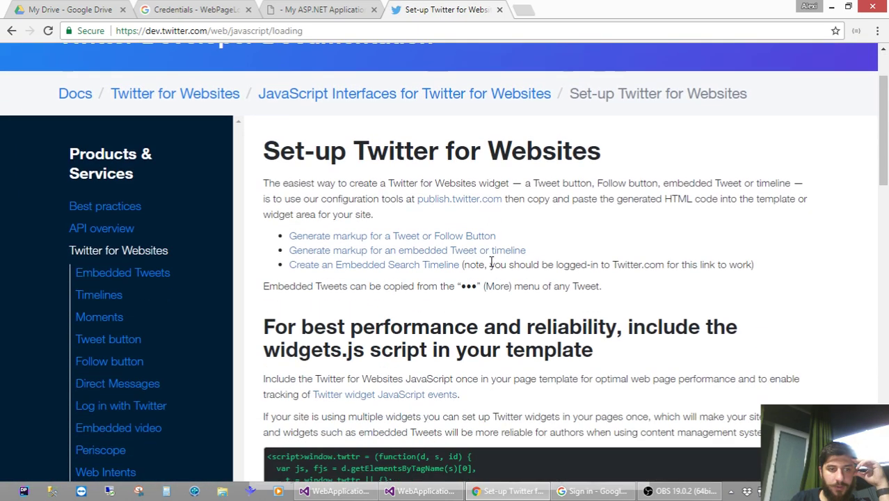
pyautogui.scroll(-3, 491, 263)
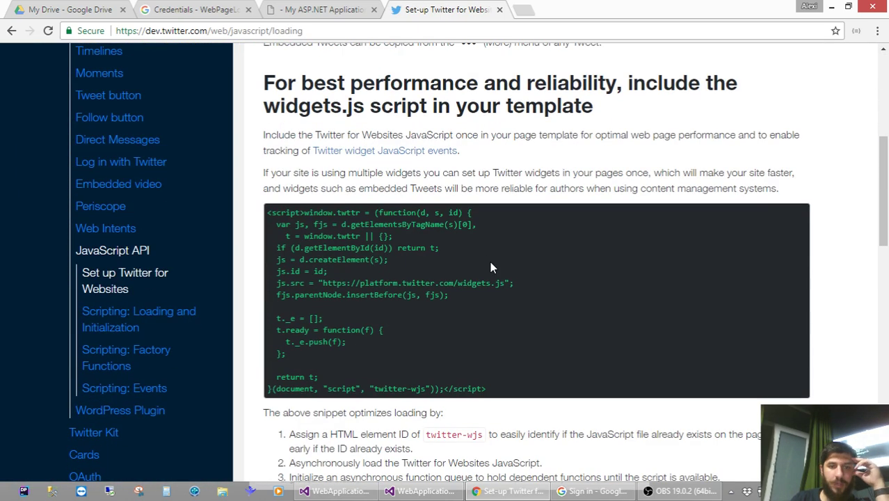
pyautogui.scroll(2, 490, 261)
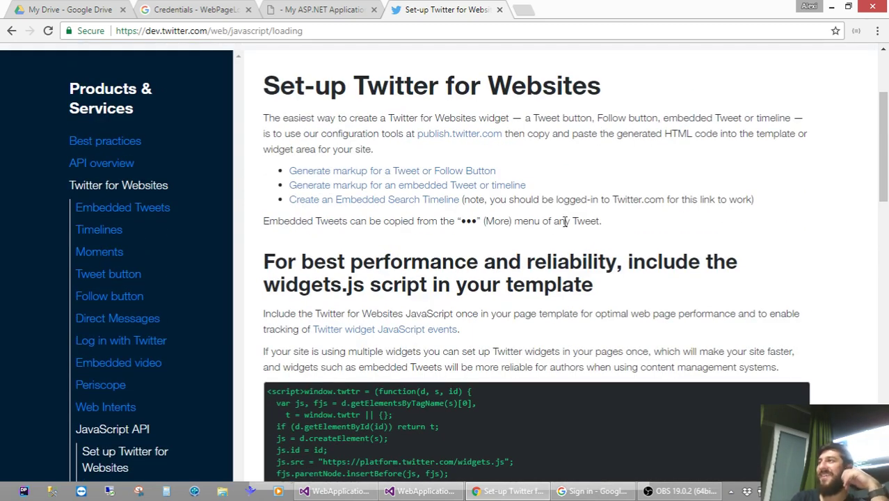
pyautogui.scroll(-7, 565, 223)
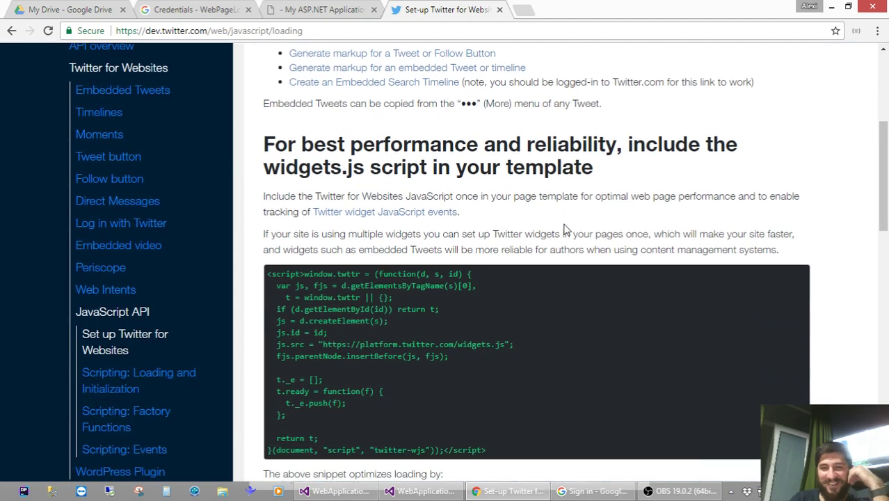
pyautogui.scroll(4, 566, 233)
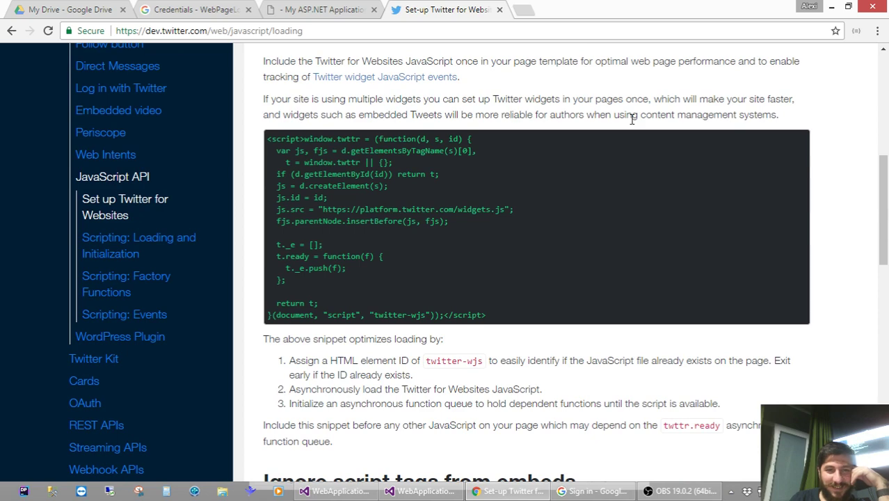
pyautogui.scroll(1, 634, 121)
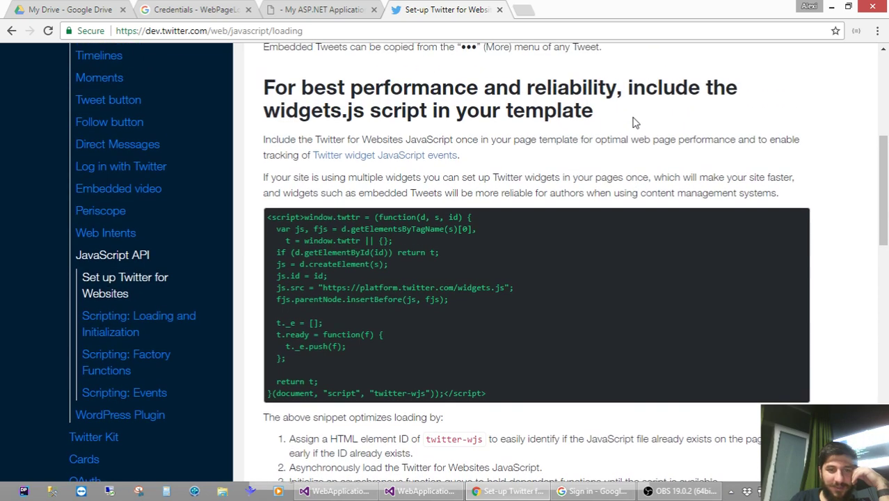
pyautogui.scroll(2, 634, 123)
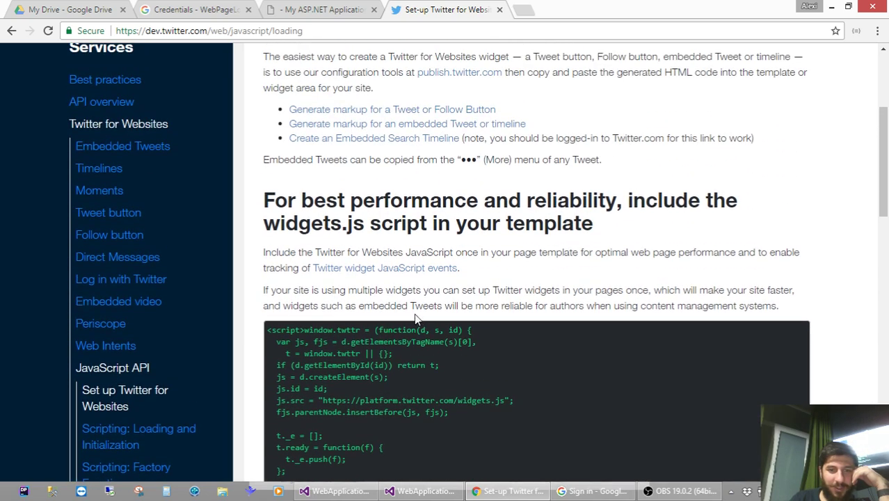
pyautogui.scroll(1, 526, 264)
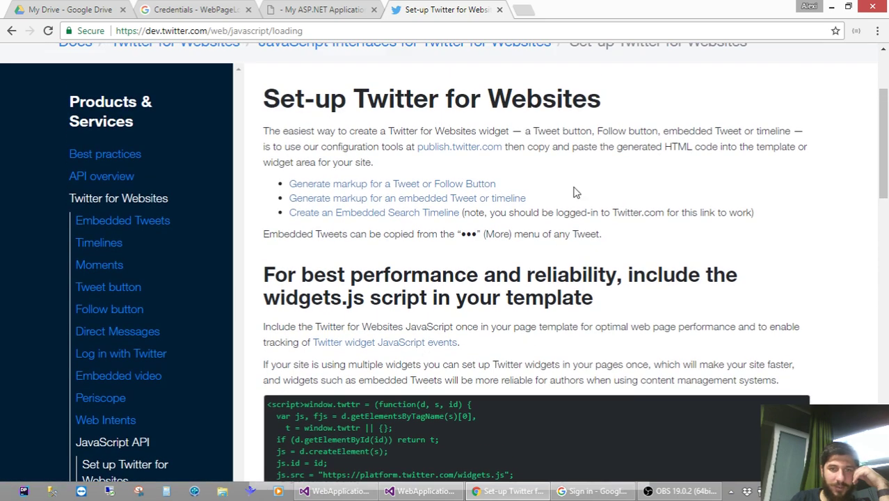
pyautogui.scroll(1, 574, 192)
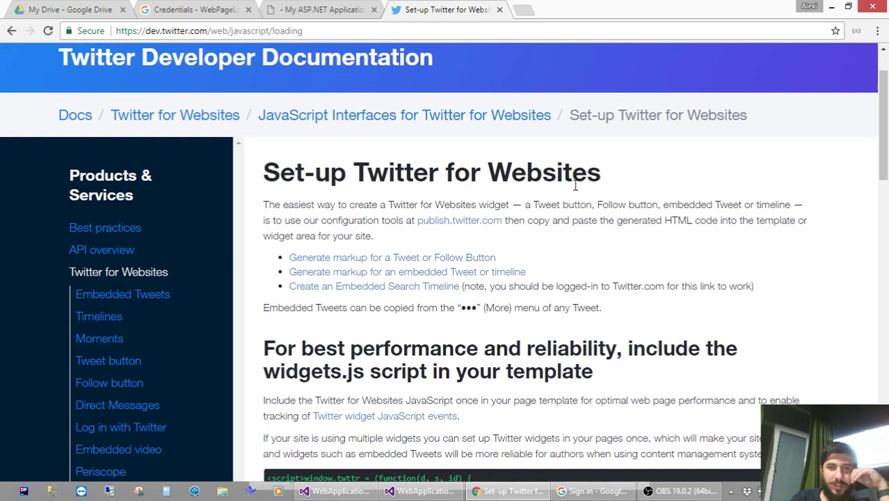
pyautogui.scroll(-1, 574, 188)
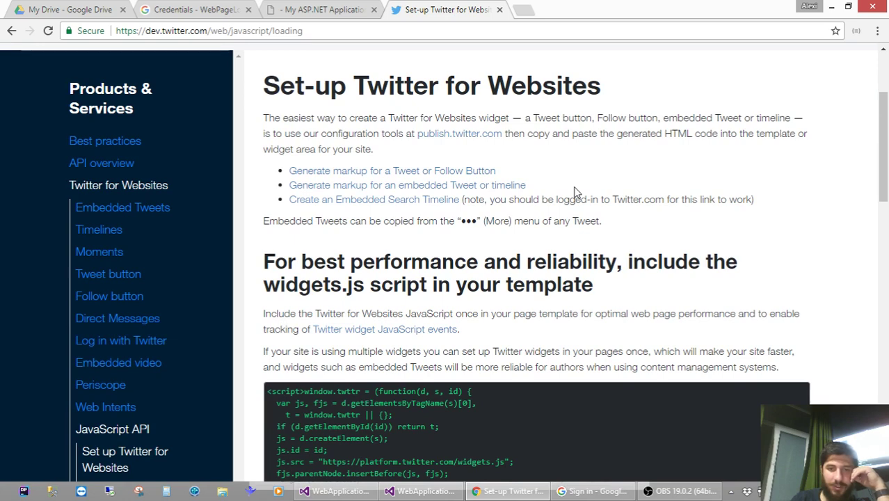
pyautogui.scroll(-1, 574, 190)
pyautogui.scroll(-2, 574, 190)
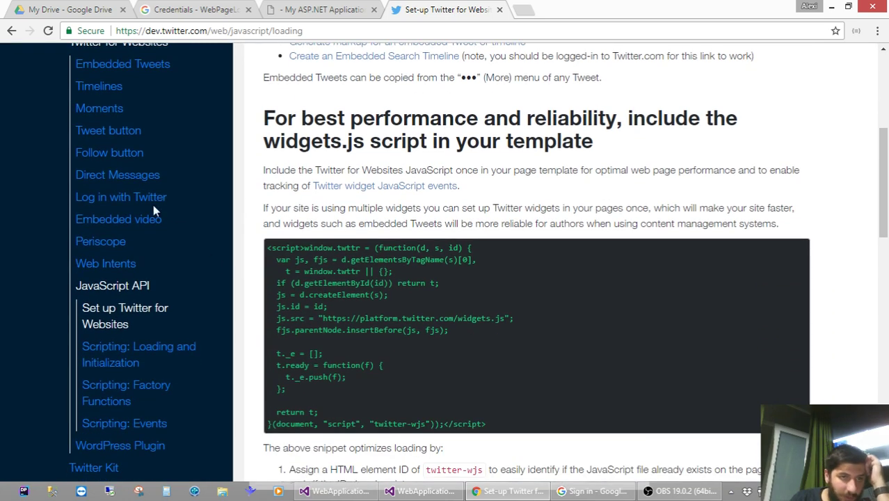
# - Go back to the Log in with Twitter overview and reopen the Browser sign in flow page to review its authorization examples
pyautogui.click(151, 202)
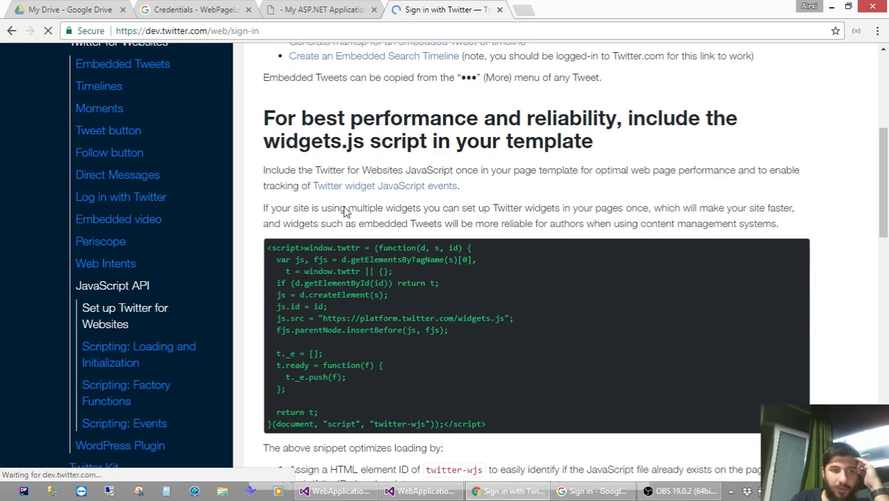
pyautogui.scroll(-4, 344, 212)
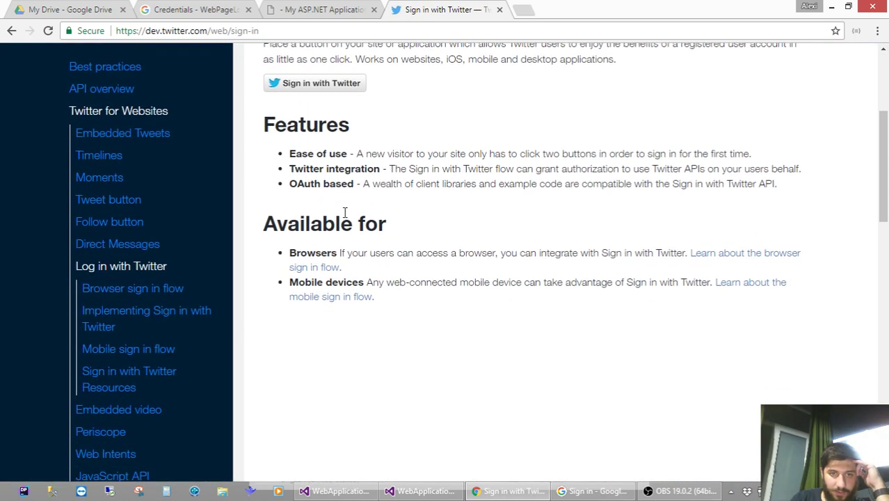
pyautogui.click(331, 203)
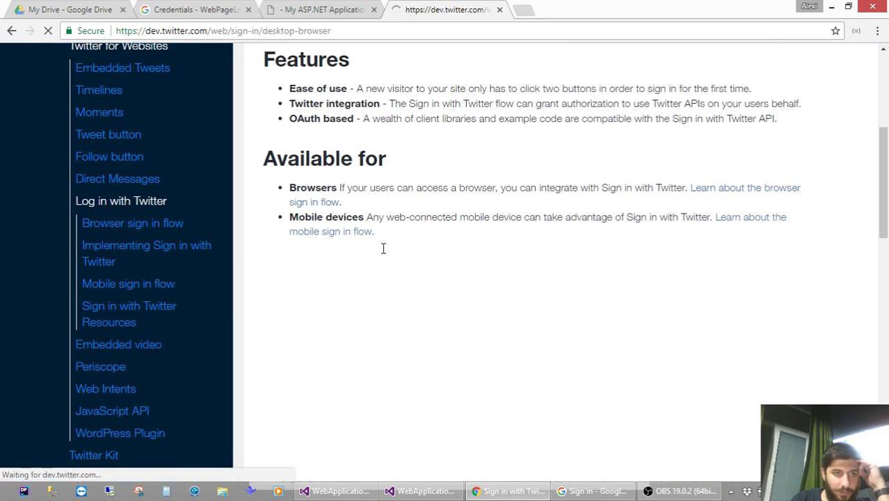
pyautogui.scroll(-10, 383, 251)
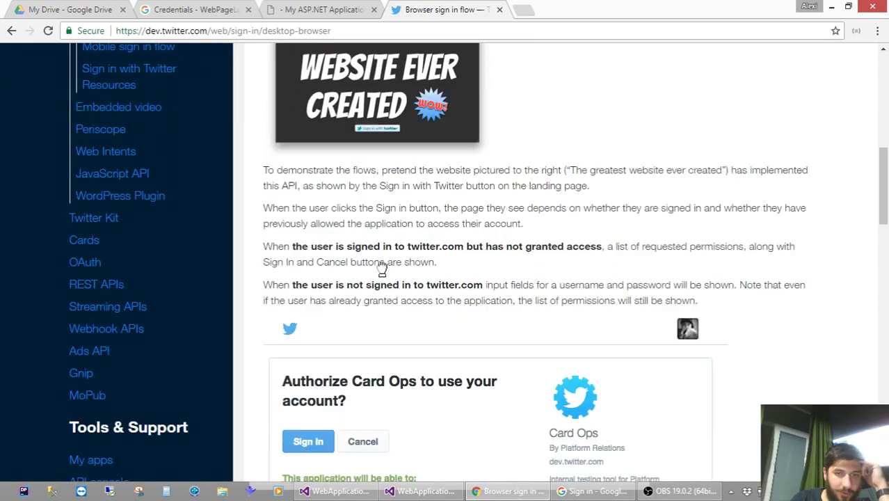
# - Open the Implementing Sign in with Twitter page from the browser sign in flow documentation and read through the request token section
pyautogui.scroll(-10, 385, 275)
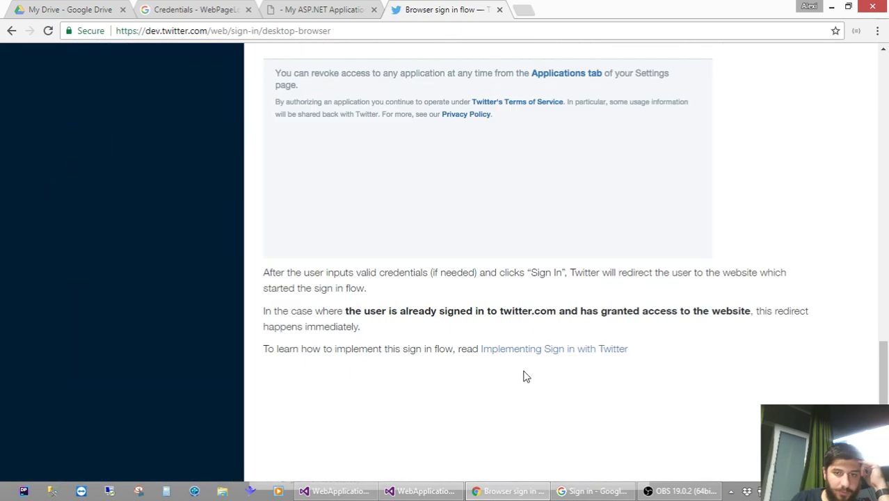
pyautogui.click(547, 358)
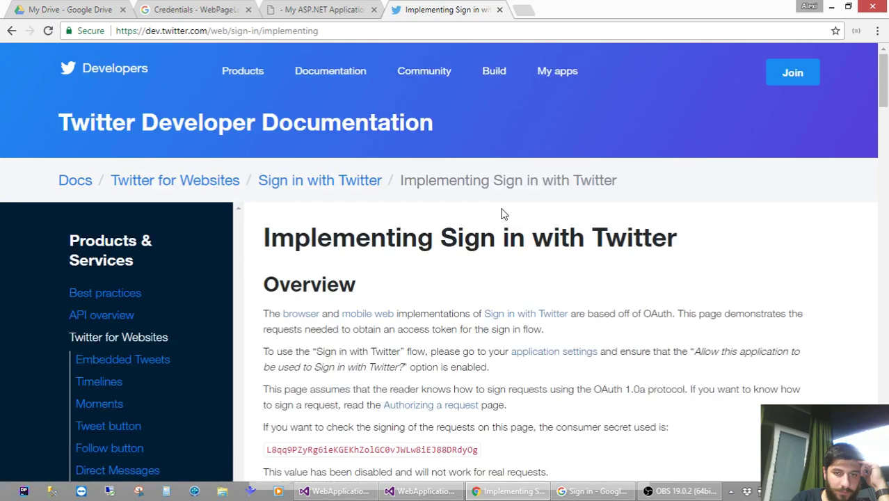
pyautogui.scroll(-3, 502, 217)
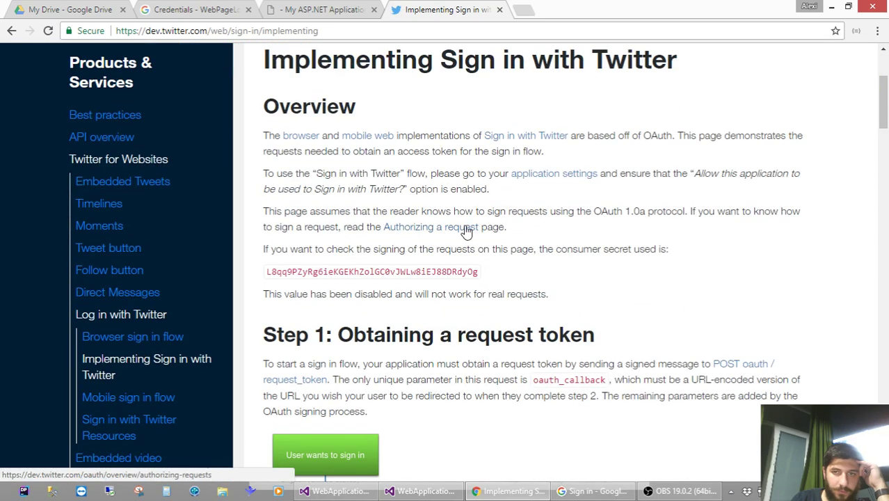
pyautogui.scroll(-3, 539, 258)
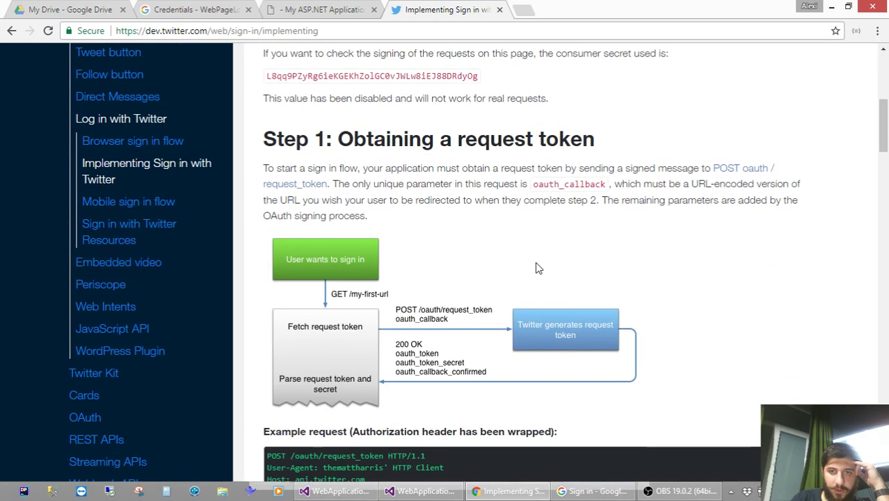
pyautogui.scroll(4, 536, 267)
# - View the Sign in with Twitter overview page down to its Available for section, and return to the implementation page
pyautogui.click(520, 192)
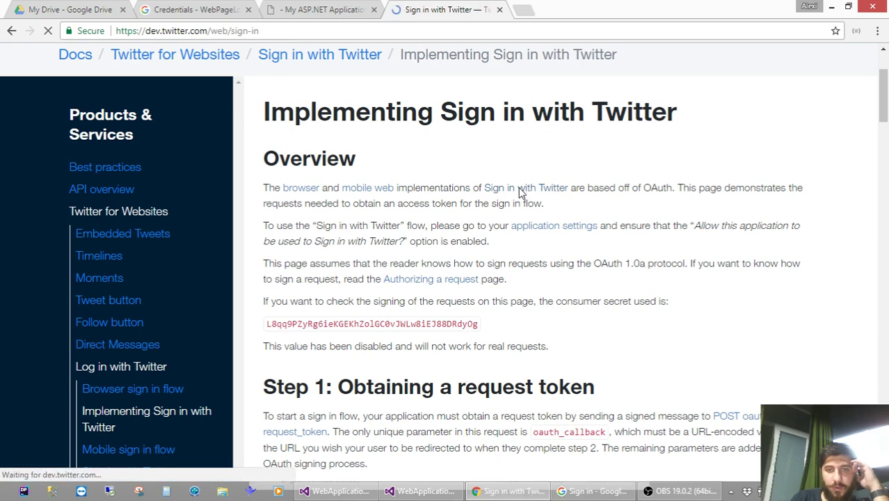
pyautogui.scroll(-3, 522, 200)
pyautogui.scroll(-7, 521, 202)
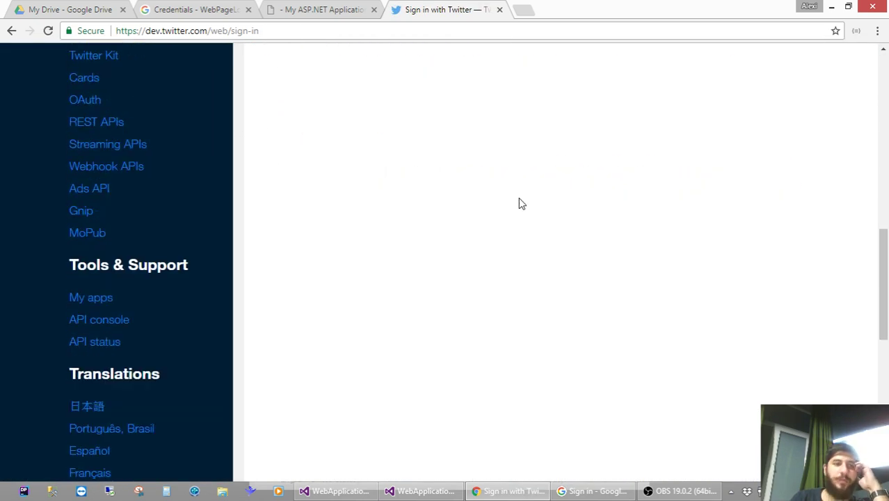
pyautogui.scroll(5, 212, 250)
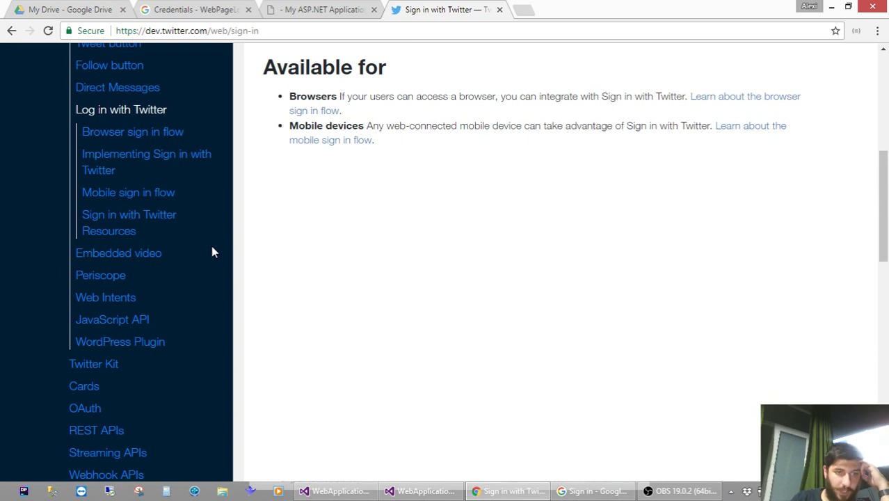
pyautogui.click(11, 31)
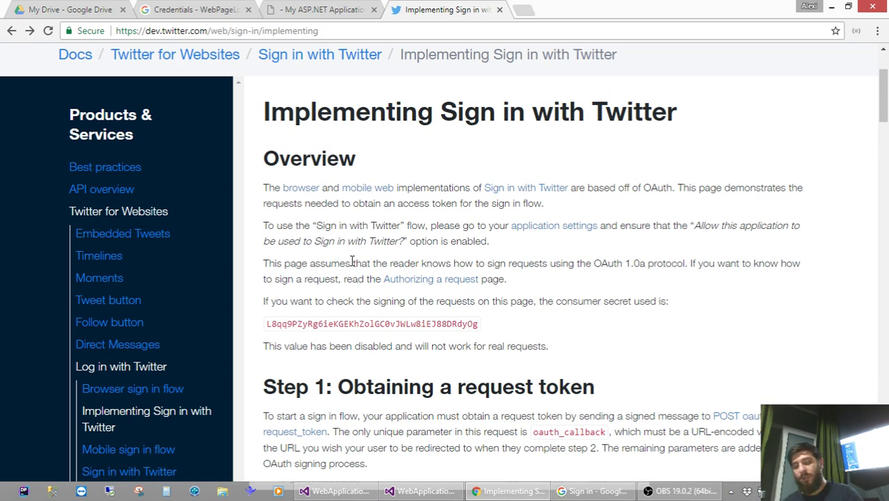
# - Search Google for NS in a new browser tab
pyautogui.hotkey('ctrl', 't')
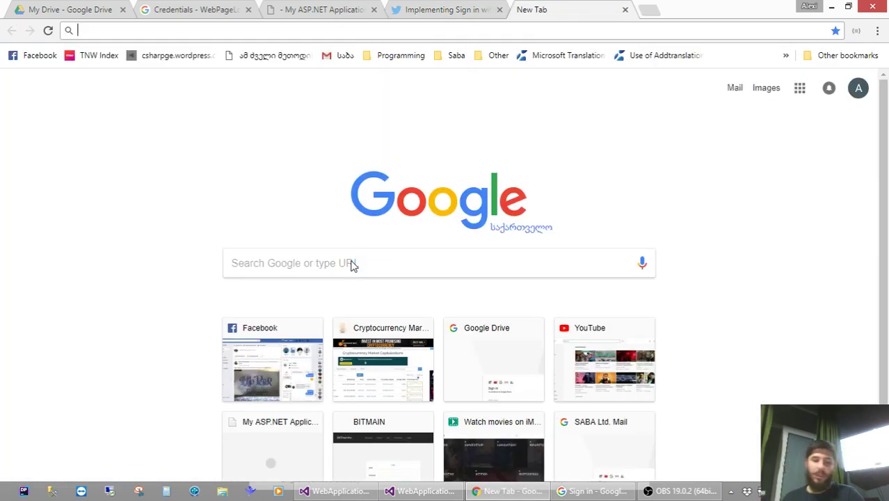
pyautogui.write('NS')
pyautogui.press('Return')
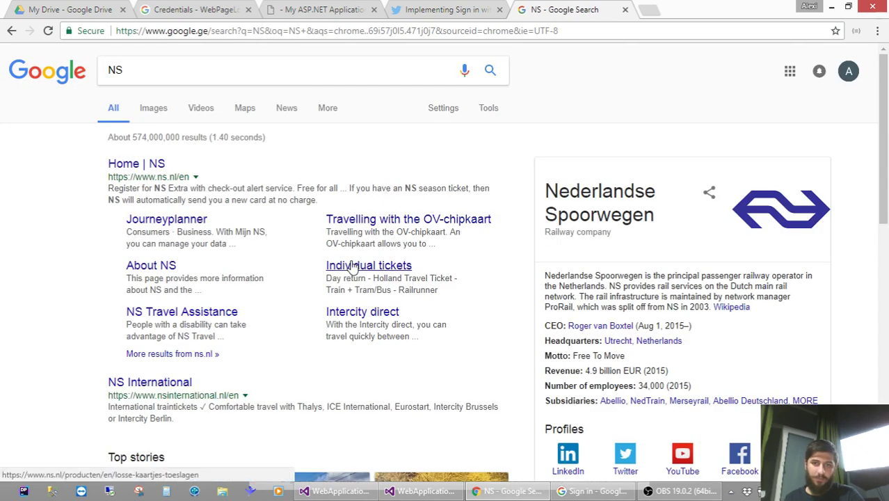
# - Replace the Google search query with DNS and run the search
pyautogui.click(271, 64)
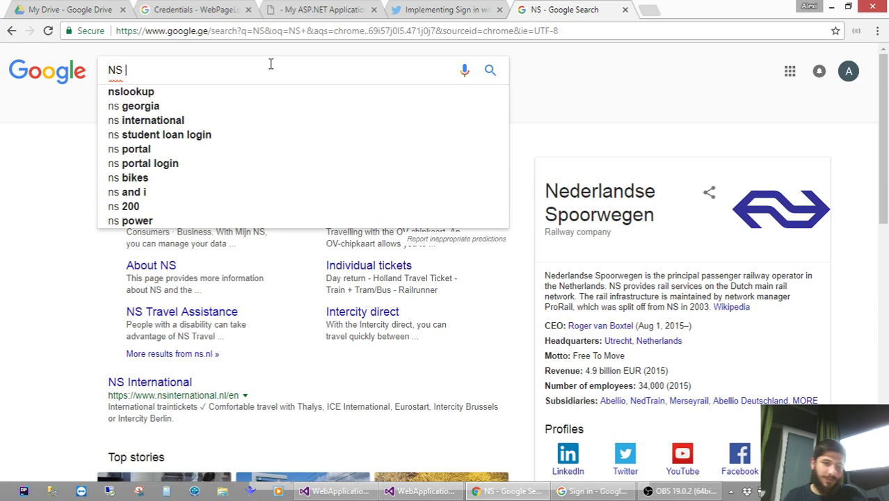
pyautogui.press('BackSpace')
pyautogui.press('BackSpace')
pyautogui.press('BackSpace')
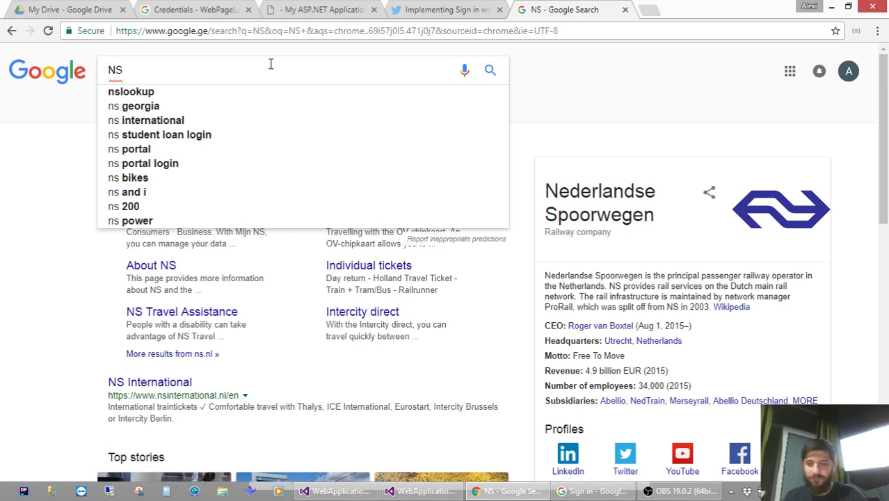
pyautogui.write('DNS')
pyautogui.press('Return')
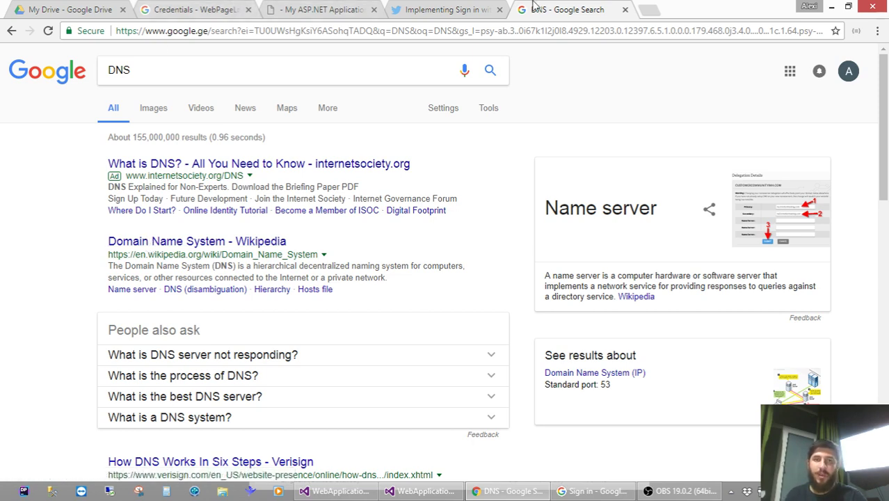
# - Open the registration.ge website in a new browser tab
pyautogui.click(650, 8)
pyautogui.write('registration.ge')
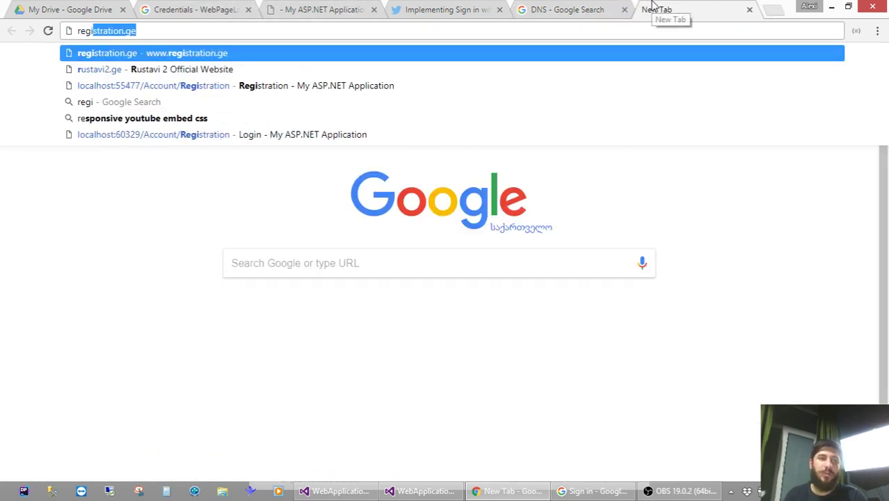
pyautogui.press('Return')
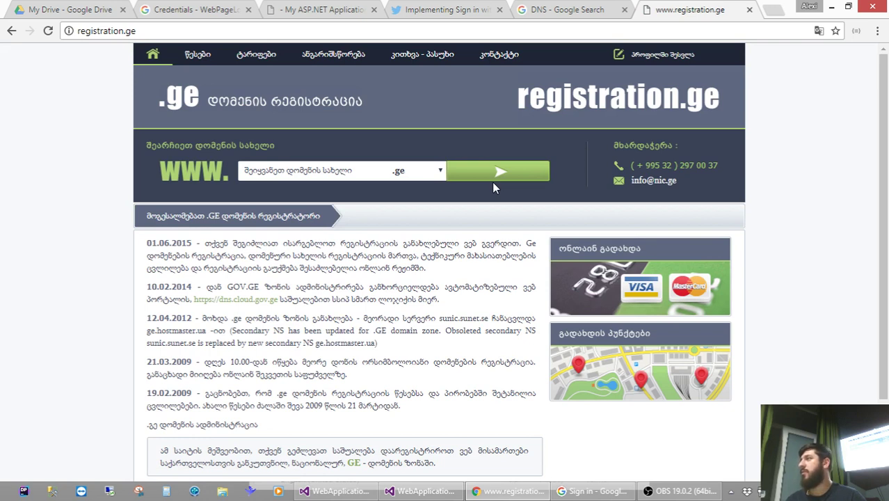
# - Look up the domain name geolab with the .edu.ge extension and highlight the domain servers listed in its registration details
pyautogui.click(319, 170)
pyautogui.write('geolab')
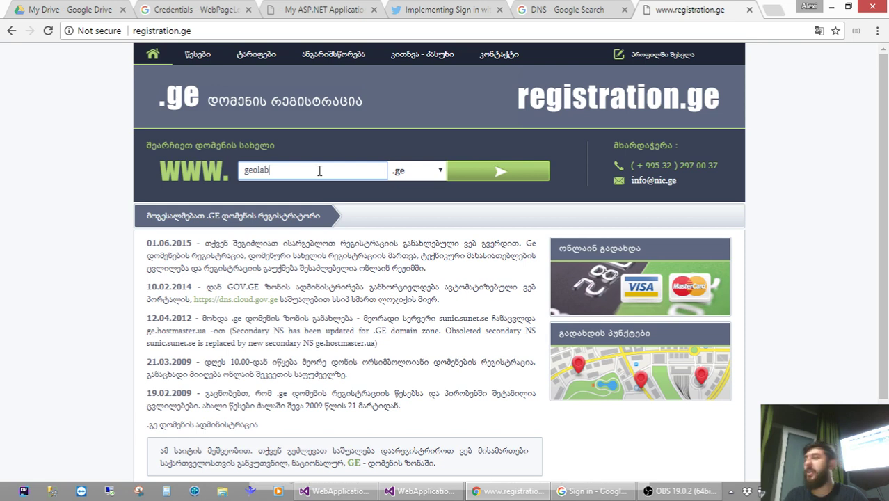
pyautogui.click(400, 173)
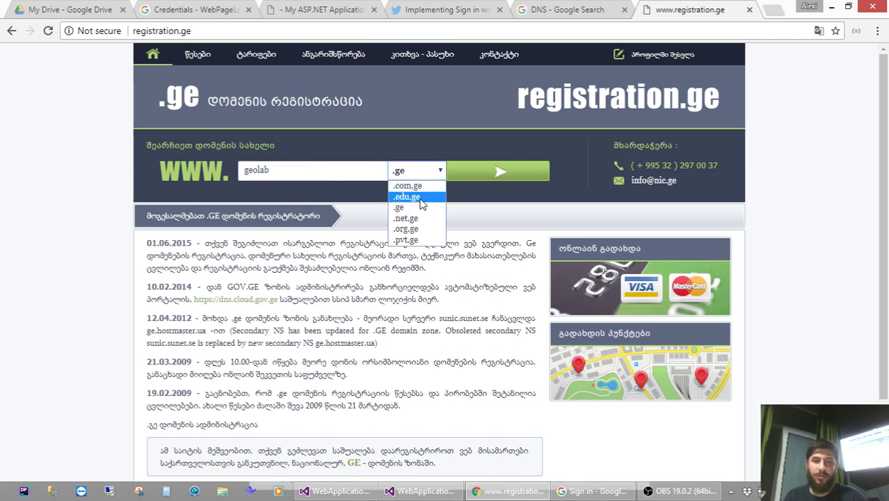
pyautogui.click(409, 197)
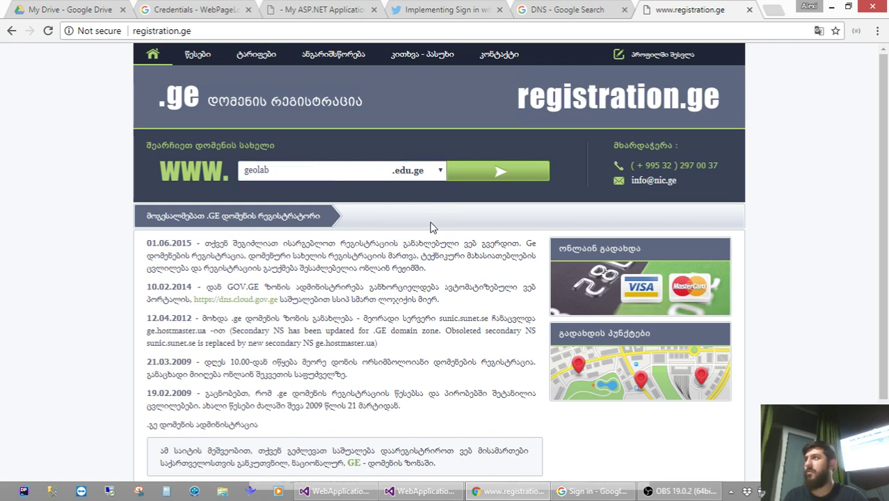
pyautogui.click(497, 171)
pyautogui.scroll(-2, 278, 293)
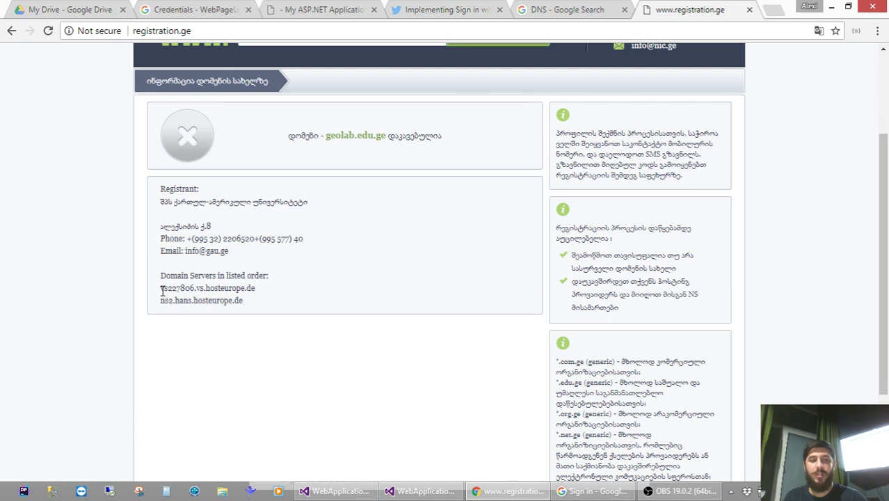
pyautogui.moveTo(162, 290); pyautogui.dragTo(245, 305)
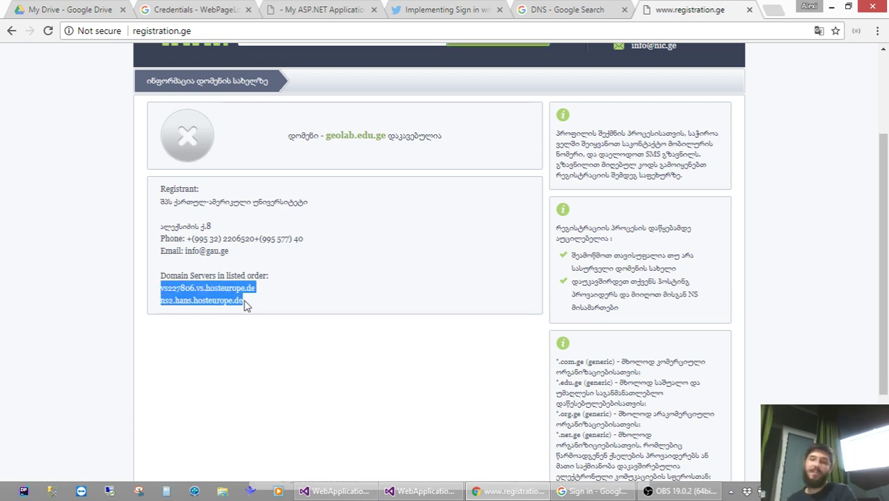
pyautogui.click(245, 305)
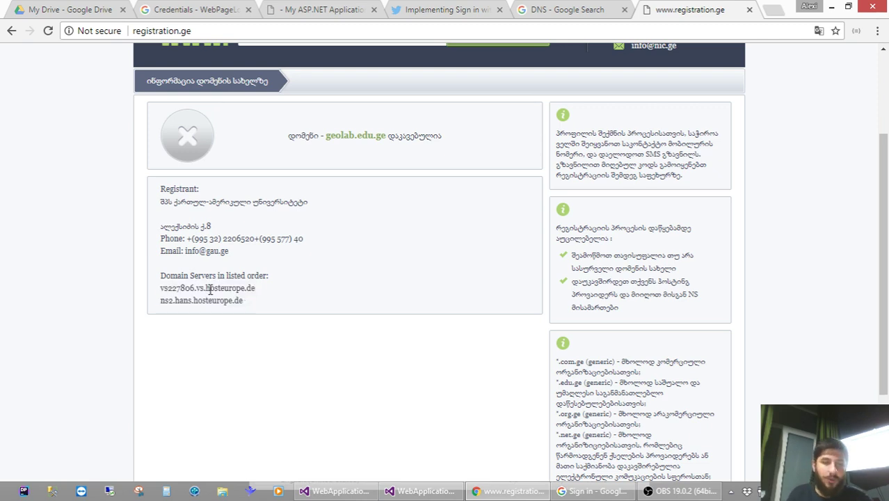
# - Copy hosteurope.de from the first listed domain server and open that address in a new browser tab
pyautogui.moveTo(206, 287); pyautogui.dragTo(258, 294)
pyautogui.hotkey('ctrl', 'c')
pyautogui.hotkey('ctrl', 't')
pyautogui.hotkey('ctrl', 'v')
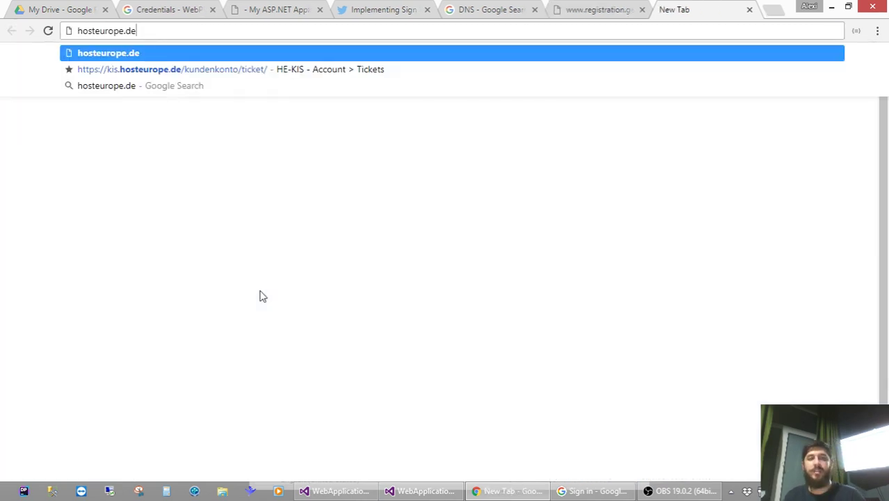
pyautogui.press('Return')
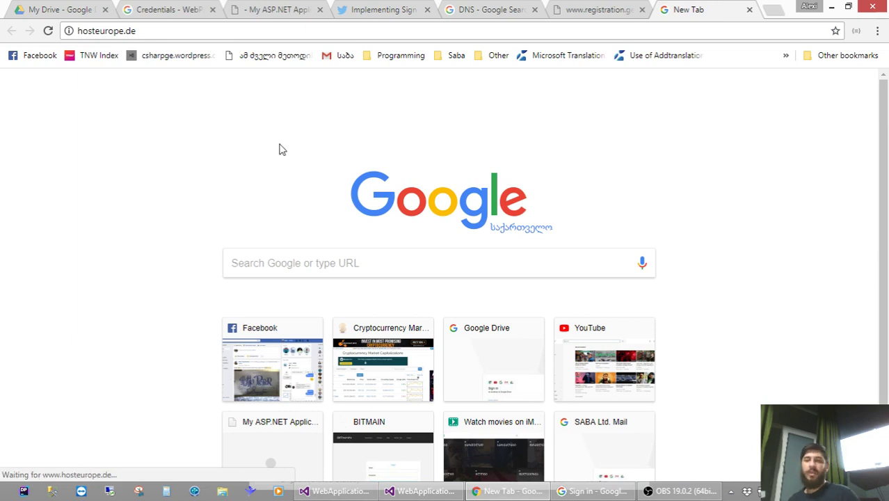
# - View the Host Europe website, return to the geolab.edu.ge registration details, and clear the text selection
pyautogui.click(590, 9)
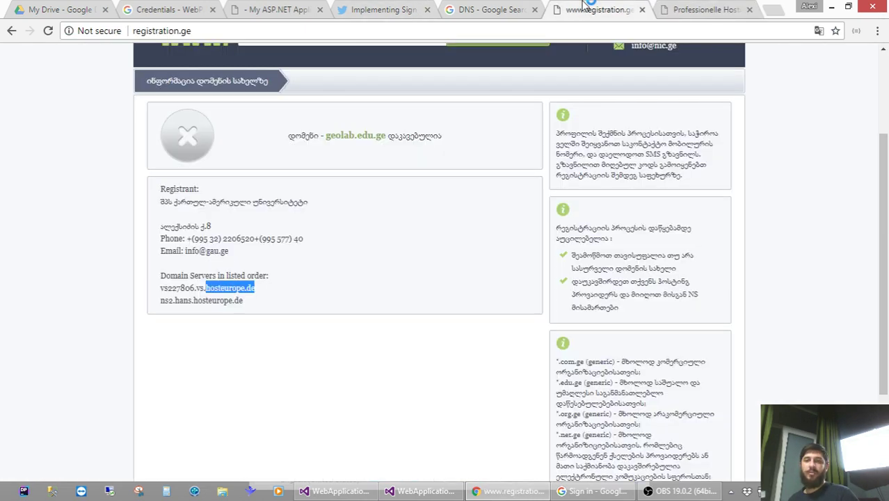
pyautogui.click(717, 8)
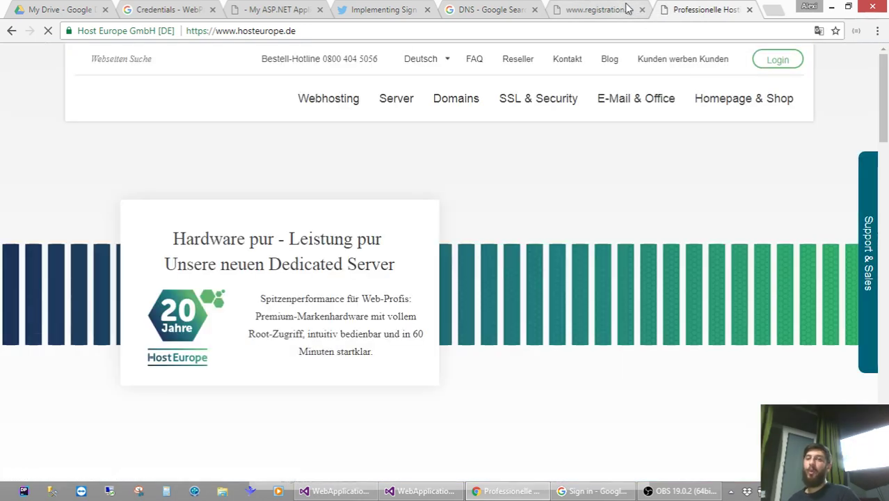
pyautogui.click(598, 10)
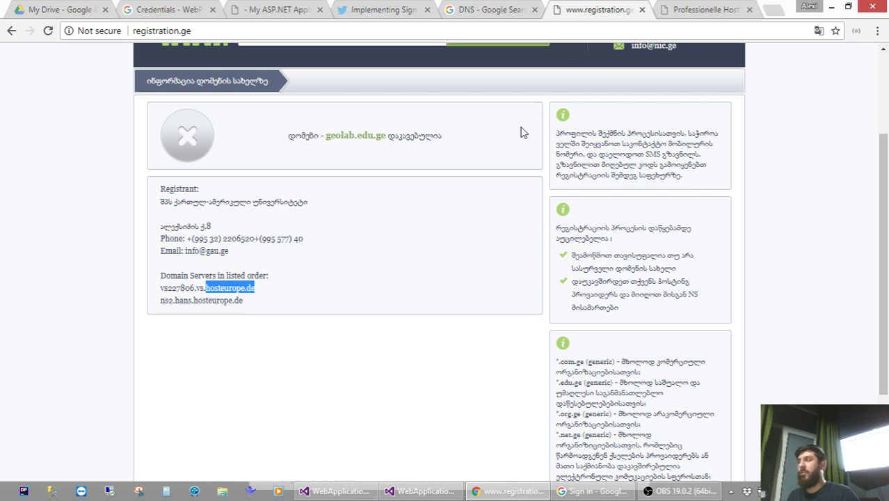
pyautogui.click(370, 310)
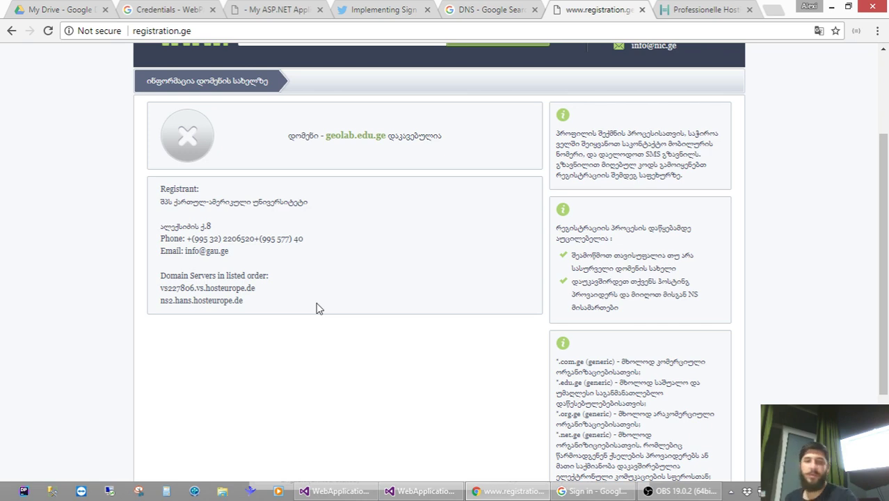
# - Highlight both listed domain servers, the hosteurope.de part of the second one, and that server's whole name
pyautogui.moveTo(160, 286); pyautogui.dragTo(267, 311)
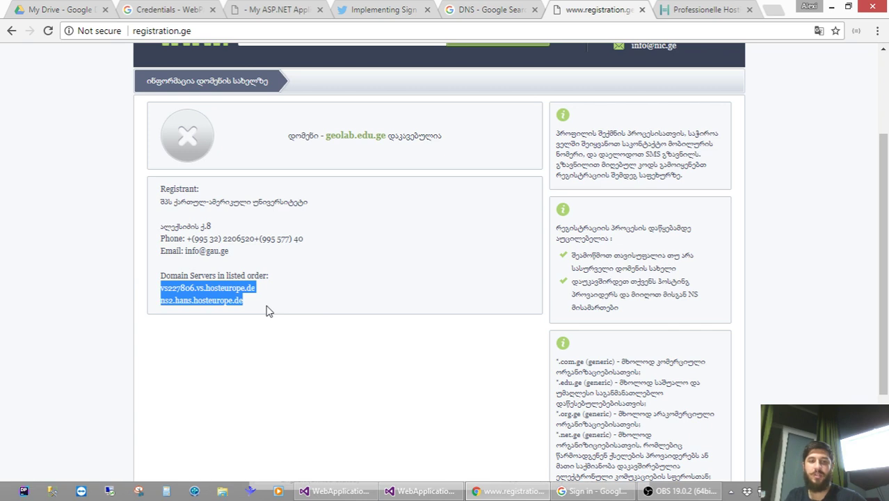
pyautogui.click(266, 311)
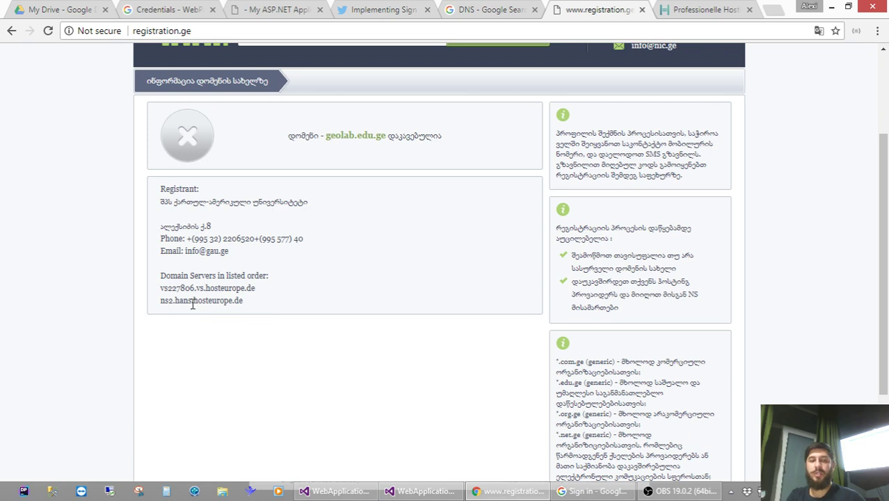
pyautogui.moveTo(193, 301); pyautogui.dragTo(252, 309)
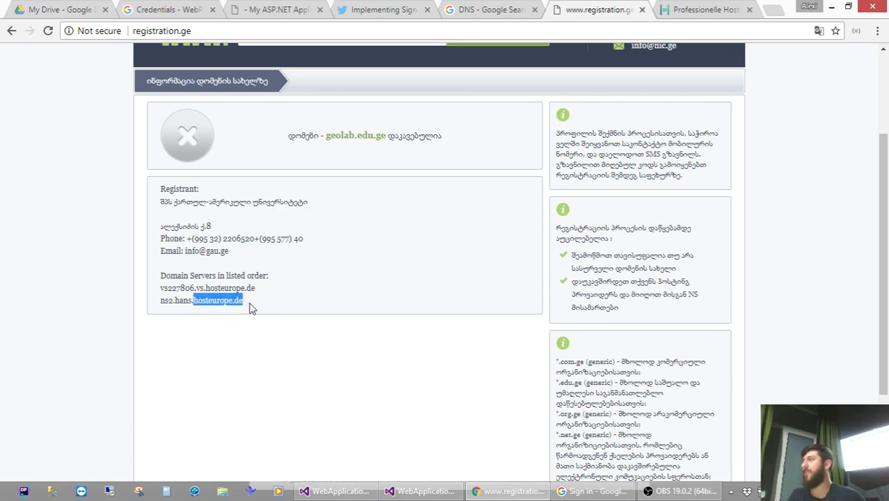
pyautogui.click(252, 308)
pyautogui.moveTo(247, 305); pyautogui.dragTo(153, 308)
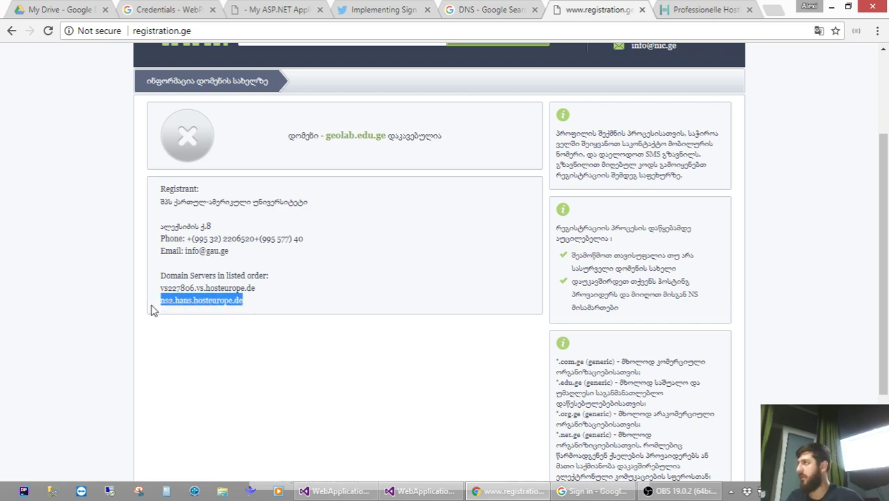
pyautogui.click(153, 310)
# - Highlight the first domain server's full name and the numeric part of it, and clear the selection
pyautogui.moveTo(159, 287); pyautogui.dragTo(274, 292)
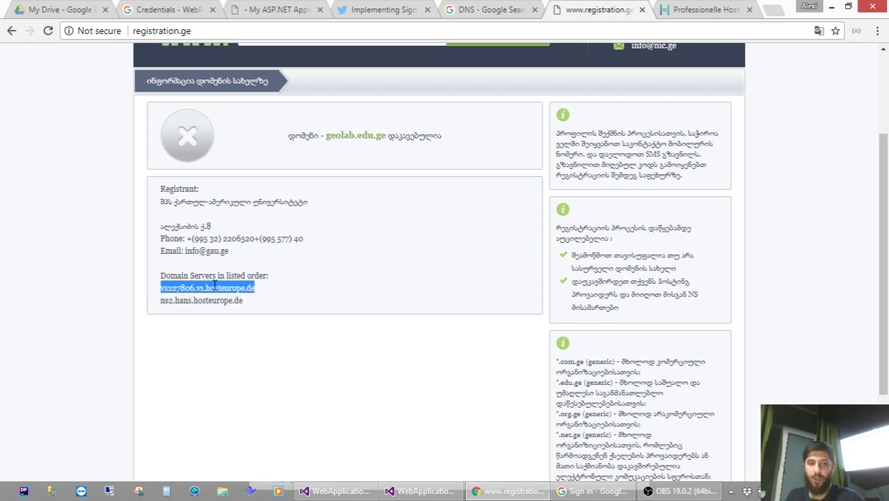
pyautogui.click(188, 290)
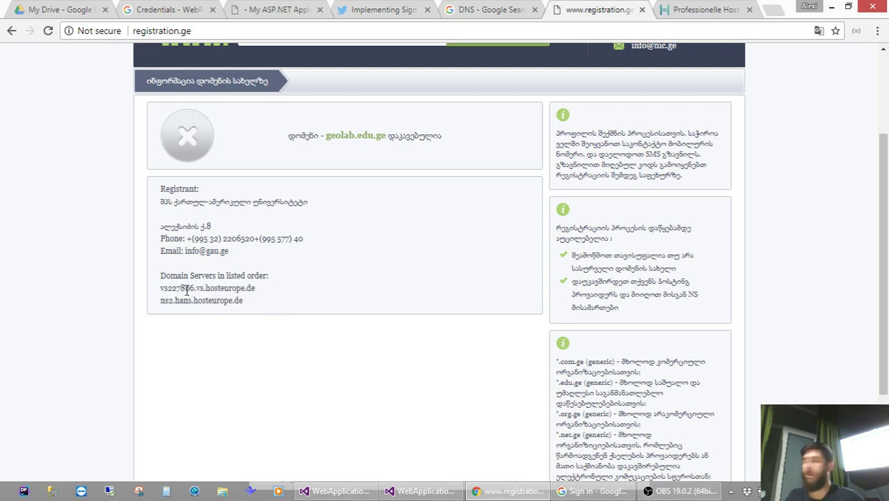
pyautogui.moveTo(167, 288); pyautogui.dragTo(195, 287)
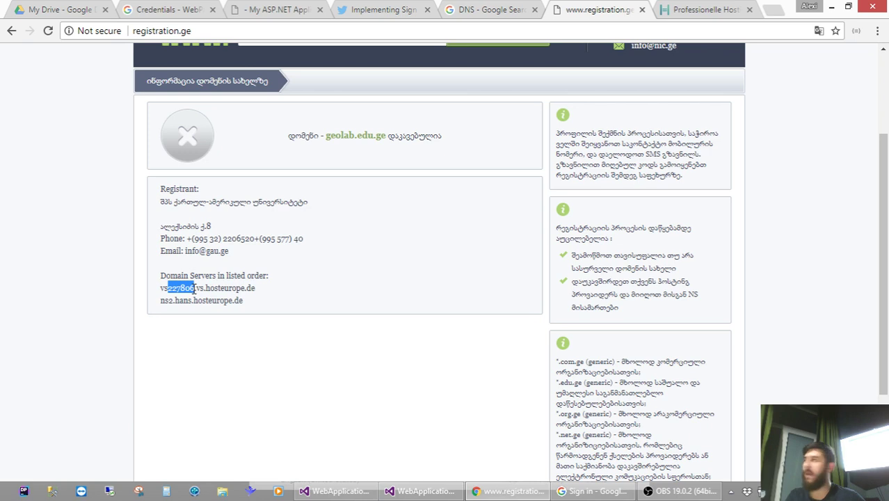
pyautogui.click(219, 316)
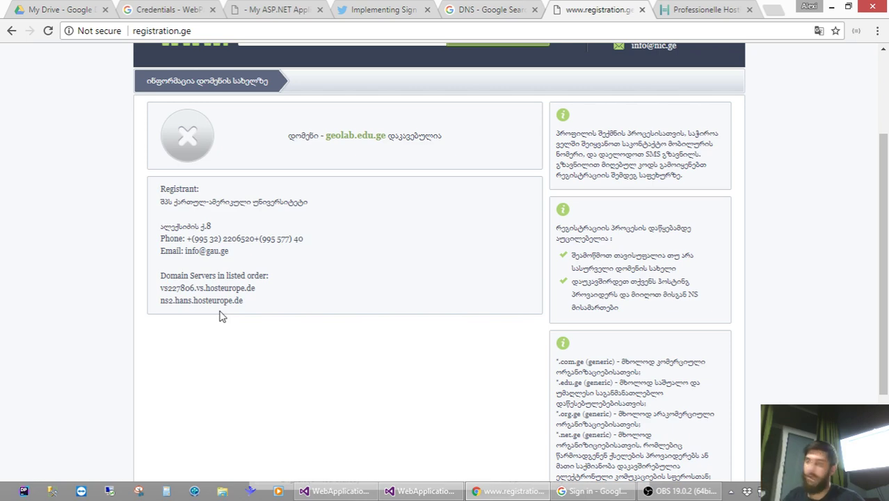
pyautogui.scroll(3, 297, 233)
pyautogui.rightClick(191, 99)
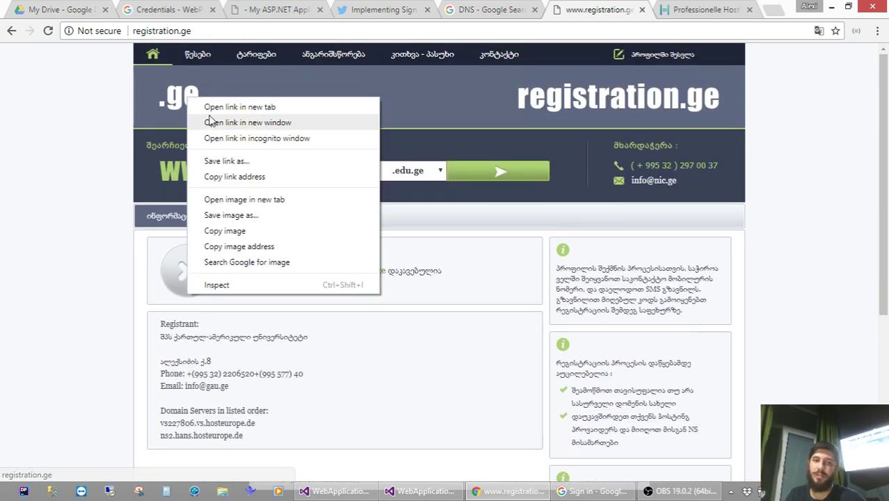
pyautogui.click(248, 123)
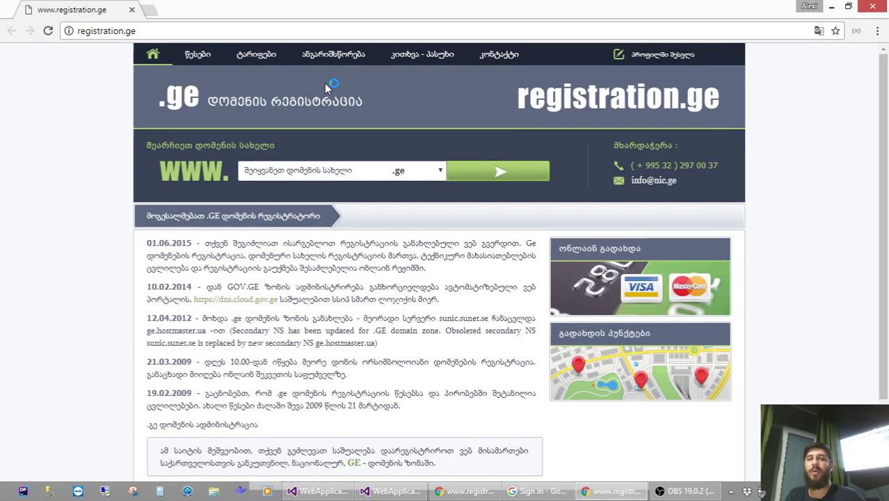
pyautogui.moveTo(327, 10); pyautogui.dragTo(452, 15)
pyautogui.click(475, 187)
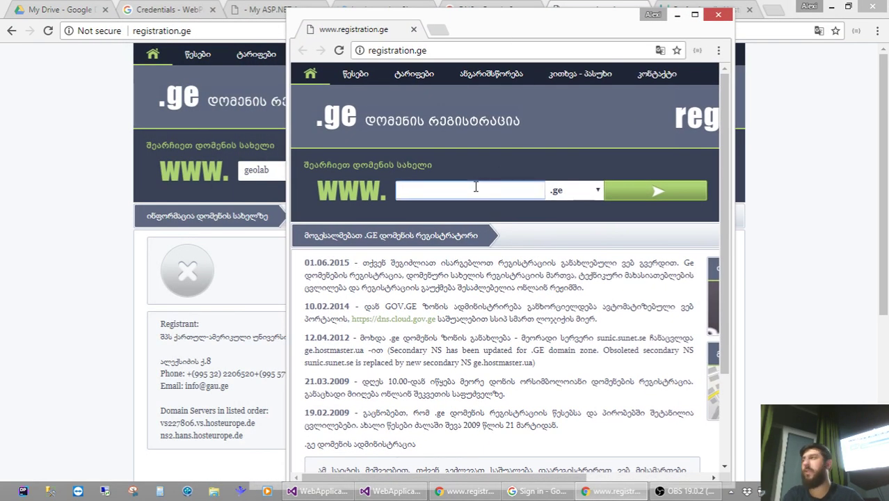
pyautogui.write('saba')
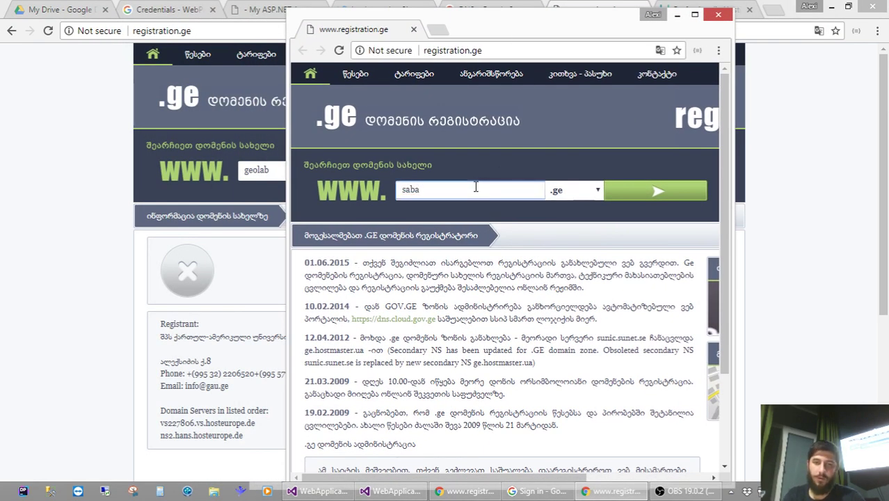
pyautogui.click(596, 190)
pyautogui.click(581, 212)
pyautogui.click(654, 190)
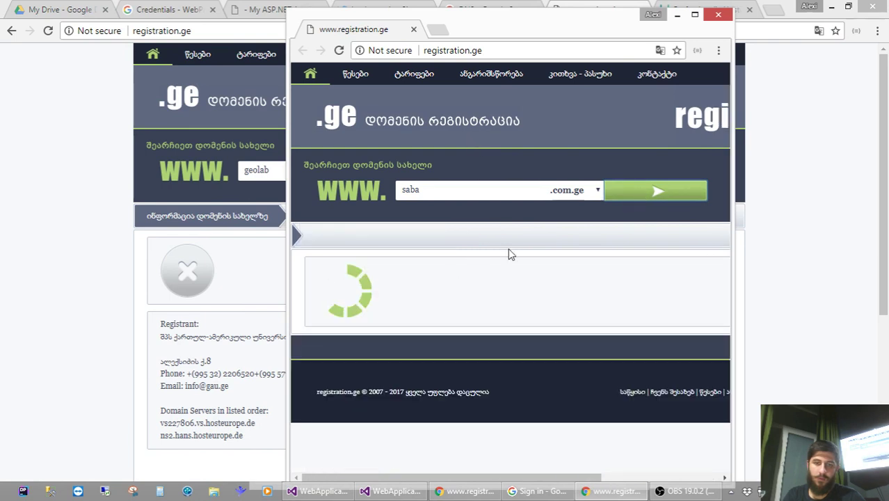
pyautogui.click(448, 195)
pyautogui.press('Return')
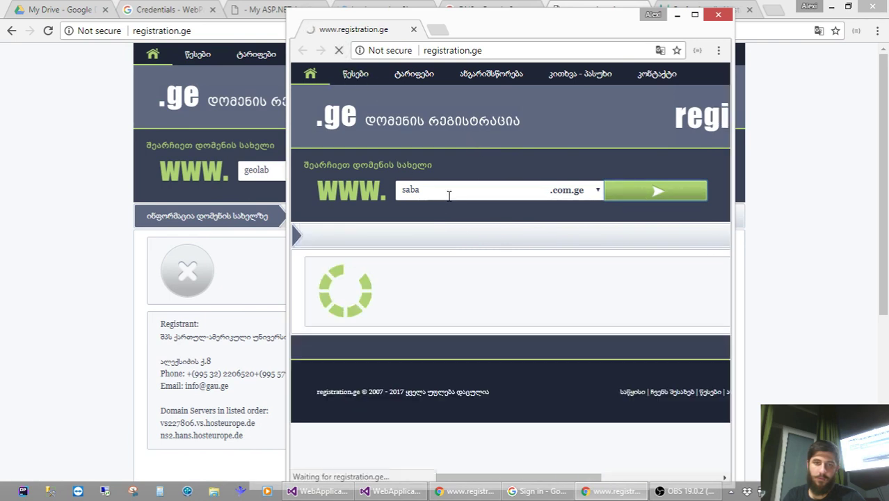
pyautogui.click(413, 29)
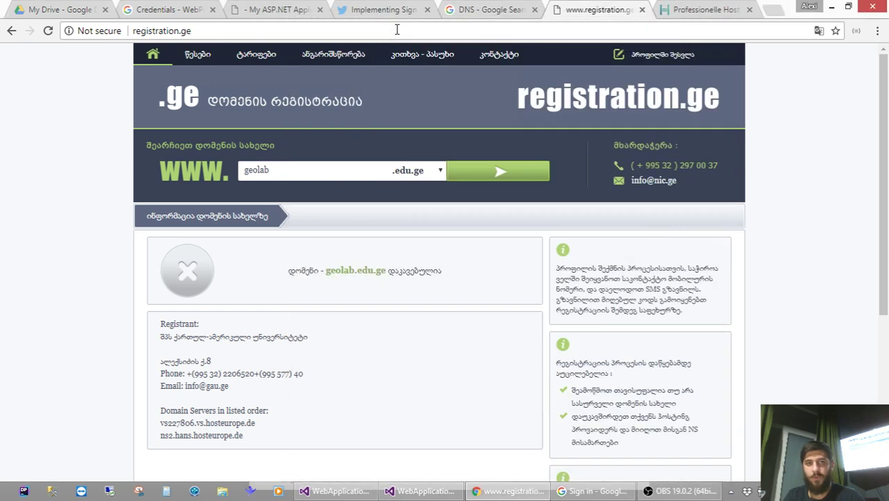
# - Open registration.ge in a new incognito window and place that window beside the geolab.edu.ge registration details
pyautogui.hotkey('ctrl', 'shift', 'n')
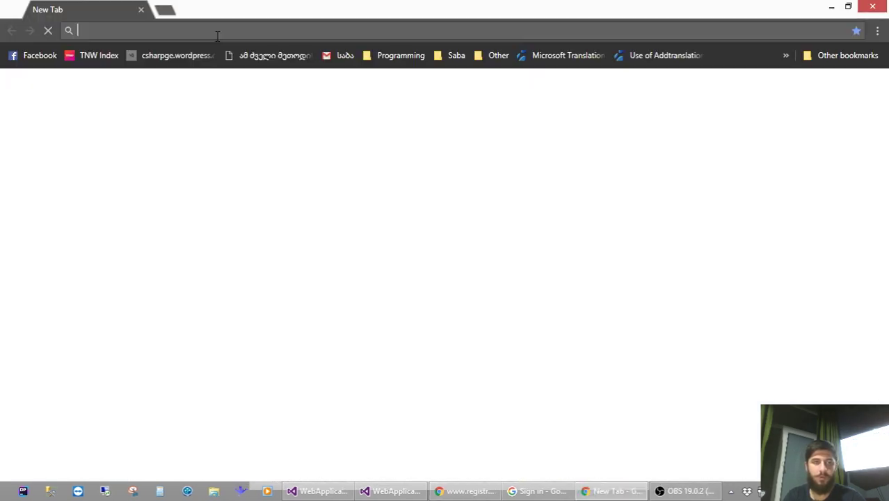
pyautogui.write('registration.ge')
pyautogui.press('Return')
pyautogui.moveTo(218, 7); pyautogui.dragTo(476, 39)
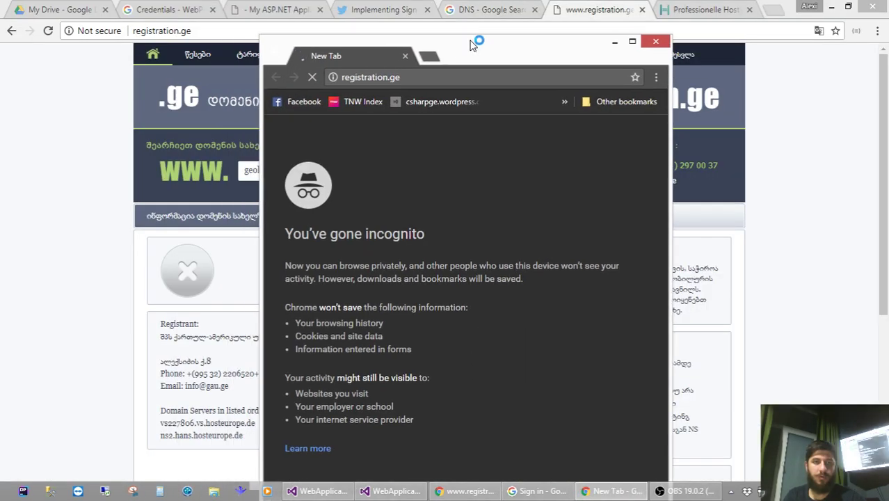
pyautogui.press('super+Right')
# - Look up the registration details of saba.com.ge in the incognito window and highlight its listed domain servers
pyautogui.click(657, 224)
pyautogui.write('saba')
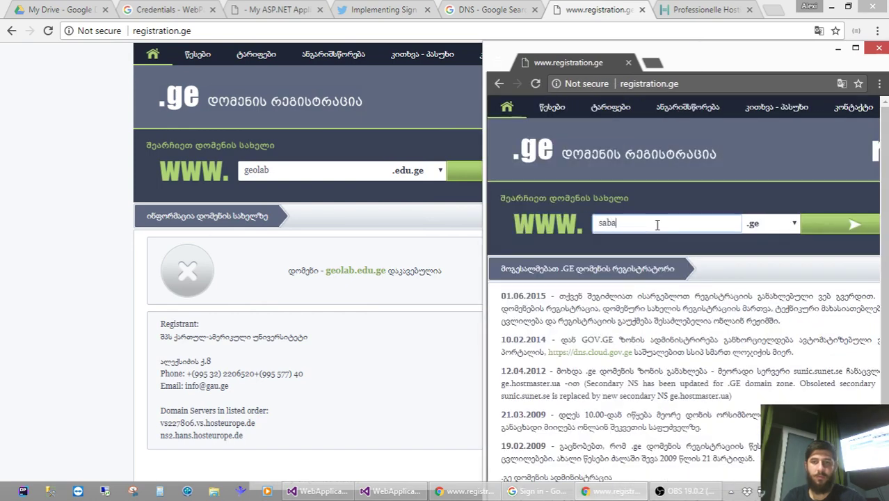
pyautogui.click(755, 225)
pyautogui.click(763, 239)
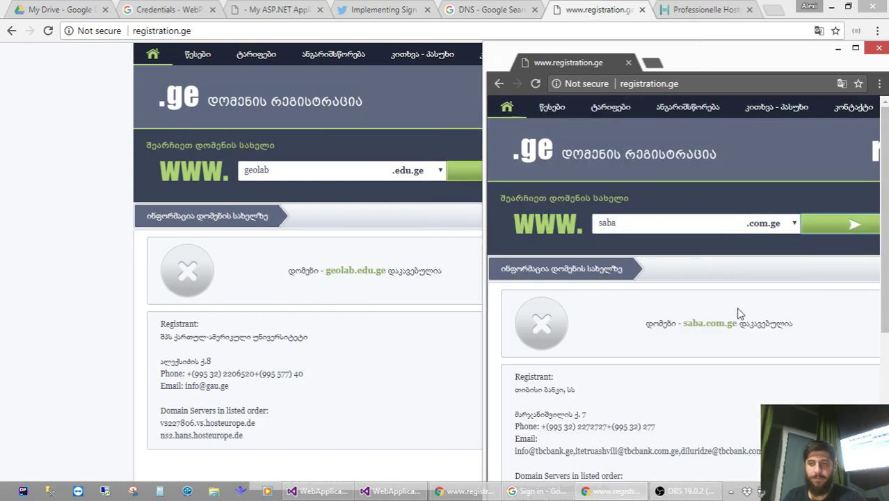
pyautogui.scroll(-3, 698, 342)
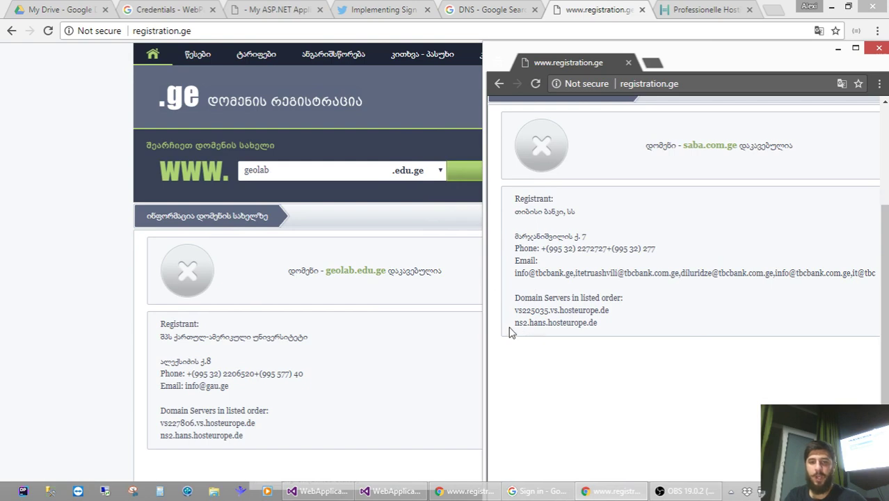
pyautogui.moveTo(519, 323); pyautogui.dragTo(548, 310)
pyautogui.click(628, 330)
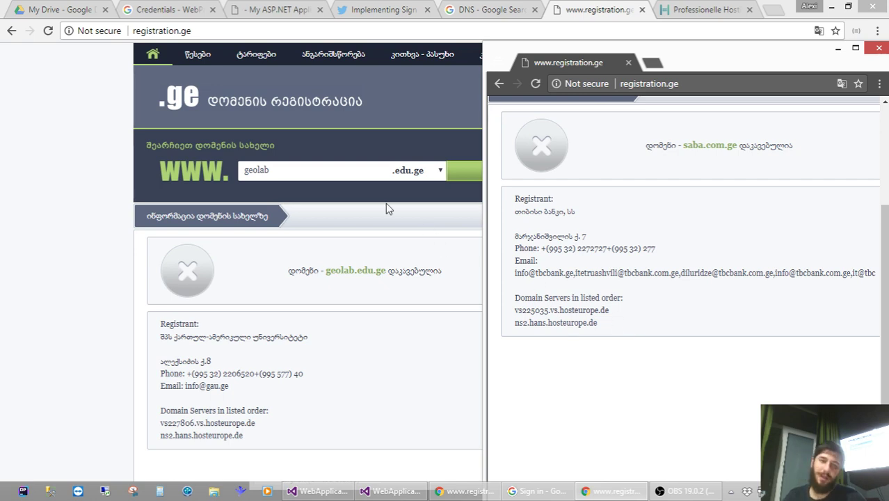
# - Return to the original registration.ge window and look up the domain tsnuli.edu.ge
pyautogui.click(335, 170)
pyautogui.hotkey('ctrl', 'a')
pyautogui.press('BackSpace')
pyautogui.write('tsnuli')
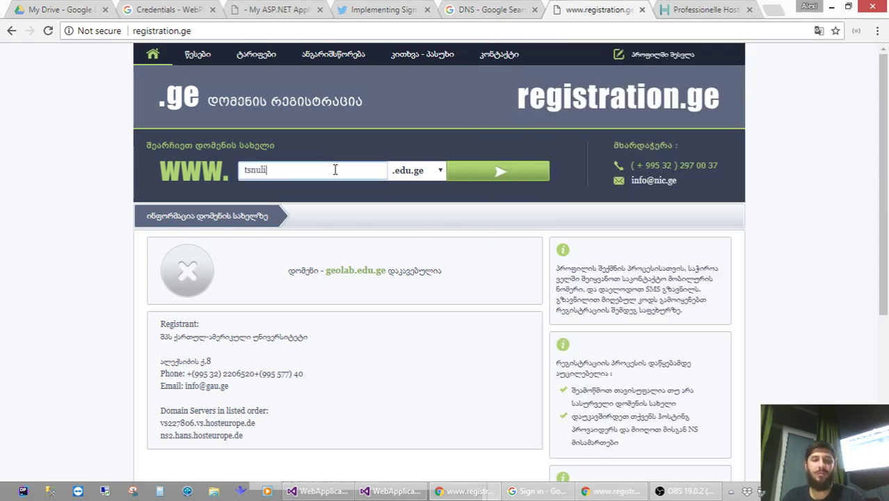
pyautogui.press('Return')
pyautogui.scroll(-2, 335, 169)
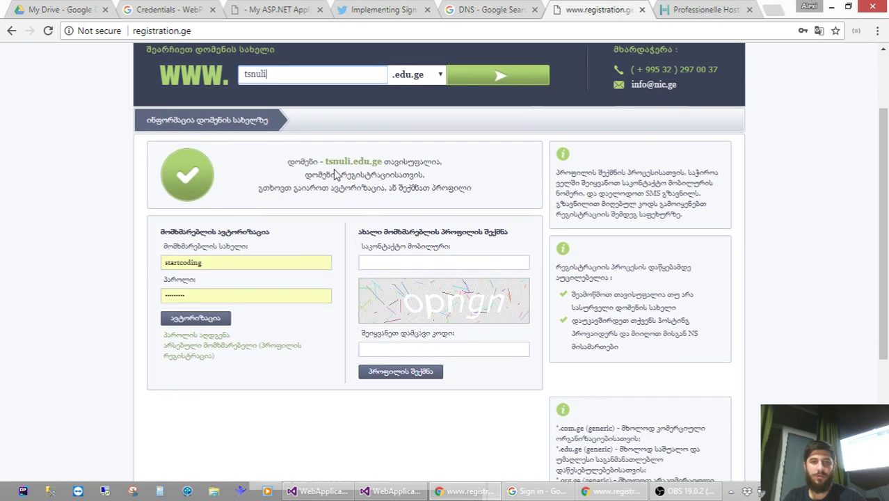
# - Change the extension to .ge and look up the registration details and domain servers of tsnuli.ge
pyautogui.click(410, 74)
pyautogui.click(400, 112)
pyautogui.click(458, 78)
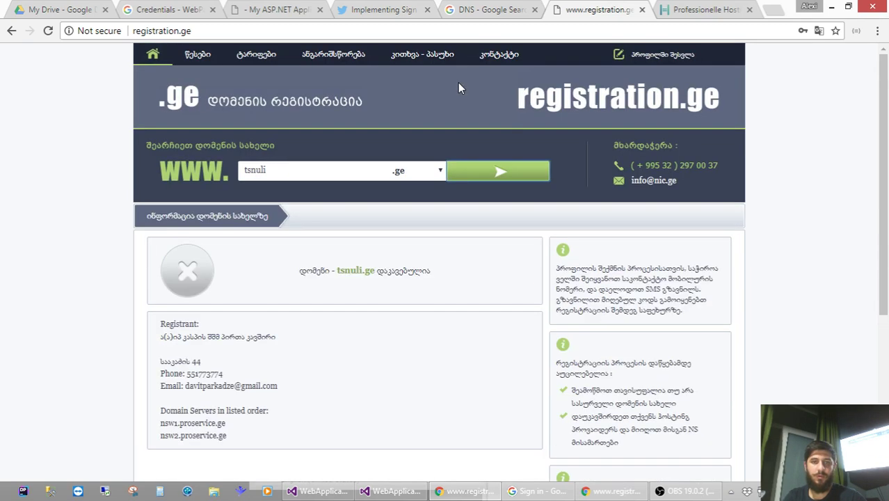
pyautogui.scroll(-3, 218, 226)
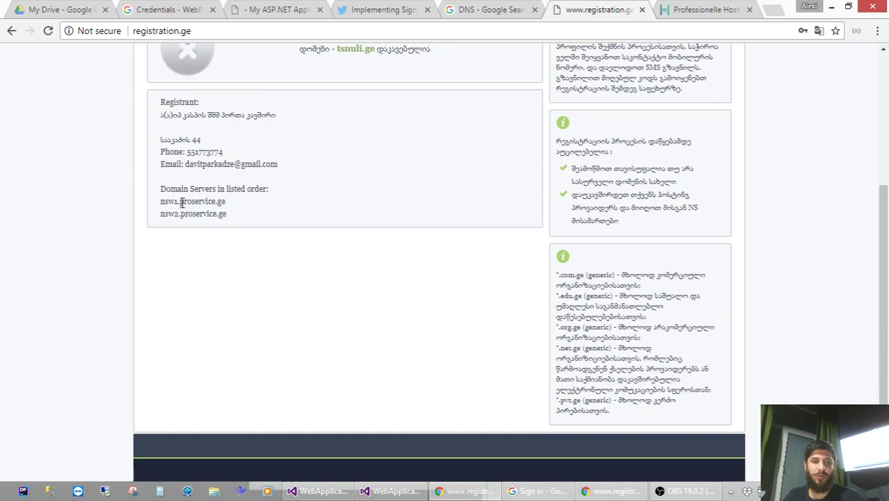
# - Copy proservice.ge from the first listed domain server and open that address in a new browser tab
pyautogui.moveTo(180, 201); pyautogui.dragTo(229, 210)
pyautogui.hotkey('ctrl', 'c')
pyautogui.hotkey('ctrl', 't')
pyautogui.hotkey('ctrl', 'v')
pyautogui.press('Return')
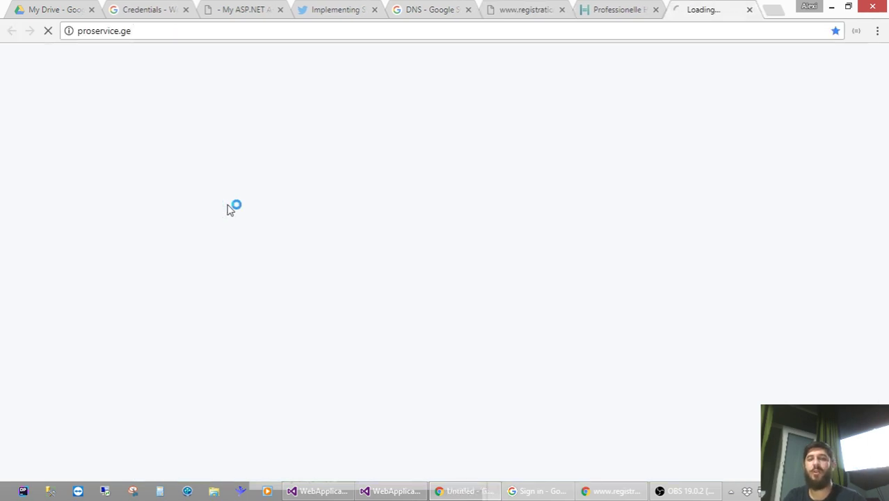
# - Return to the tsnuli.ge registration details and clear the text selection
pyautogui.click(640, 9)
pyautogui.click(527, 9)
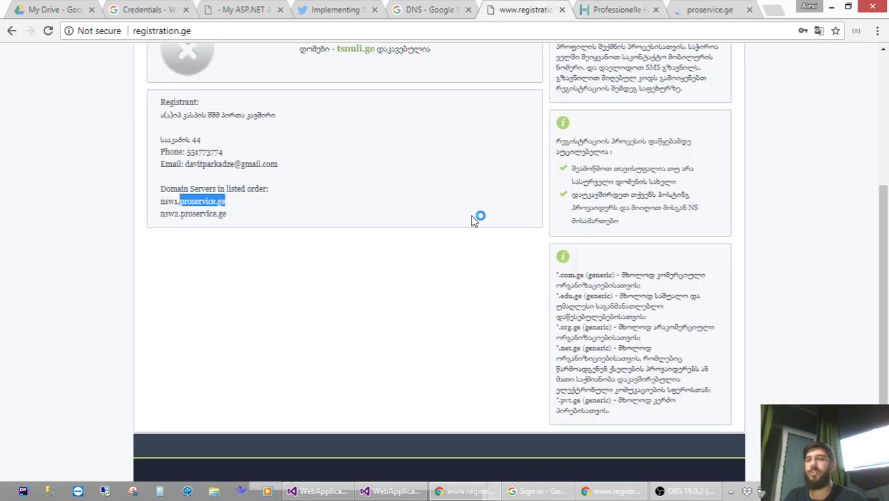
pyautogui.click(464, 263)
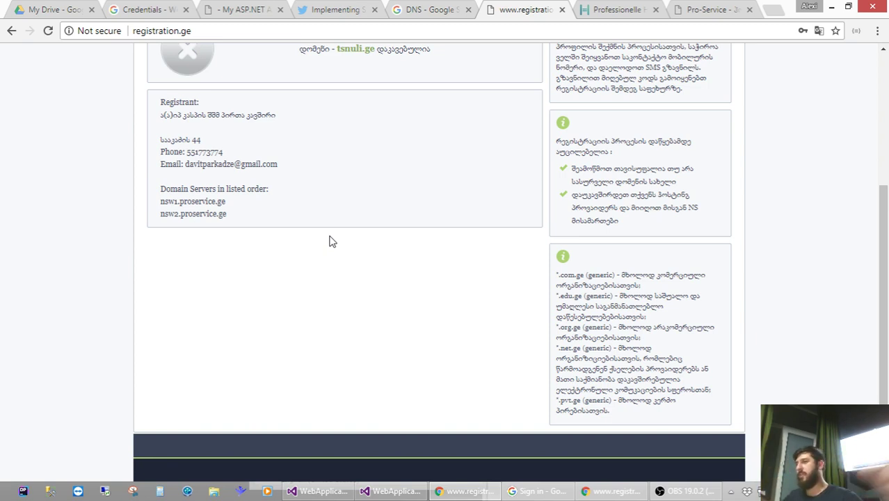
# - Look up the registration details of startcoding.ge
pyautogui.scroll(-1, 330, 242)
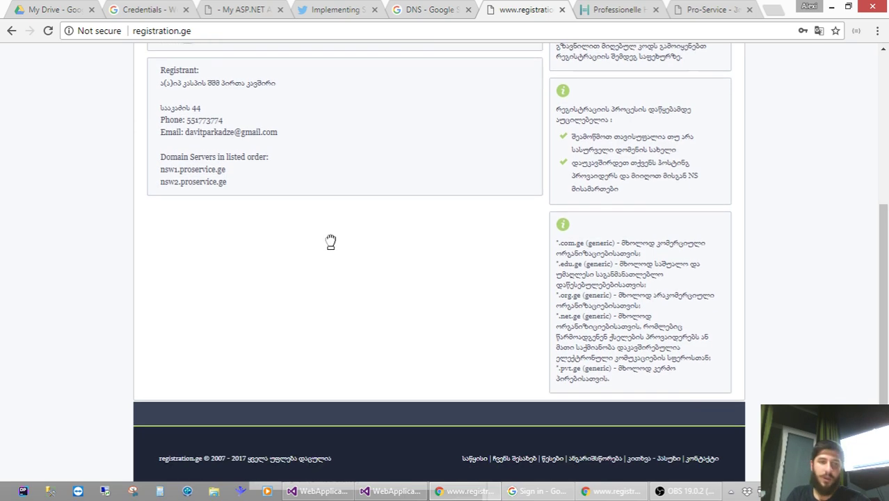
pyautogui.scroll(5, 330, 242)
pyautogui.click(384, 169)
pyautogui.hotkey('ctrl', 'a')
pyautogui.write('s')
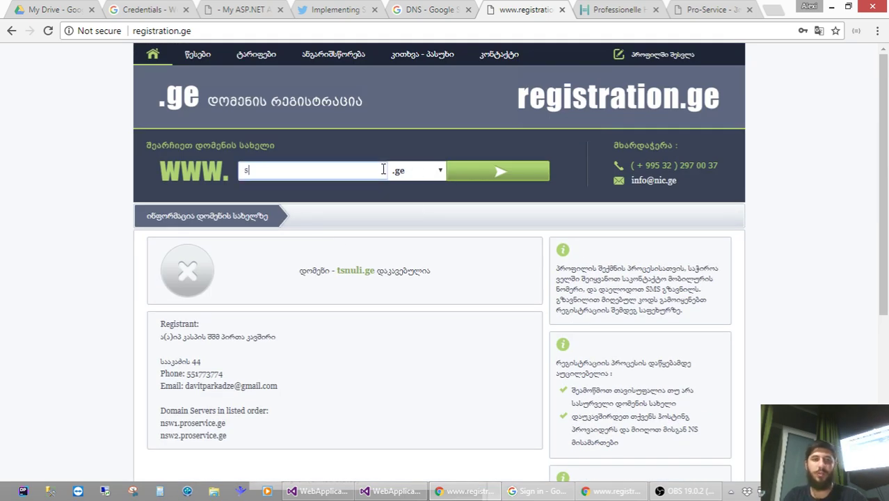
pyautogui.write('tartcoding')
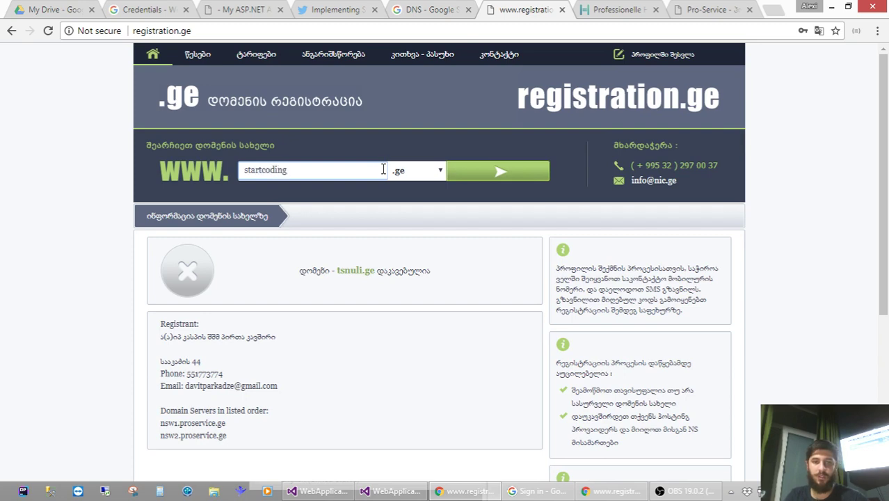
pyautogui.press('Return')
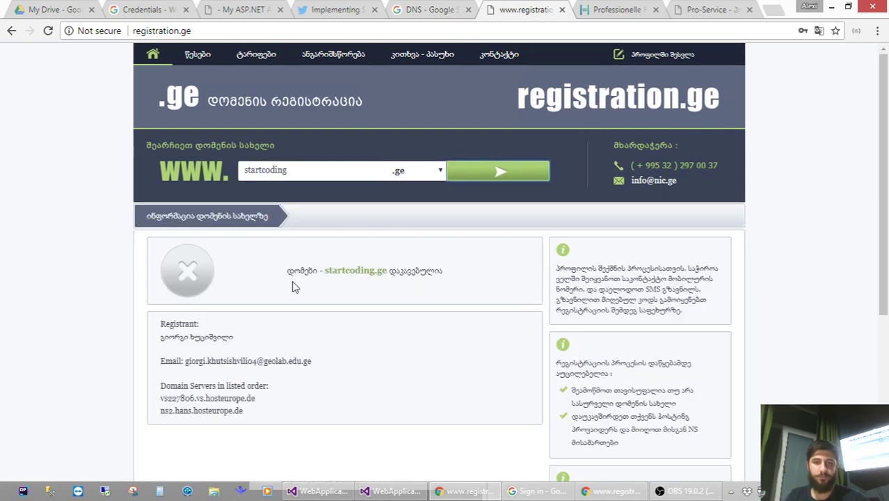
# - Highlight both domain servers listed for startcoding.ge, clear the selection, and review the registration details on the page
pyautogui.scroll(-2, 125, 257)
pyautogui.moveTo(160, 268); pyautogui.dragTo(246, 286)
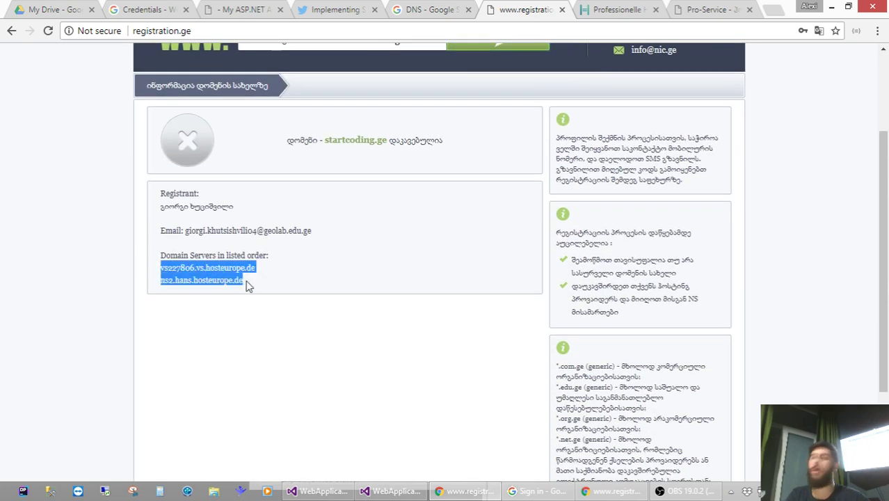
pyautogui.click(247, 285)
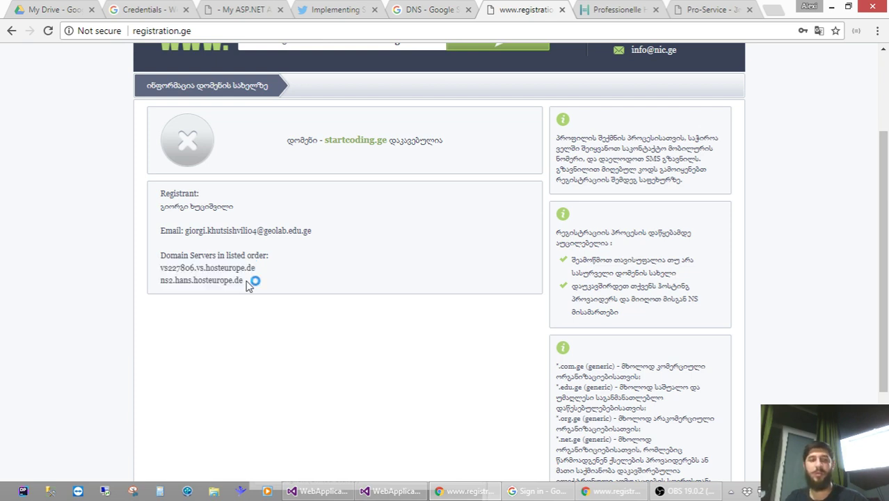
pyautogui.scroll(2, 247, 285)
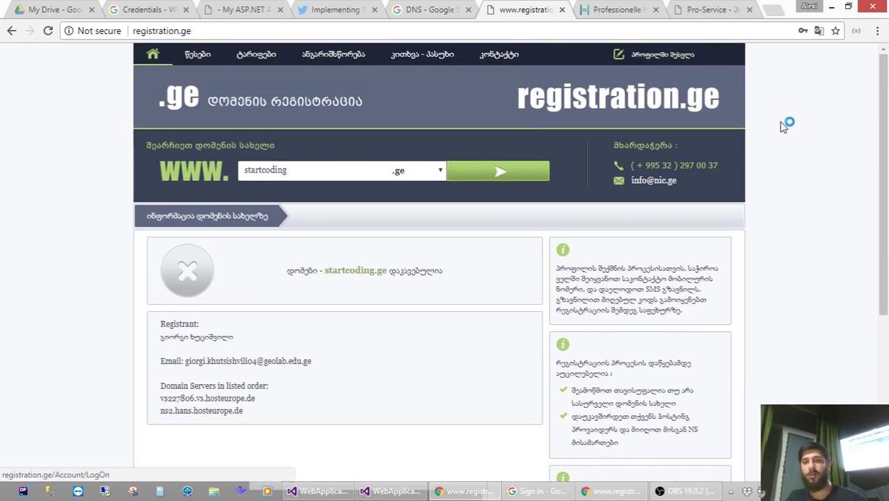
pyautogui.scroll(-3, 783, 126)
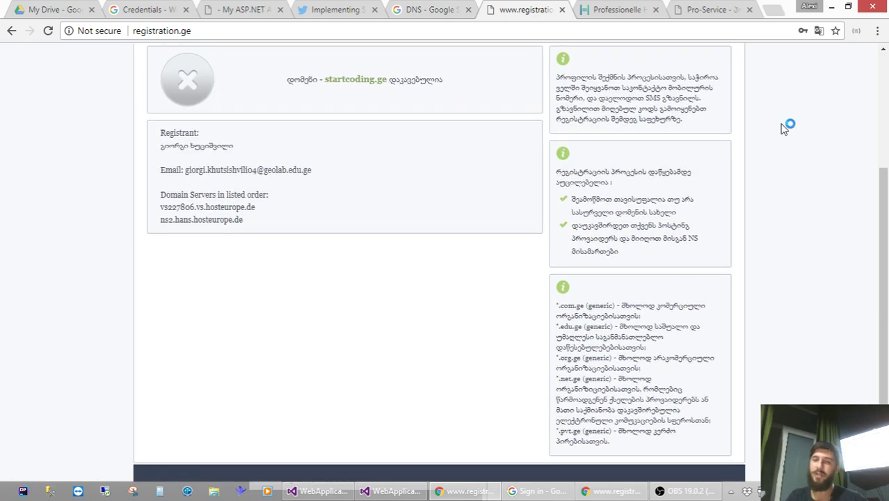
pyautogui.scroll(1, 784, 128)
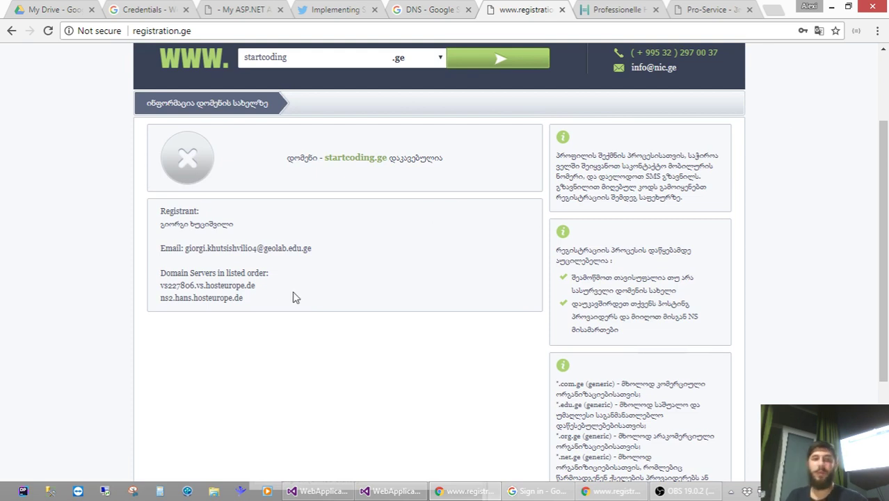
pyautogui.scroll(2, 293, 297)
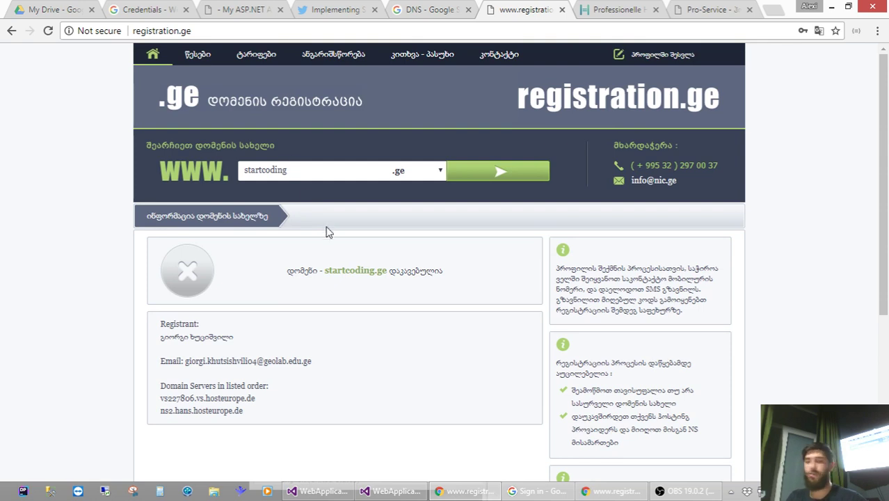
pyautogui.scroll(-2, 328, 230)
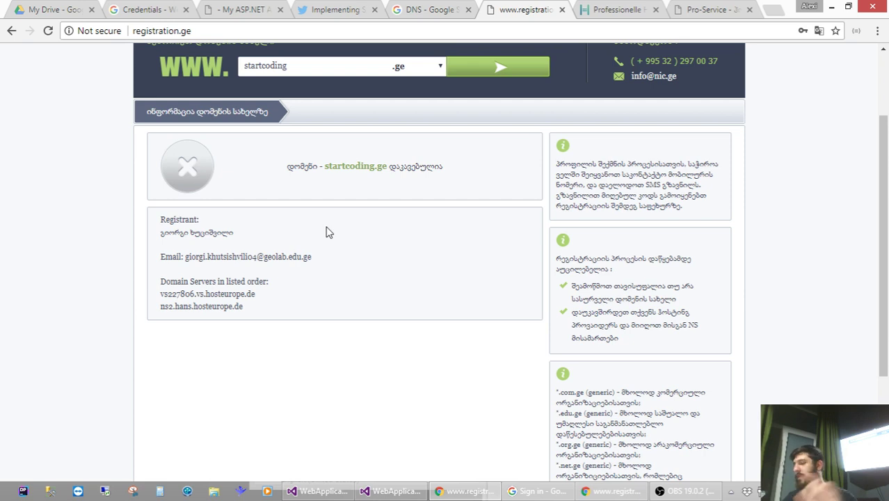
pyautogui.hotkey('ctrl', 'shift', 'n')
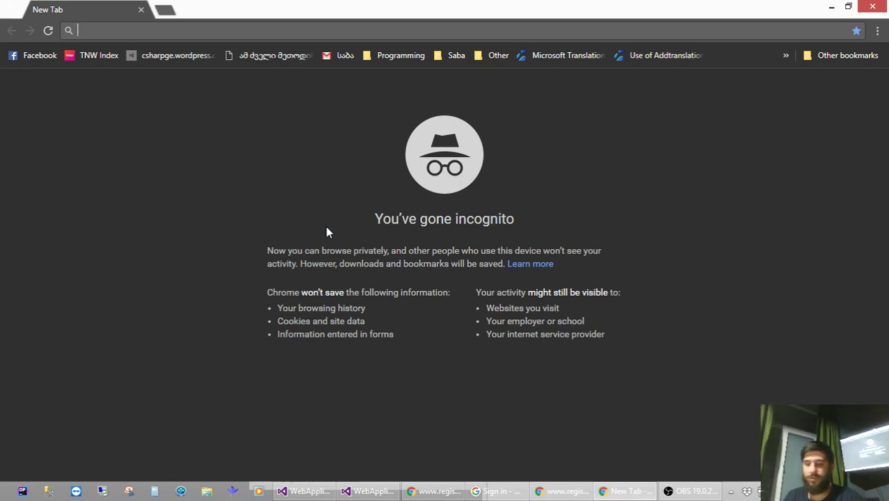
pyautogui.write('5.174')
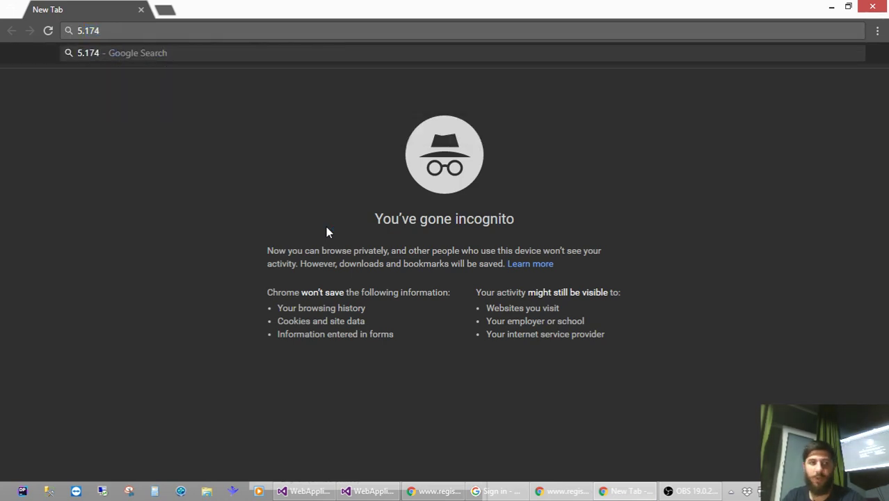
pyautogui.press('BackSpace')
pyautogui.write('5')
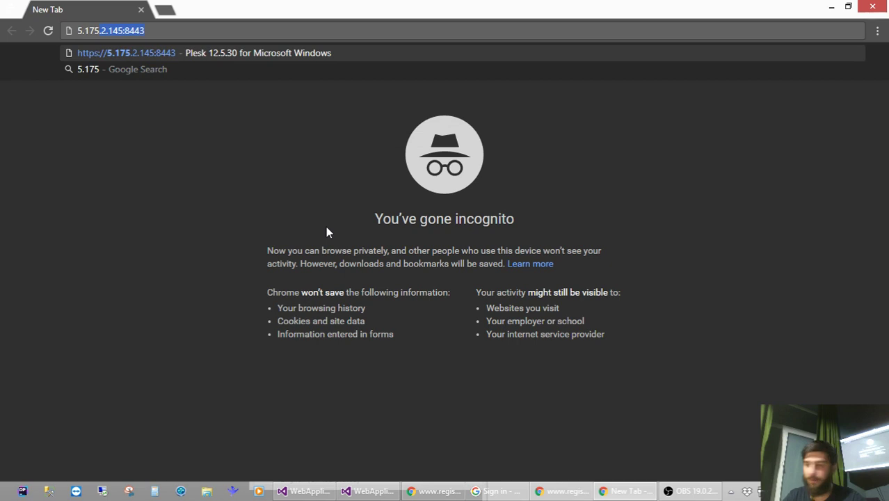
pyautogui.write('.')
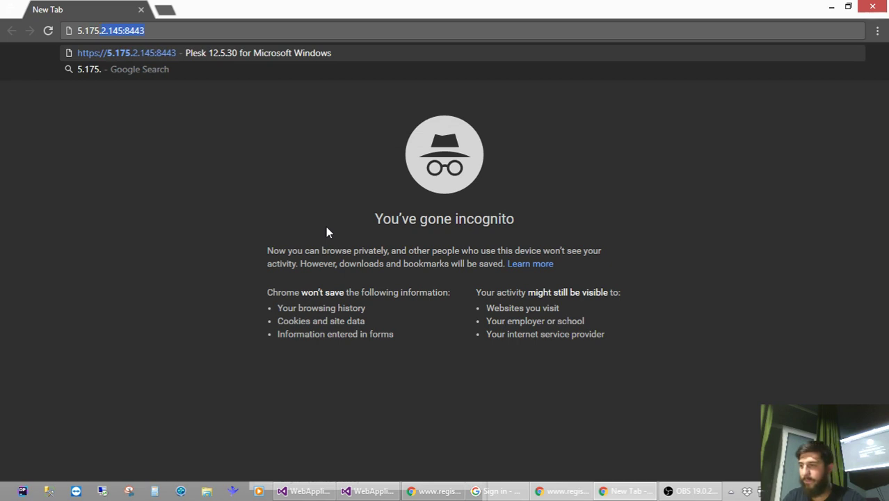
pyautogui.write('2.145')
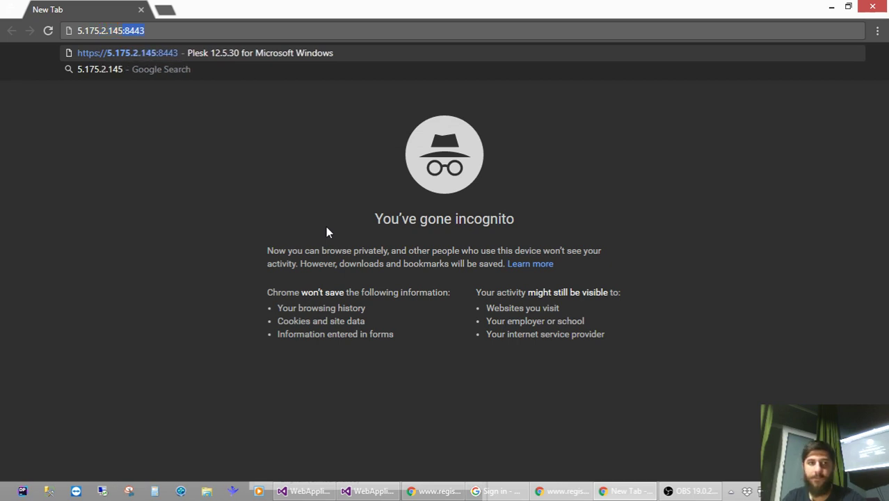
pyautogui.press('Return')
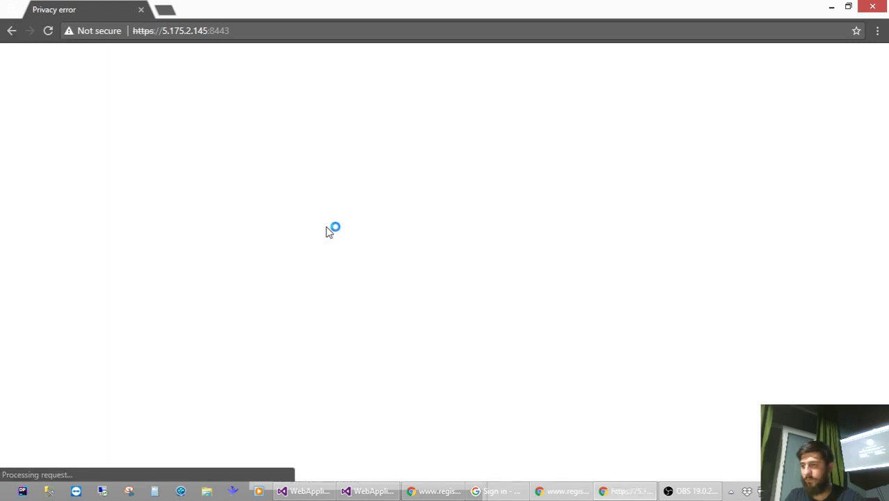
pyautogui.click(287, 302)
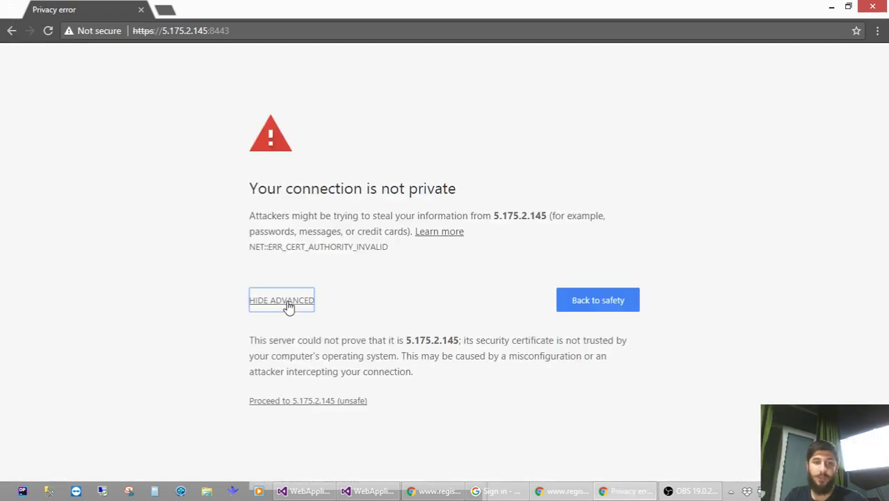
pyautogui.click(328, 400)
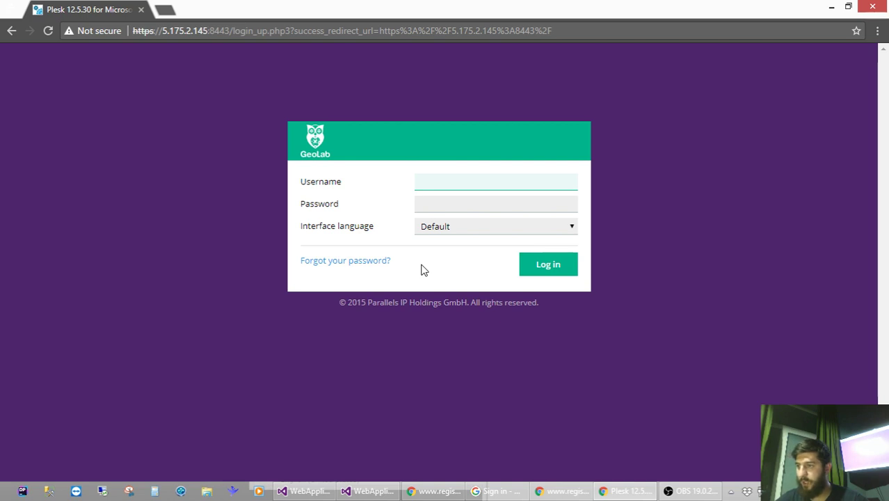
# - Log in to the Plesk hosting panel with the username admin and the account password
pyautogui.write('admin')
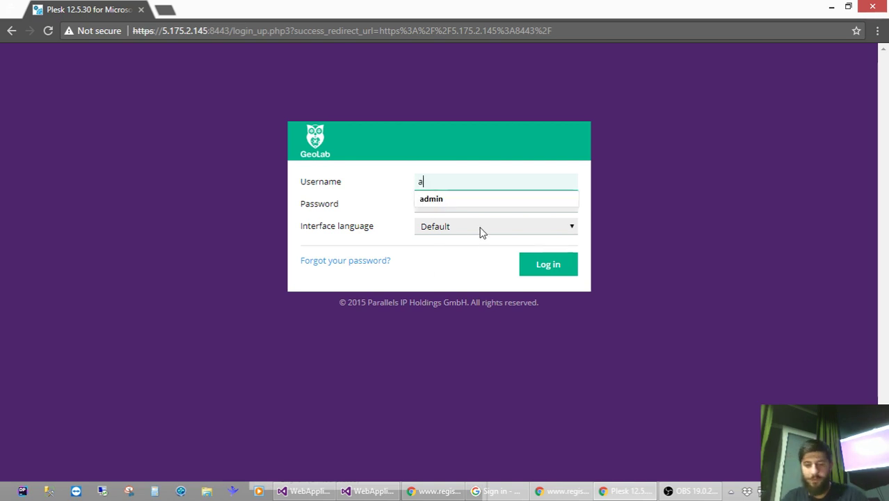
pyautogui.press('Tab')
pyautogui.write('•••')
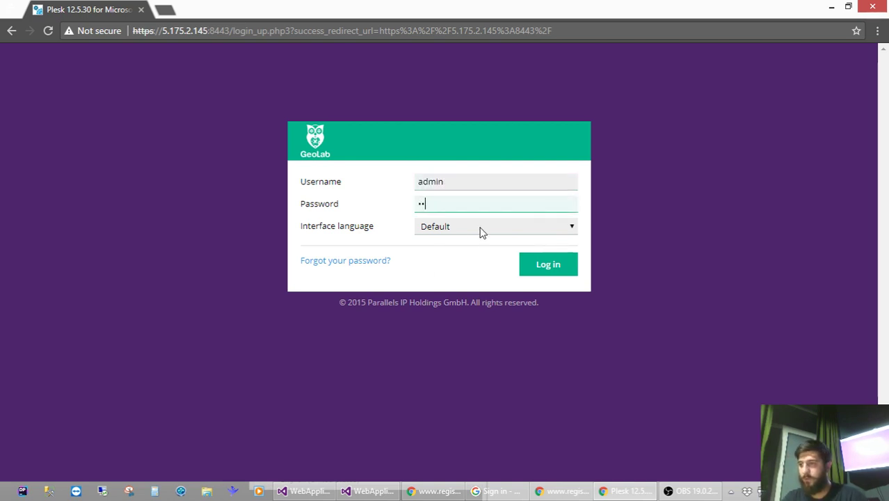
pyautogui.write('•••')
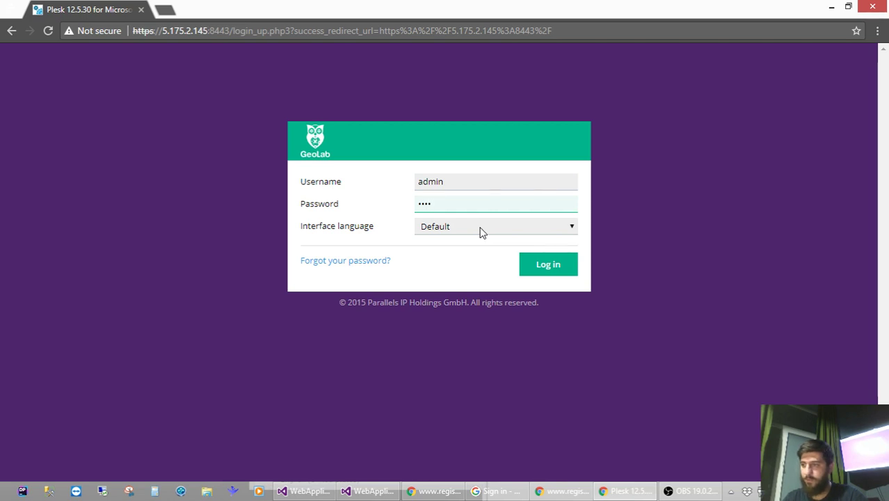
pyautogui.write('••')
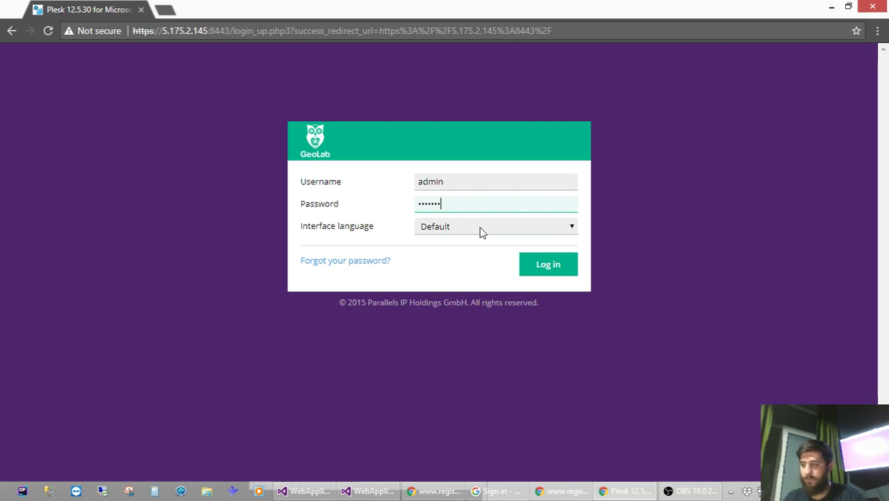
pyautogui.write('•••')
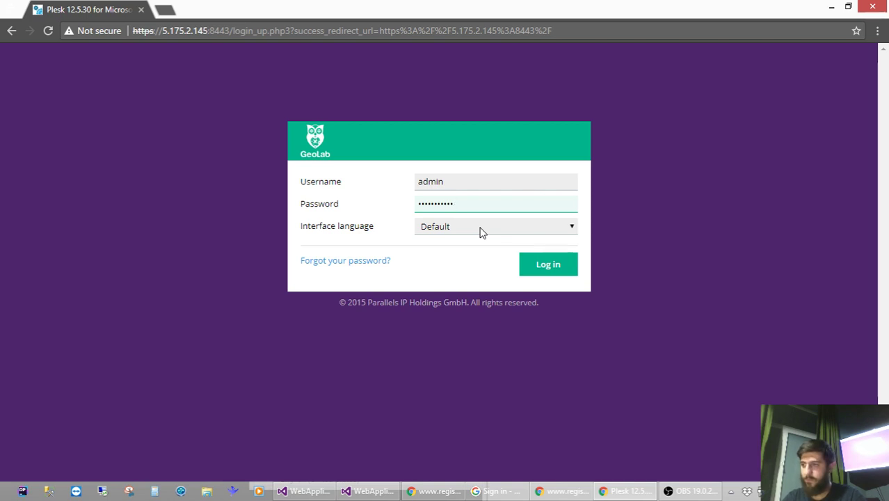
pyautogui.write('•••')
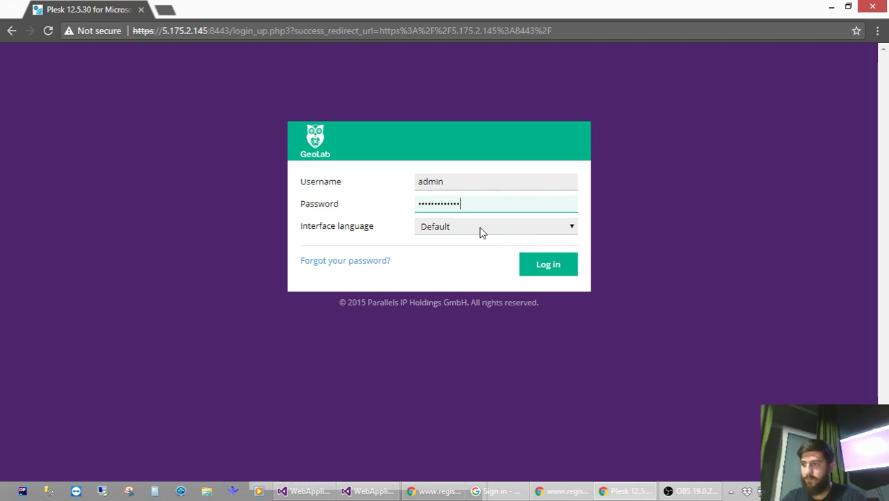
pyautogui.write('•')
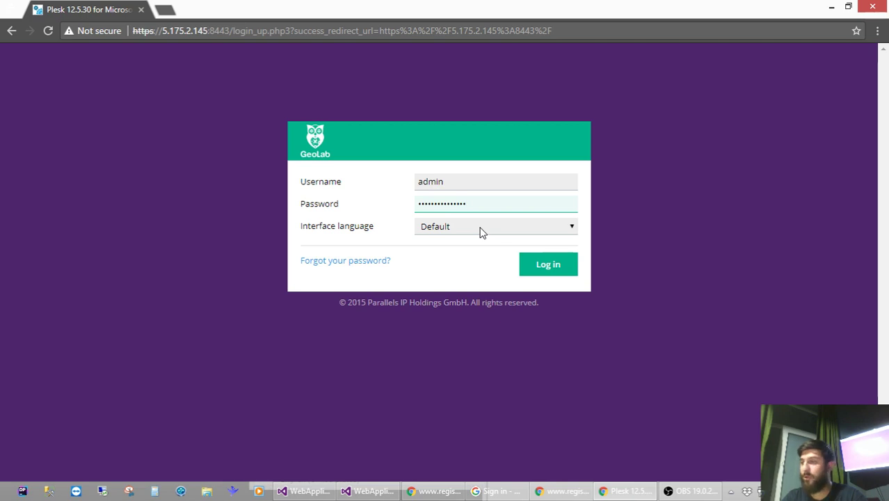
pyautogui.write('••••')
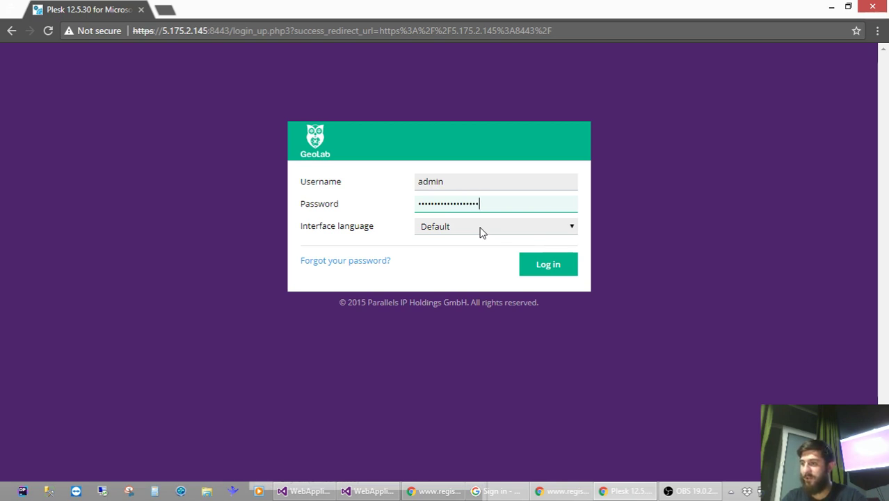
pyautogui.write('••')
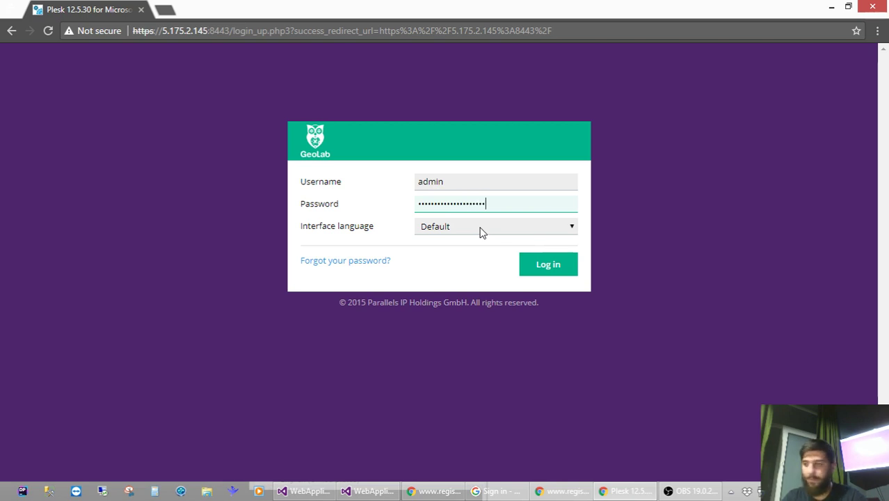
pyautogui.write('••••')
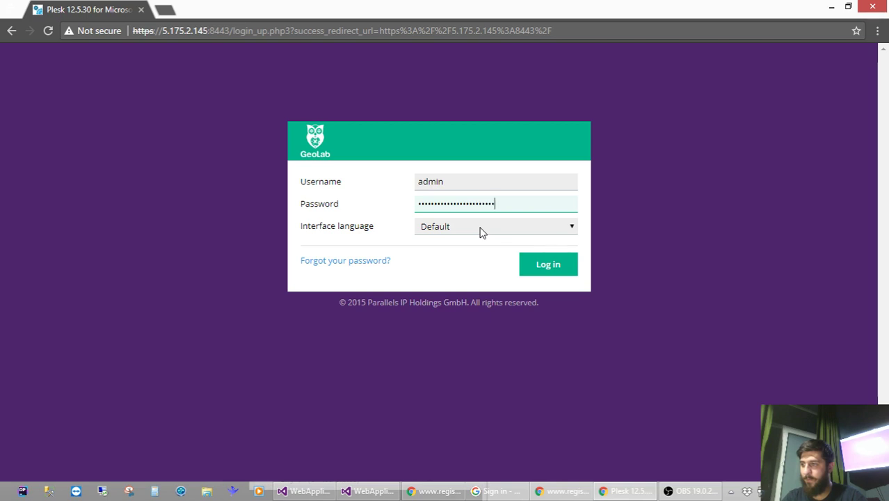
pyautogui.write('•••••••')
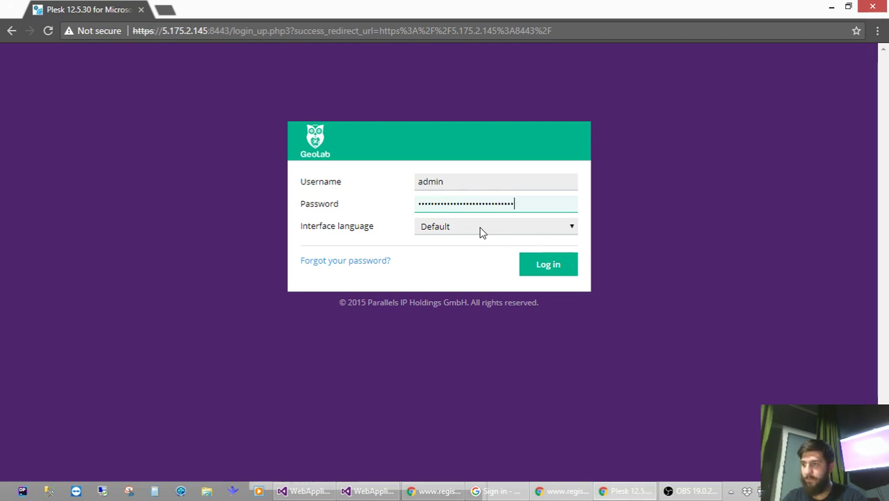
pyautogui.write('•')
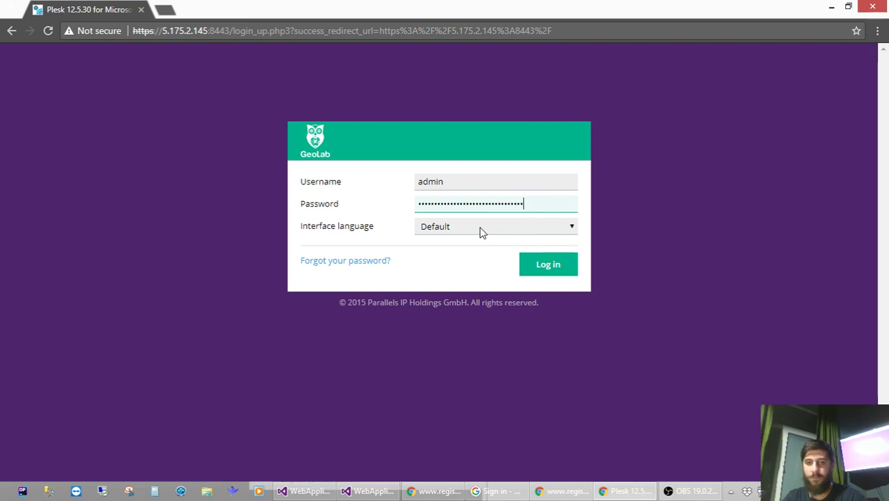
pyautogui.press('Return')
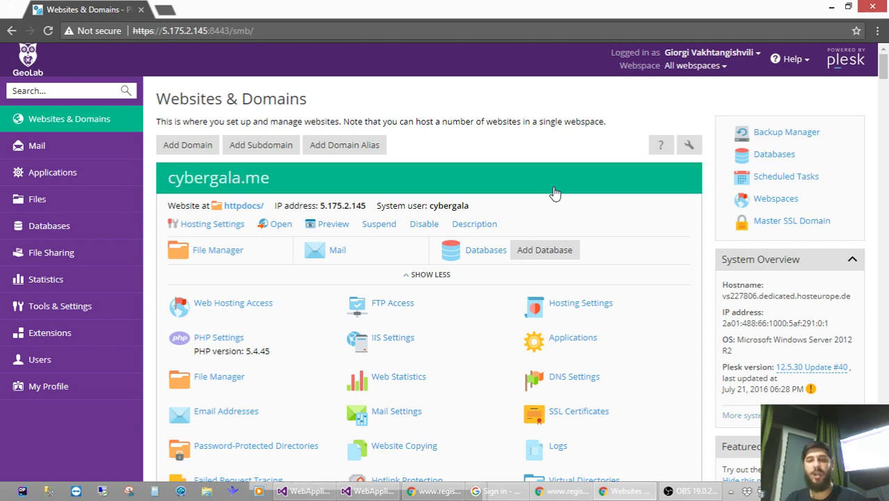
# - Browse the first hosted domains, from cybergala.me to geolab.edu.ge, toggling their tool lists and highlighting the .ge ending of gaakartule.ge
pyautogui.click(238, 183)
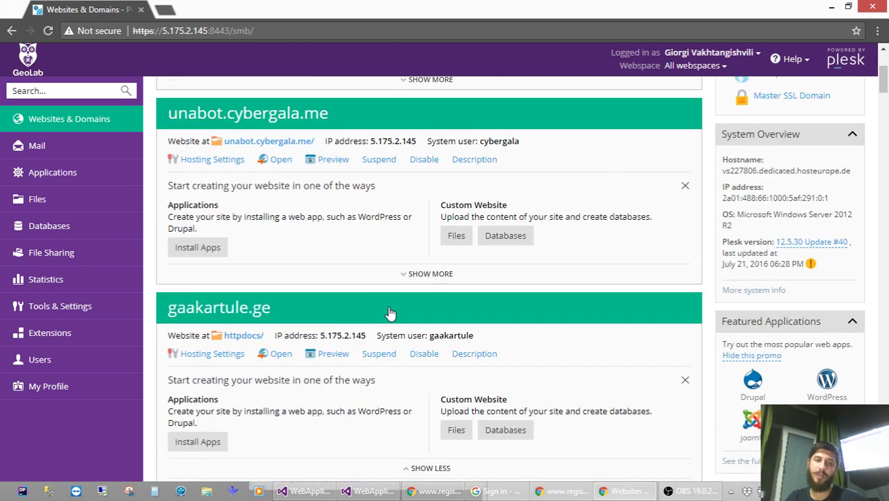
pyautogui.scroll(-3, 391, 314)
pyautogui.click(404, 274)
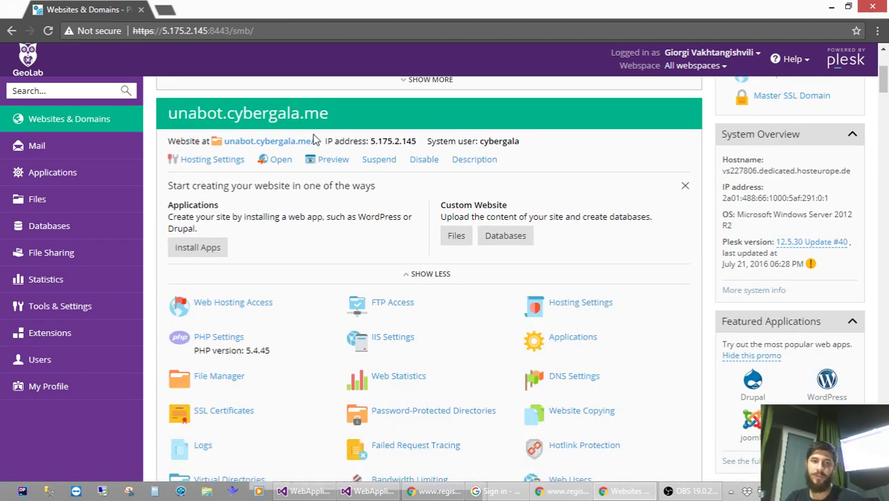
pyautogui.scroll(-2, 322, 212)
pyautogui.moveTo(272, 196); pyautogui.dragTo(253, 197)
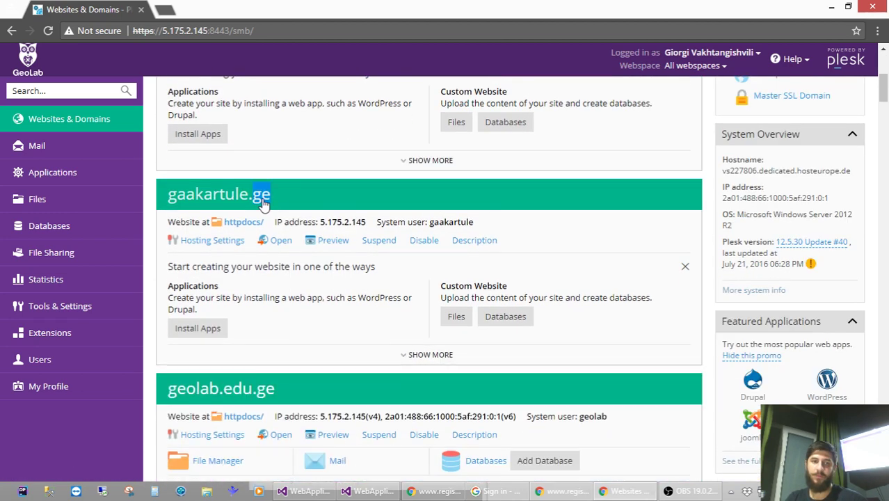
pyautogui.scroll(-1, 375, 287)
pyautogui.scroll(-2, 376, 287)
pyautogui.click(426, 332)
pyautogui.click(425, 459)
pyautogui.scroll(-3, 347, 312)
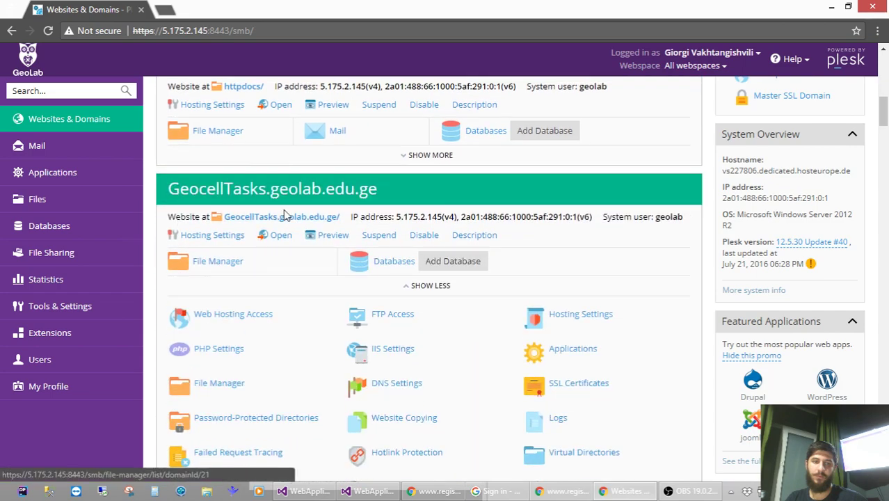
# - Review the geolab.edu.ge subdomains and the remaining hosted domains through cybergala.startcoding.ge, and return toward the start of the list
pyautogui.scroll(-4, 298, 302)
pyautogui.scroll(3, 248, 265)
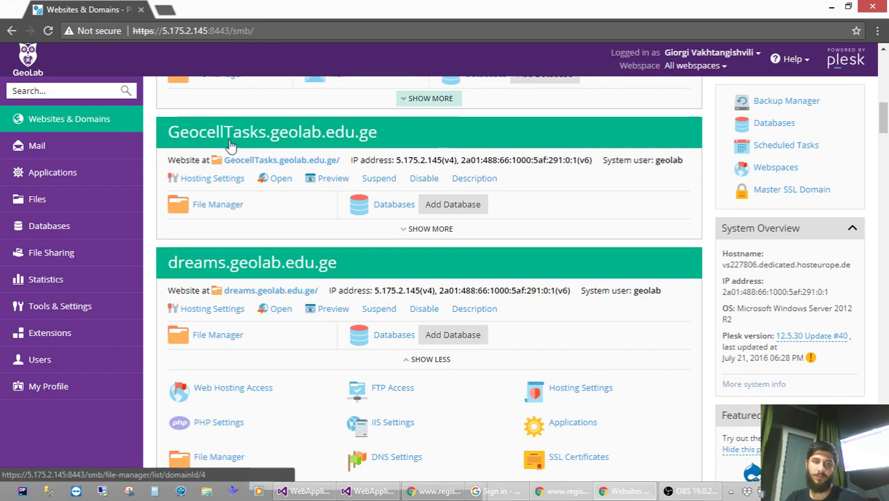
pyautogui.scroll(-5, 248, 264)
pyautogui.scroll(2, 239, 150)
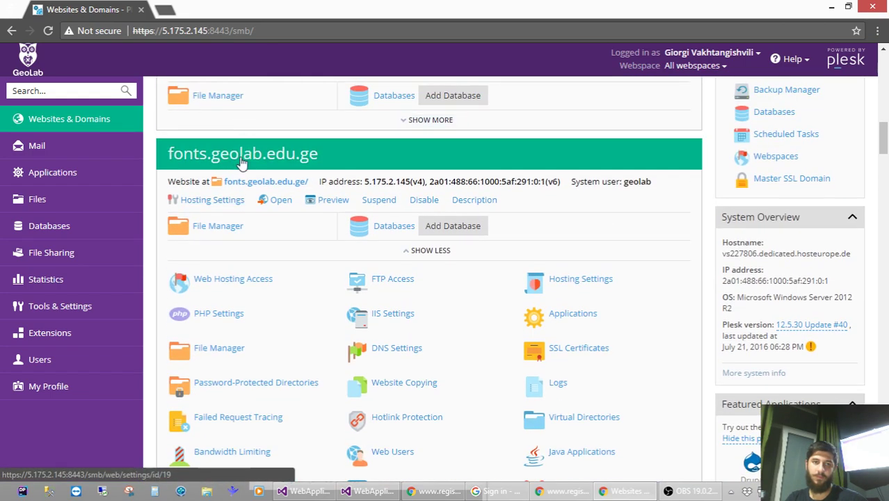
pyautogui.scroll(-3, 238, 155)
pyautogui.scroll(3, 242, 174)
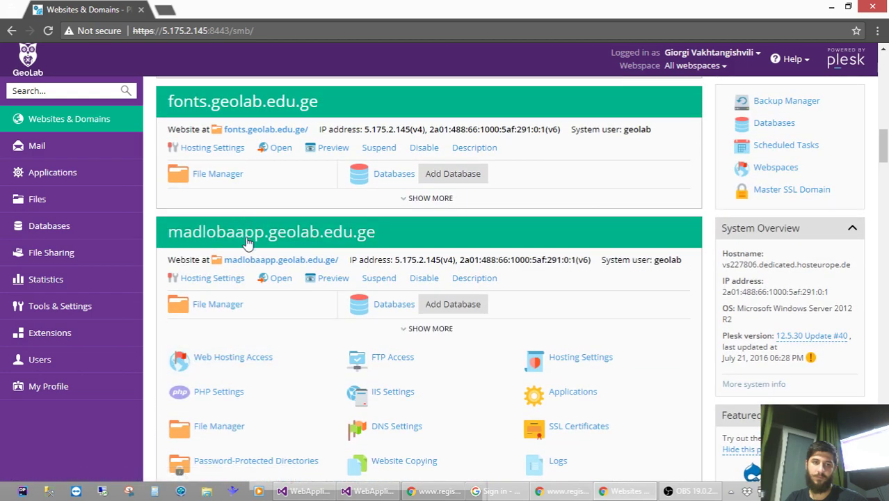
pyautogui.scroll(-5, 249, 188)
pyautogui.scroll(-2, 247, 229)
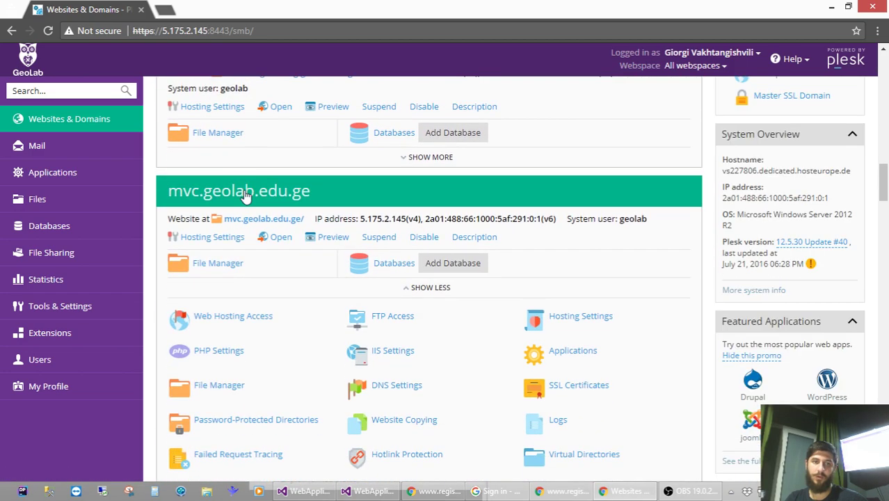
pyautogui.scroll(-3, 251, 270)
pyautogui.scroll(-2, 254, 229)
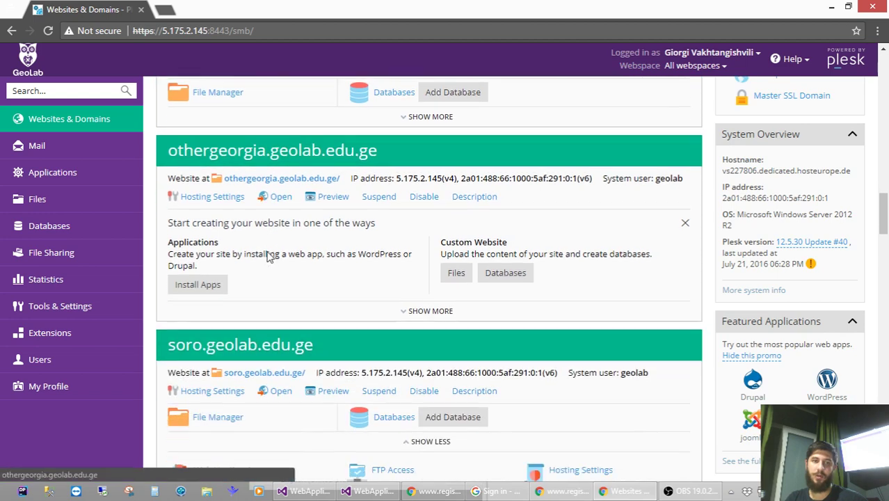
pyautogui.scroll(-2, 259, 301)
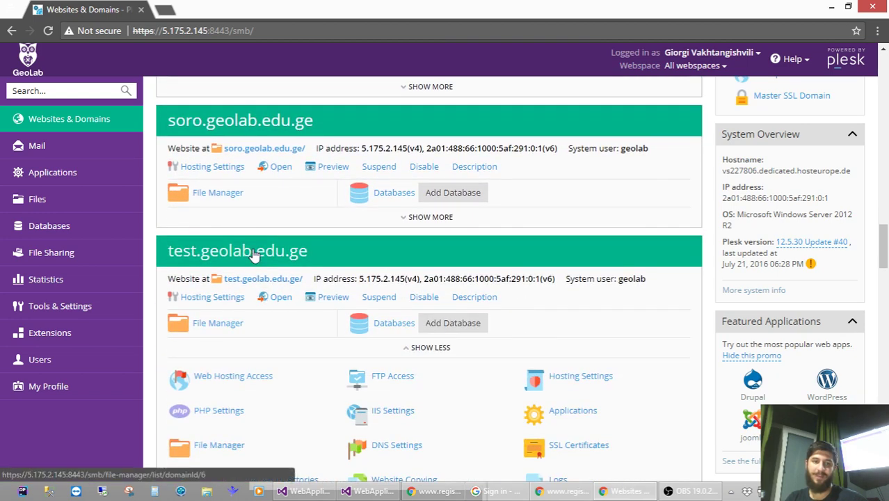
pyautogui.scroll(-3, 282, 299)
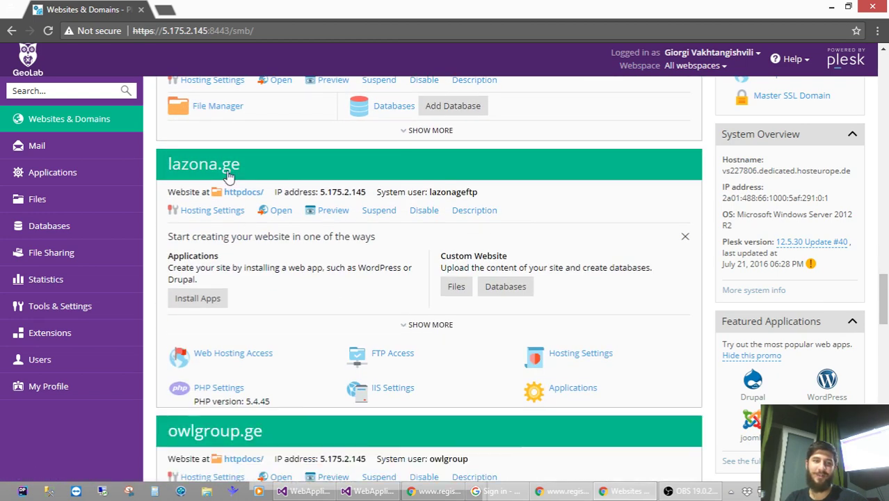
pyautogui.scroll(-2, 273, 293)
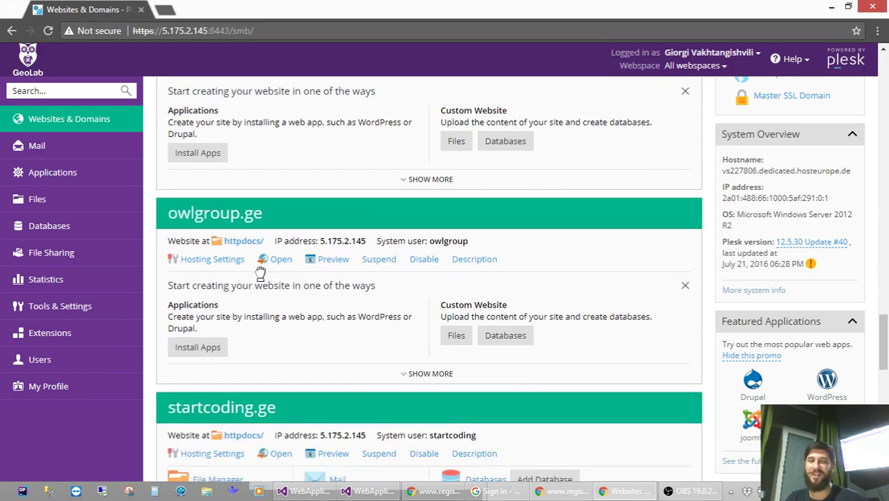
pyautogui.scroll(-5, 289, 256)
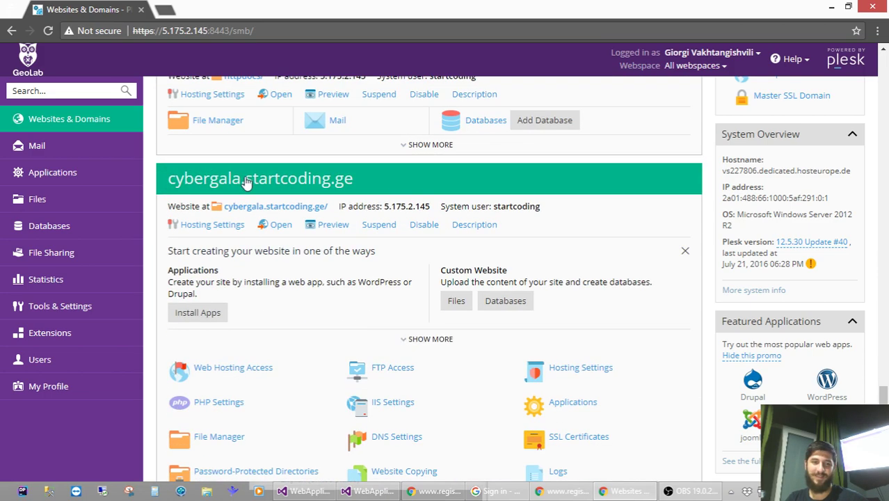
pyautogui.scroll(-1, 239, 273)
pyautogui.scroll(10, 239, 273)
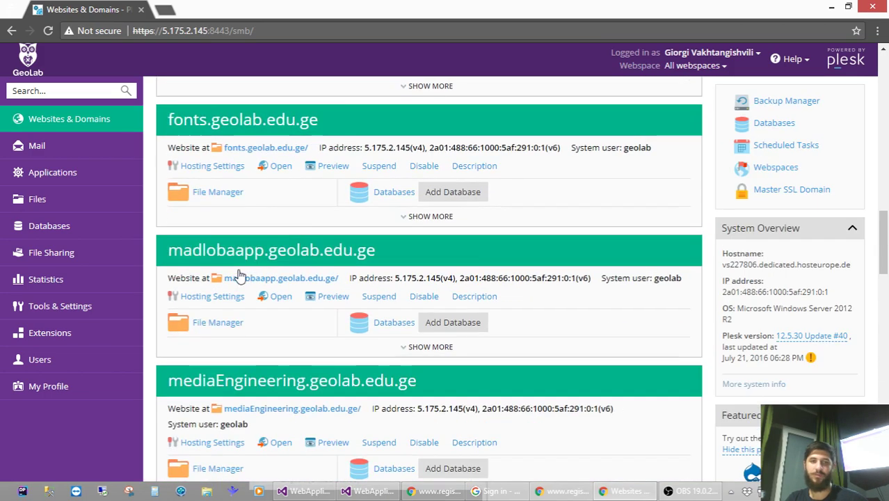
# - Find startcoding.ge near the end of the hosted domains list, remove its website and confirm the removal
pyautogui.scroll(3, 244, 264)
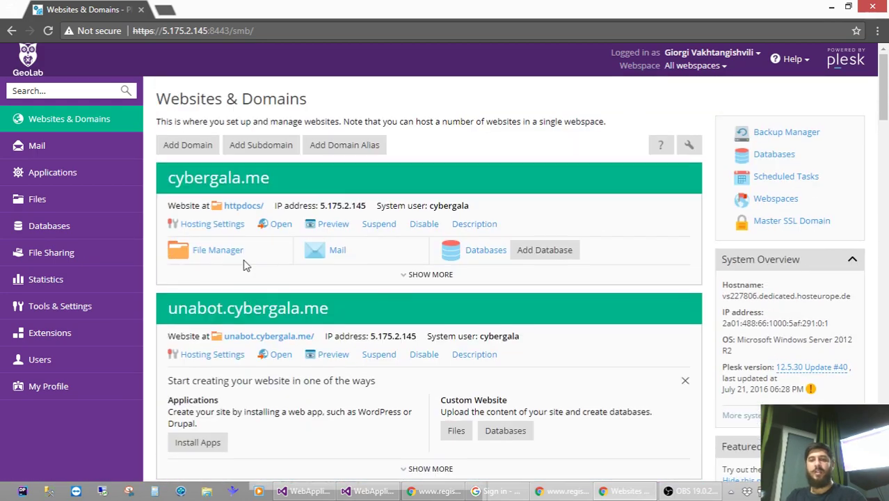
pyautogui.scroll(-3, 424, 165)
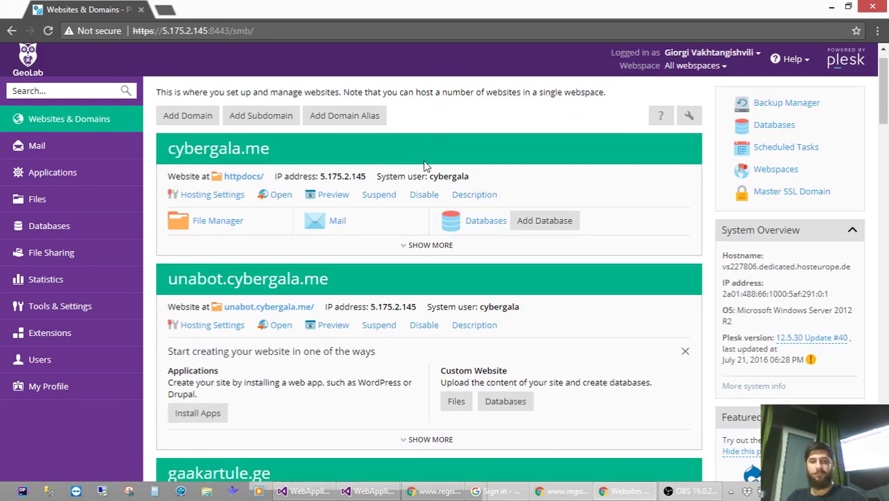
pyautogui.scroll(3, 424, 163)
pyautogui.scroll(-9, 425, 162)
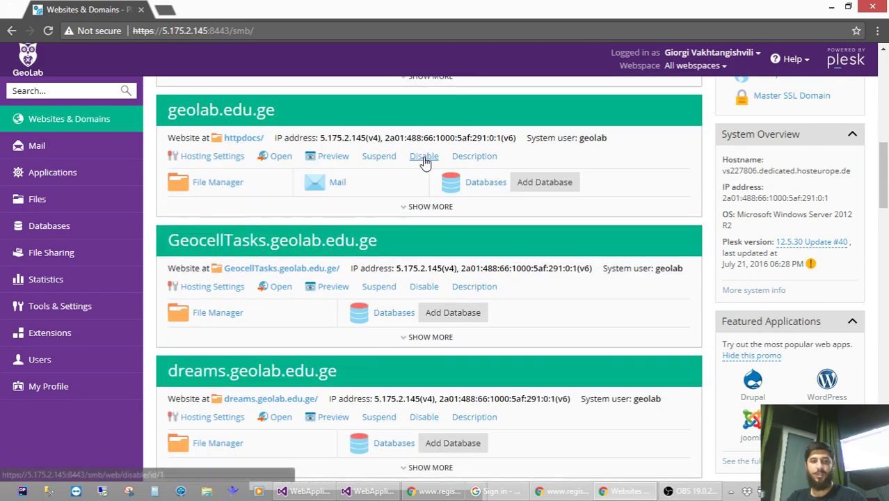
pyautogui.scroll(-2, 425, 164)
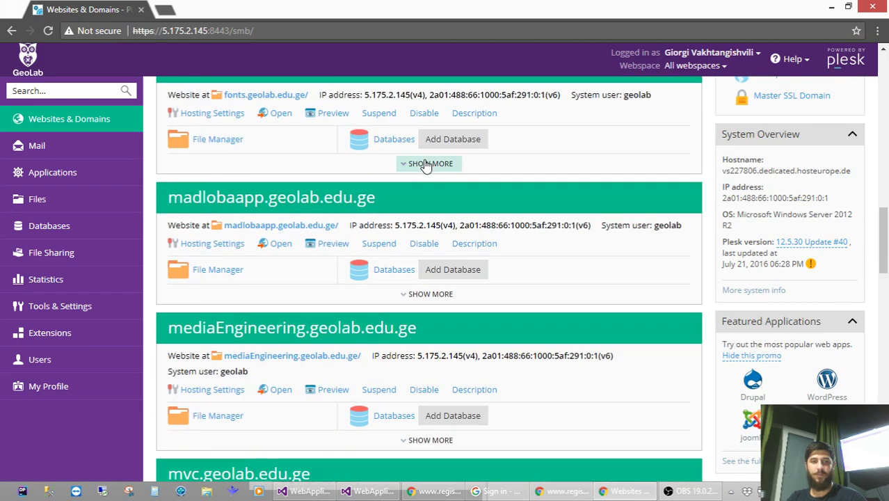
pyautogui.scroll(-6, 426, 164)
pyautogui.scroll(-10, 425, 167)
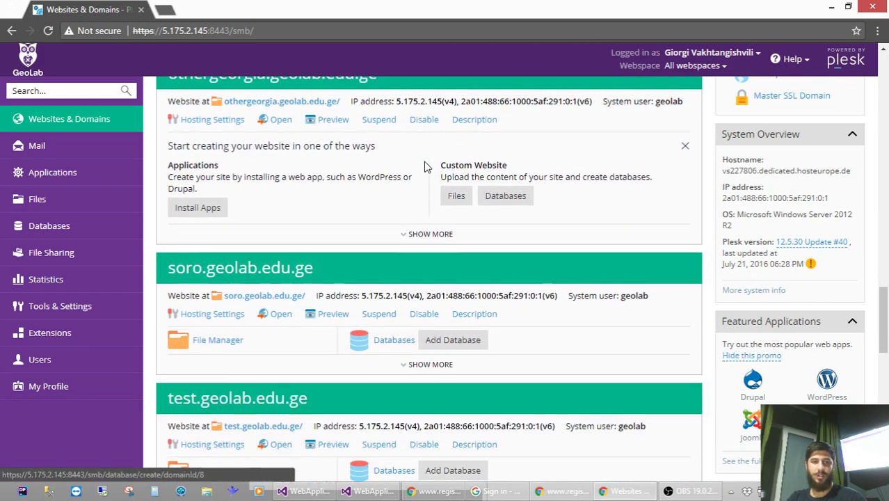
pyautogui.scroll(-3, 427, 170)
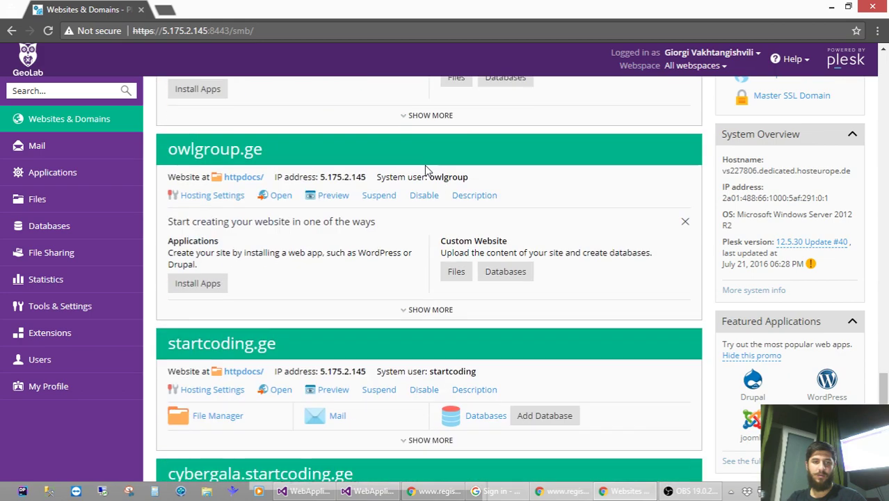
pyautogui.click(432, 298)
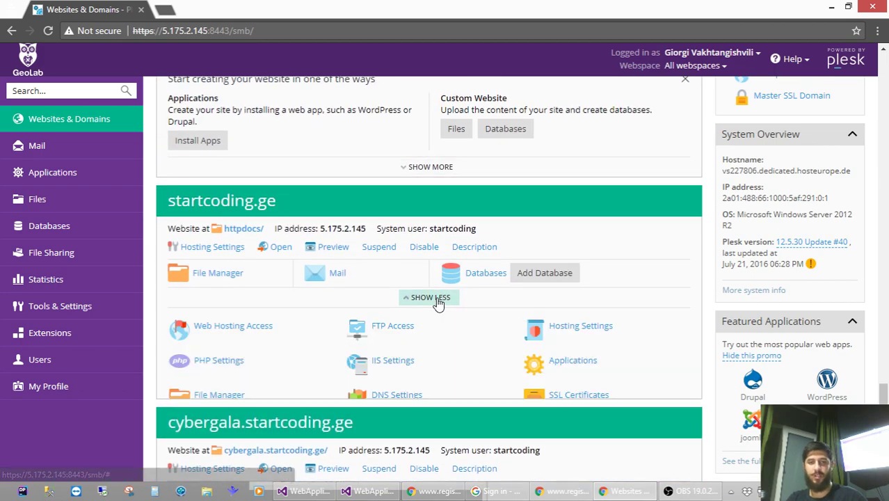
pyautogui.scroll(-3, 304, 262)
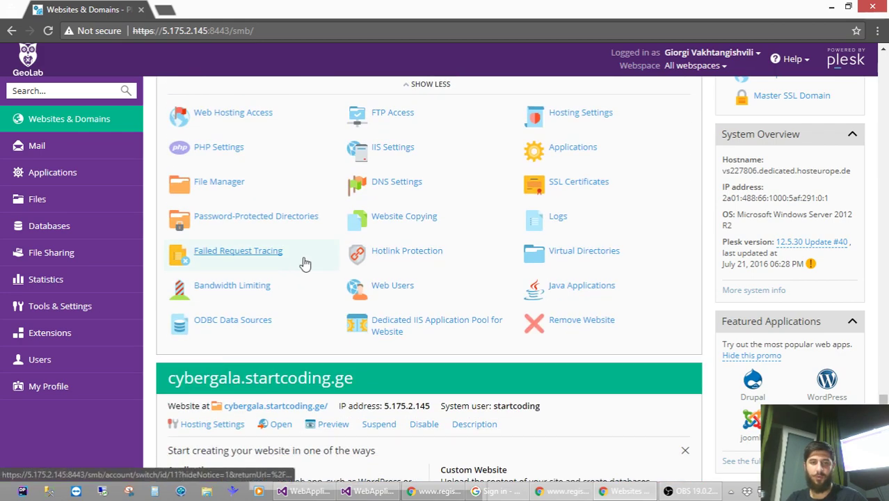
pyautogui.click(577, 320)
pyautogui.click(383, 287)
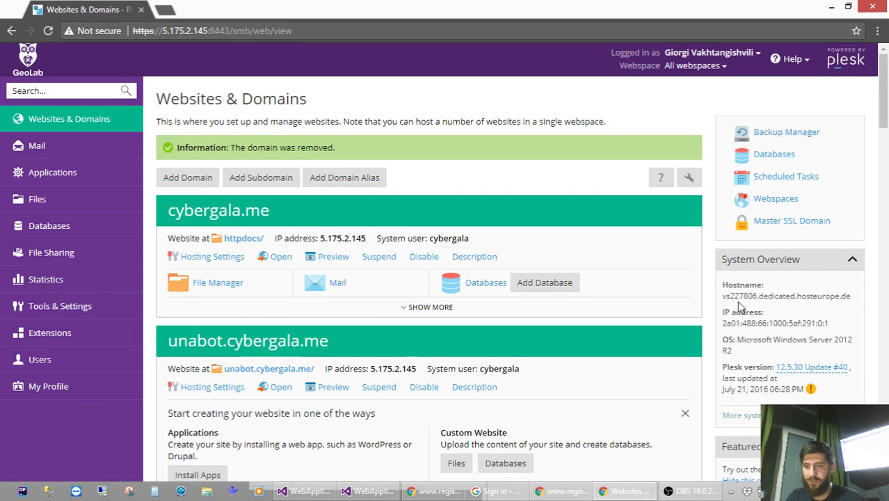
# - Start adding a new domain and enter startcoding.ge as its domain name, keeping a new webspace as the file location
pyautogui.scroll(-3, 724, 357)
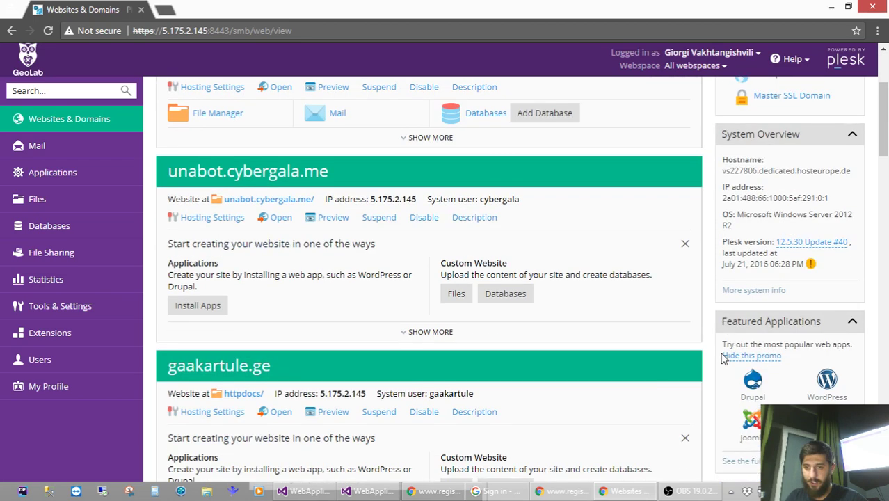
pyautogui.scroll(3, 723, 357)
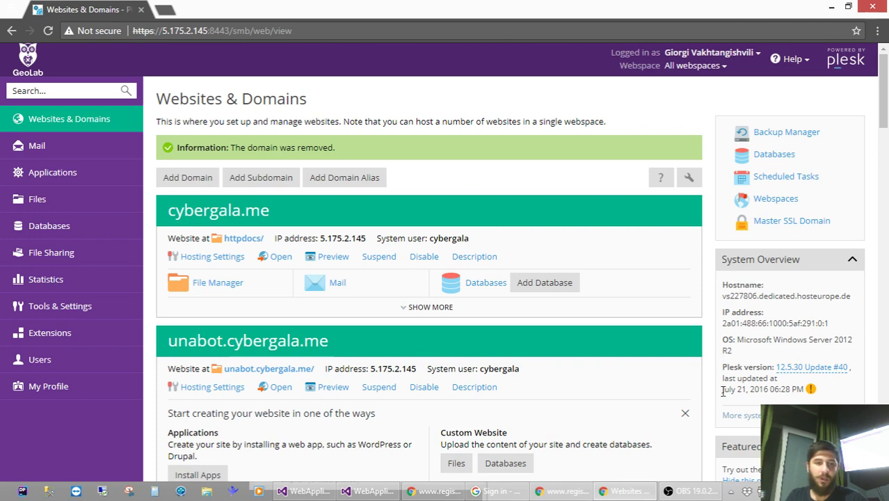
pyautogui.click(188, 180)
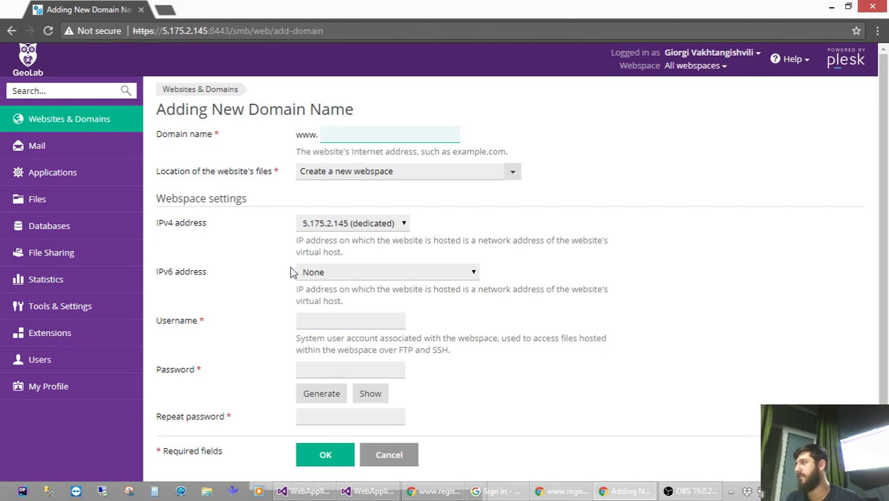
pyautogui.write('start')
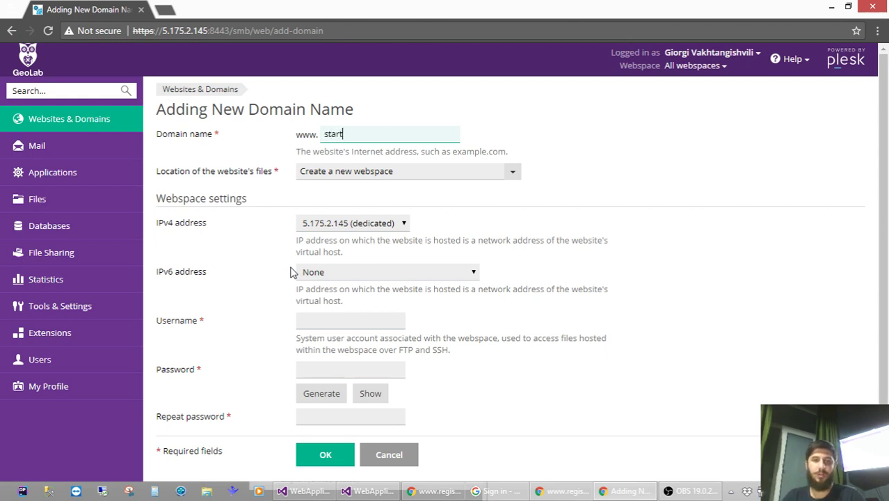
pyautogui.write('coding.ge')
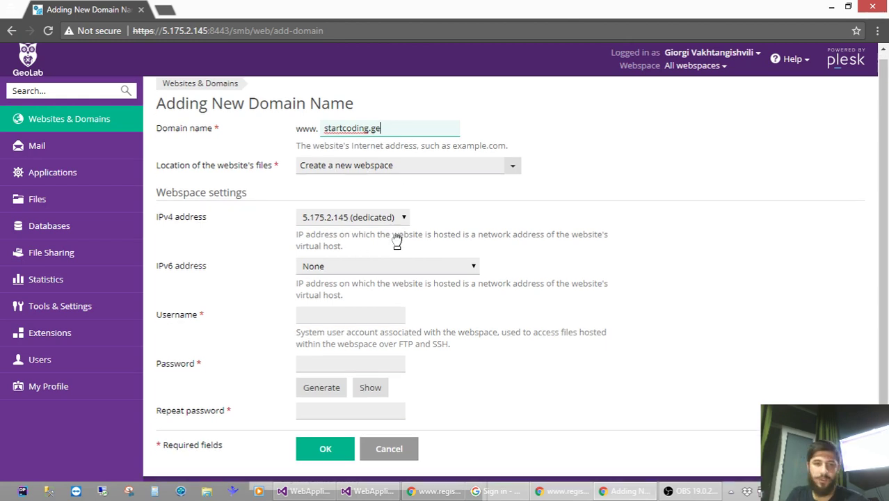
pyautogui.scroll(-1, 397, 240)
pyautogui.click(328, 301)
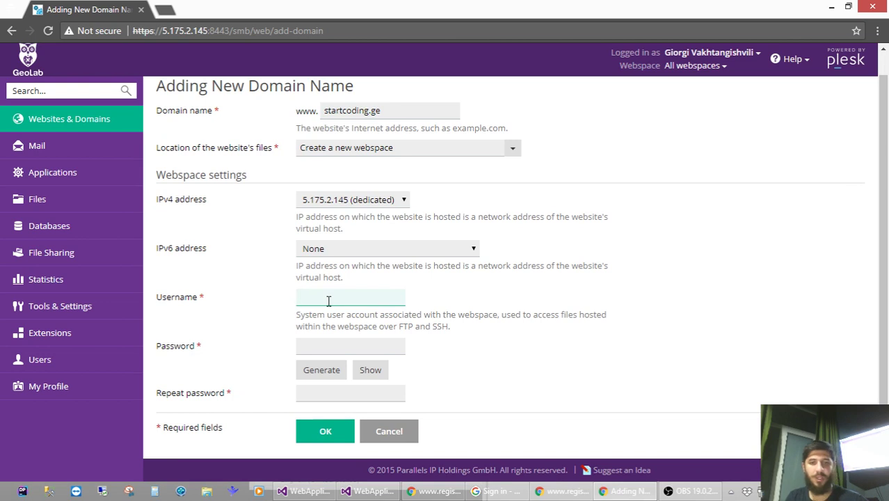
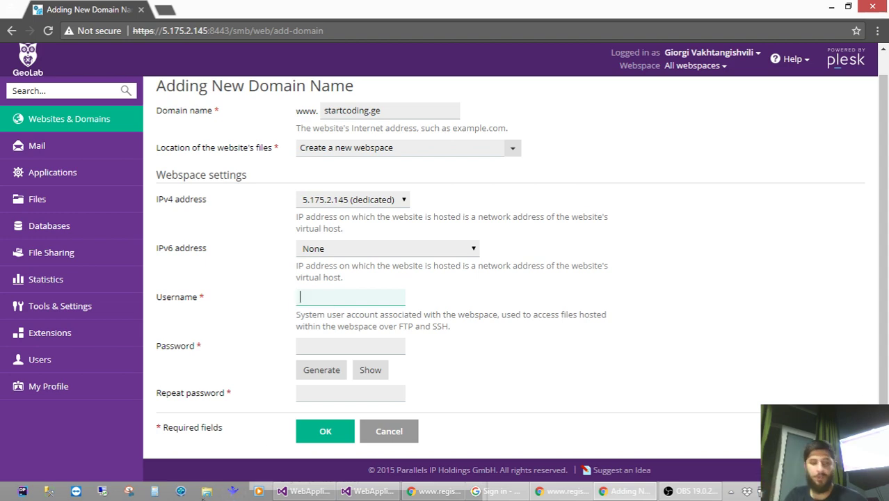
pyautogui.click(207, 491)
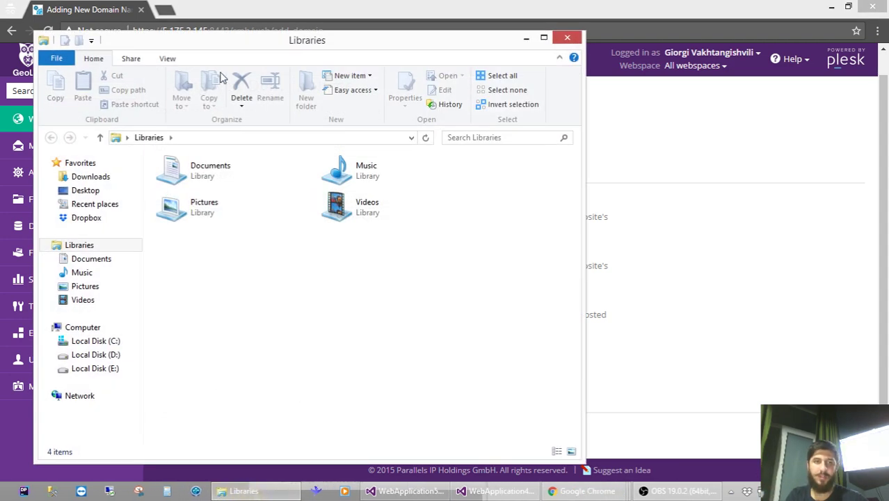
pyautogui.click(215, 137)
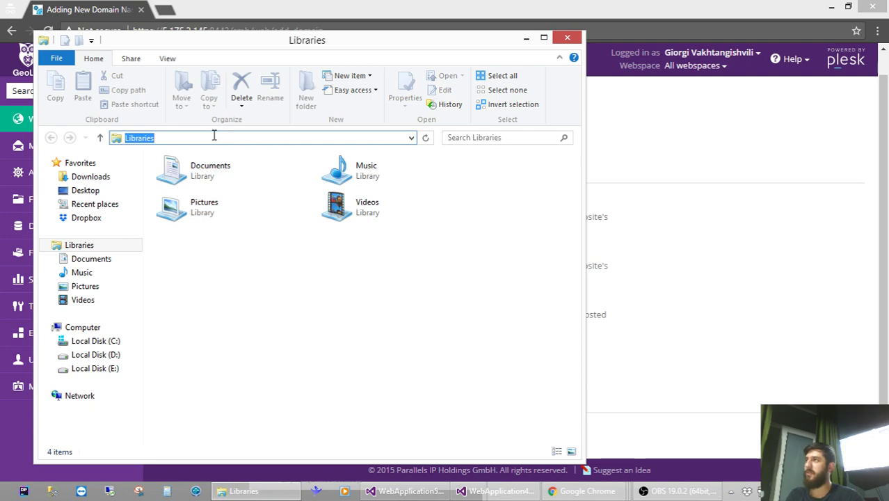
pyautogui.click(567, 37)
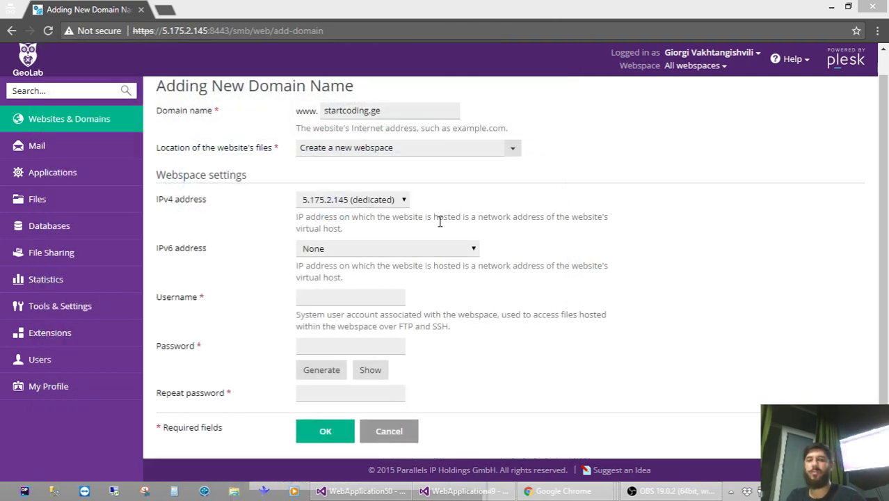
# - Set the webspace username to firstUser, generate its password and submit the new domain
pyautogui.click(333, 300)
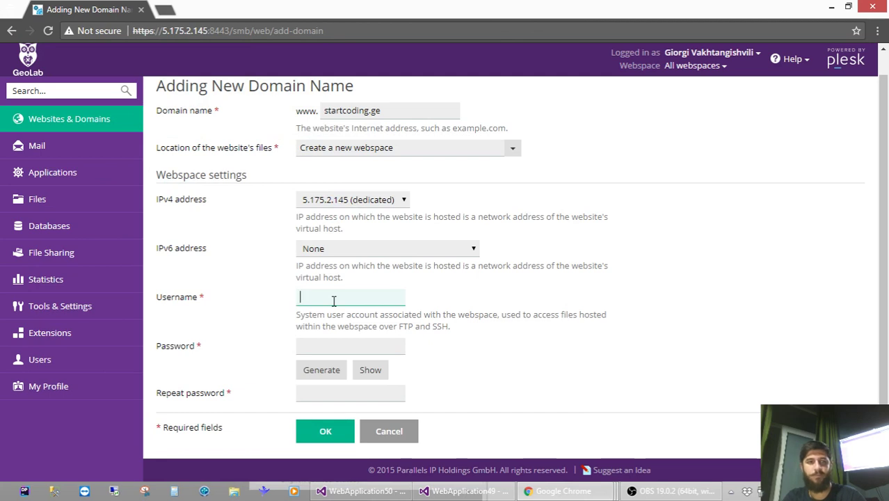
pyautogui.write('firstUser')
pyautogui.press('Tab')
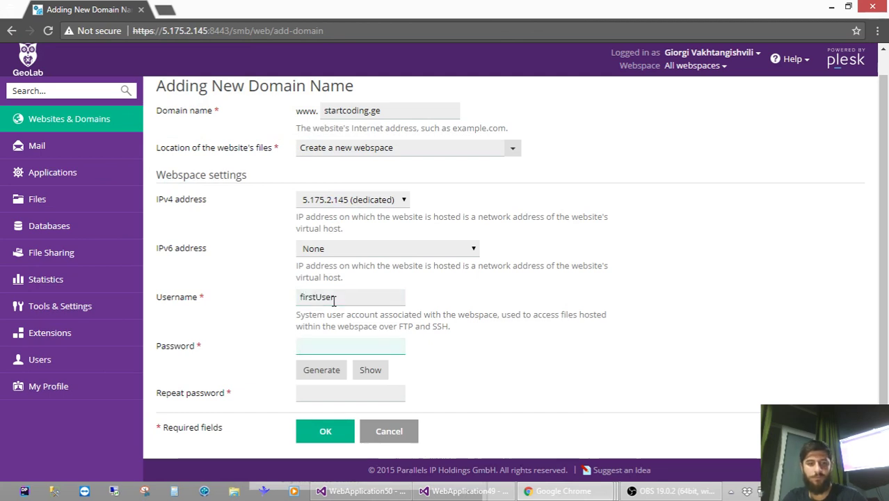
pyautogui.click(327, 369)
pyautogui.click(339, 431)
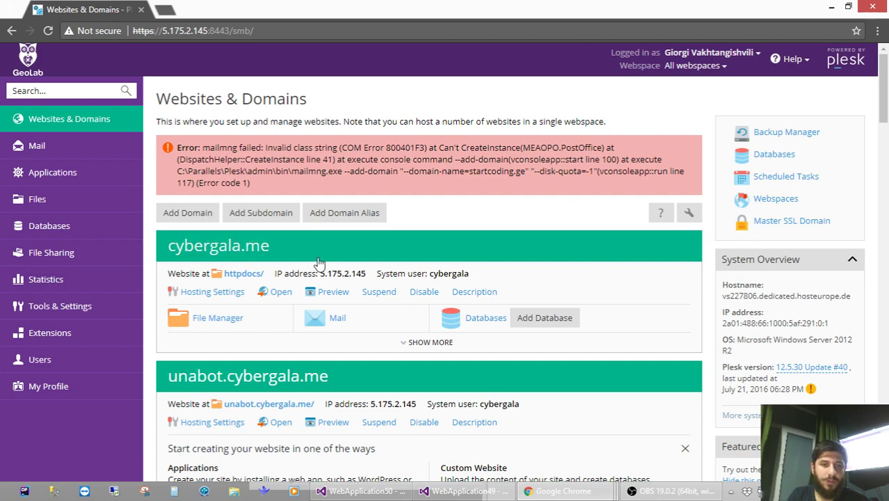
# - Remove the newly added startcoding.ge entry, which has no web hosting, at the end of the domain list
pyautogui.scroll(-5, 305, 267)
pyautogui.scroll(-15, 305, 267)
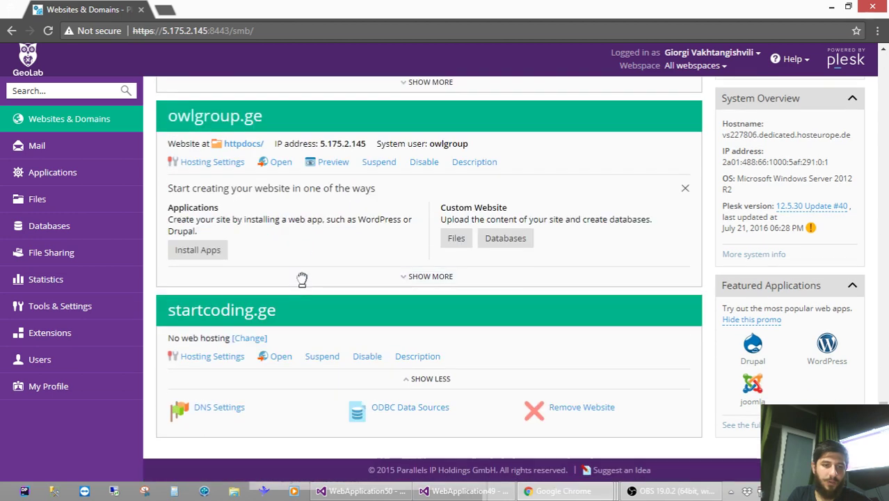
pyautogui.click(417, 378)
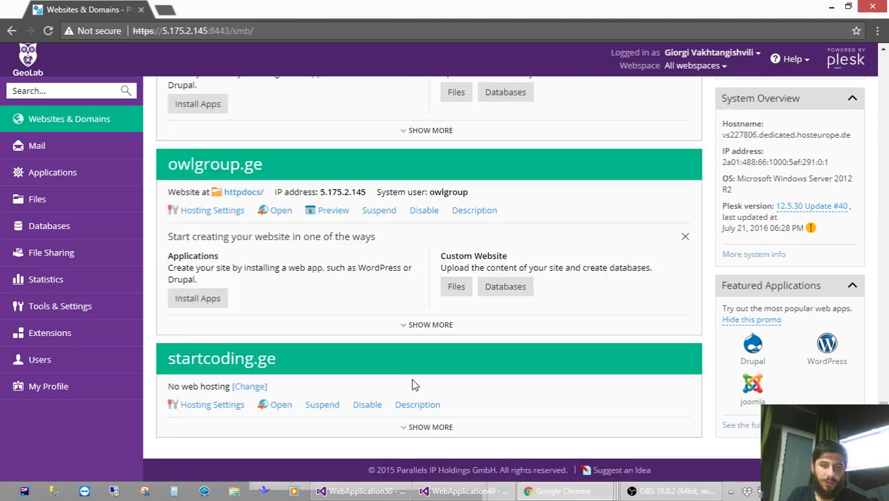
pyautogui.click(437, 417)
pyautogui.scroll(-2, 466, 397)
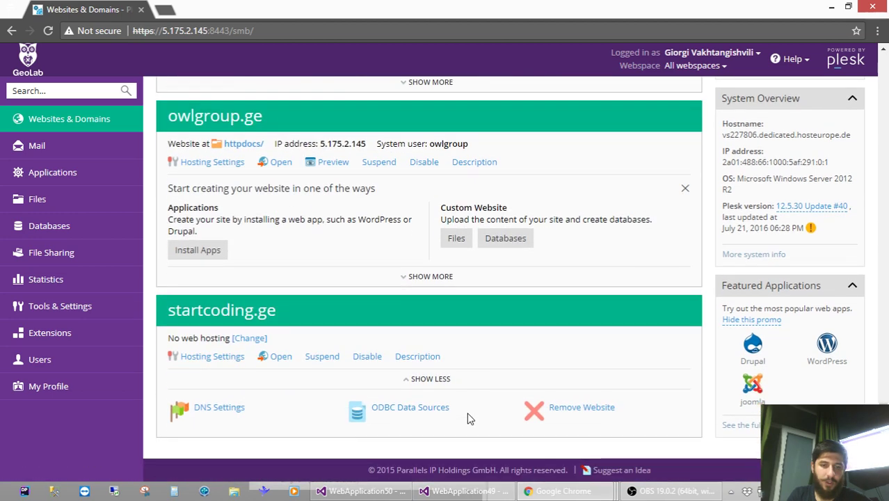
pyautogui.click(533, 409)
pyautogui.click(370, 277)
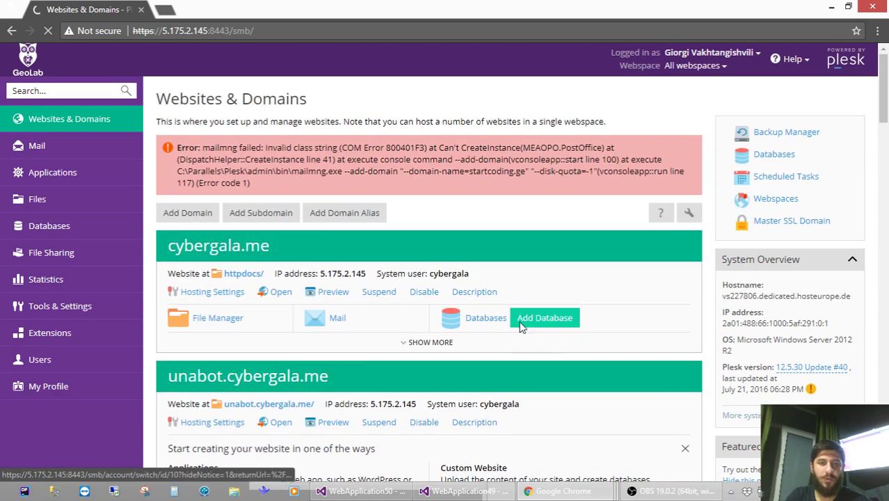
# - Begin adding a domain again, naming it startcoding.ge and keeping Create a new webspace as the location of its files
pyautogui.click(521, 323)
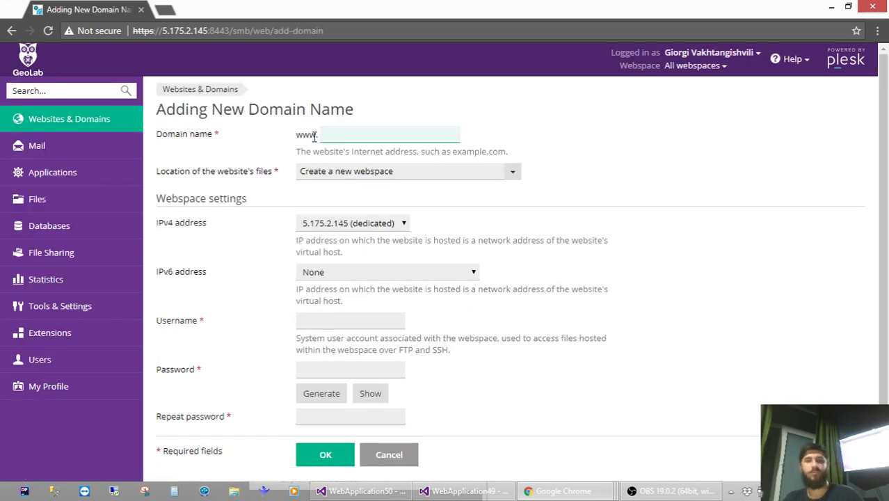
pyautogui.write('stat')
pyautogui.write('tcoding.ge')
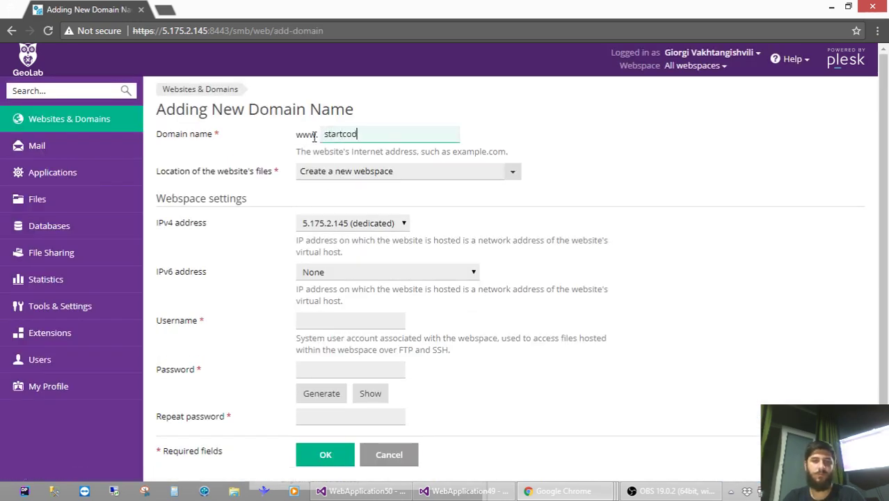
pyautogui.click(334, 173)
pyautogui.click(333, 174)
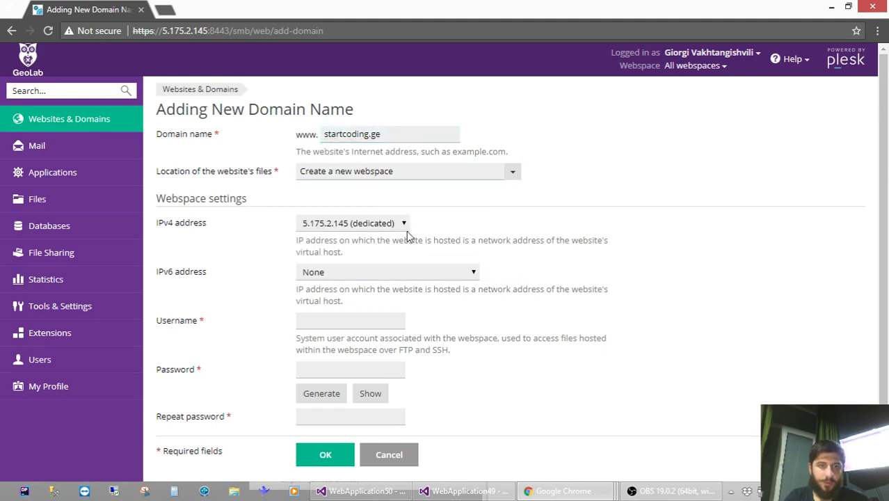
pyautogui.scroll(-1, 380, 283)
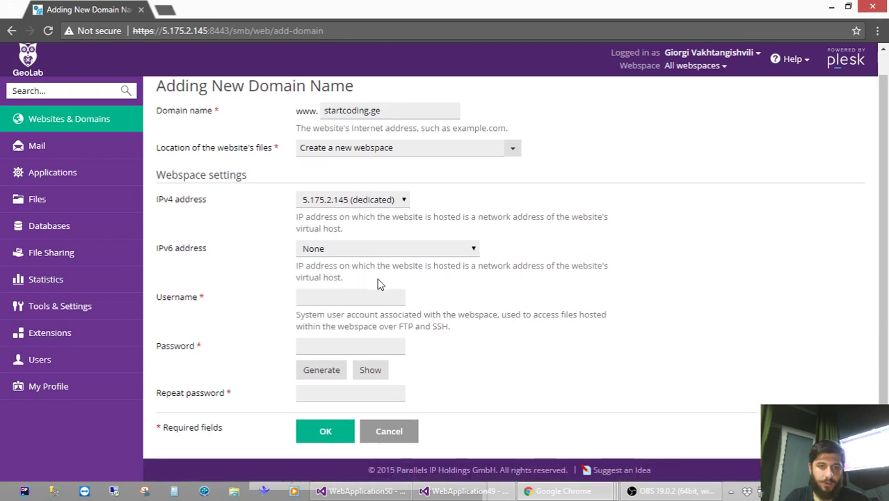
# - Set the webspace username to firstUserName and generate a password for the password fields
pyautogui.click(347, 395)
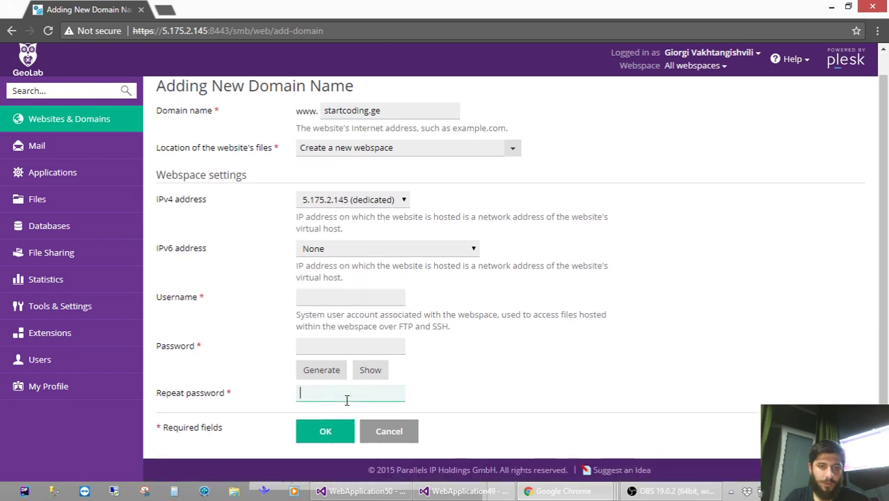
pyautogui.click(324, 298)
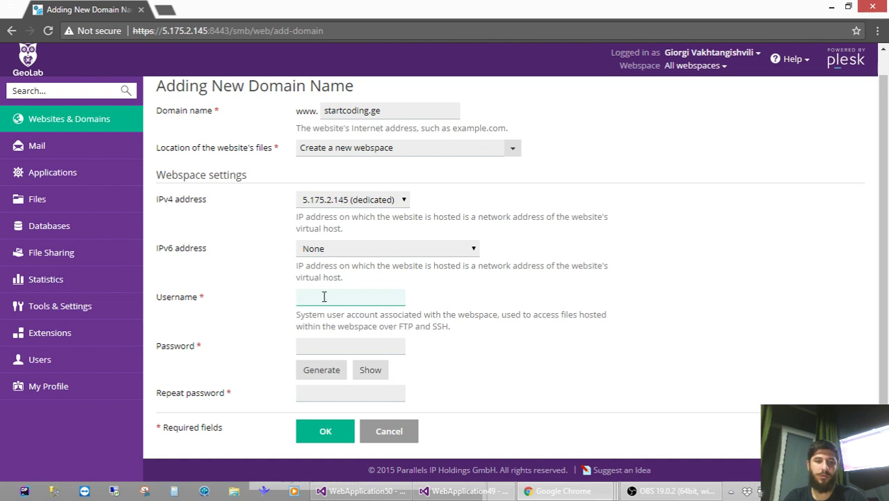
pyautogui.write('first')
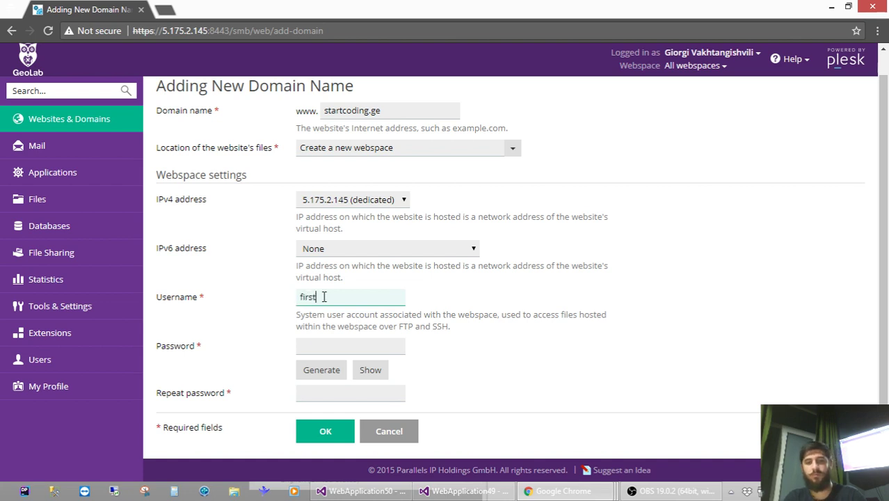
pyautogui.write('UserName')
pyautogui.press('Tab')
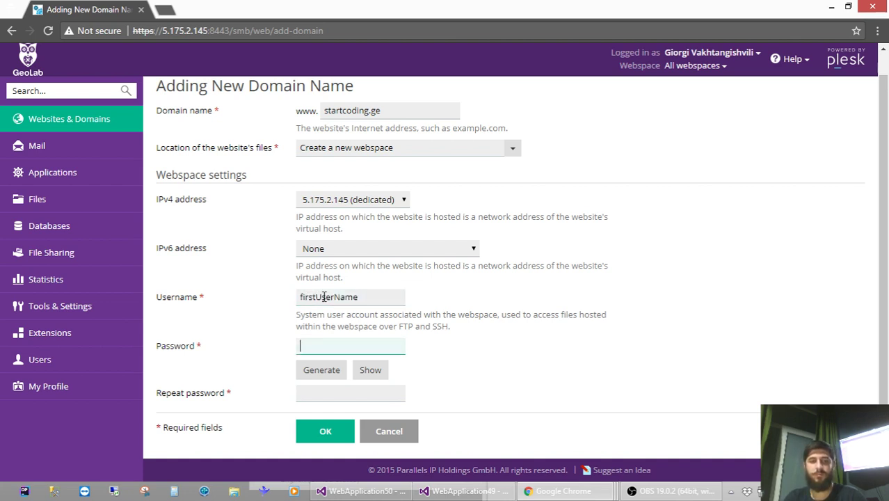
pyautogui.click(317, 373)
pyautogui.scroll(1, 317, 375)
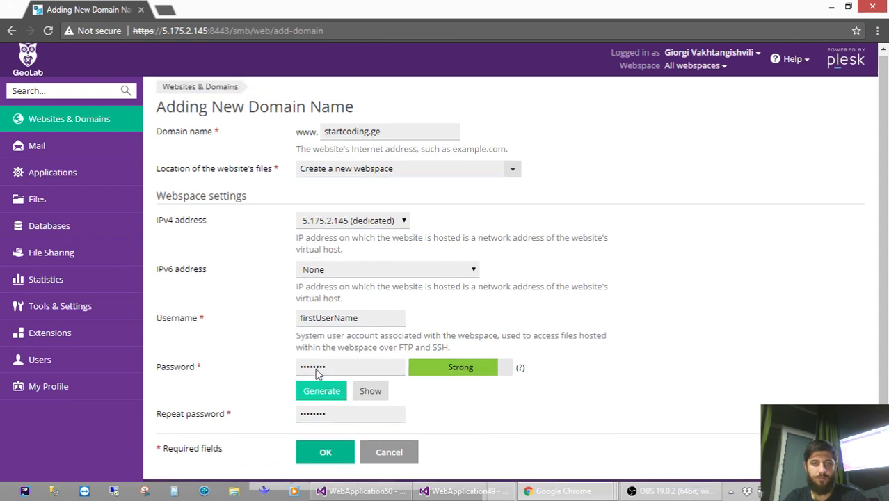
# - Check the options for the location of the website's files, keep Create a new webspace and submit the new domain
pyautogui.click(382, 174)
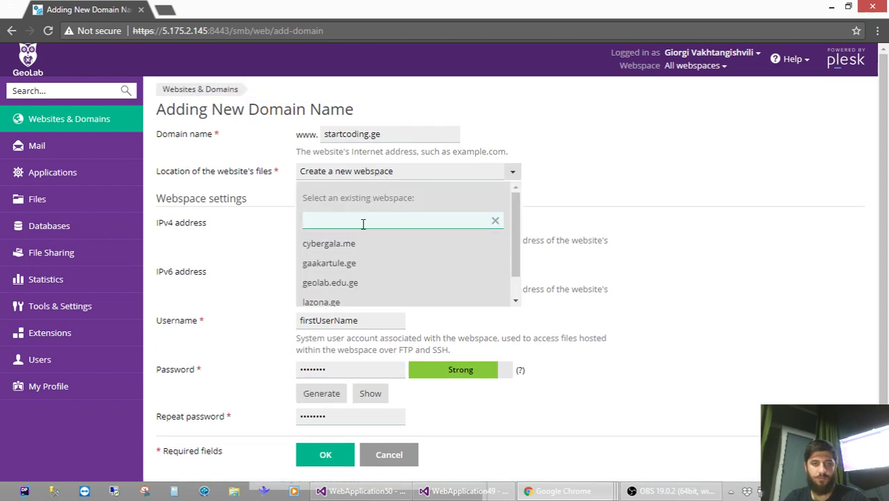
pyautogui.click(495, 220)
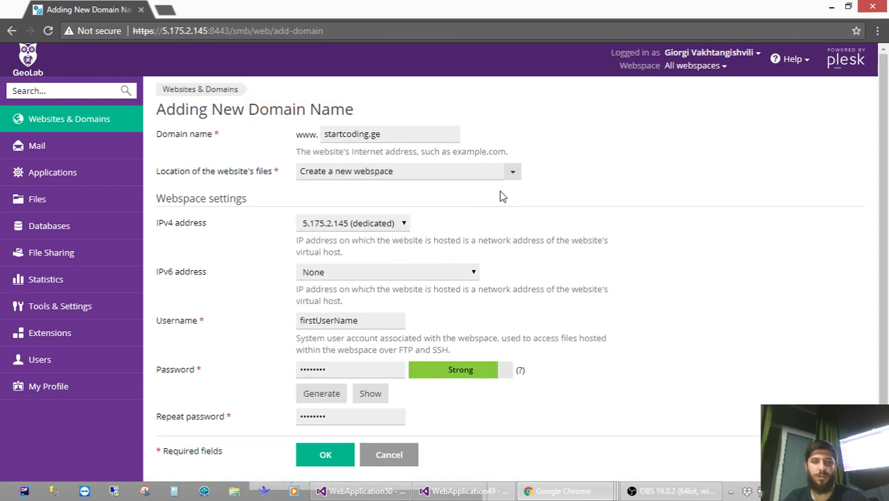
pyautogui.scroll(-1, 500, 191)
pyautogui.click(347, 431)
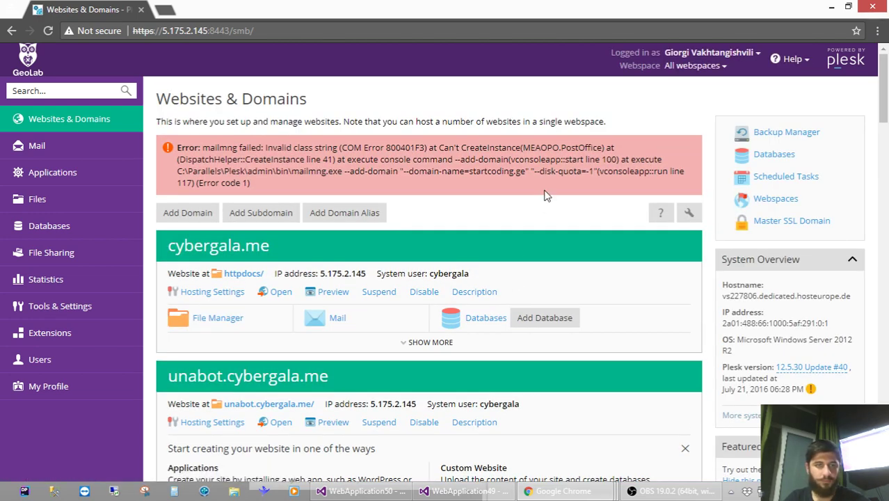
# - Change the hosting type of startcoding.ge, the last domain in the list, to Website hosting
pyautogui.scroll(-1, 546, 196)
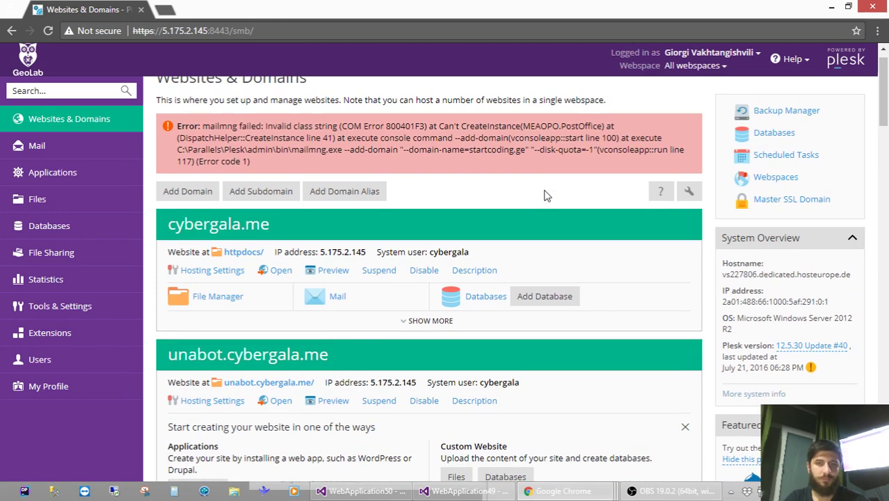
pyautogui.scroll(-20, 546, 196)
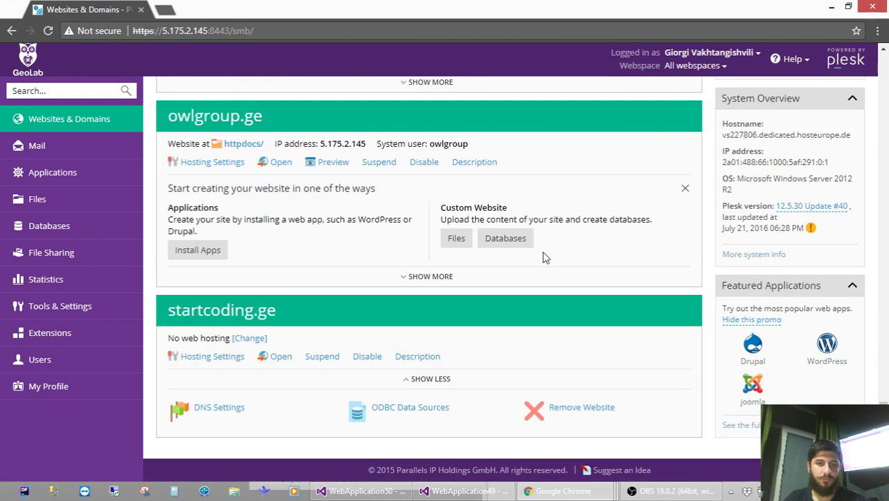
pyautogui.click(249, 338)
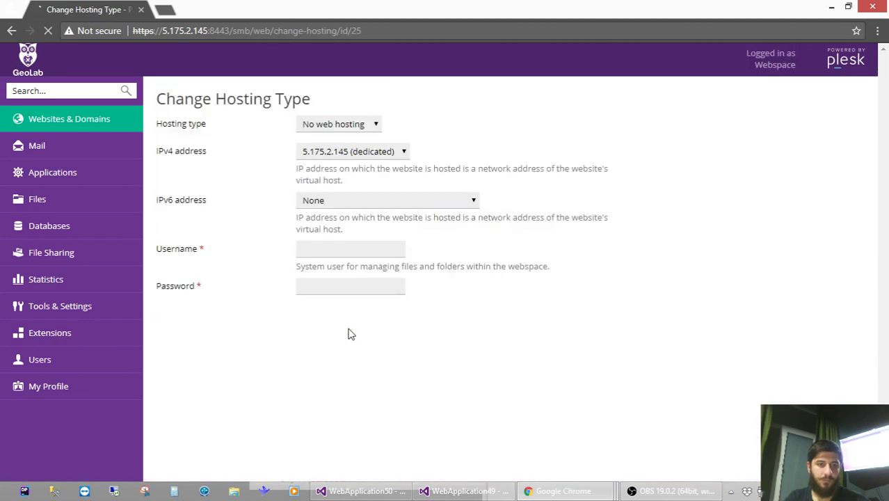
pyautogui.click(342, 166)
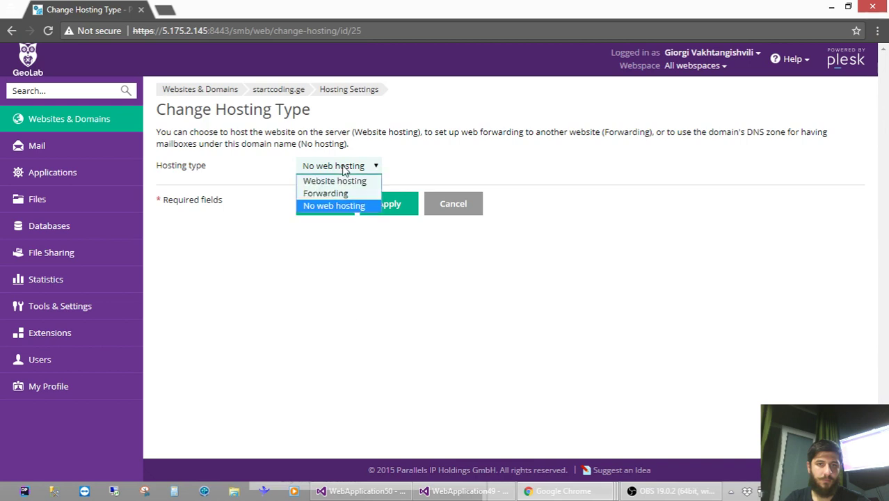
pyautogui.click(341, 181)
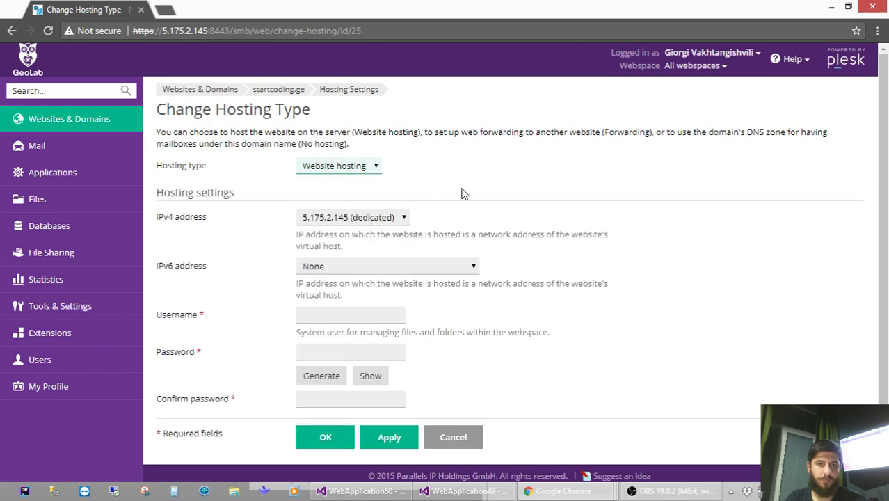
pyautogui.scroll(-1, 462, 193)
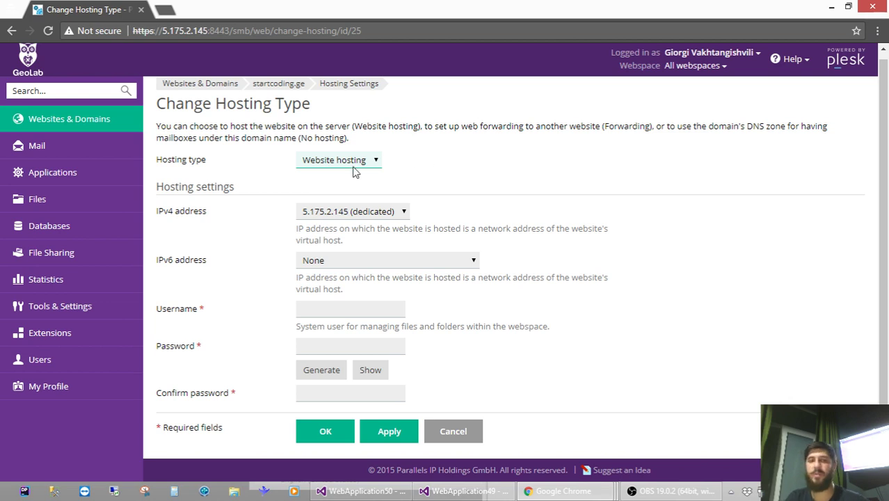
# - Set the hosting username to FIrstUser, generate a password for the password fields and submit the hosting settings
pyautogui.click(331, 304)
pyautogui.write('FirstUser')
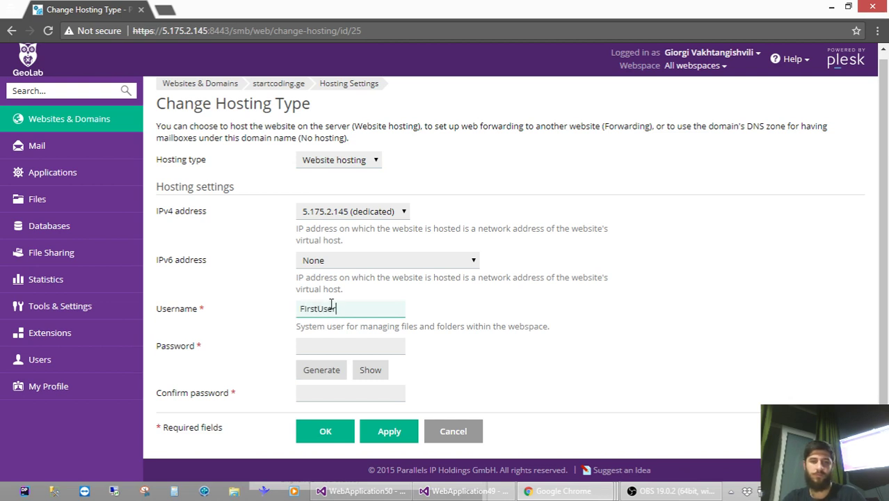
pyautogui.press('Tab')
pyautogui.click(321, 369)
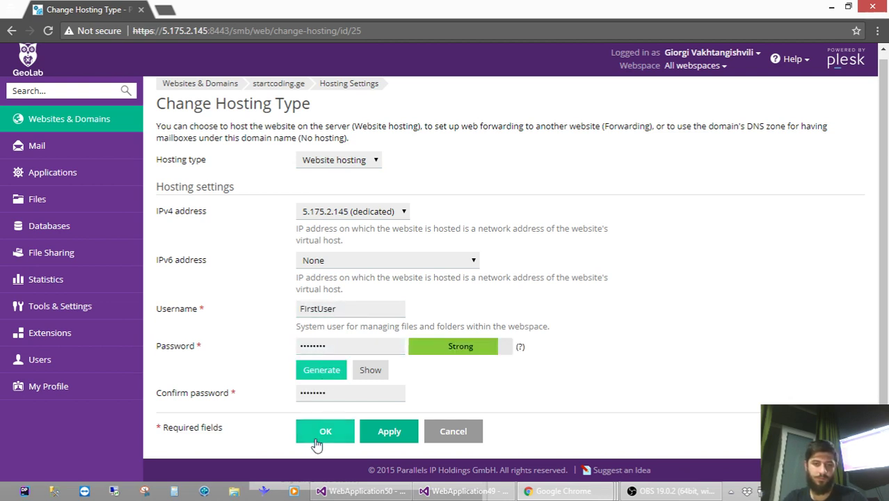
pyautogui.click(324, 429)
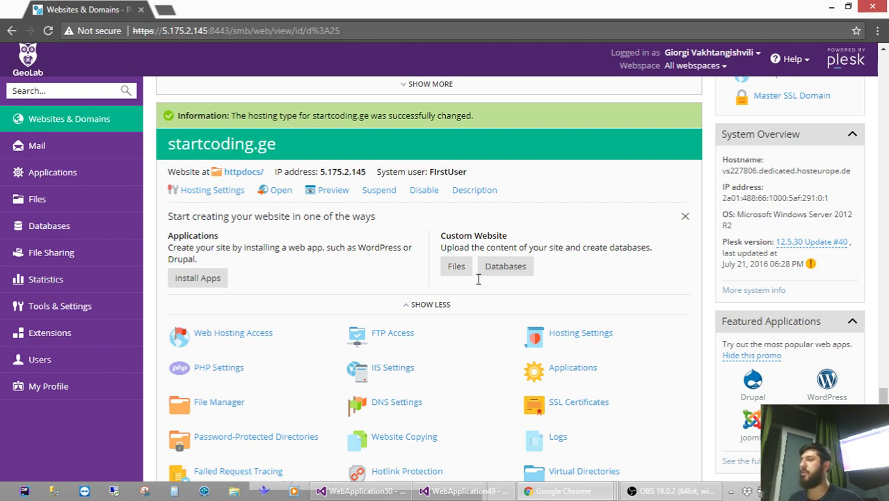
# - Look through the management tools of startcoding.ge, open its DNS settings and review the zone's records
pyautogui.scroll(5, 478, 310)
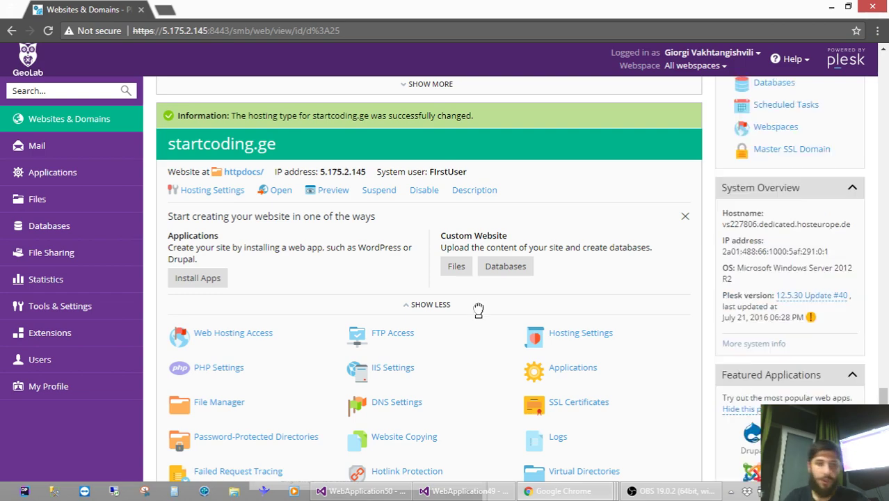
pyautogui.scroll(-7, 278, 352)
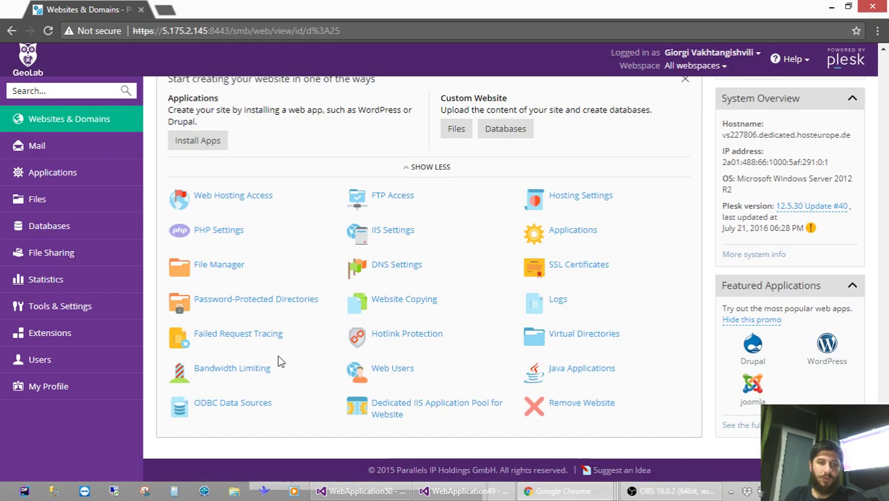
pyautogui.scroll(2, 264, 165)
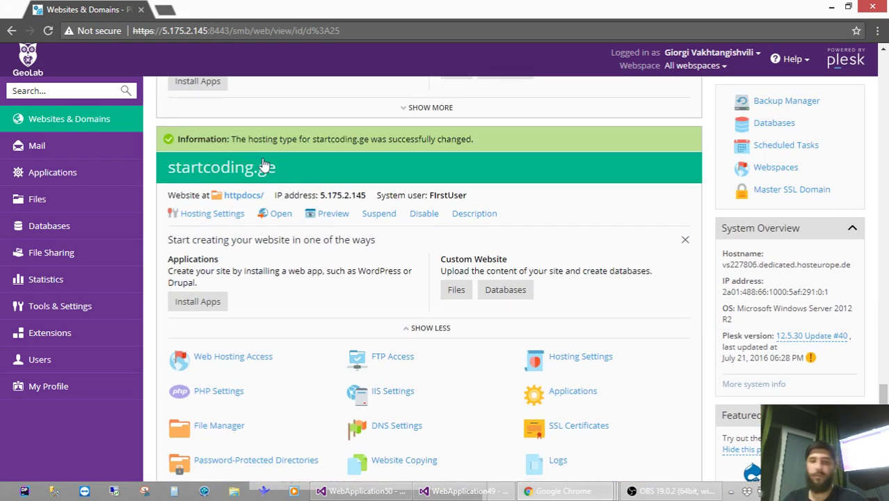
pyautogui.scroll(-3, 353, 274)
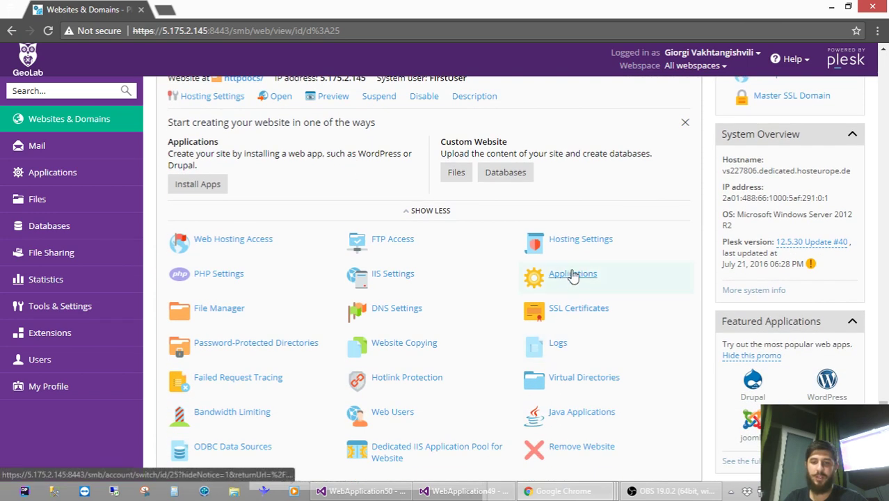
pyautogui.click(571, 276)
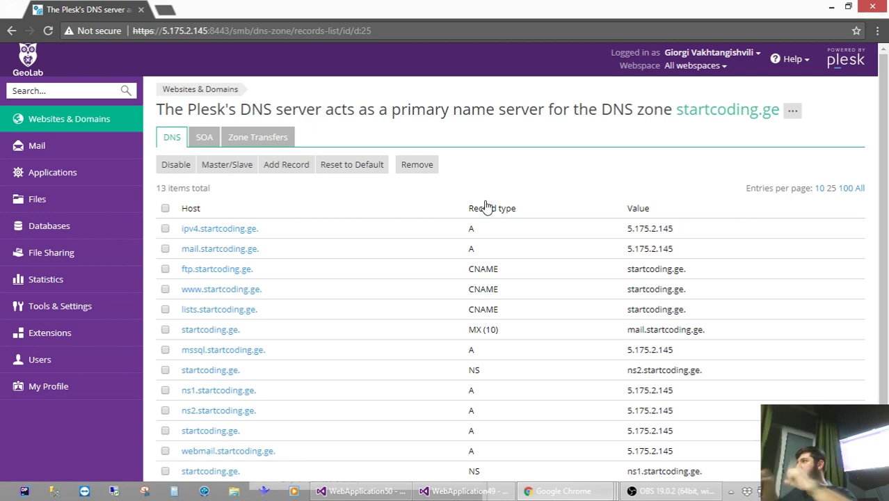
pyautogui.scroll(-2, 485, 204)
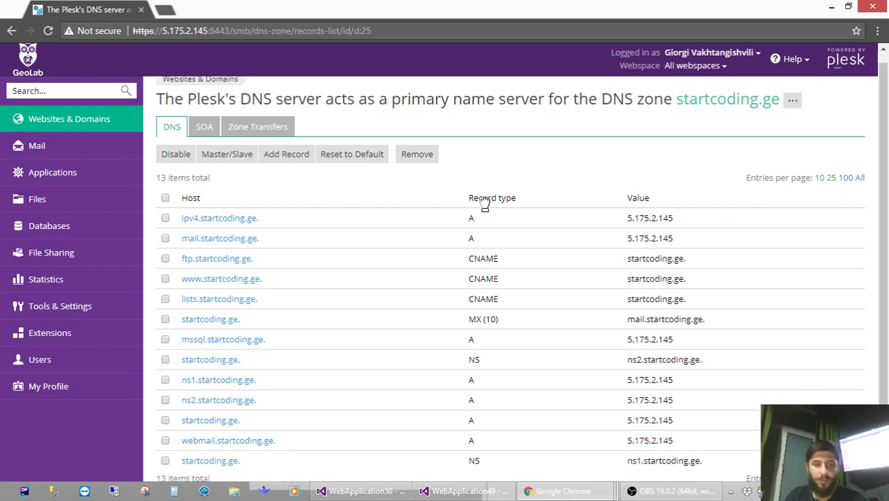
pyautogui.scroll(2, 311, 305)
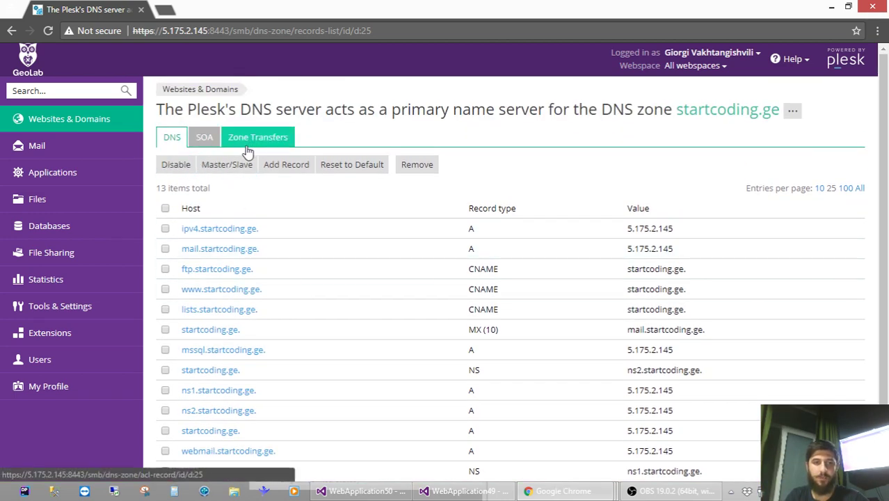
# - Begin adding a resource record to the startcoding.ge DNS zone and check the available record types
pyautogui.click(278, 164)
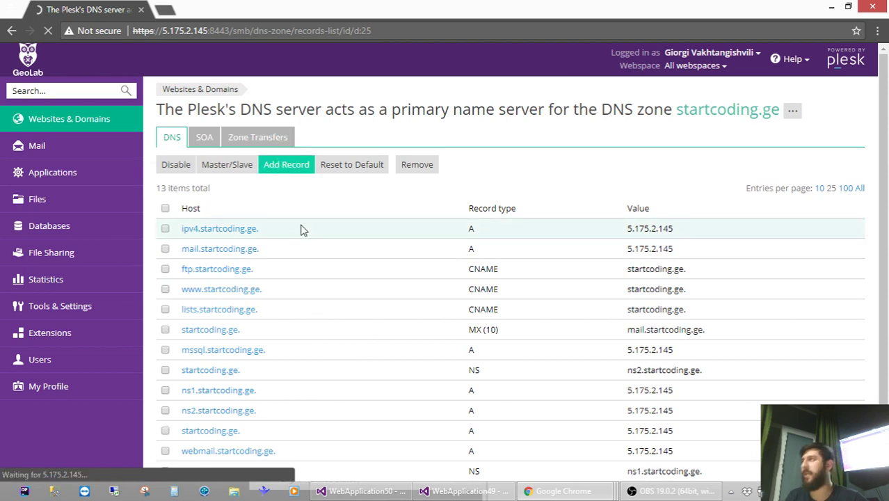
pyautogui.click(316, 135)
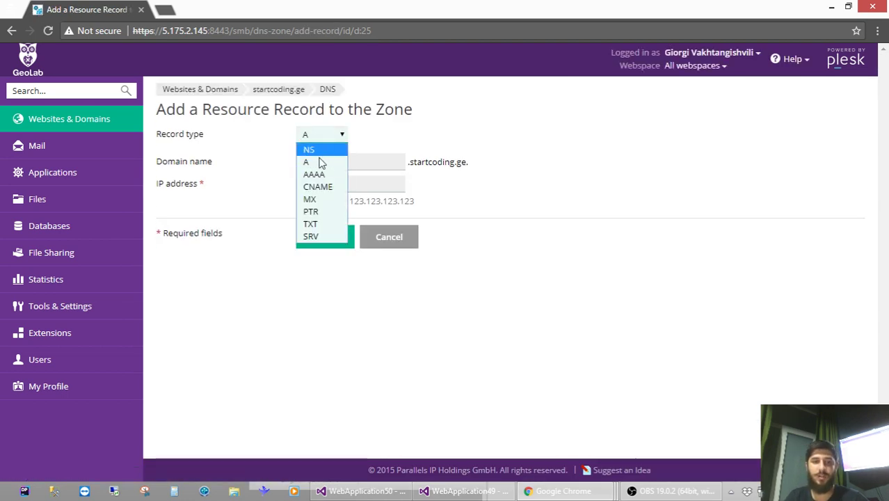
pyautogui.click(234, 136)
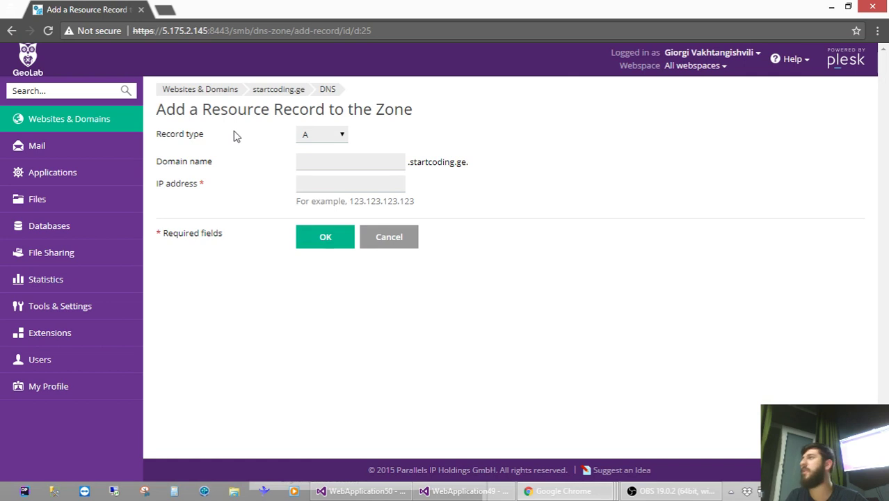
pyautogui.click(302, 138)
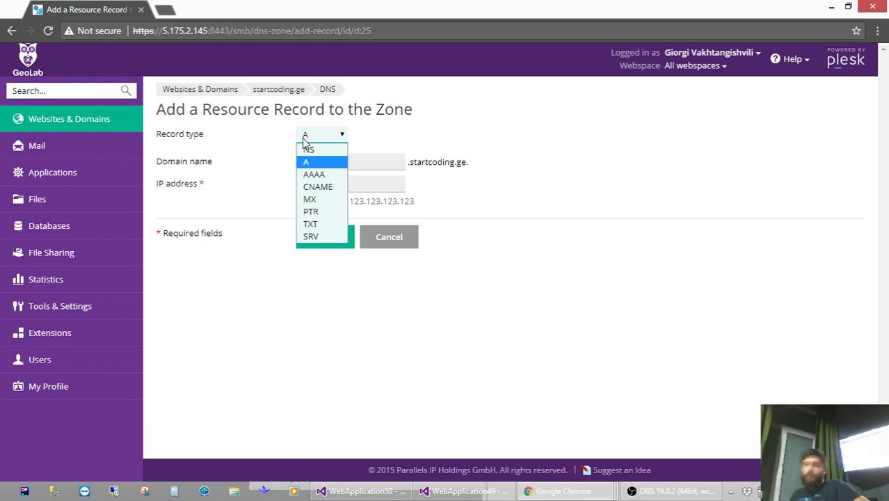
pyautogui.click(317, 187)
pyautogui.click(380, 164)
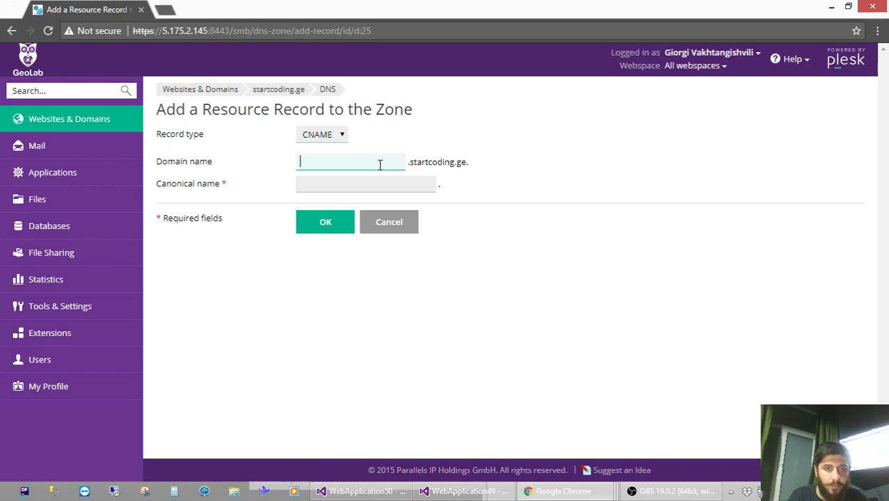
pyautogui.hotkey('ctrl', 'v')
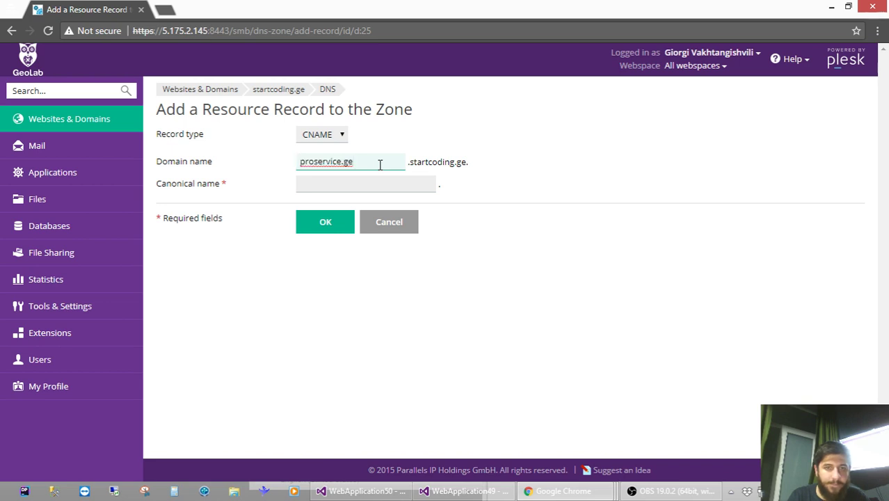
pyautogui.hotkey('ctrl', 'z')
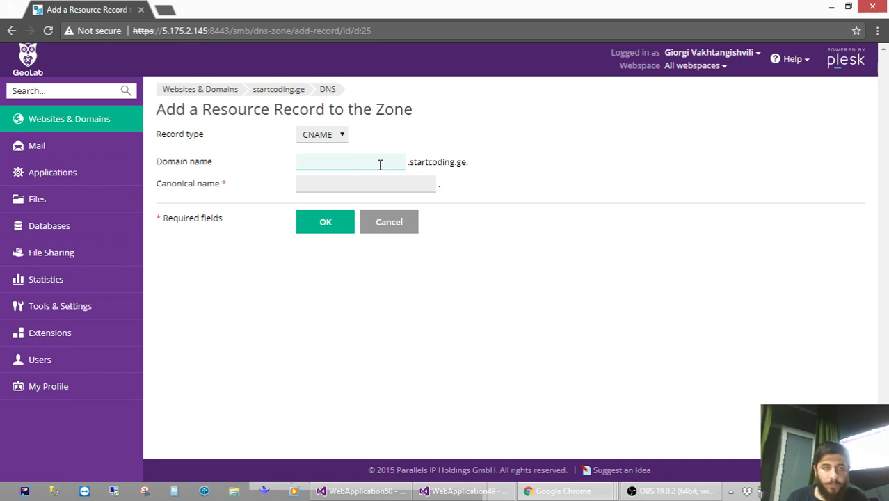
# - Set the record type to NS and get ready to fill in its name server
pyautogui.click(339, 135)
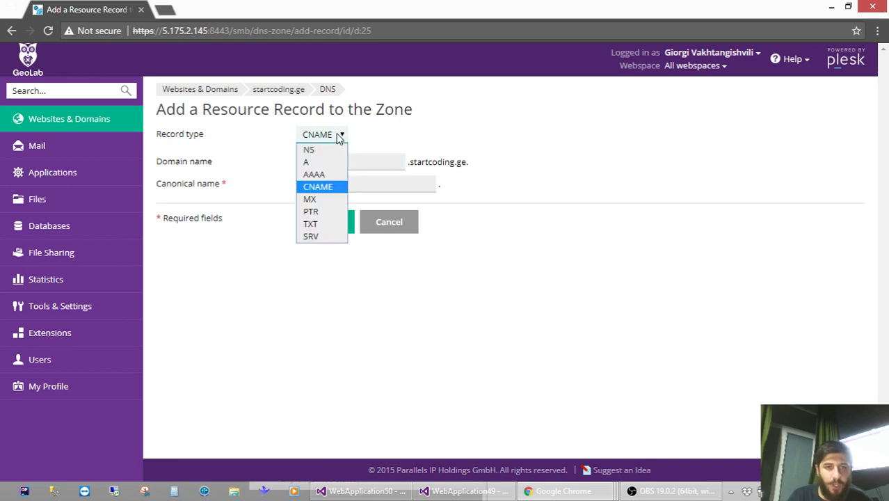
pyautogui.click(324, 151)
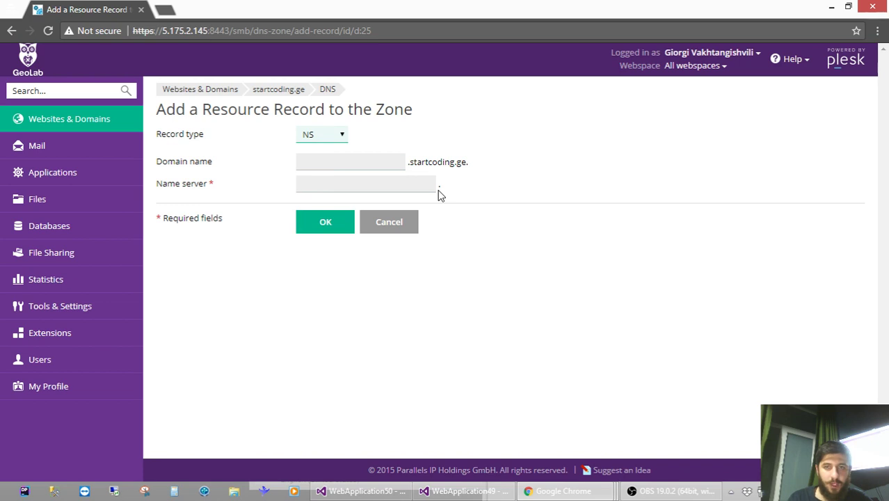
pyautogui.click(352, 185)
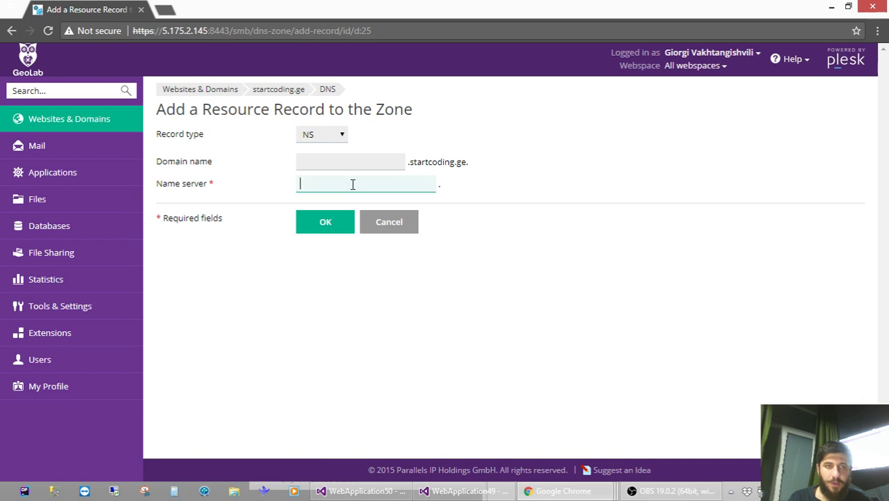
# - Switch to the registration.ge page for startcoding.ge and copy the first listed domain server, vs227806.vs.hosteurope.de
pyautogui.doubleClick(312, 9)
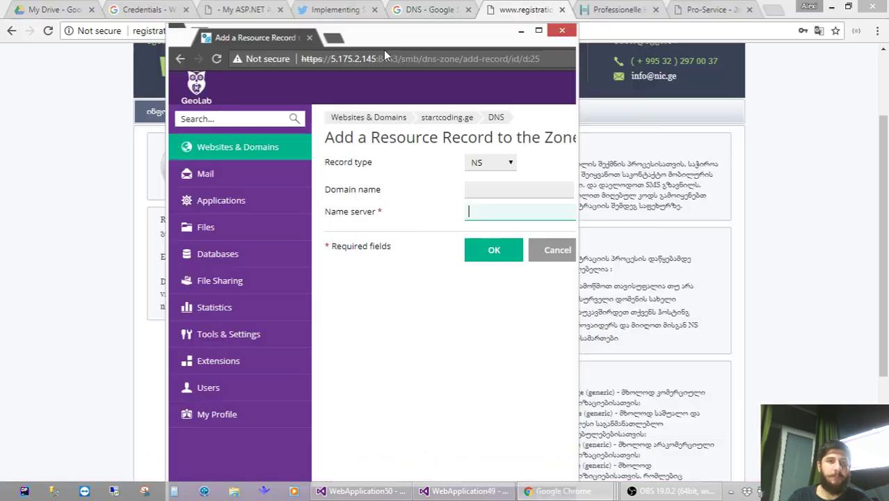
pyautogui.moveTo(384, 50); pyautogui.dragTo(463, 95)
pyautogui.click(163, 284)
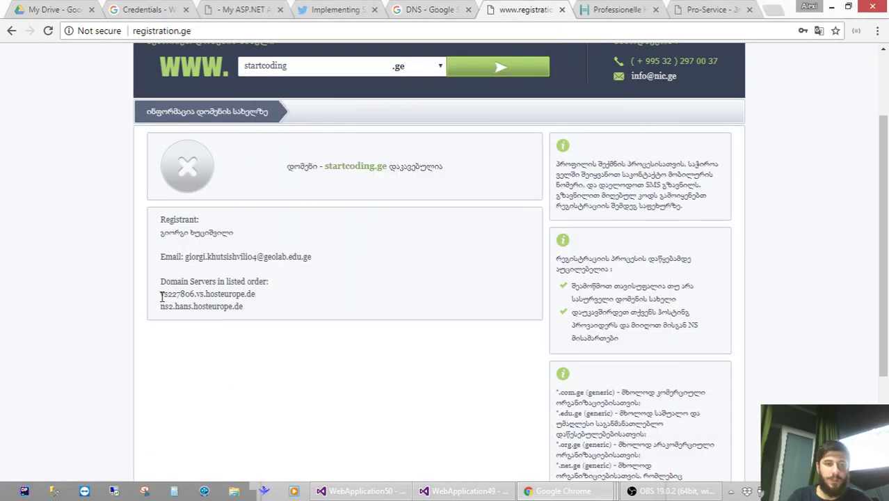
pyautogui.moveTo(160, 296); pyautogui.dragTo(257, 298)
pyautogui.hotkey('ctrl', 'c')
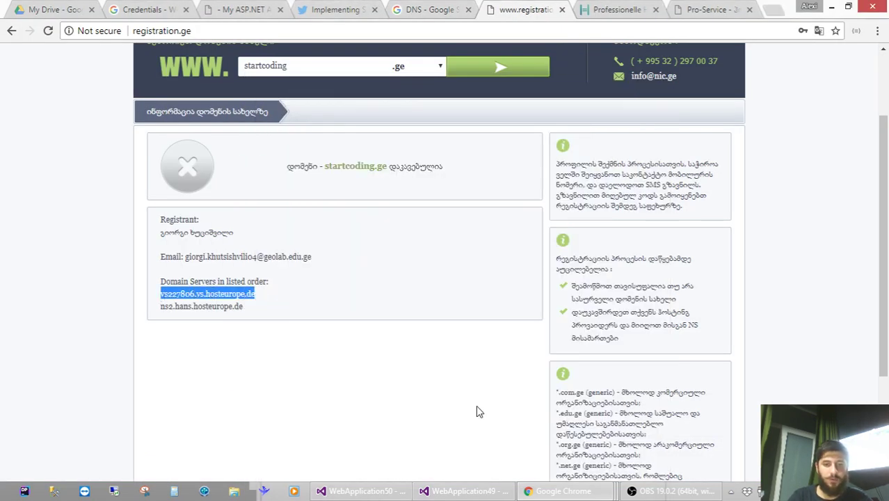
# - Return to the Plesk window, set the name server to vs227806.vs.hosteurope.de and add the NS record to the zone
pyautogui.moveTo(563, 490)
pyautogui.click(775, 421)
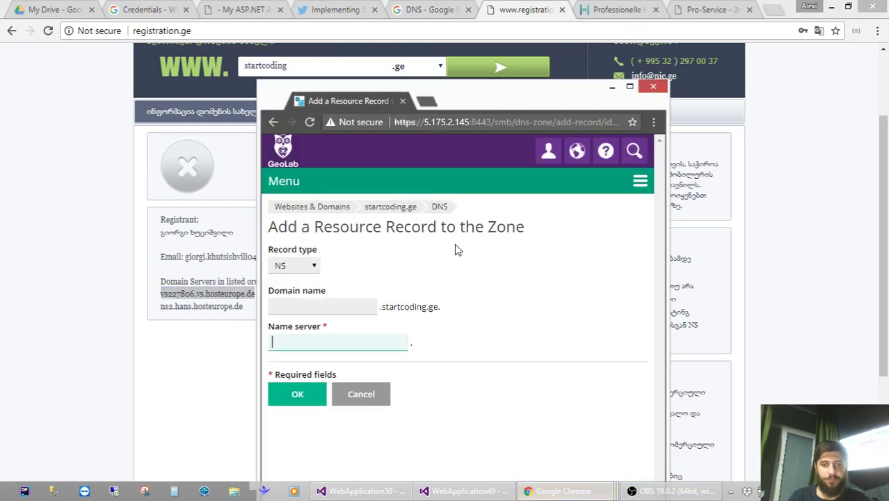
pyautogui.doubleClick(442, 103)
pyautogui.hotkey('ctrl', 'v')
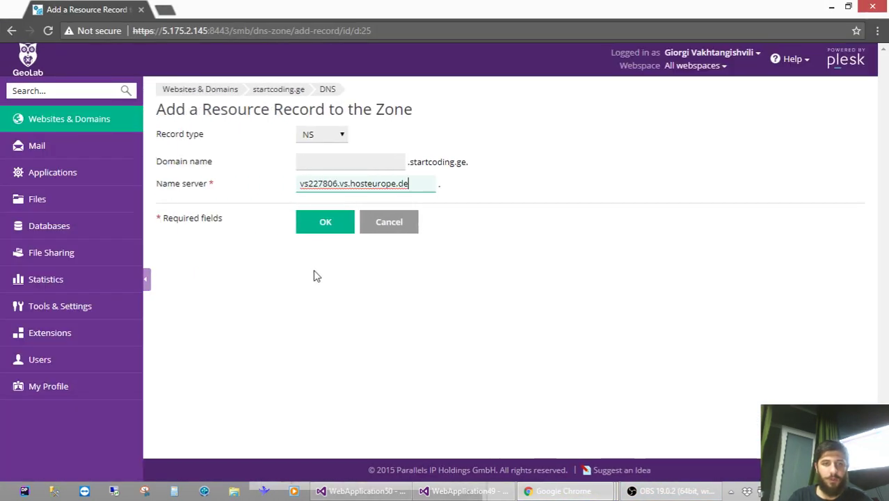
pyautogui.click(333, 221)
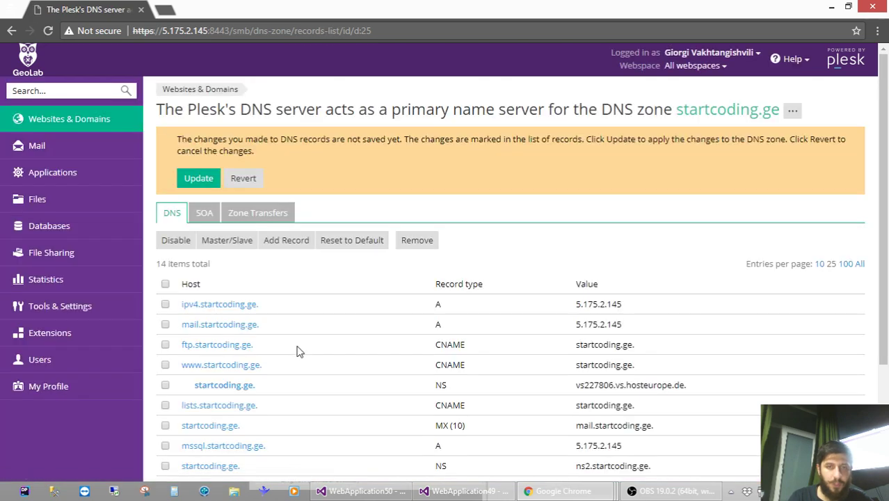
# - Review the startcoding.ge zone's record list and apply the pending NS record change to the DNS zone
pyautogui.scroll(-2, 296, 351)
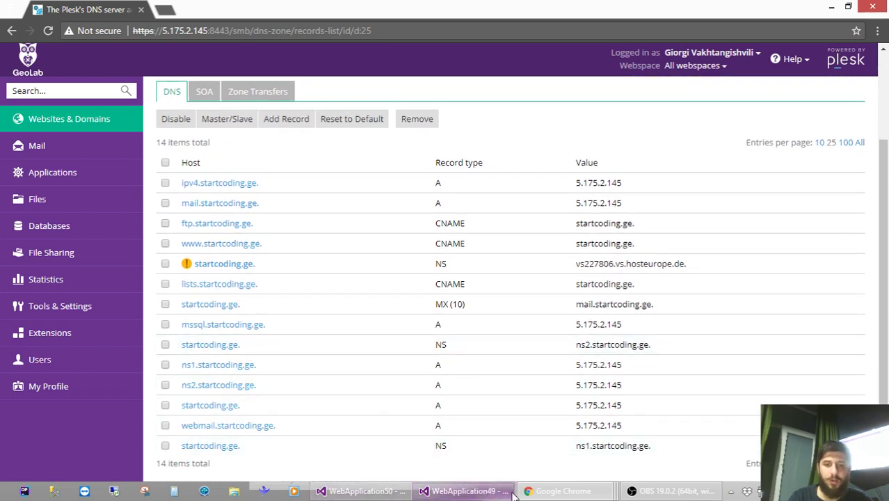
pyautogui.moveTo(532, 490)
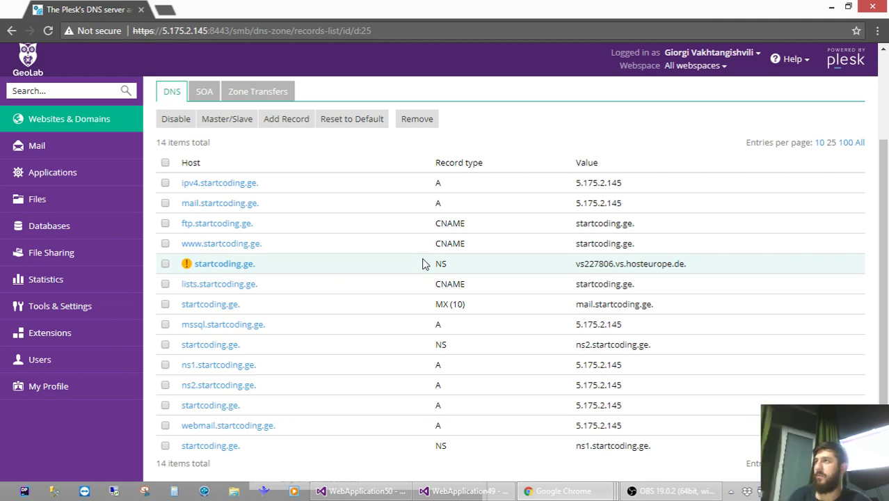
pyautogui.scroll(3, 222, 164)
pyautogui.click(198, 178)
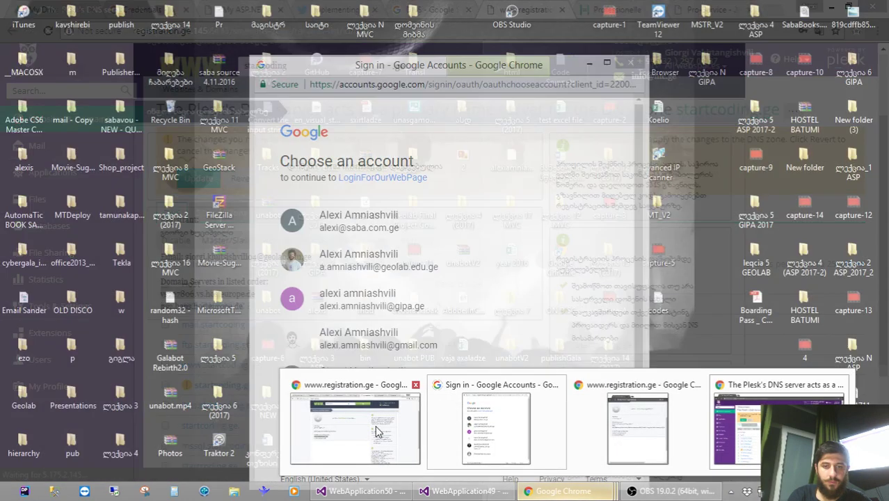
# - Switch to the registration.ge page for startcoding.ge and copy the second listed domain server, ns2.hans.hosteurope.de
pyautogui.click(376, 431)
pyautogui.moveTo(163, 295)
pyautogui.mouseDown()
pyautogui.moveTo(260, 313)
pyautogui.moveTo(160, 310)
pyautogui.mouseUp()
pyautogui.hotkey('ctrl', 'c')
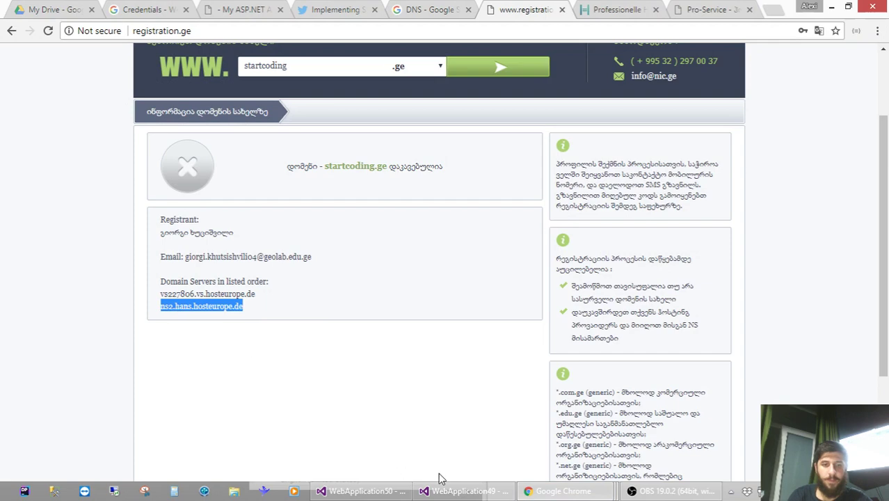
# - Return to the Plesk window, add an NS record with name server ns2.hans.hosteurope.de and apply the change to the zone
pyautogui.moveTo(563, 491)
pyautogui.click(772, 428)
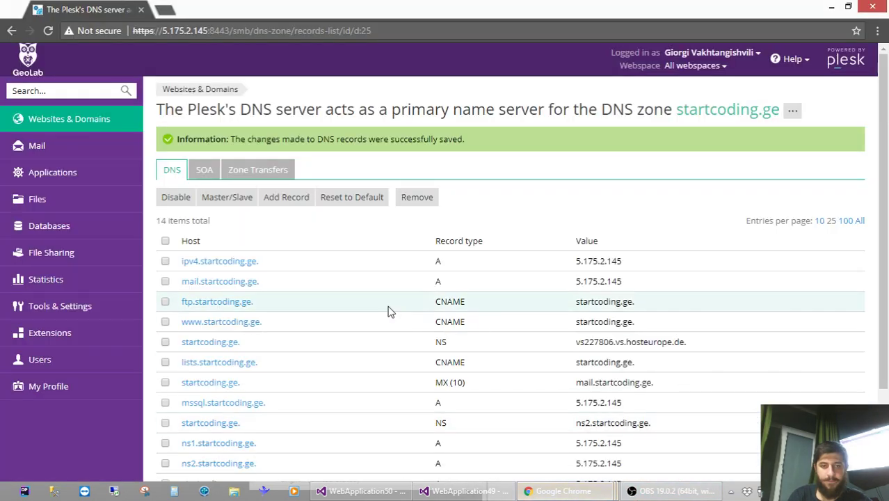
pyautogui.click(297, 206)
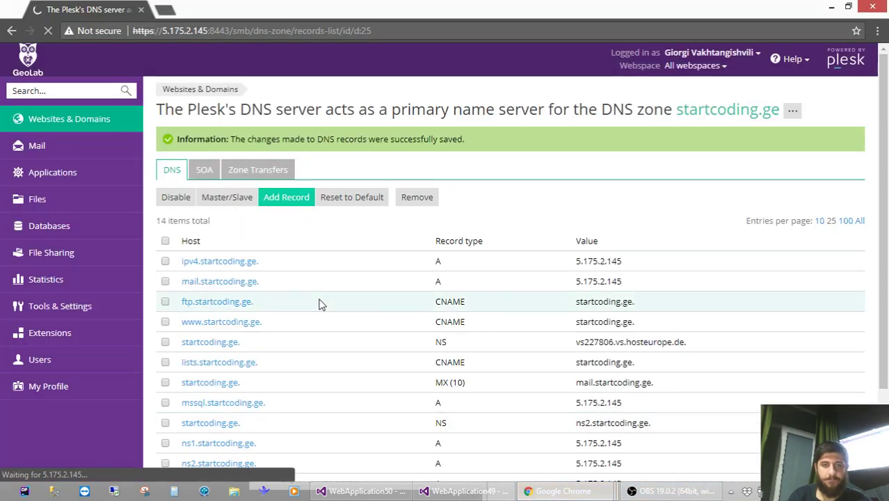
pyautogui.click(317, 136)
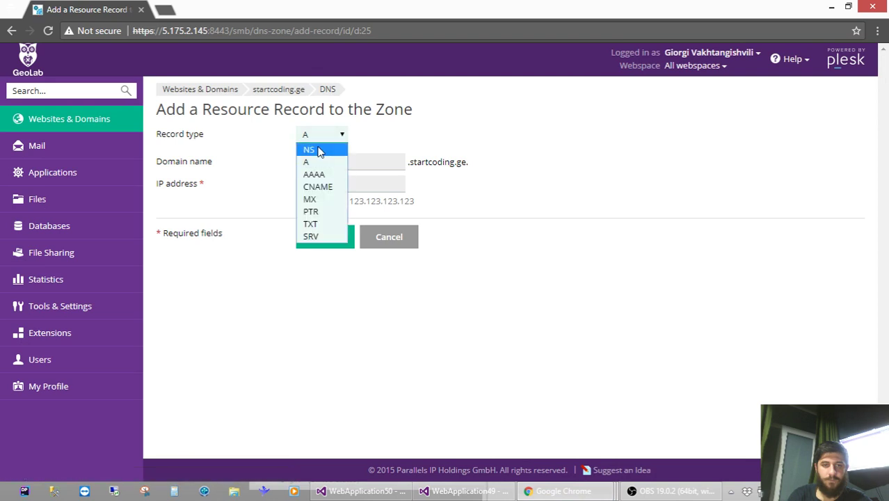
pyautogui.click(317, 147)
pyautogui.click(362, 183)
pyautogui.hotkey('ctrl', 'v')
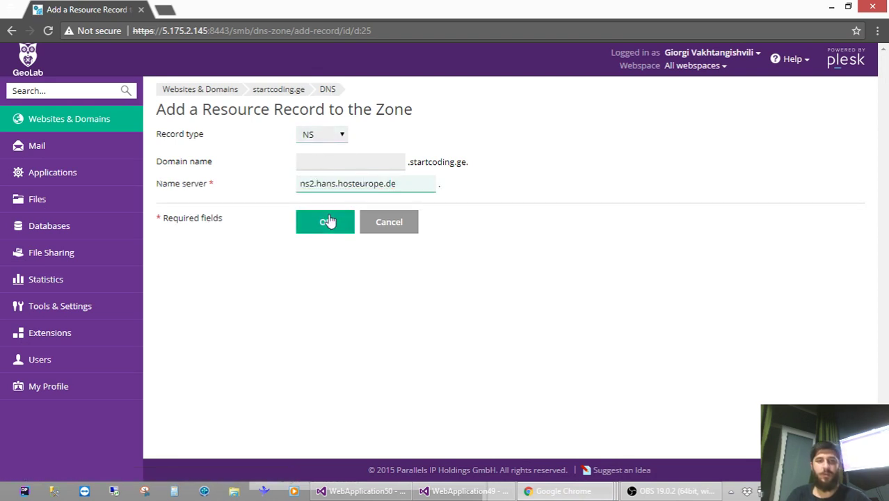
pyautogui.click(325, 221)
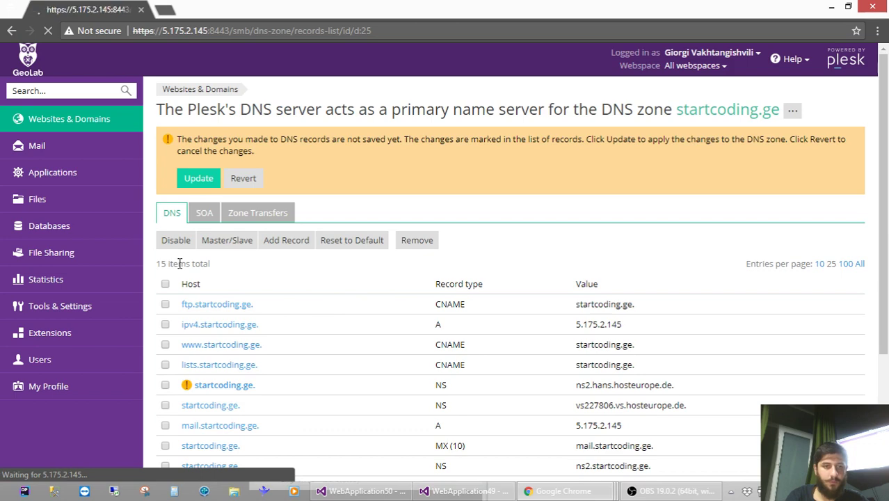
pyautogui.click(199, 177)
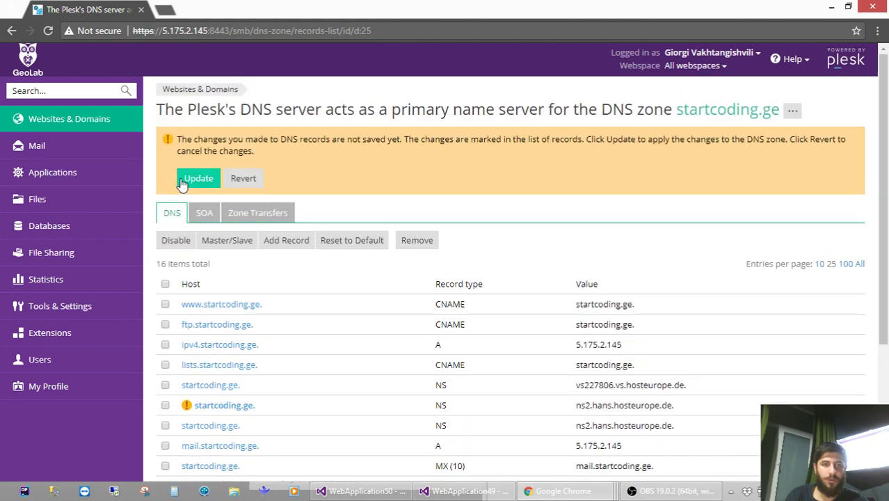
# - Try to apply the pending zone changes again, remove the duplicate pending ns2.hans.hosteurope.de NS record and reload the record list
pyautogui.click(182, 180)
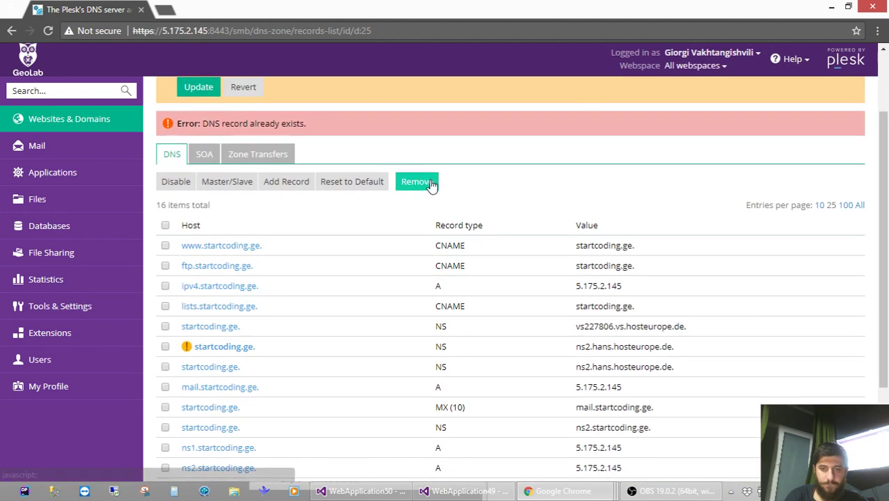
pyautogui.click(164, 346)
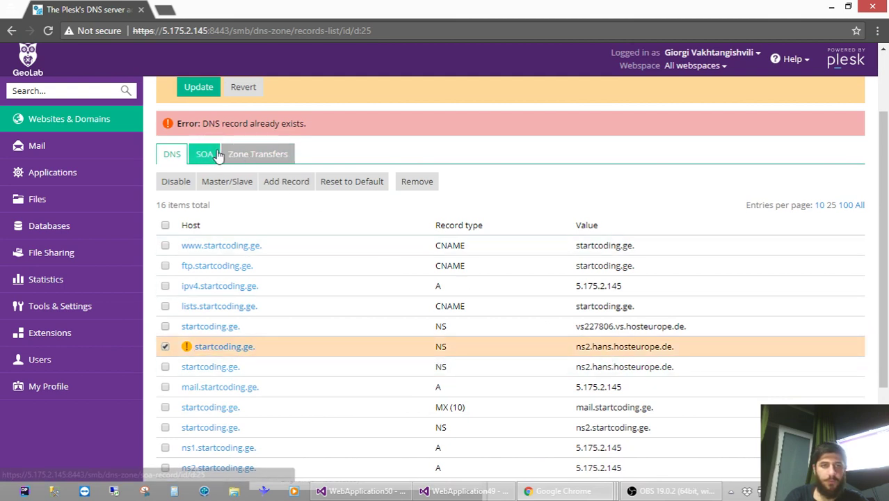
pyautogui.click(416, 181)
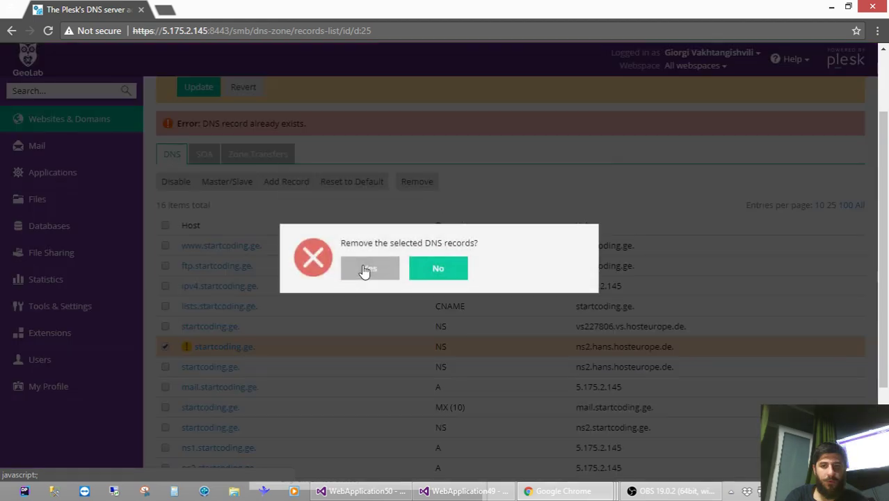
pyautogui.click(388, 281)
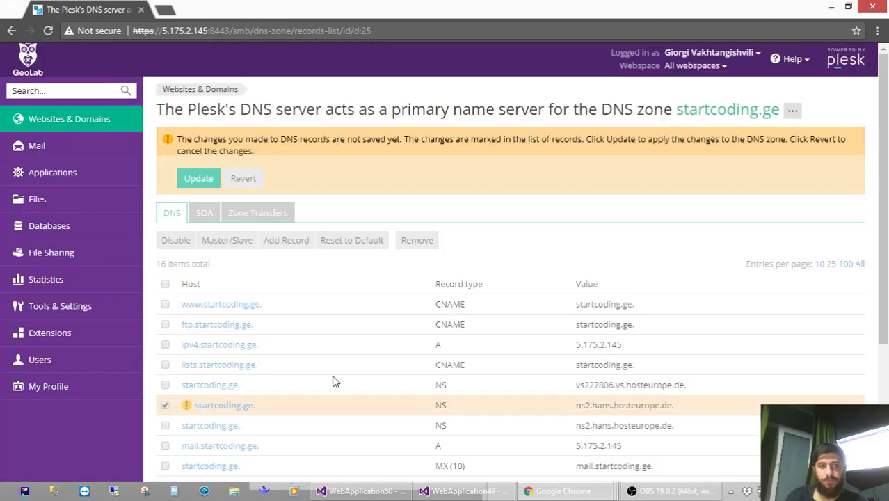
pyautogui.click(48, 31)
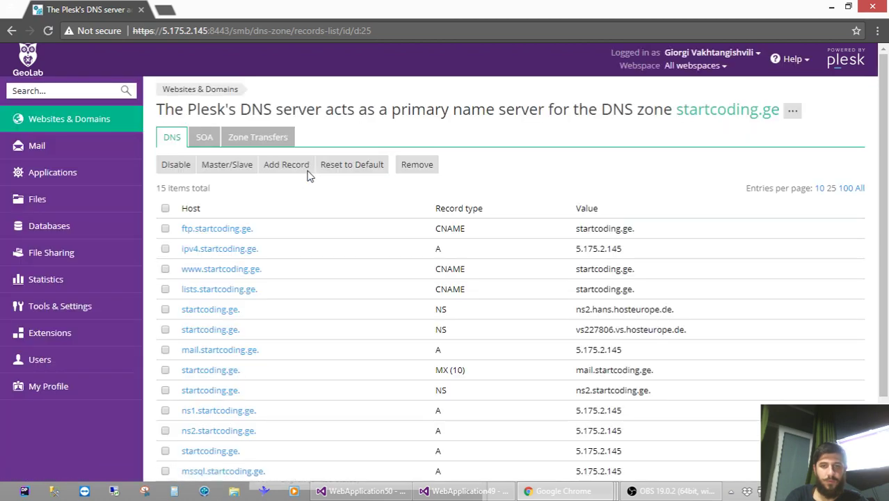
# - Open startcoding.ge in a new browser tab to check which page the domain serves
pyautogui.hotkey('ctrl', 't')
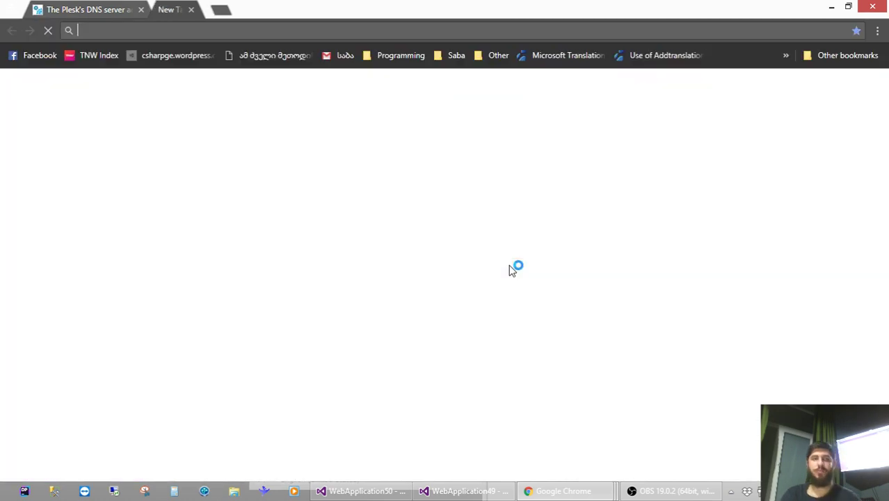
pyautogui.write('startcodin.g')
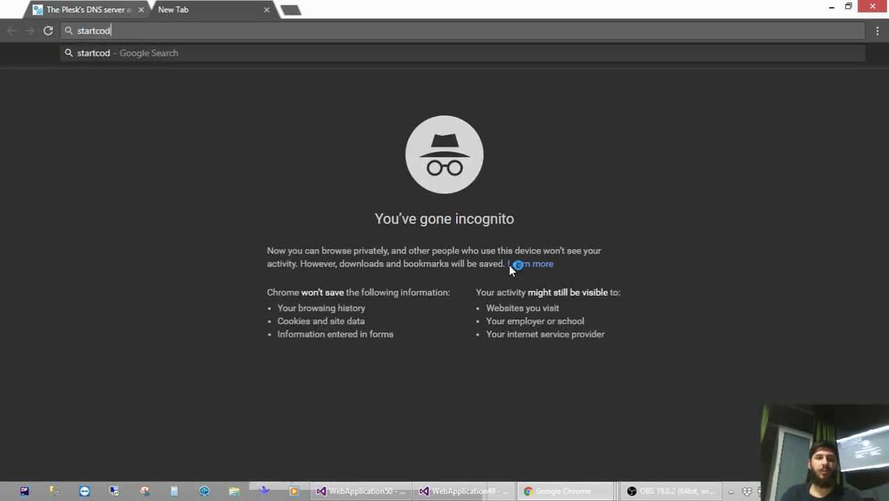
pyautogui.press('BackSpace')
pyautogui.press('BackSpace')
pyautogui.press('BackSpace')
pyautogui.write('g.ge')
pyautogui.press('Return')
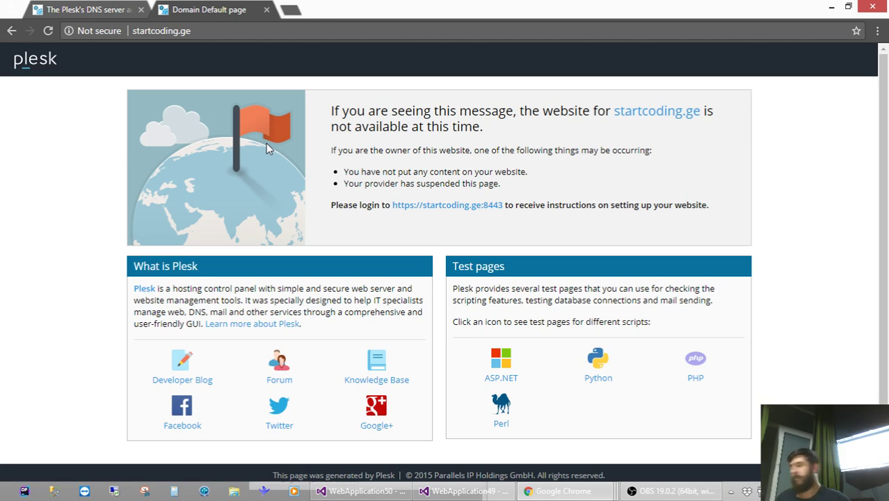
# - Connect to 5.175.2.145 with Remote Desktop despite the certificate errors, close its Scripts folder window and minimize SQL Server Management Studio
pyautogui.click(114, 490)
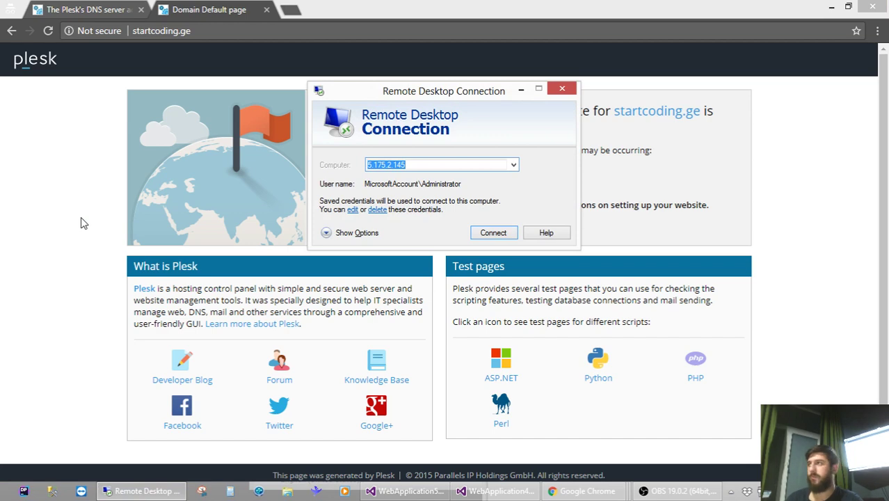
pyautogui.press('Return')
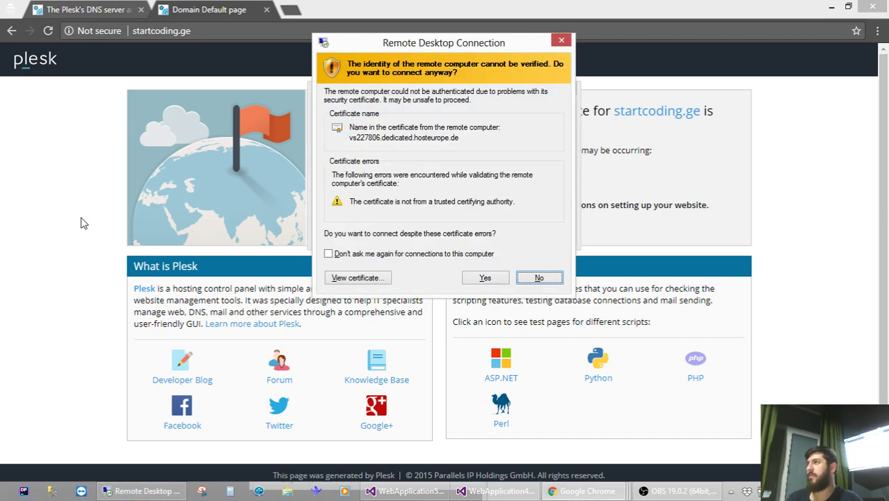
pyautogui.press('Left')
pyautogui.press('Return')
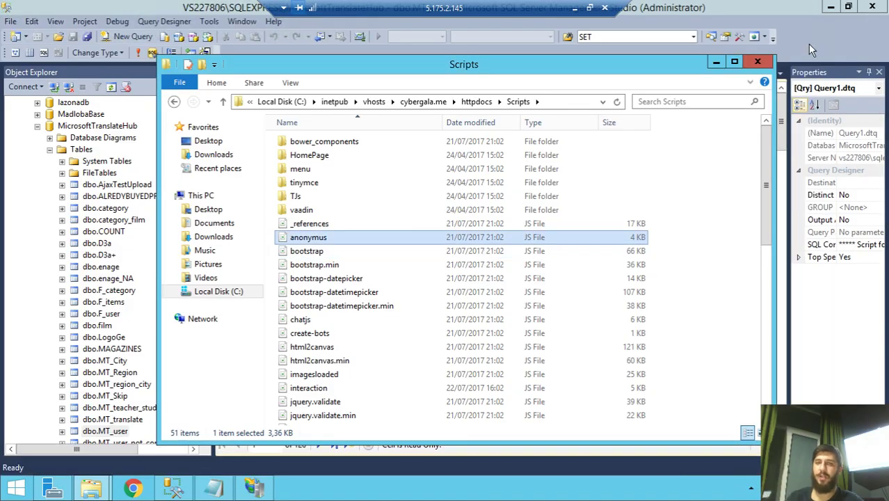
pyautogui.click(757, 61)
pyautogui.click(830, 6)
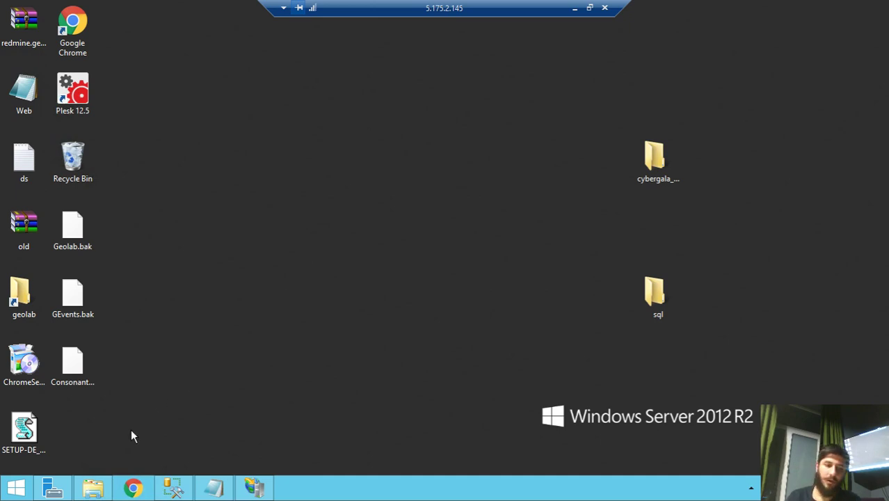
# - Browse in the server's File Explorer to C:\inetpub\vhosts\startcoding.ge\httpdocs
pyautogui.click(92, 486)
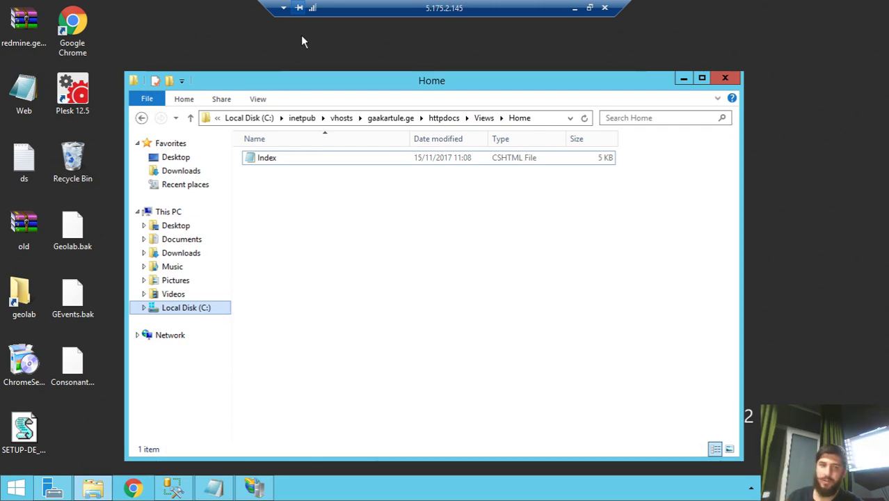
pyautogui.click(175, 213)
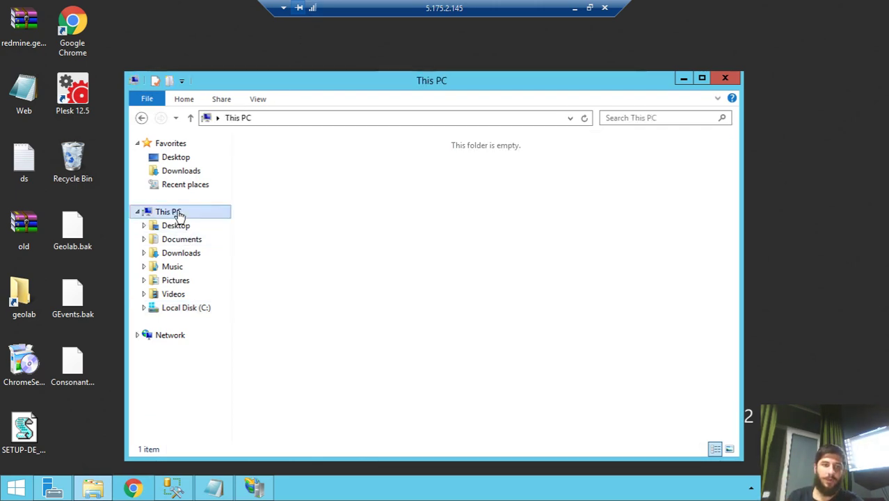
pyautogui.click(308, 270)
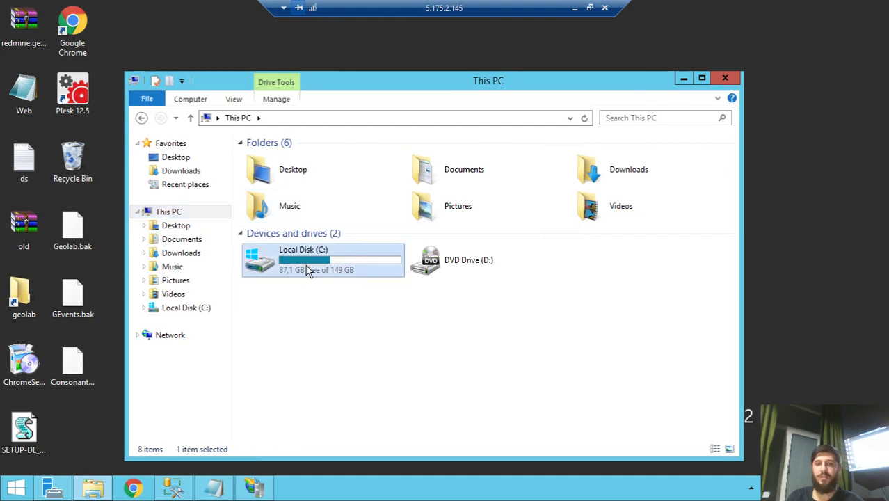
pyautogui.doubleClick(308, 270)
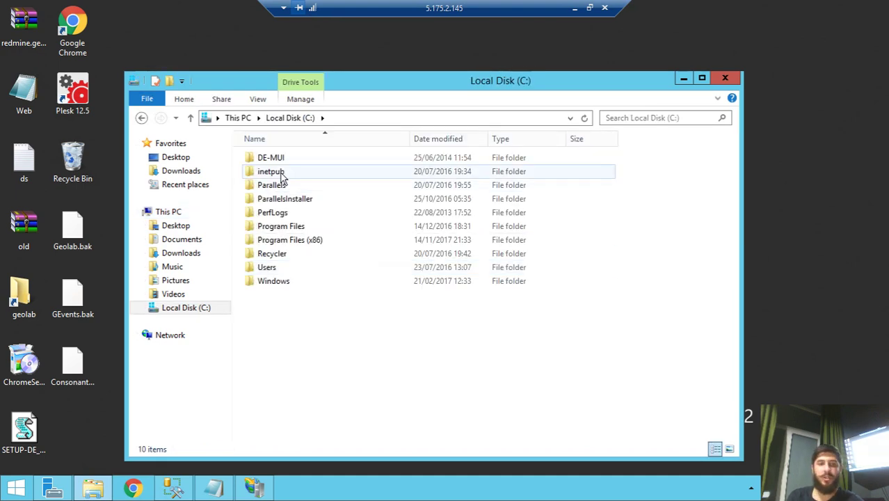
pyautogui.doubleClick(281, 174)
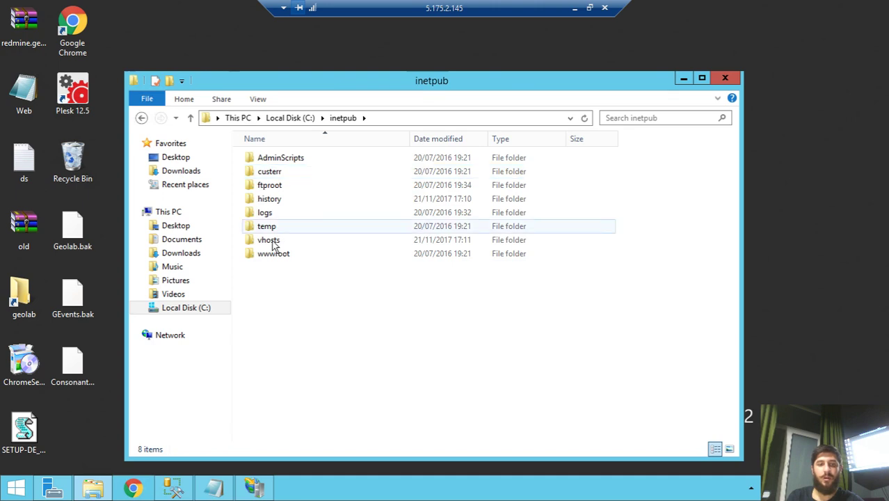
pyautogui.doubleClick(273, 239)
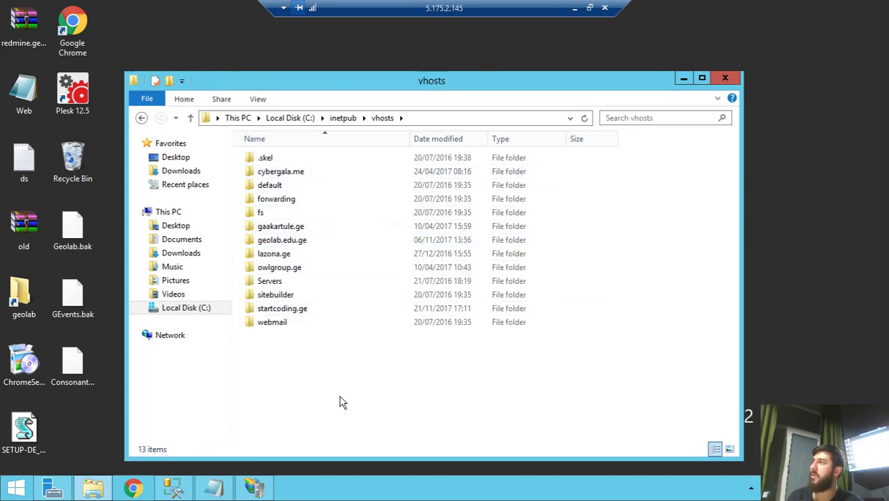
pyautogui.doubleClick(282, 308)
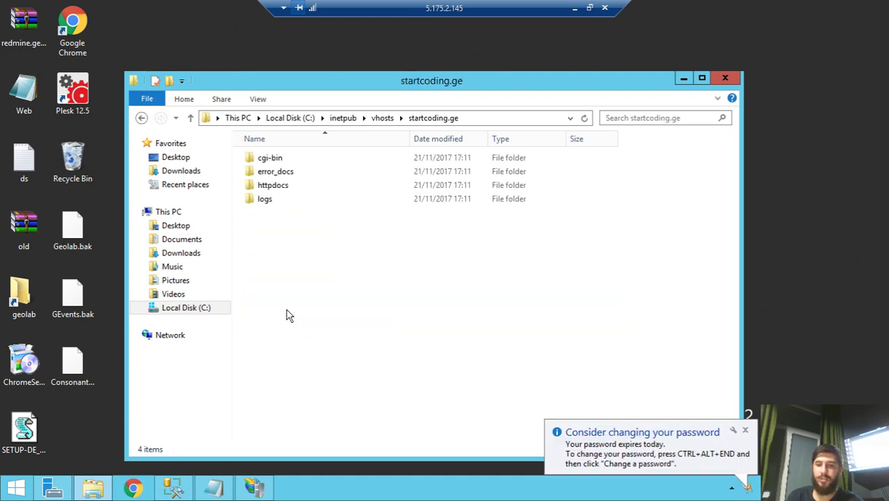
pyautogui.click(281, 191)
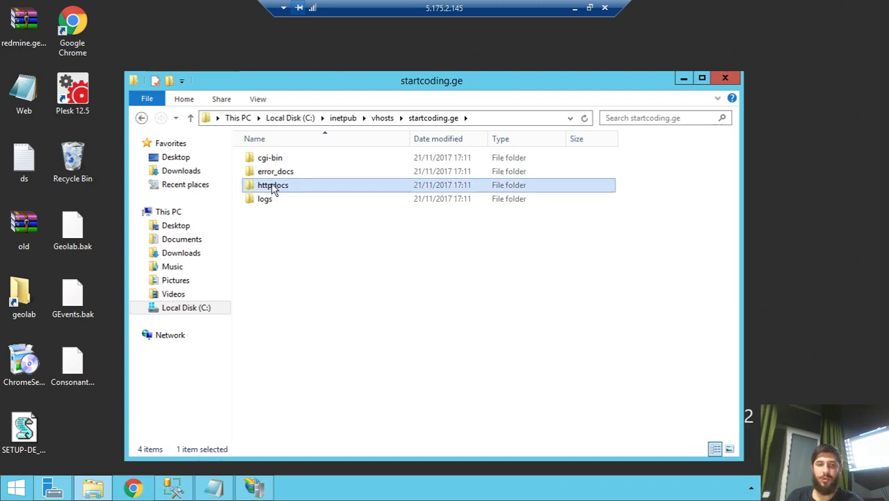
pyautogui.doubleClick(274, 187)
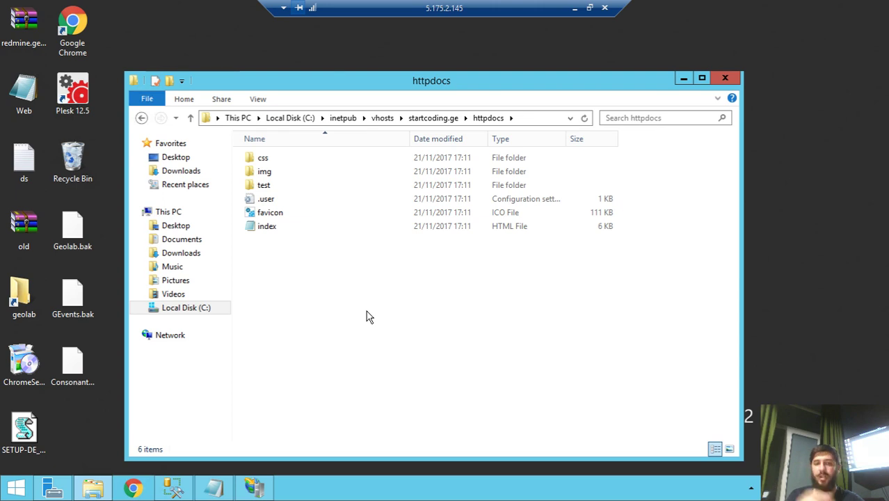
# - Open the site's index HTML file in Notepad++, look through its code and select the title text "Domain Default page"
pyautogui.rightClick(276, 229)
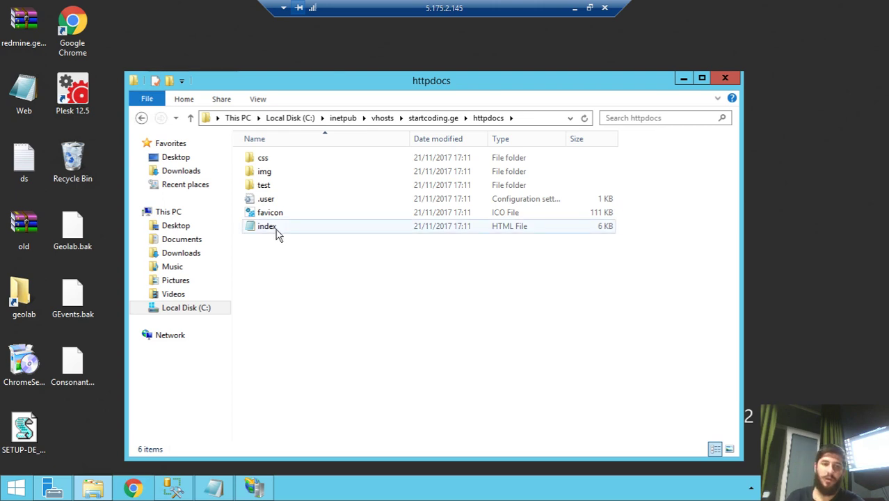
pyautogui.click(322, 264)
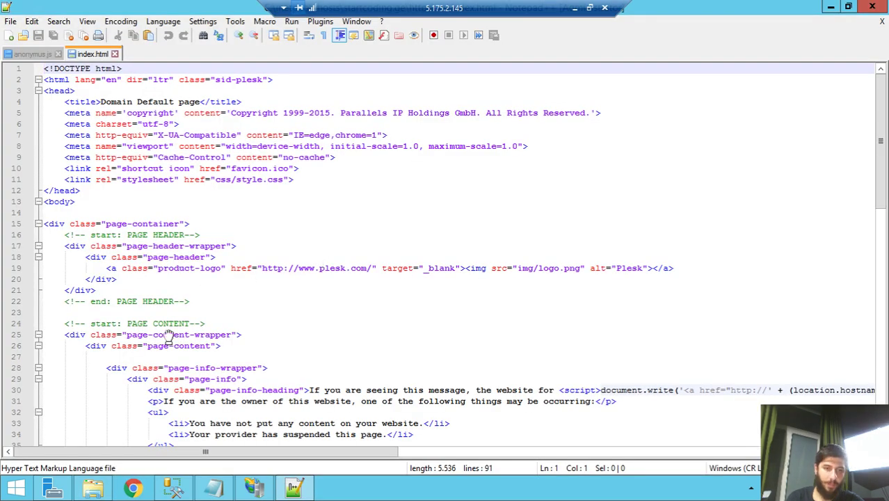
pyautogui.scroll(-5, 169, 329)
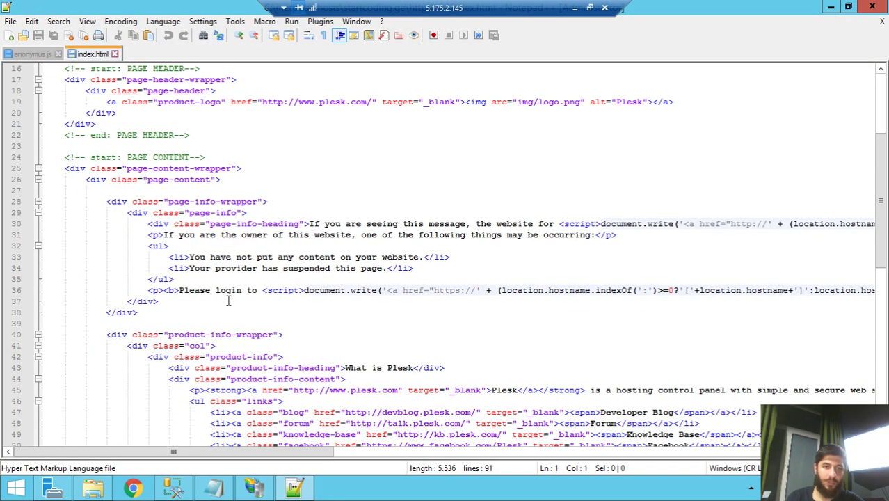
pyautogui.scroll(5, 227, 300)
pyautogui.moveTo(102, 102); pyautogui.dragTo(203, 103)
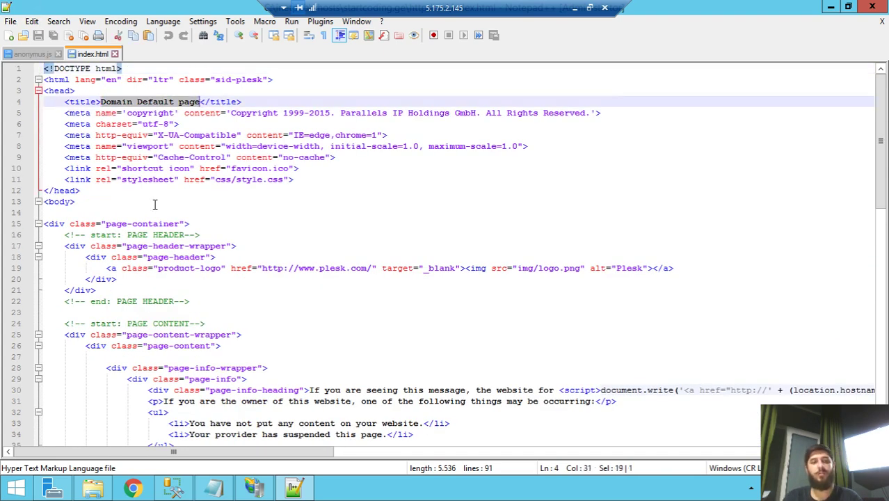
pyautogui.write('chveni')
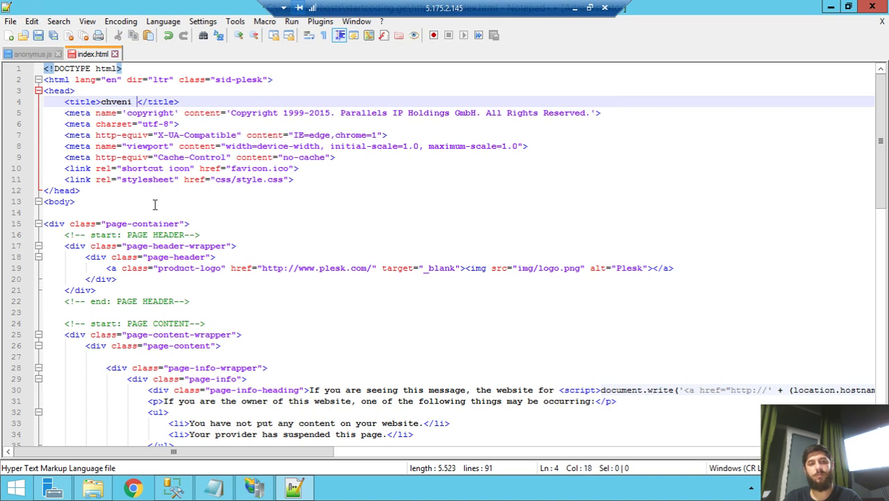
pyautogui.press('BackSpace')
pyautogui.press('BackSpace')
pyautogui.press('BackSpace')
pyautogui.press('BackSpace')
pyautogui.press('BackSpace')
pyautogui.press('BackSpace')
pyautogui.write('Chven')
pyautogui.press('BackSpace')
pyautogui.press('BackSpace')
pyautogui.press('BackSpace')
pyautogui.press('BackSpace')
pyautogui.write('ve')
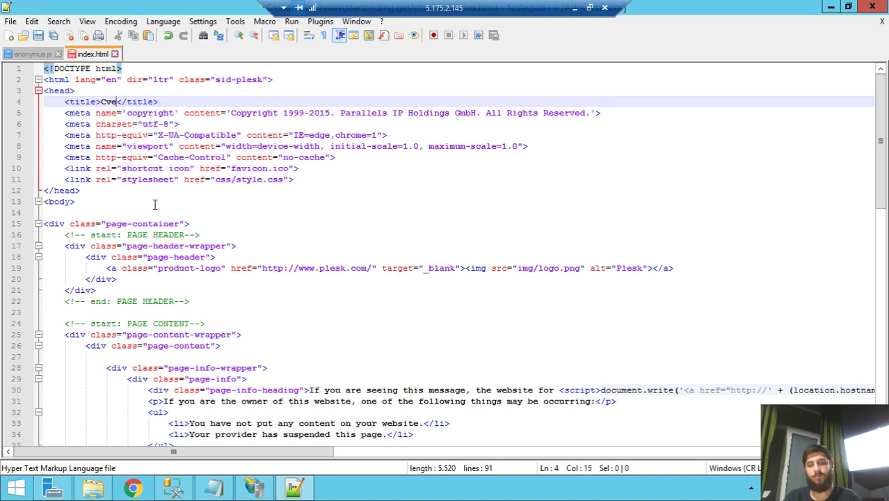
pyautogui.press('BackSpace')
pyautogui.press('BackSpace')
pyautogui.press('BackSpace')
# - Replace the index page's title with "ჩვენი საიტი", save it and reload startcoding.ge in Chrome
pyautogui.write('ჩვენი საიტი')
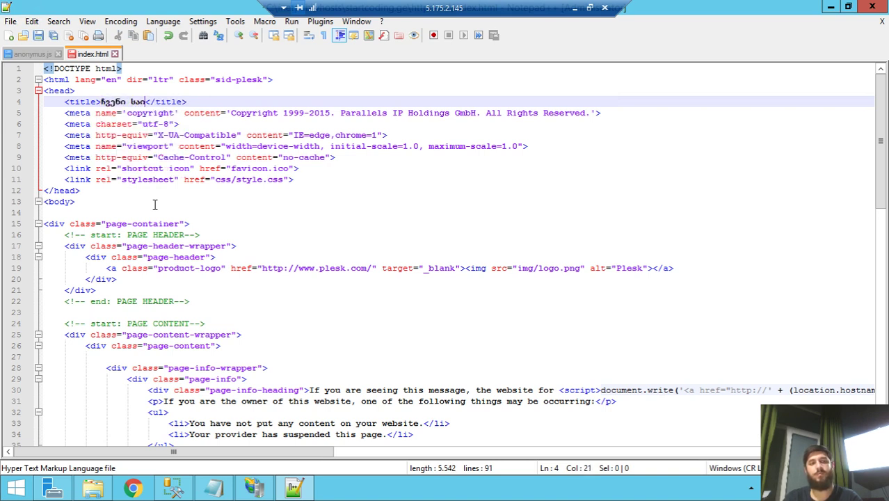
pyautogui.click(575, 8)
pyautogui.click(48, 30)
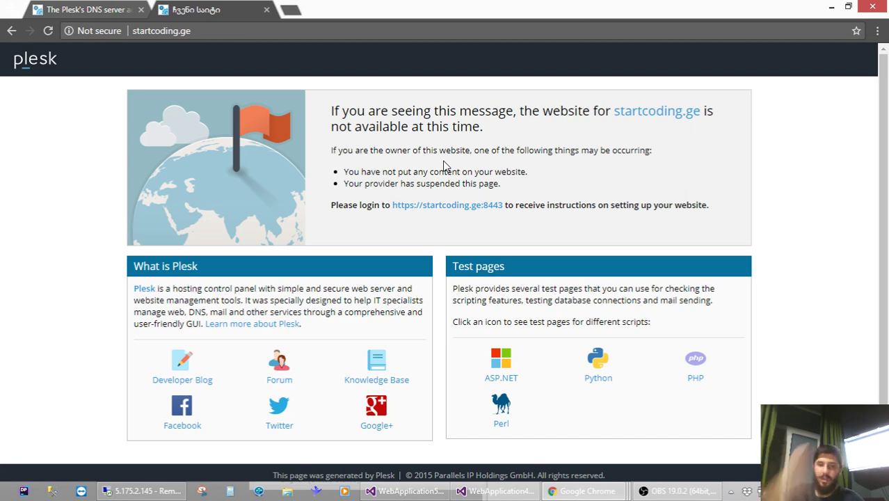
# - Switch to Visual Studio and compare Index.cshtml in WebApplication50 and WebApplication49, ending in WebApplication50
pyautogui.click(407, 491)
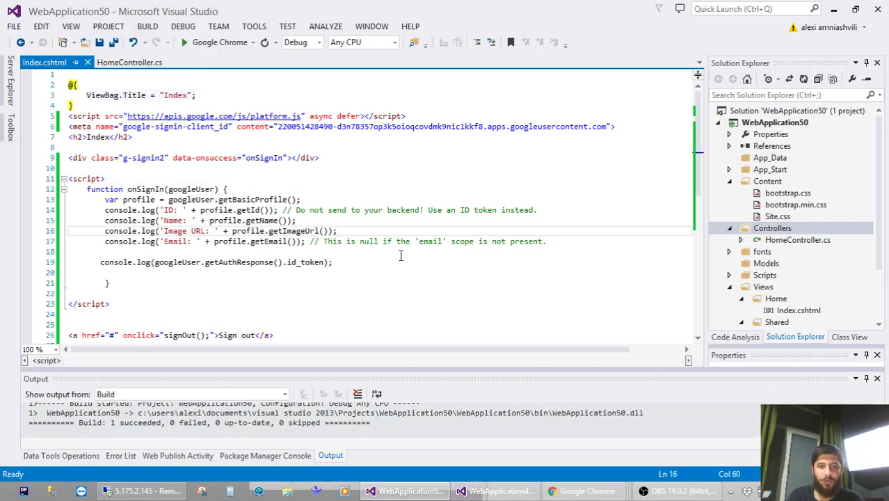
pyautogui.click(499, 491)
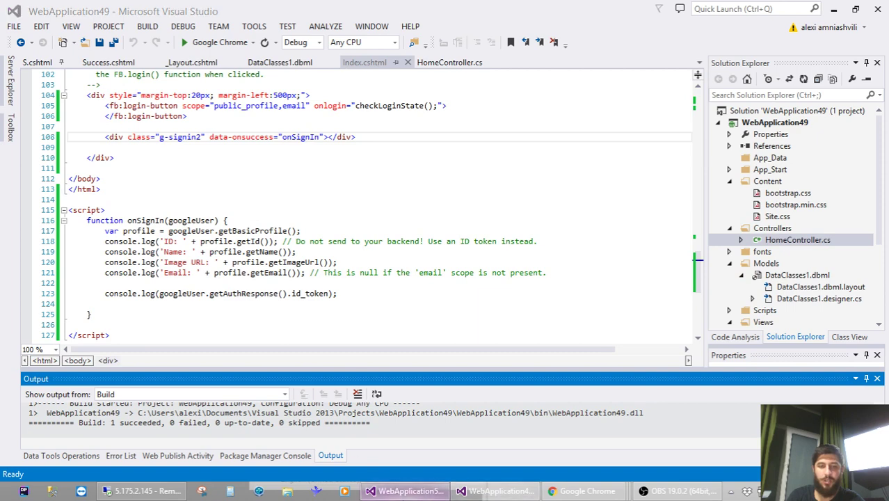
pyautogui.rightClick(397, 491)
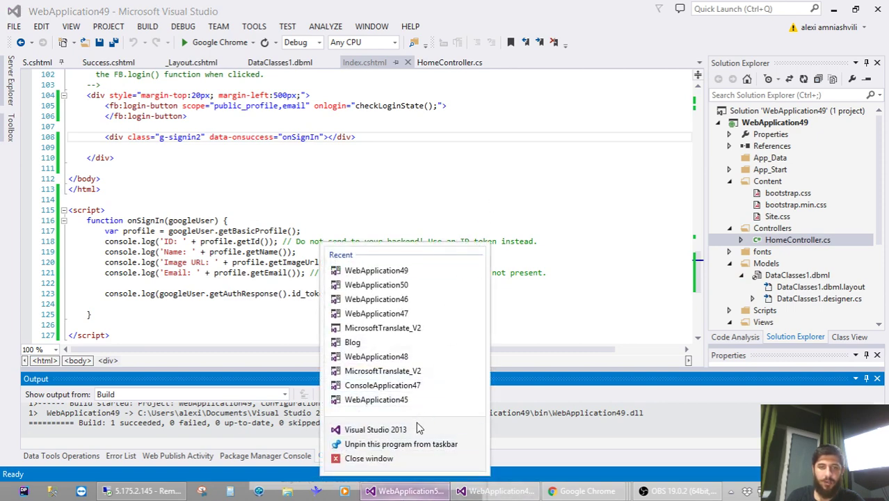
pyautogui.click(345, 106)
pyautogui.scroll(14, 345, 109)
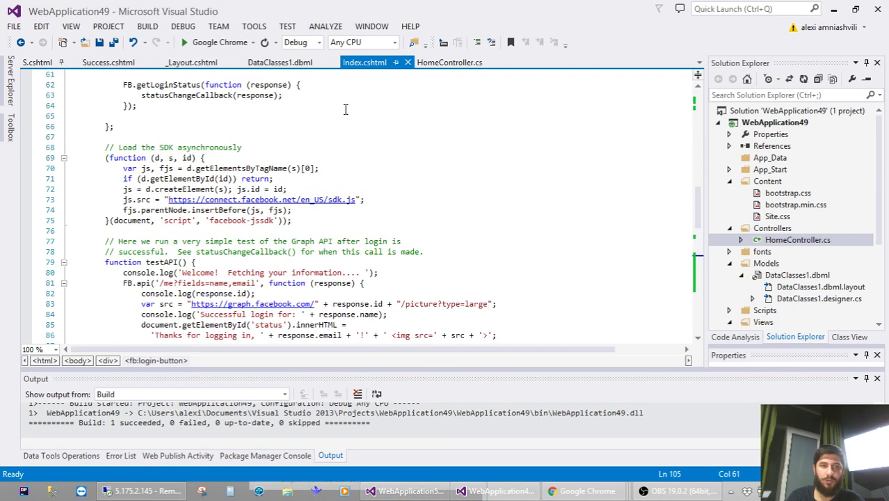
pyautogui.scroll(3, 345, 109)
pyautogui.click(406, 490)
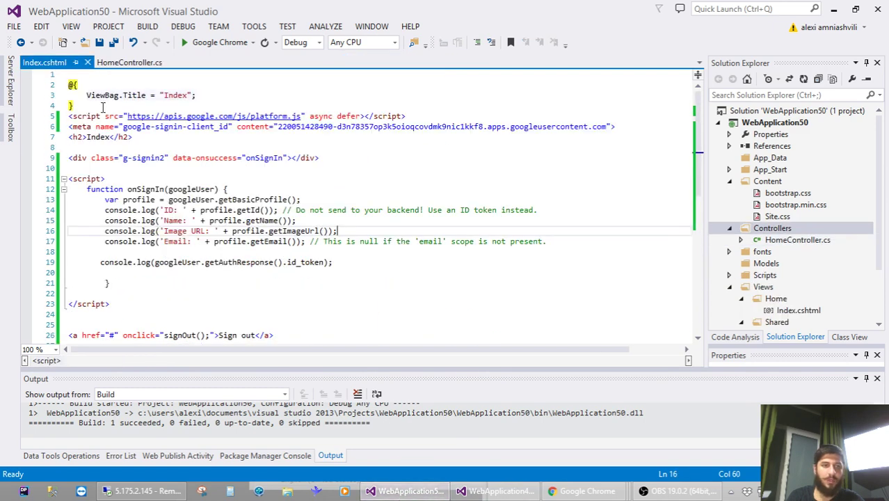
# - Replace the markup below the ViewBag block in Index.cshtml with the h1 heading "ჩვენი პირველი საიტი" and save the file
pyautogui.hotkey('ctrl', 'a')
pyautogui.press('BackSpace')
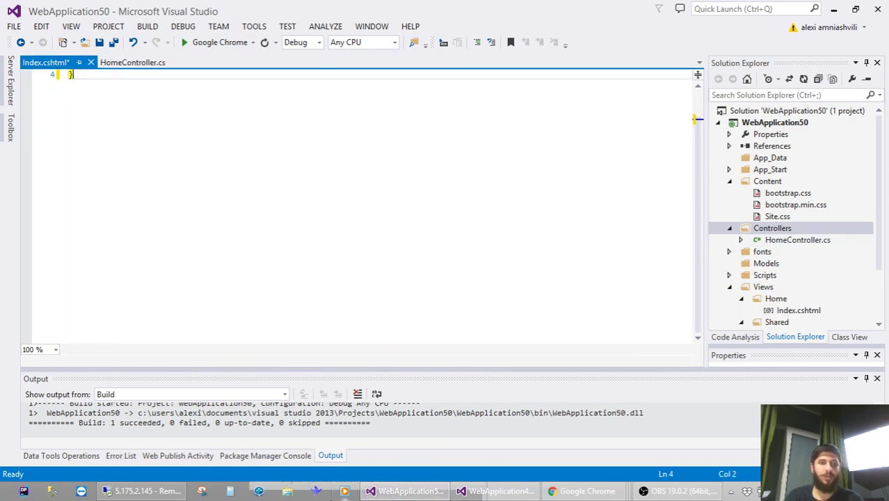
pyautogui.press('Return')
pyautogui.press('Return')
pyautogui.write('<h1>')
pyautogui.hotkey('ctrl', 's')
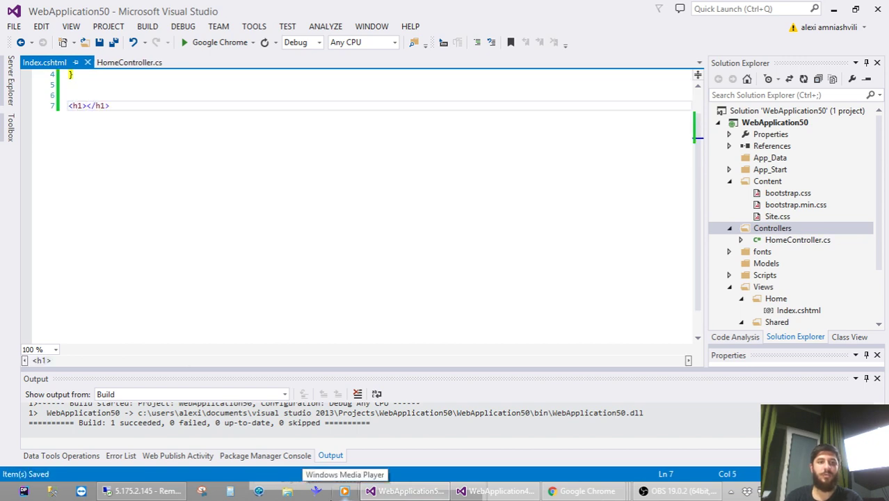
pyautogui.write('Book')
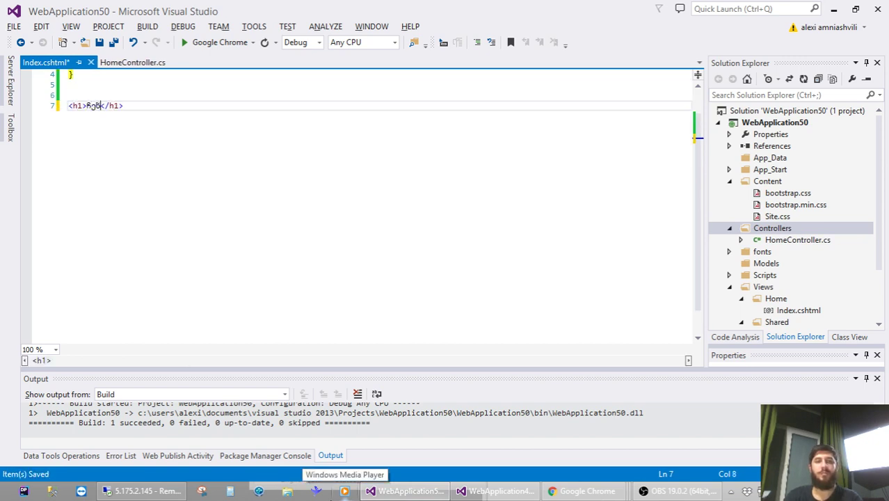
pyautogui.write('ნი')
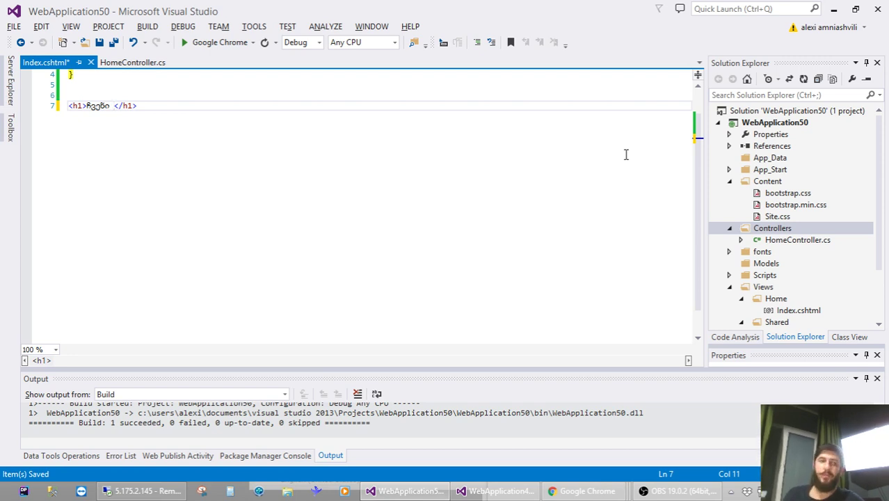
pyautogui.write('პირველი ს')
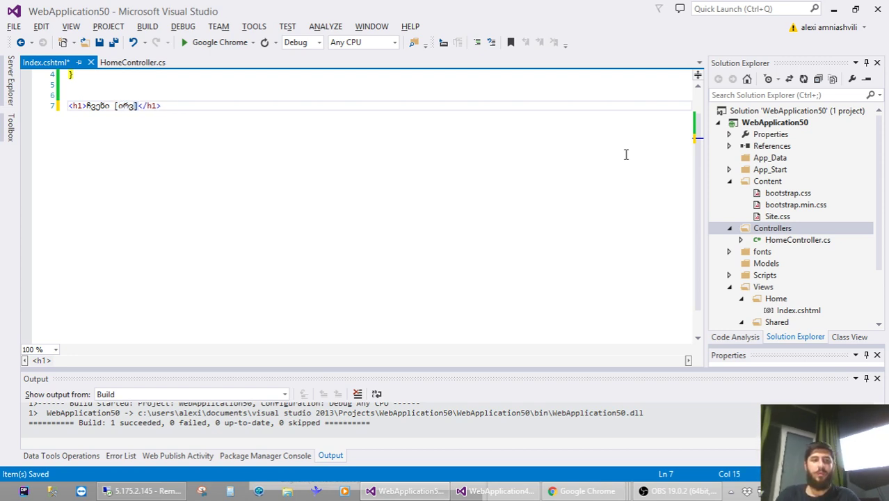
pyautogui.write('აიტი')
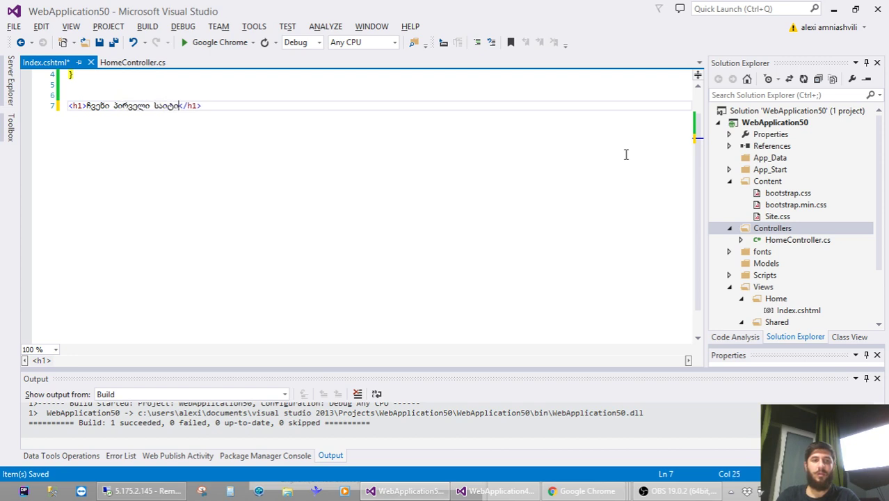
pyautogui.hotkey('ctrl', 's')
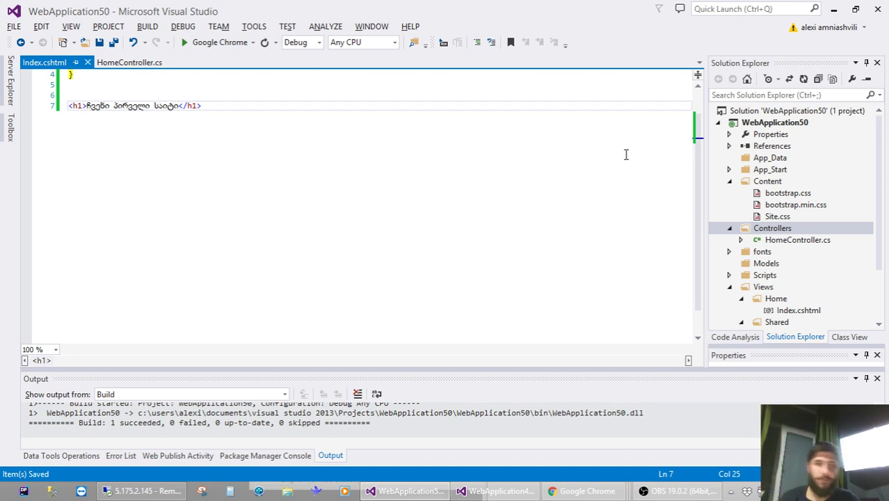
# - Start publishing the WebApplication50 project with a new custom profile named after its author
pyautogui.scroll(1, 533, 199)
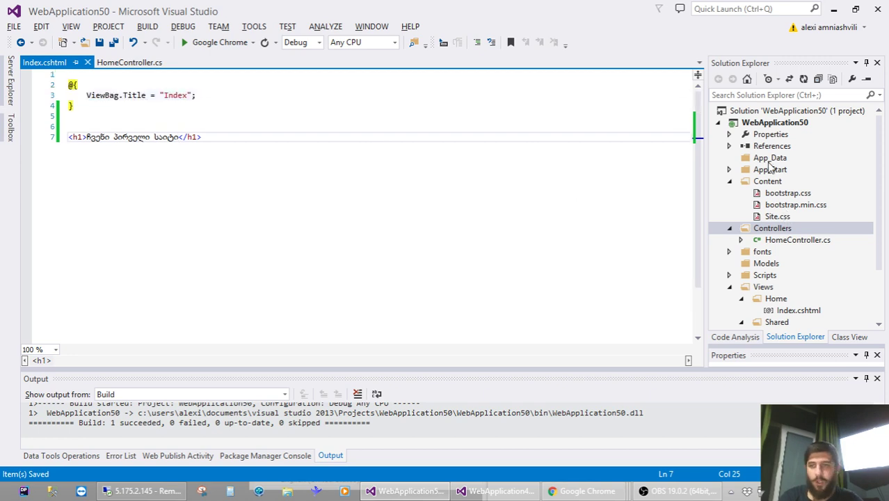
pyautogui.click(755, 125)
pyautogui.rightClick(755, 126)
pyautogui.click(616, 202)
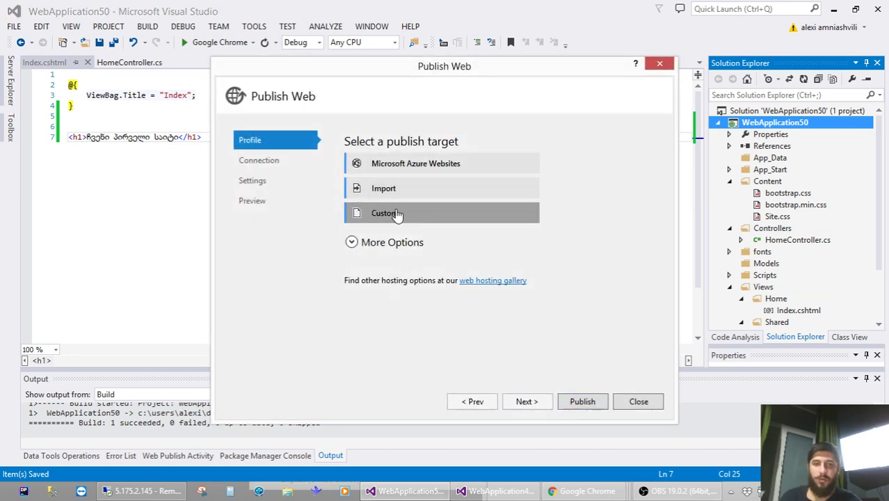
pyautogui.click(397, 212)
pyautogui.write('alex')
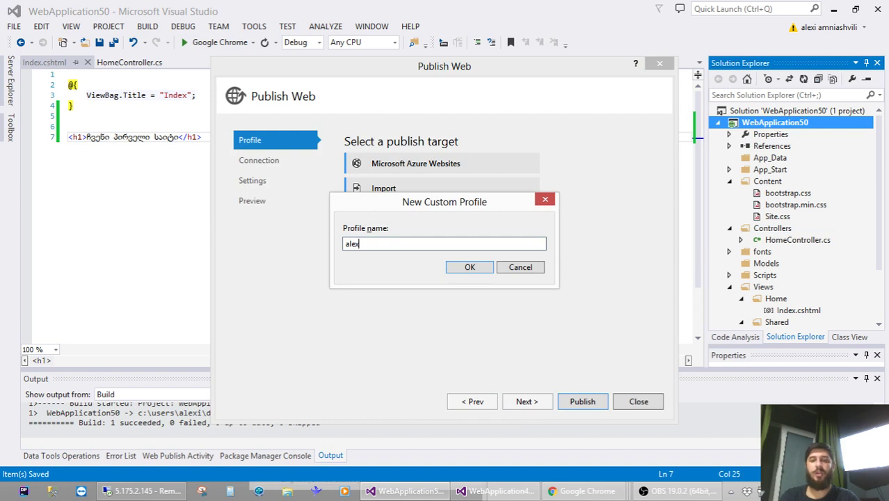
pyautogui.press('Return')
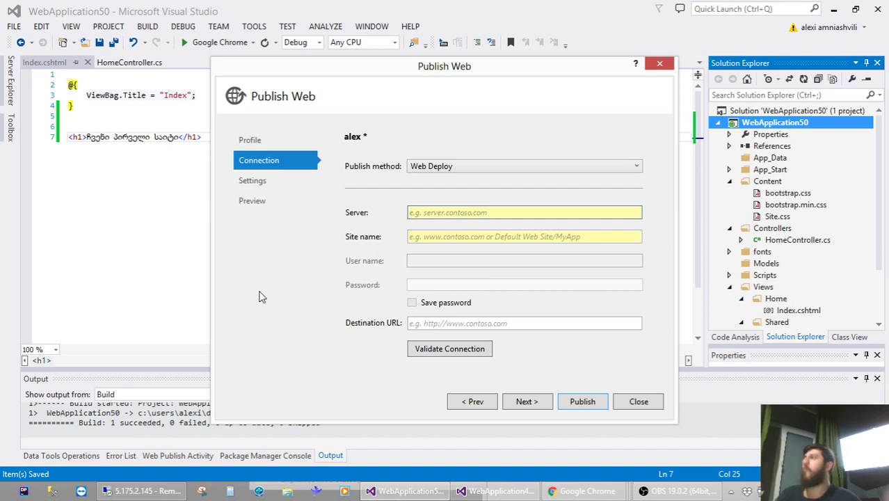
# - Set the publish method to File System and the target location to a new Desktop folder named "publ"
pyautogui.click(482, 169)
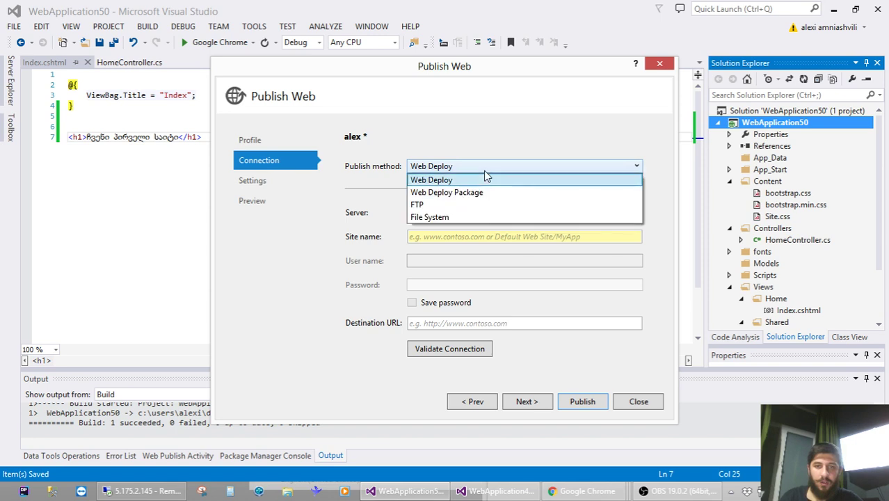
pyautogui.click(465, 216)
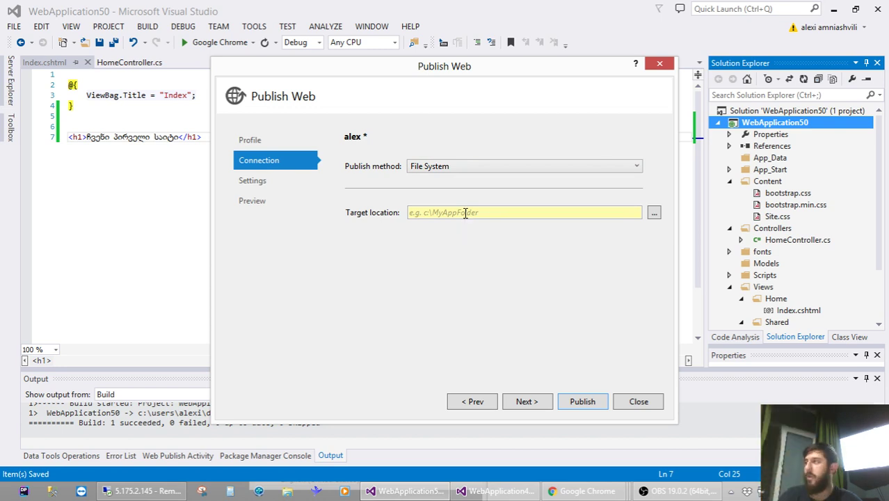
pyautogui.click(653, 212)
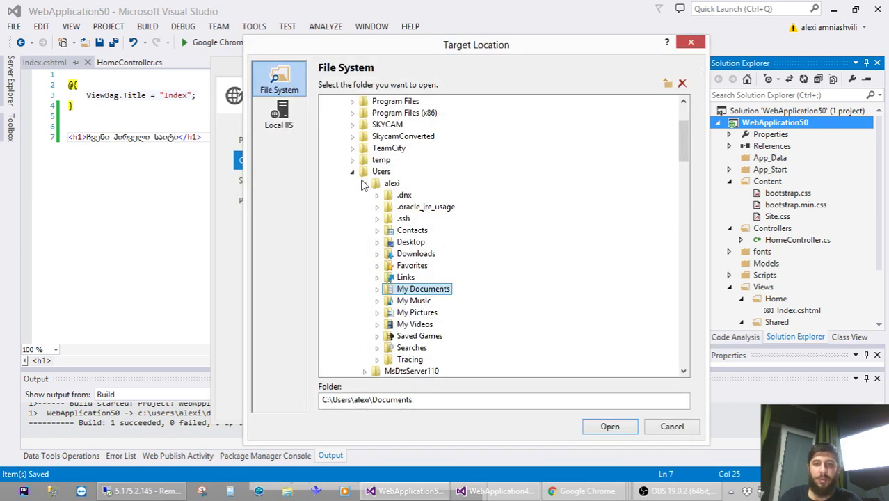
pyautogui.scroll(3, 356, 179)
pyautogui.click(362, 103)
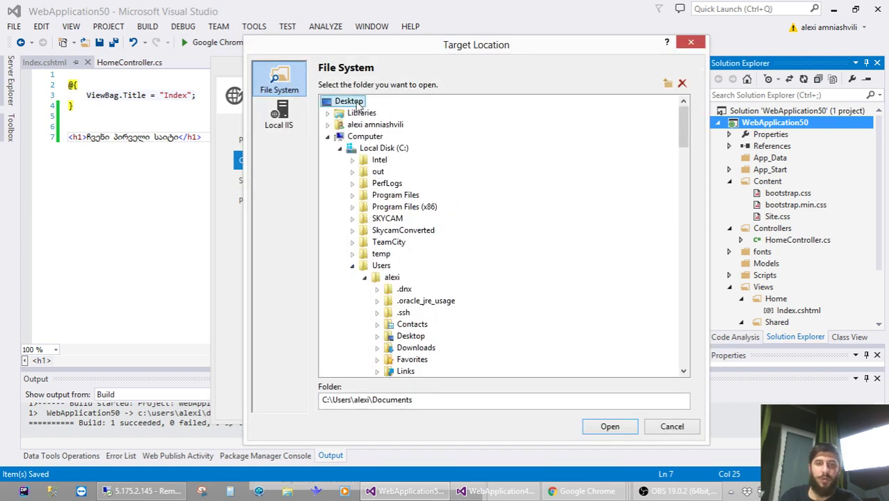
pyautogui.click(668, 82)
pyautogui.write('publ')
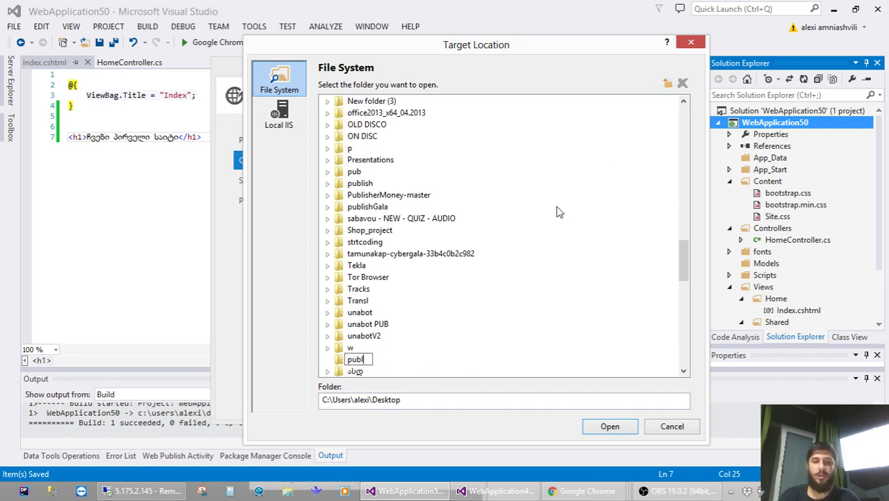
pyautogui.press('Return')
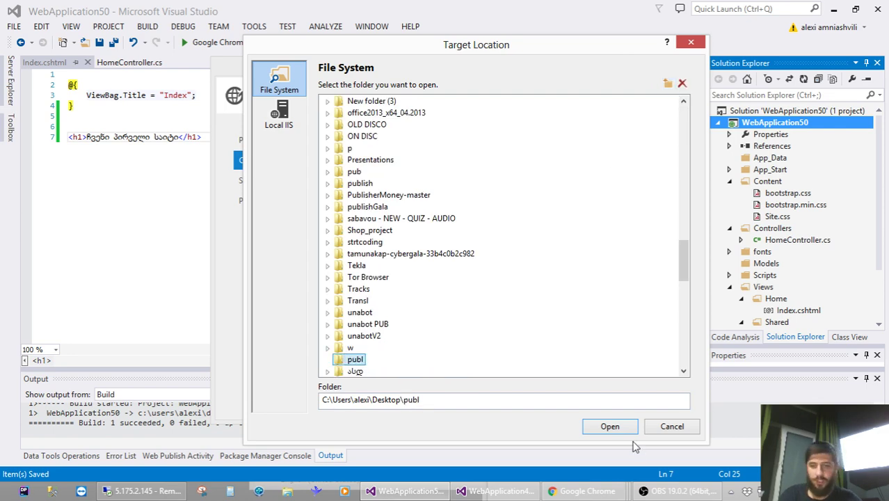
pyautogui.click(610, 426)
# - Keep the Release configuration, review the publish preview and publish WebApplication50 to the publ folder
pyautogui.click(267, 181)
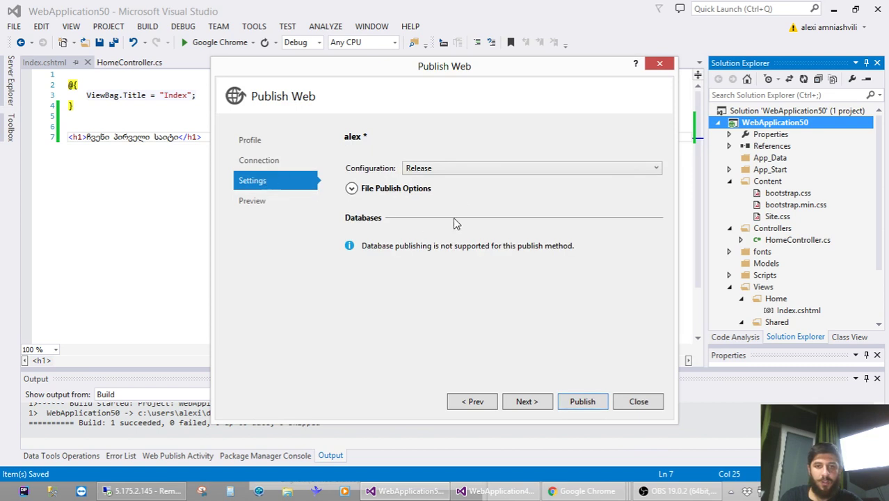
pyautogui.click(463, 175)
pyautogui.click(464, 175)
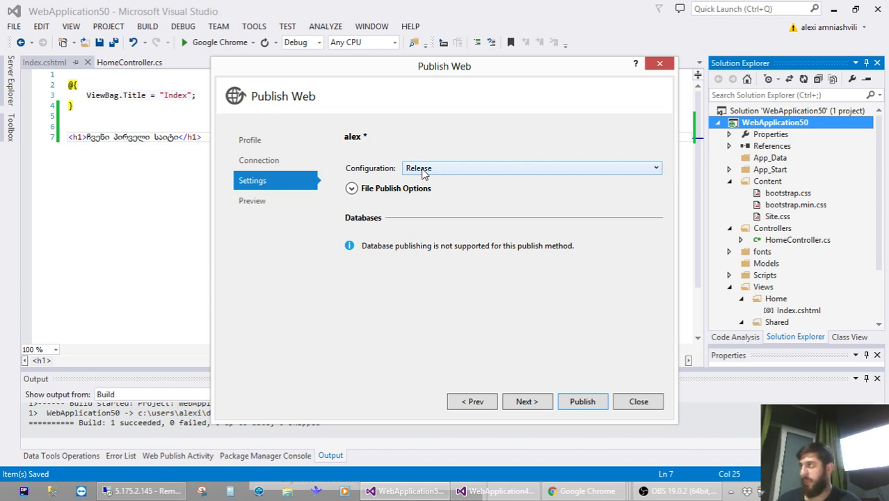
pyautogui.click(245, 205)
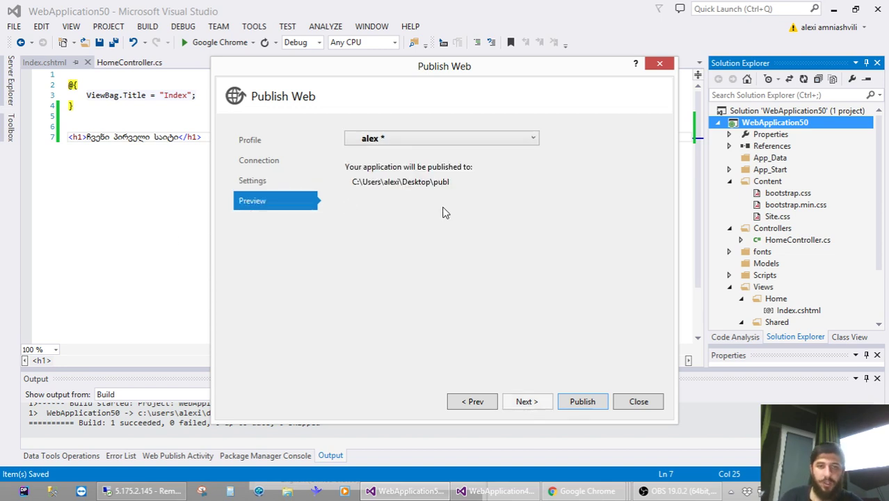
pyautogui.click(580, 401)
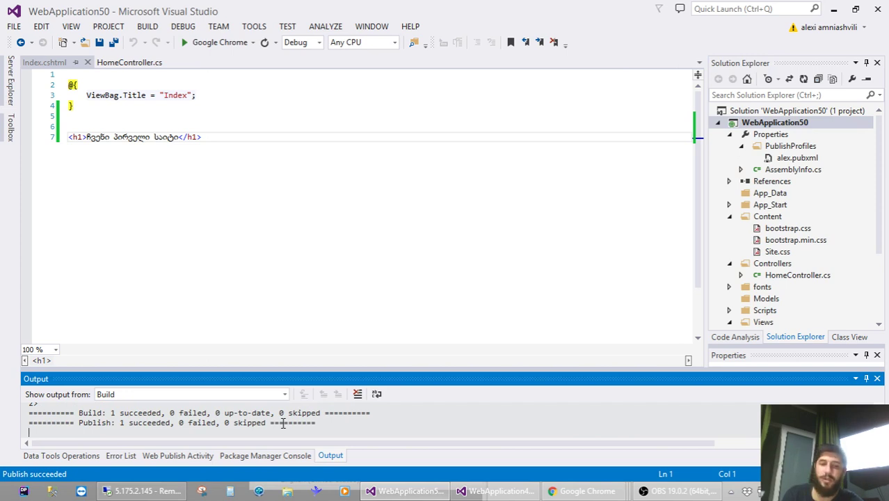
# - Open the publ folder on the desktop and select all of its published files
pyautogui.press('super+d')
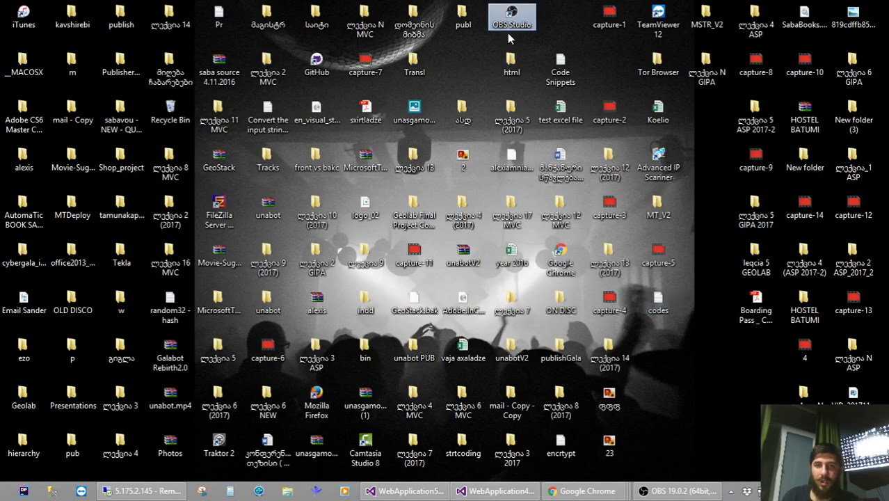
pyautogui.doubleClick(464, 19)
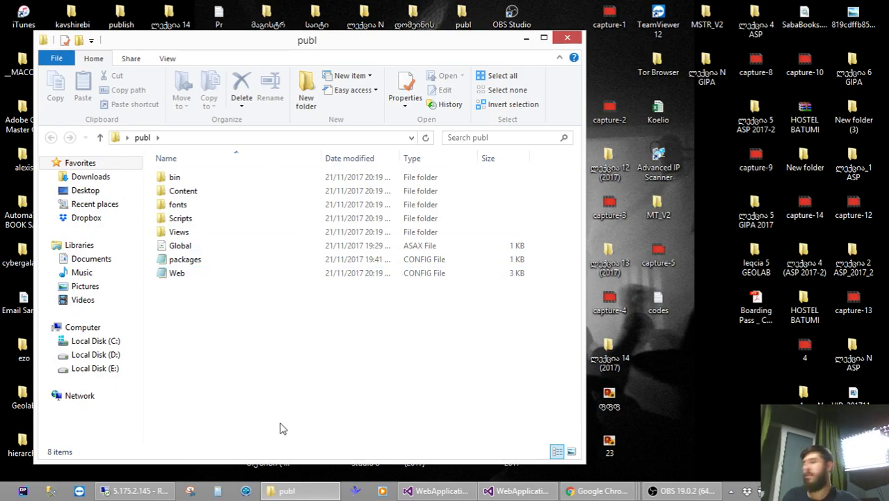
pyautogui.hotkey('ctrl', 'a')
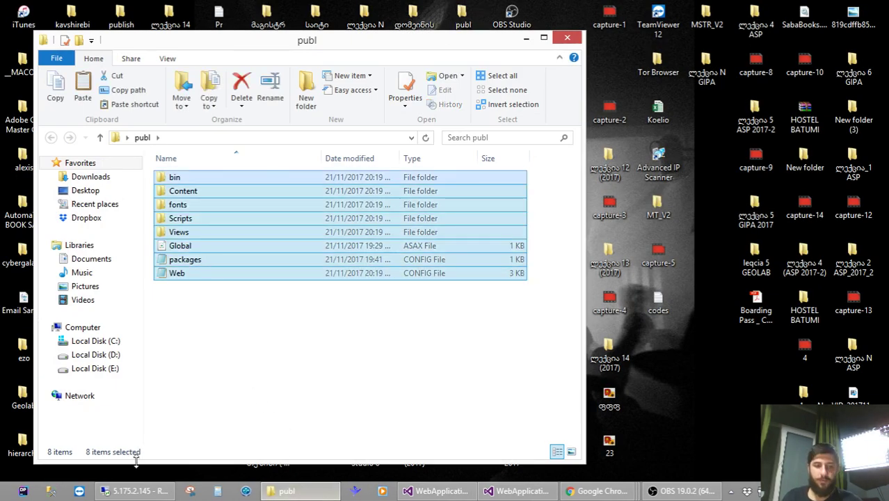
# - On the remote server, delete everything in startcoding.ge's httpdocs folder and paste the published project files there
pyautogui.click(135, 490)
pyautogui.hotkey('alt', 'F4')
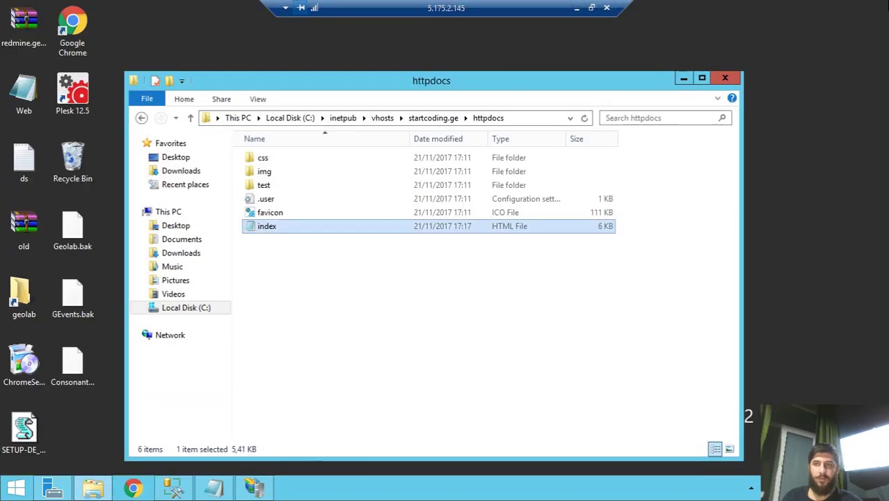
pyautogui.click(524, 280)
pyautogui.hotkey('ctrl', 'a')
pyautogui.press('BackSpace')
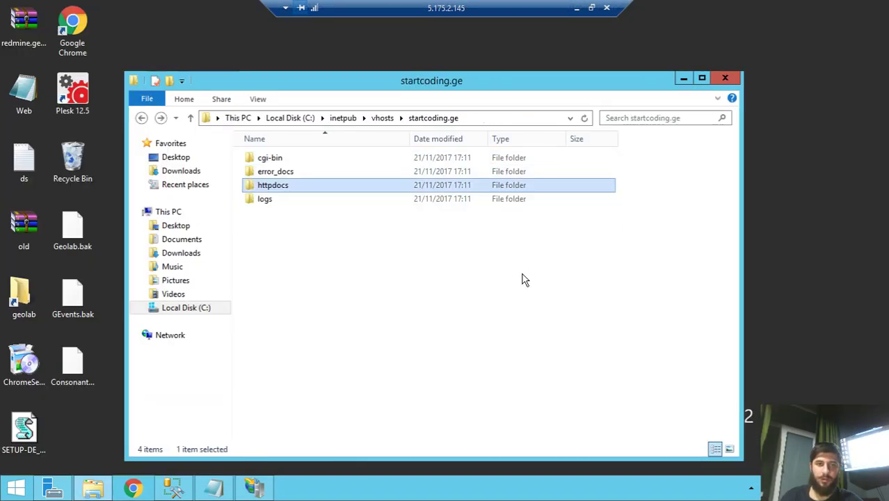
pyautogui.press('Return')
pyautogui.hotkey('ctrl', 'a')
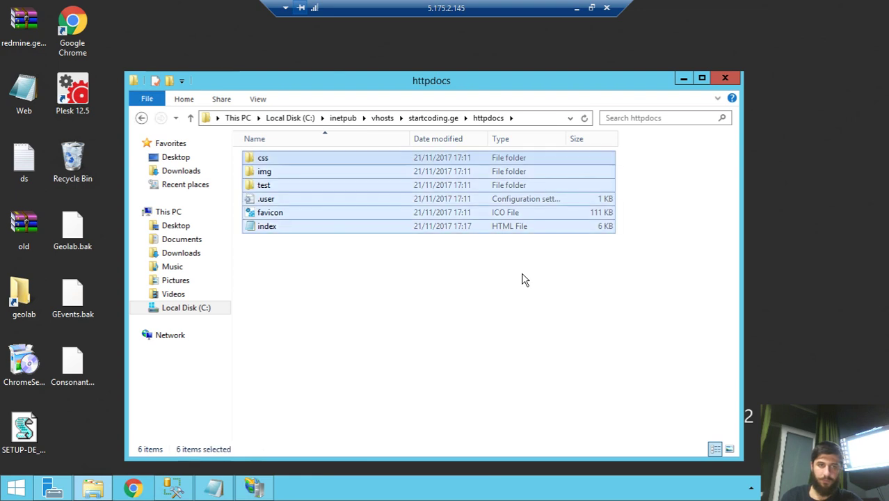
pyautogui.press('Delete')
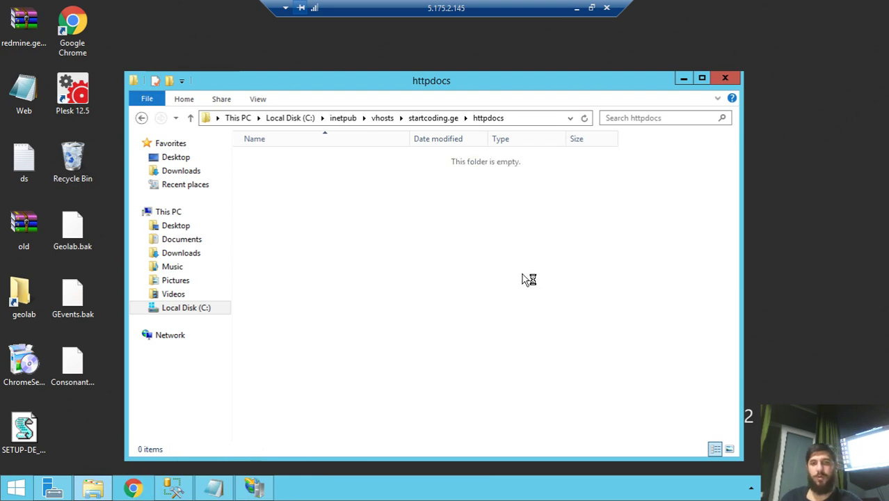
pyautogui.hotkey('ctrl', 'v')
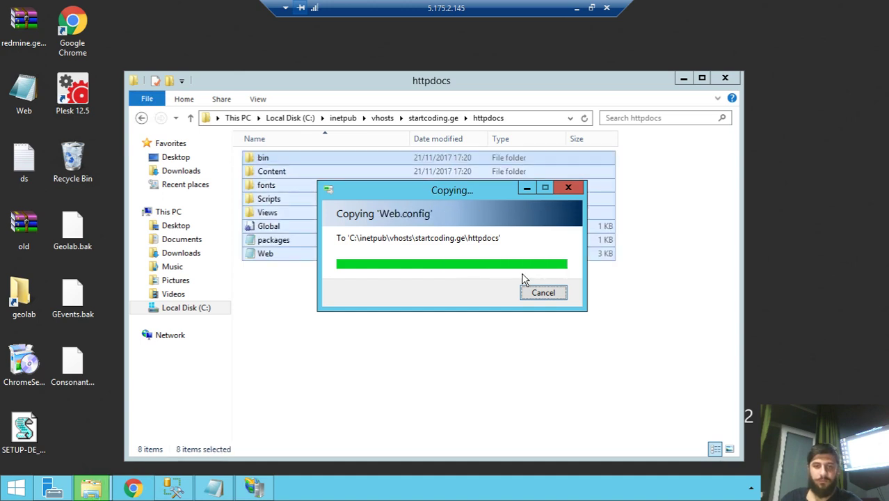
# - Switch to the local Chrome browser and open startcoding.ge in a new tab to check the deployed site
pyautogui.click(577, 7)
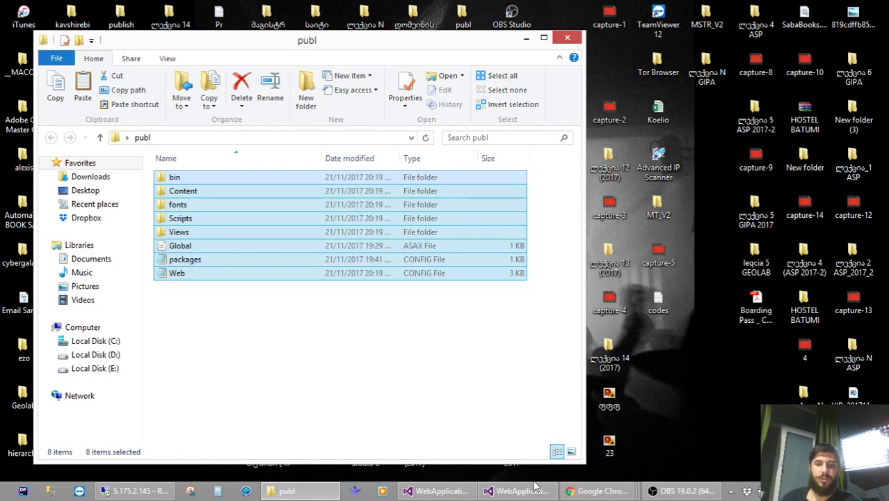
pyautogui.moveTo(588, 491)
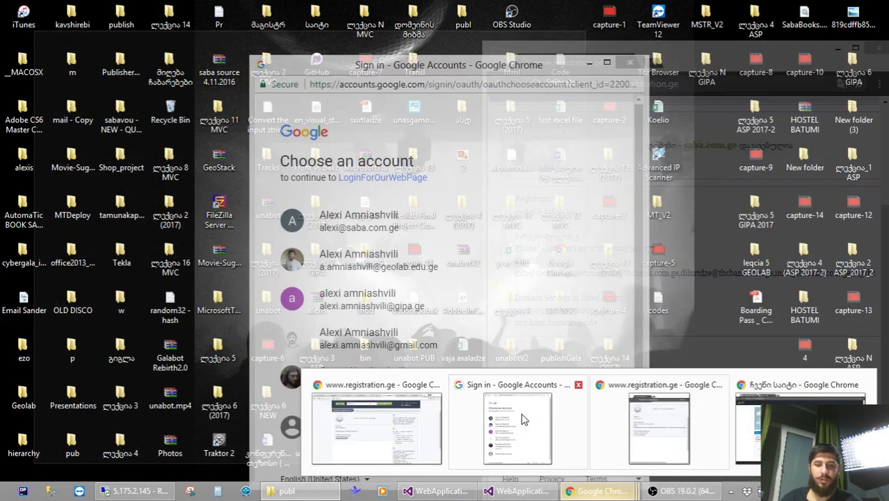
pyautogui.click(385, 421)
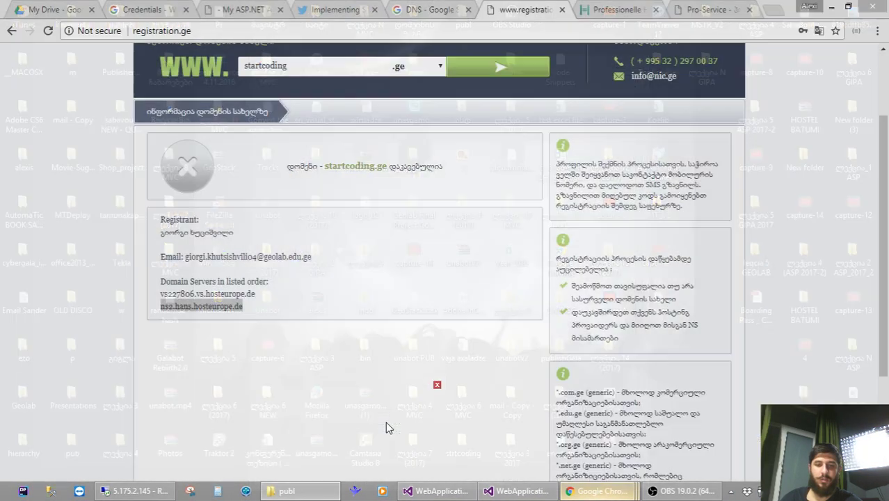
pyautogui.hotkey('ctrl', 't')
pyautogui.write('st')
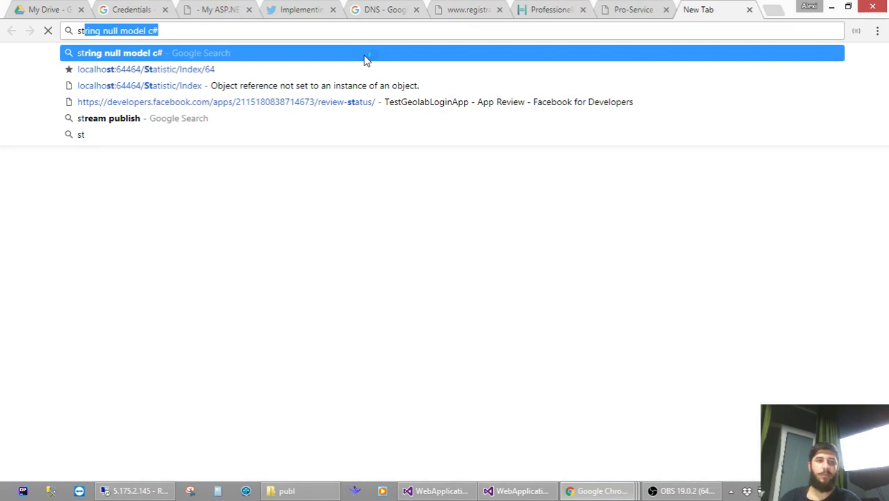
pyautogui.write('artcoding.ge')
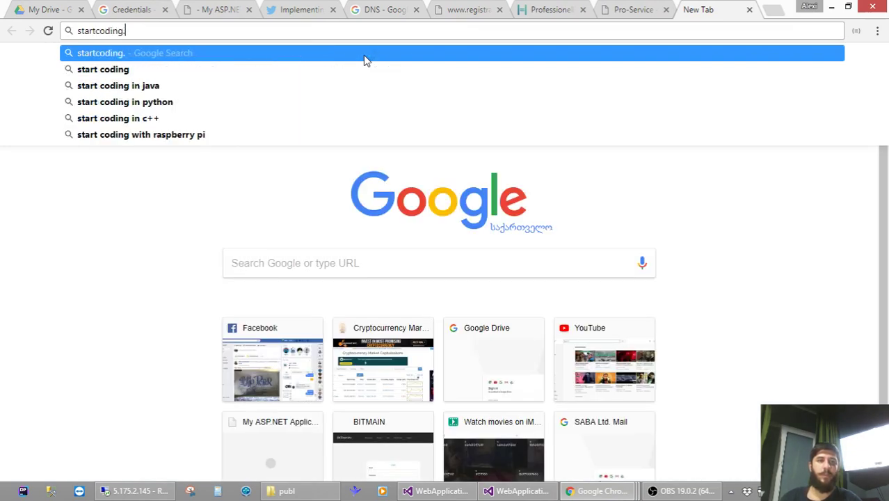
pyautogui.click(369, 55)
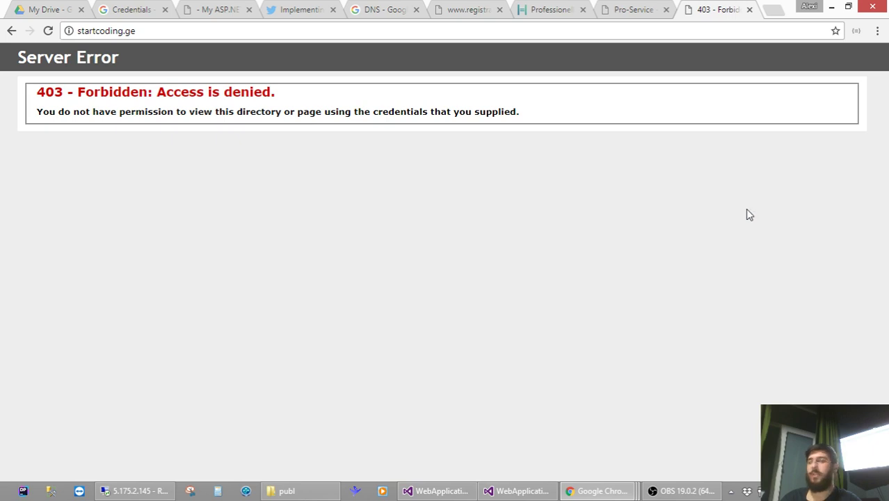
# - Return to the remote server and open IIS Manager by searching for "iis"
pyautogui.click(136, 490)
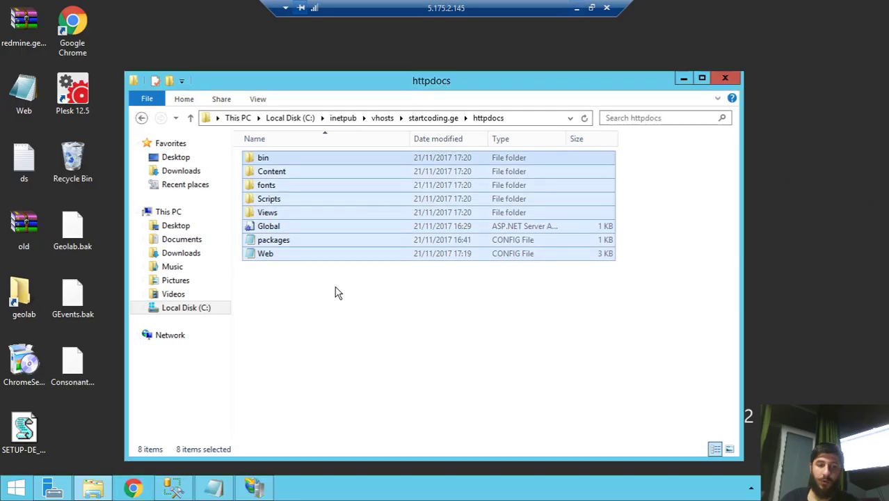
pyautogui.click(337, 325)
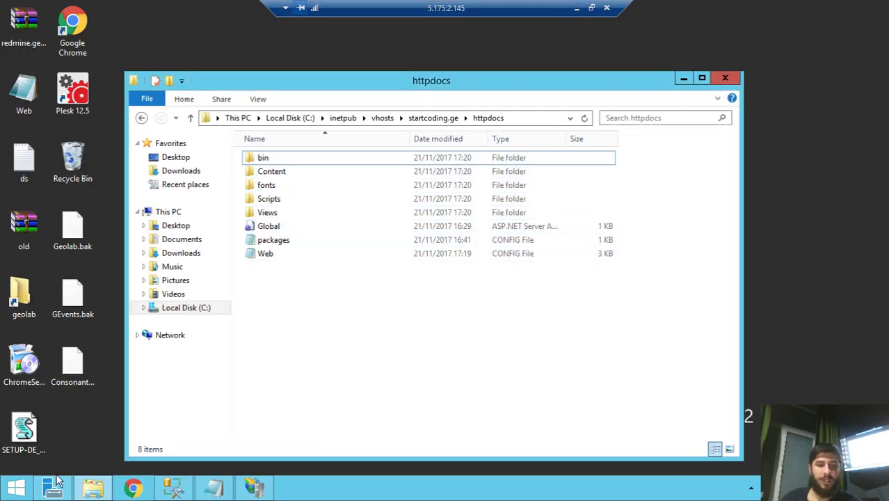
pyautogui.click(13, 488)
pyautogui.click(113, 422)
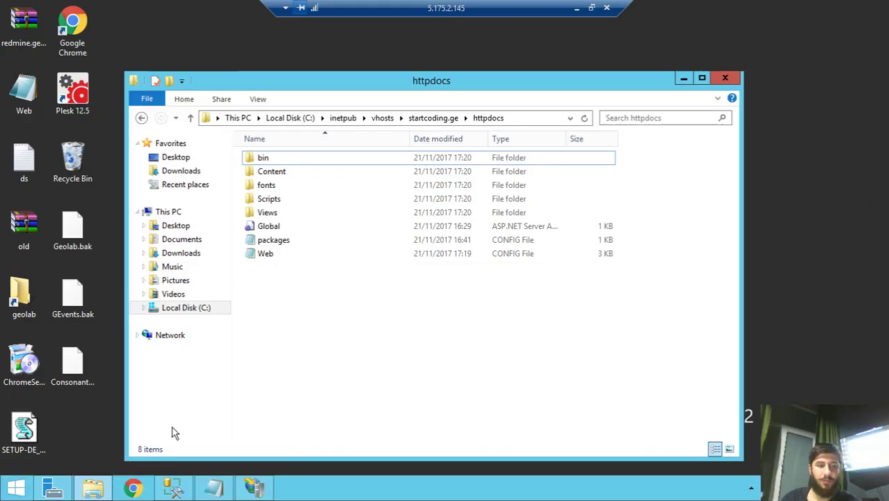
pyautogui.click(16, 488)
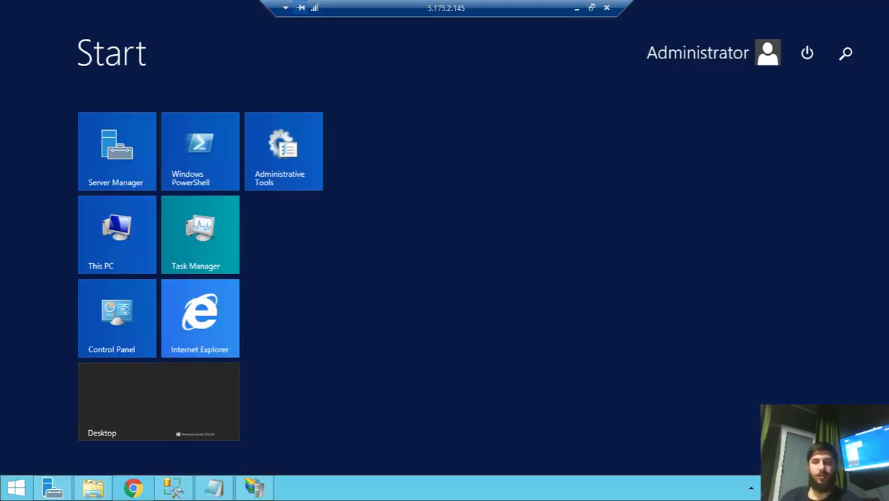
pyautogui.write('იის')
pyautogui.press('BackSpace')
pyautogui.press('BackSpace')
pyautogui.press('BackSpace')
pyautogui.hotkey('alt', 'shift')
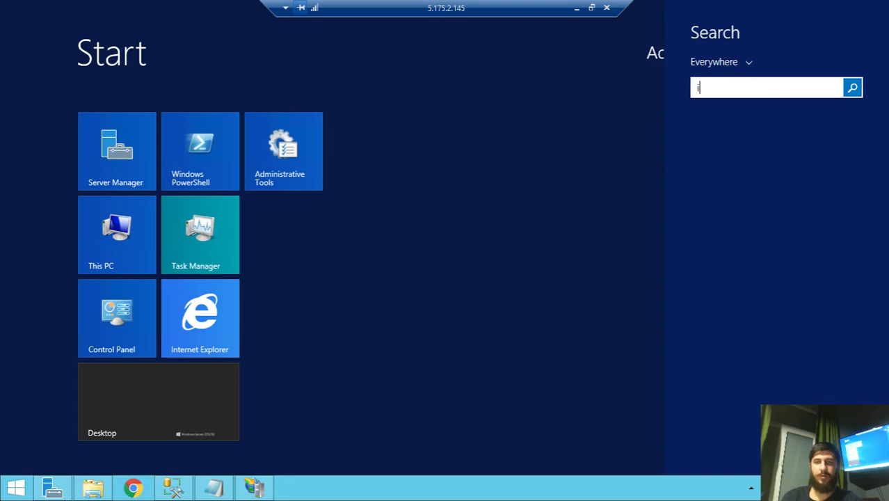
pyautogui.write('iis')
pyautogui.press('Return')
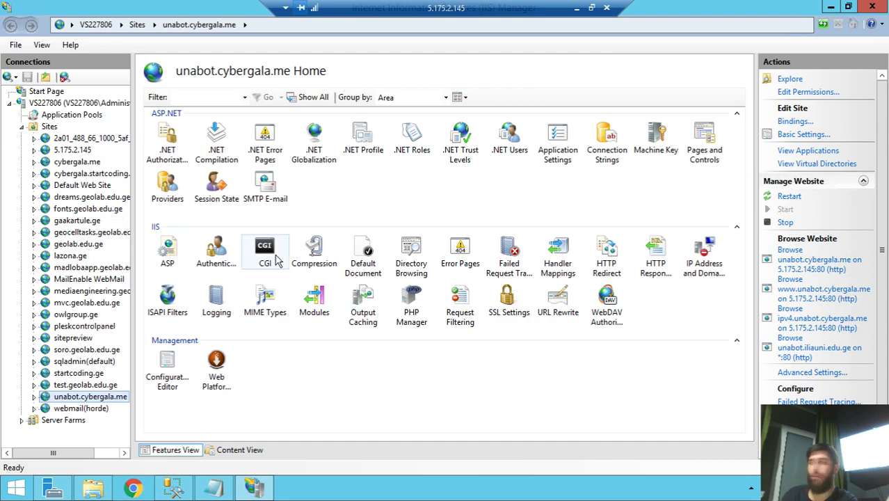
# - Set the .NET CLR version of startcoding.ge's application pool to v4.0.30319
pyautogui.click(86, 117)
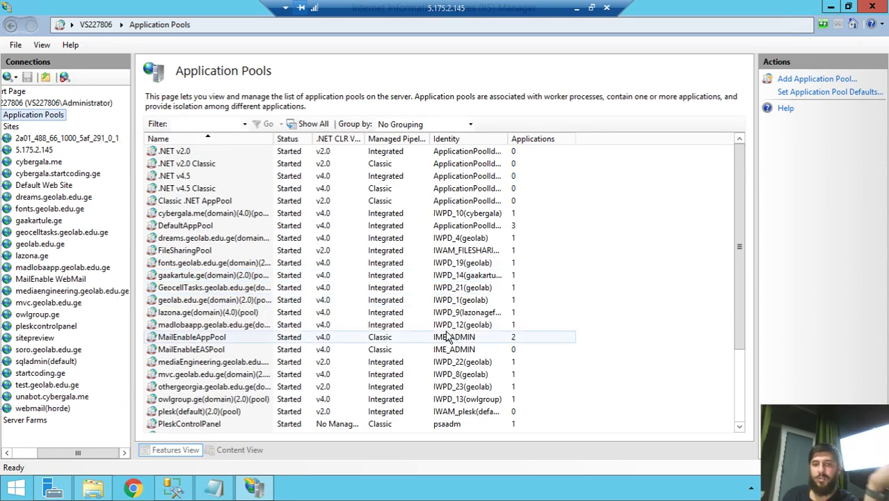
pyautogui.moveTo(739, 291); pyautogui.dragTo(754, 364)
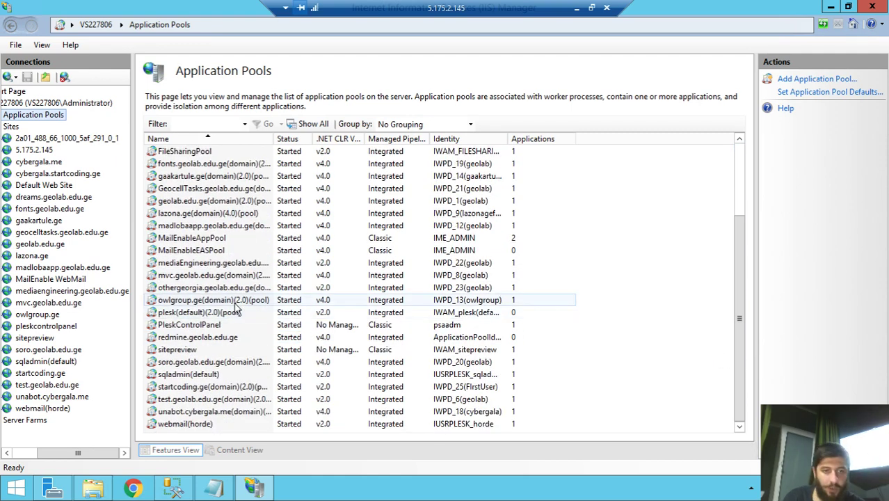
pyautogui.click(207, 391)
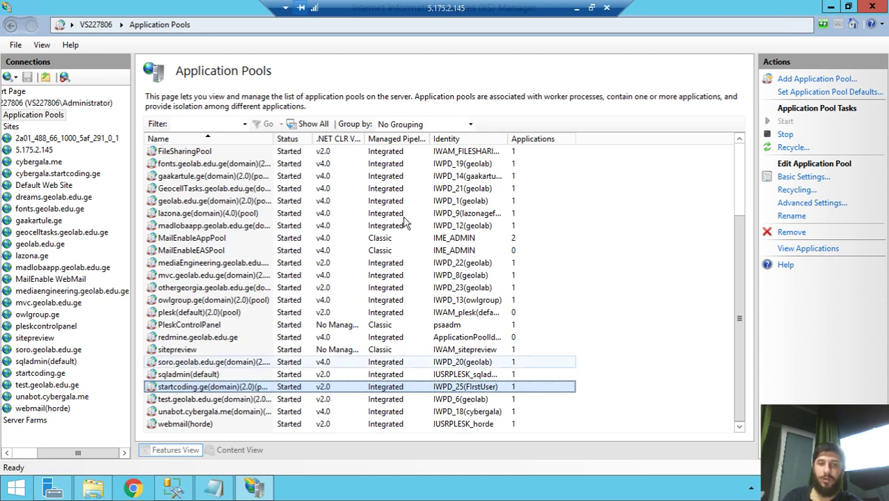
pyautogui.doubleClick(324, 388)
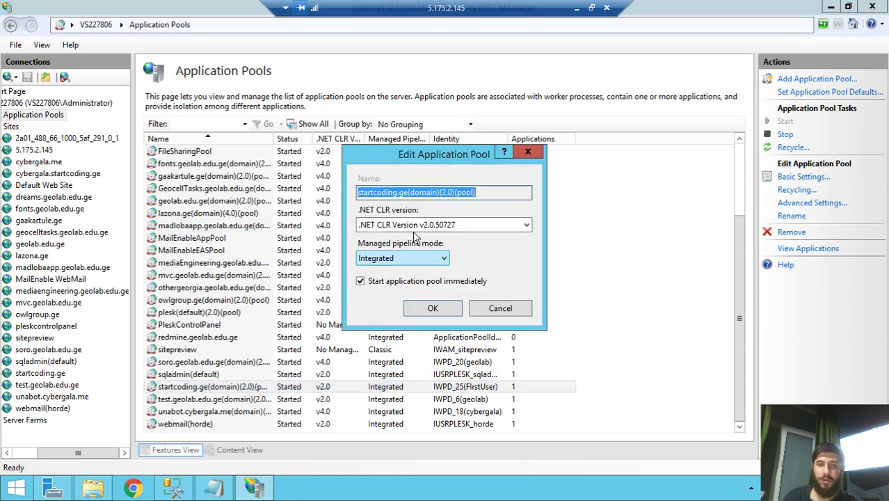
pyautogui.click(495, 235)
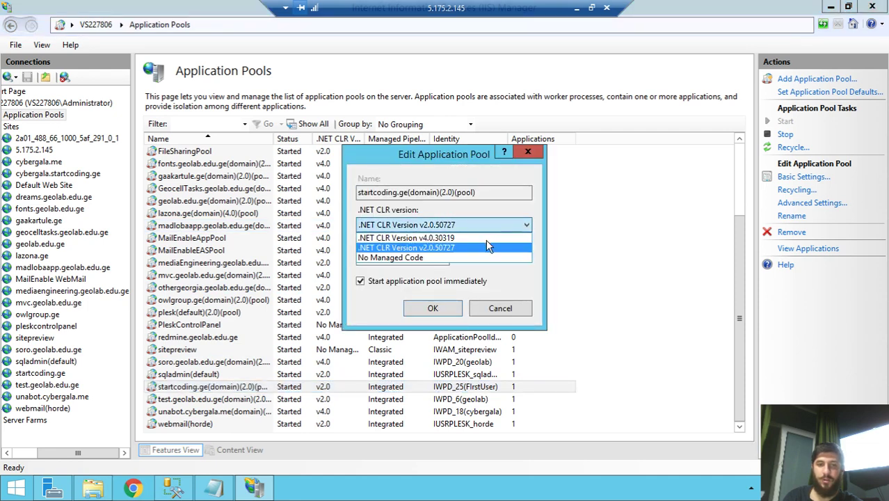
pyautogui.click(489, 241)
pyautogui.click(449, 308)
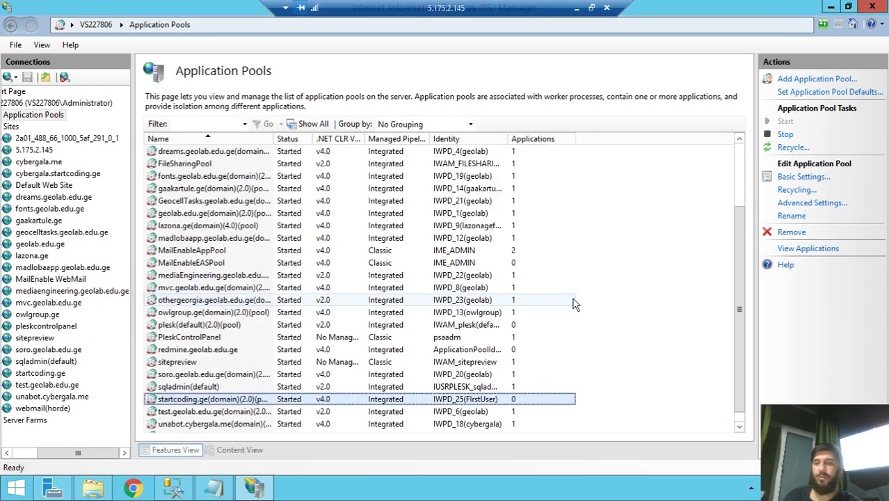
# - Reload startcoding.ge in the local browser to test the application pool change, rechecking the pool list on the server in between
pyautogui.click(576, 6)
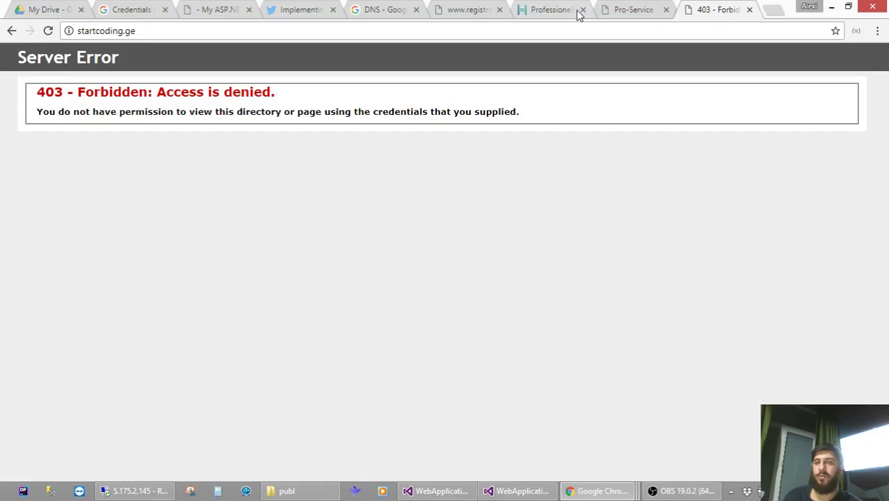
pyautogui.click(539, 34)
pyautogui.press('Return')
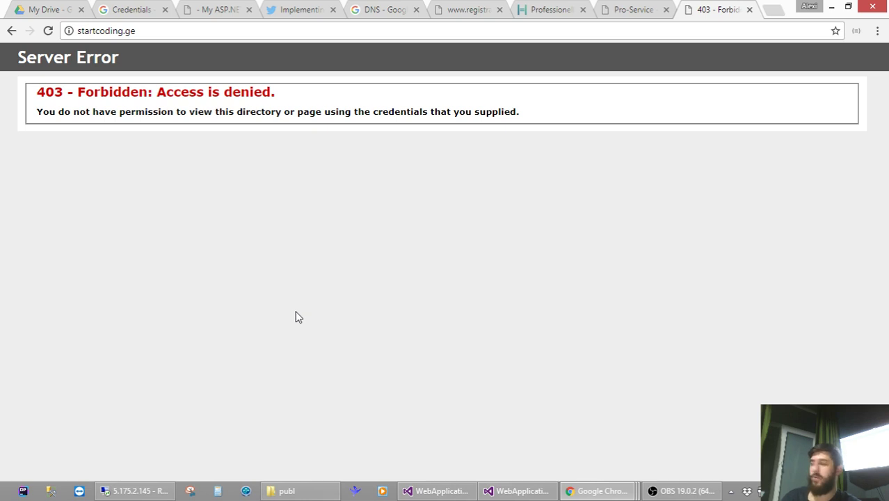
pyautogui.click(136, 490)
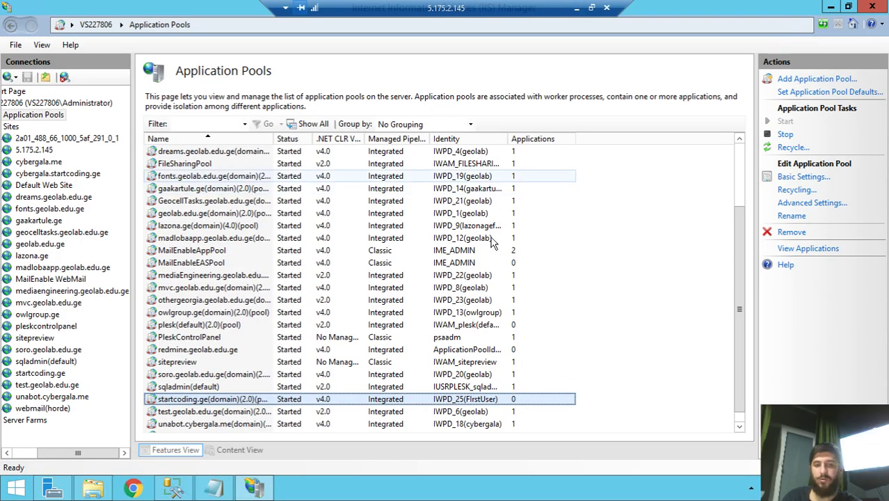
pyautogui.click(577, 12)
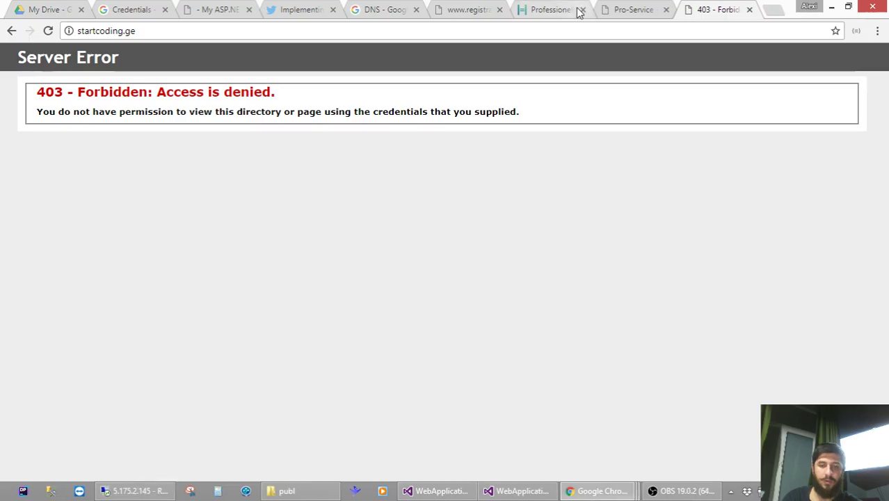
pyautogui.click(374, 32)
pyautogui.click(374, 31)
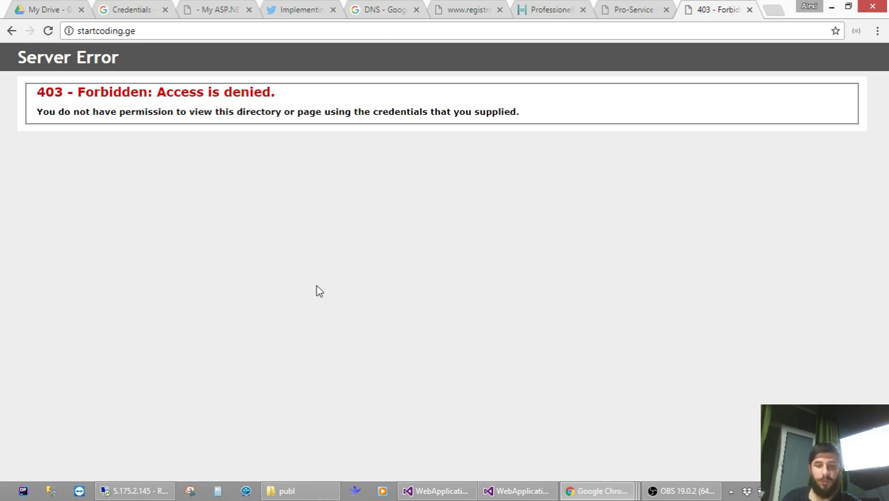
# - Close IIS Manager on the remote server and open startcoding.ge in the server's Chrome to examine the detailed error heading
pyautogui.click(135, 490)
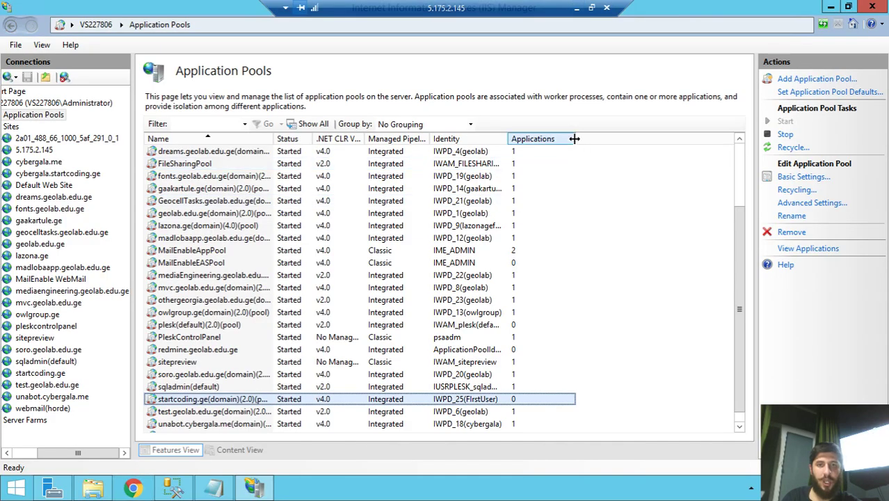
pyautogui.click(872, 6)
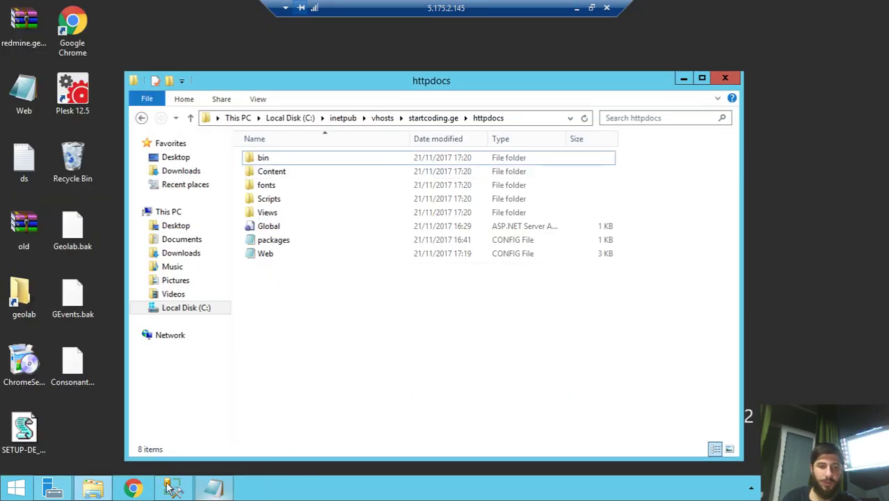
pyautogui.click(133, 488)
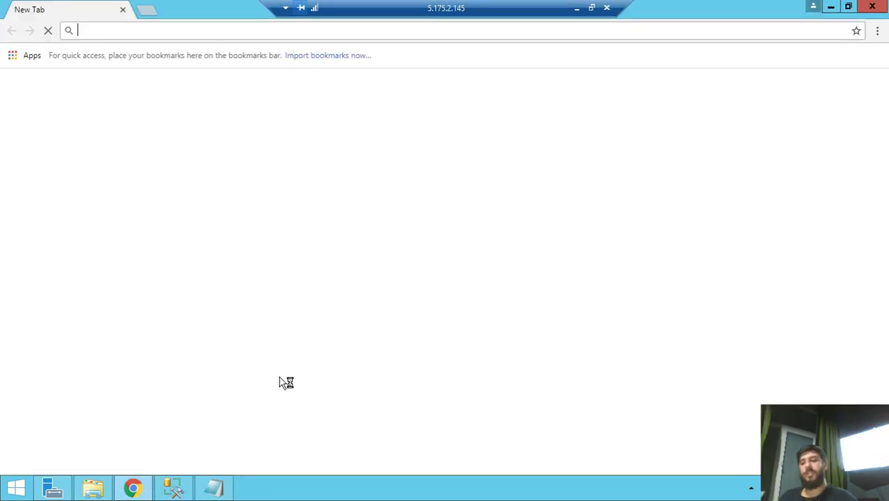
pyautogui.write('s')
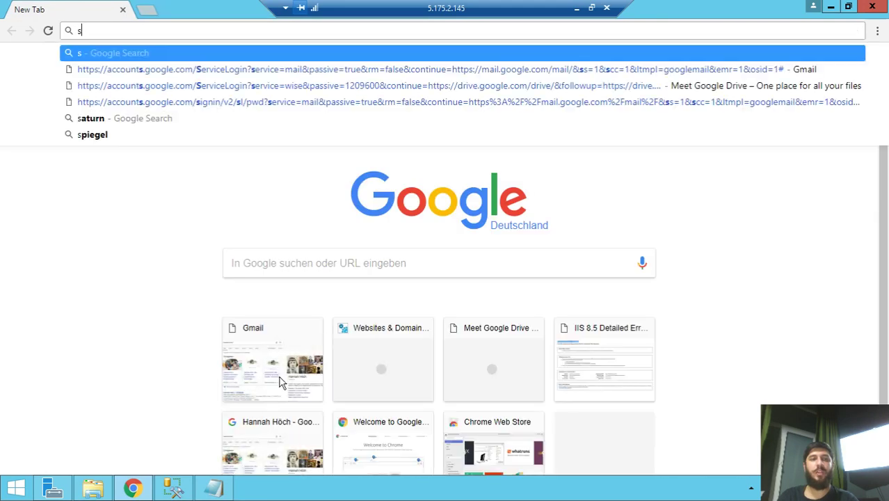
pyautogui.write('tartcd')
pyautogui.press('BackSpace')
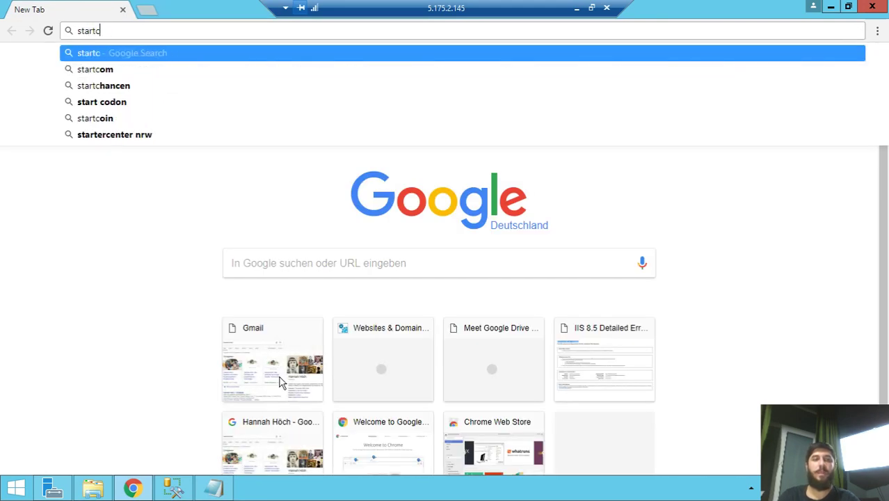
pyautogui.write('oding.ge')
pyautogui.press('Return')
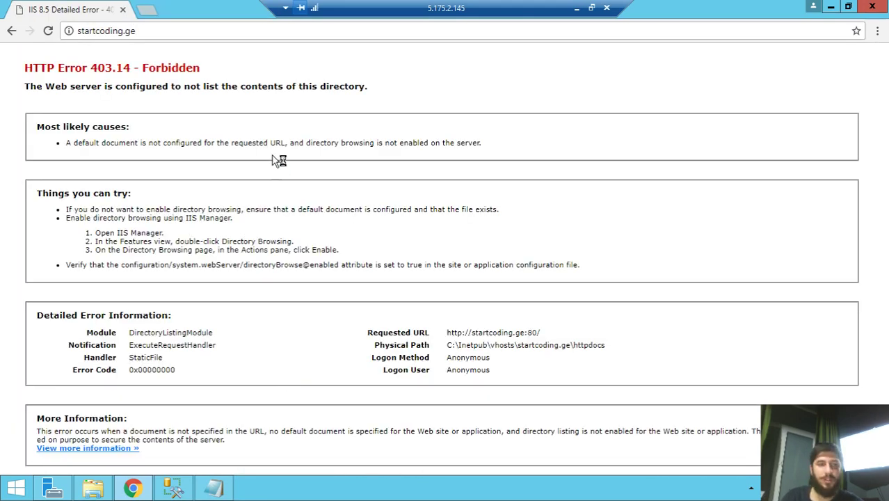
pyautogui.moveTo(25, 69); pyautogui.dragTo(206, 72)
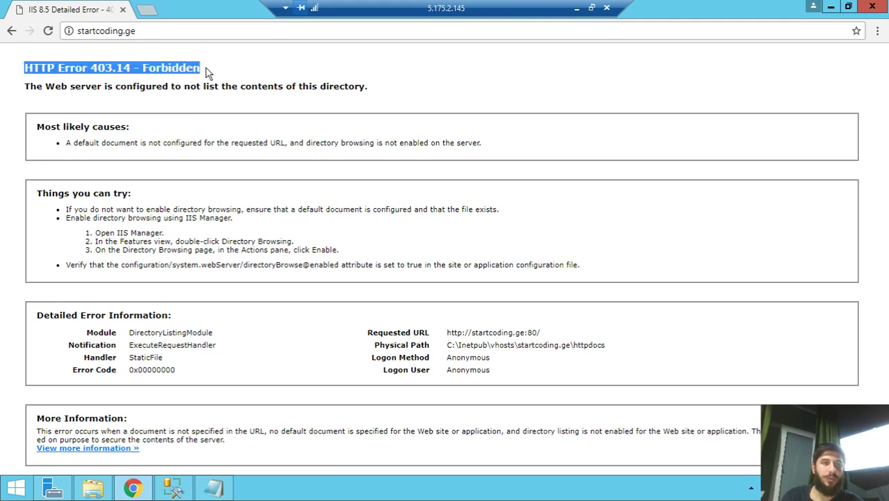
# - Copy the error heading and search Google for it in the server's Chrome, closing the results tab
pyautogui.hotkey('ctrl', 'c')
pyautogui.hotkey('ctrl', 't')
pyautogui.hotkey('ctrl', 'v')
pyautogui.press('Return')
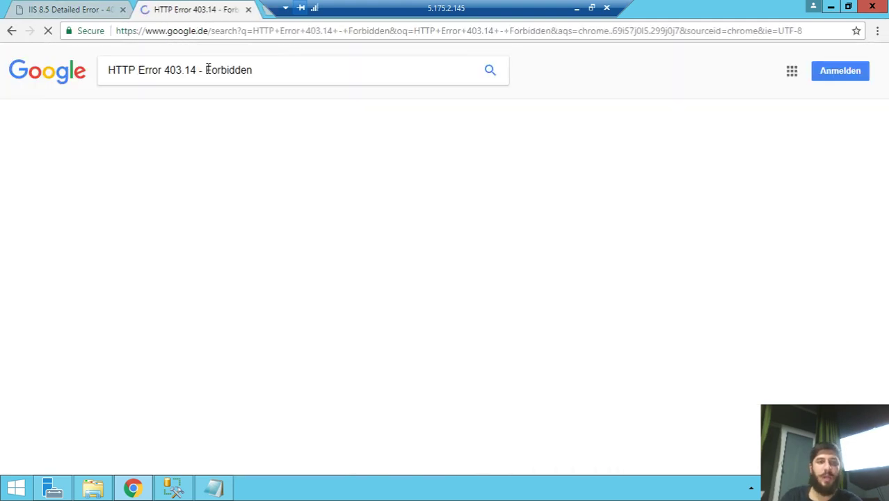
pyautogui.hotkey('ctrl', 'w')
# - Search Google for "HTTP Error 403.14 - Forbidden" in the local browser and close the old 403 error and Pro-Services tabs
pyautogui.click(577, 7)
pyautogui.click(775, 9)
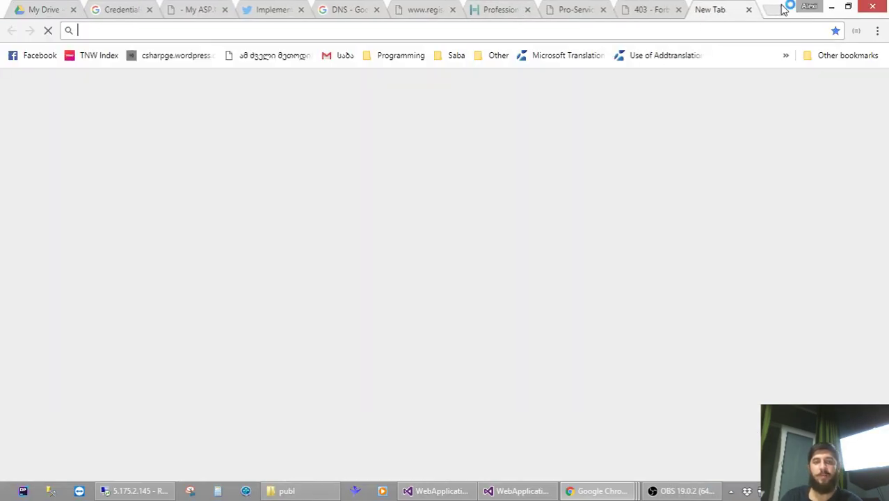
pyautogui.hotkey('ctrl', 'v')
pyautogui.press('Return')
pyautogui.click(674, 9)
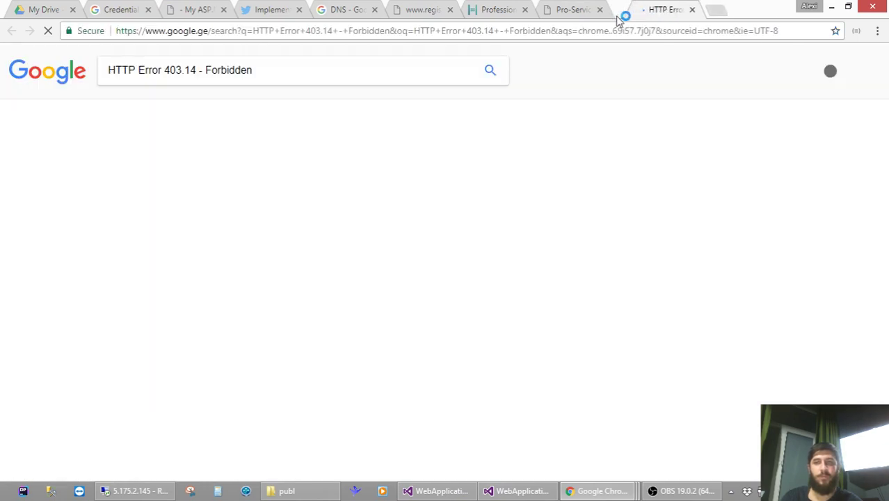
pyautogui.click(600, 9)
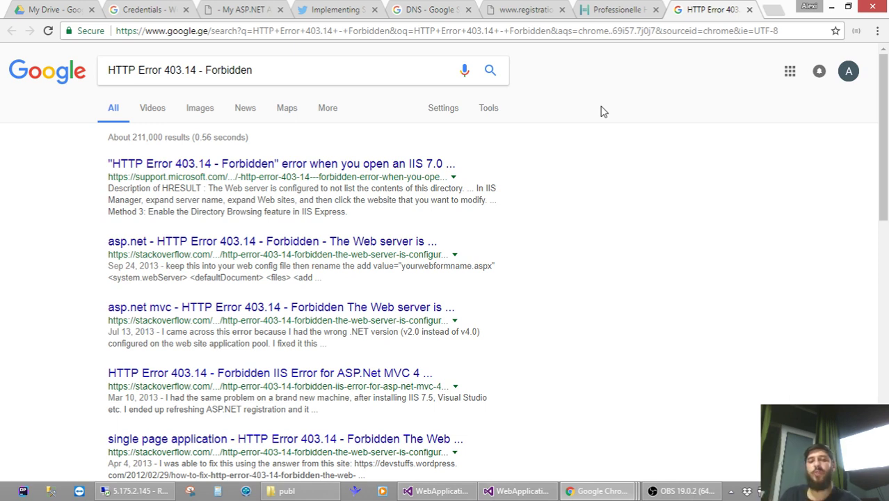
# - Examine the resolution methods in Microsoft's support article on error 403.14 and return to the search results
pyautogui.click(337, 169)
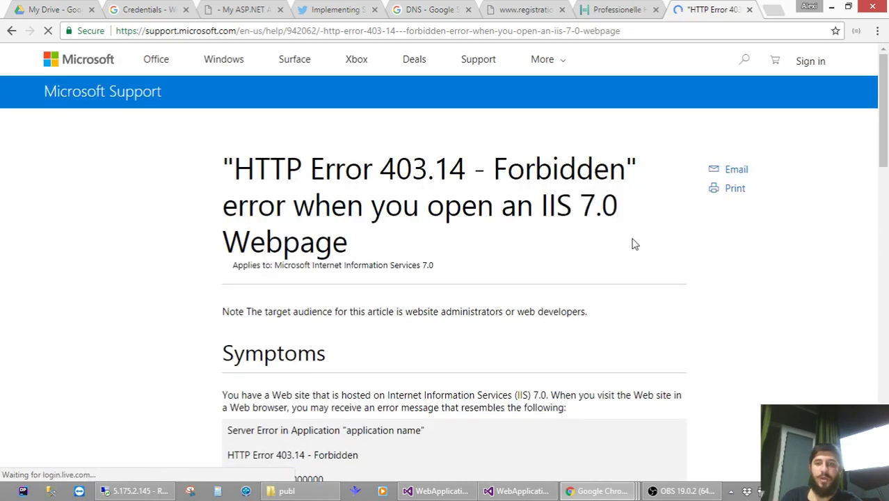
pyautogui.scroll(-16, 634, 243)
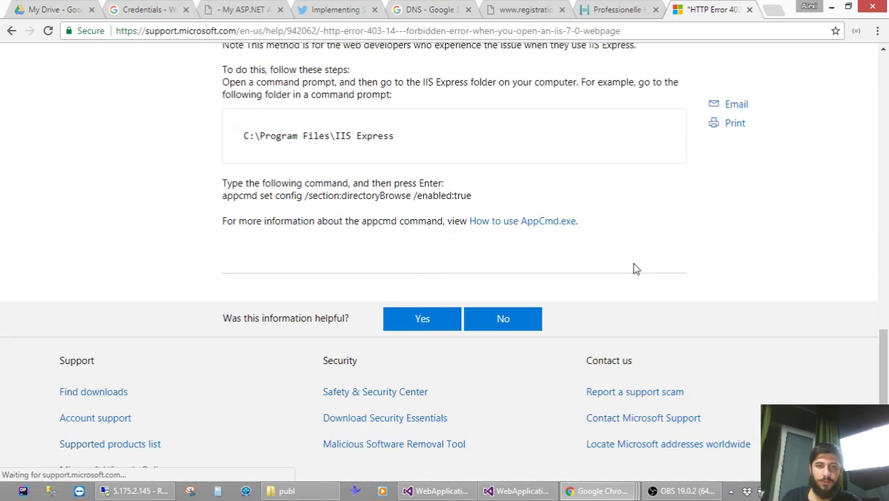
pyautogui.scroll(-2, 635, 269)
pyautogui.scroll(3, 635, 269)
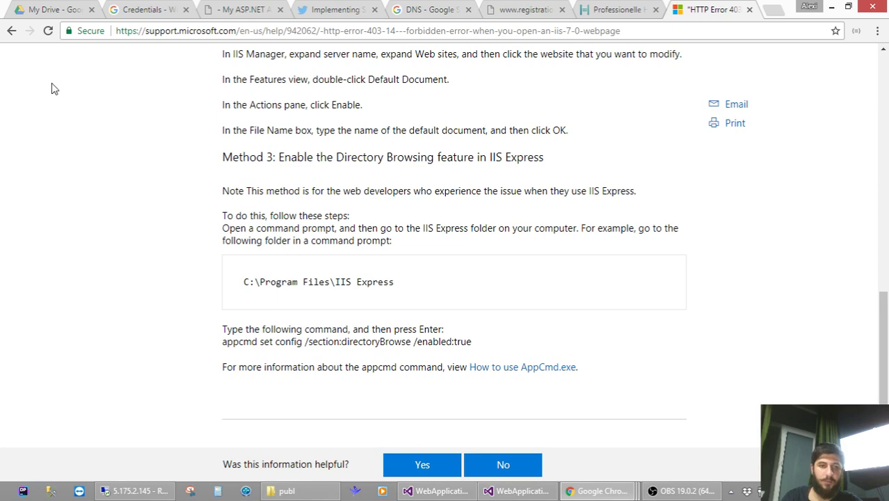
pyautogui.click(11, 30)
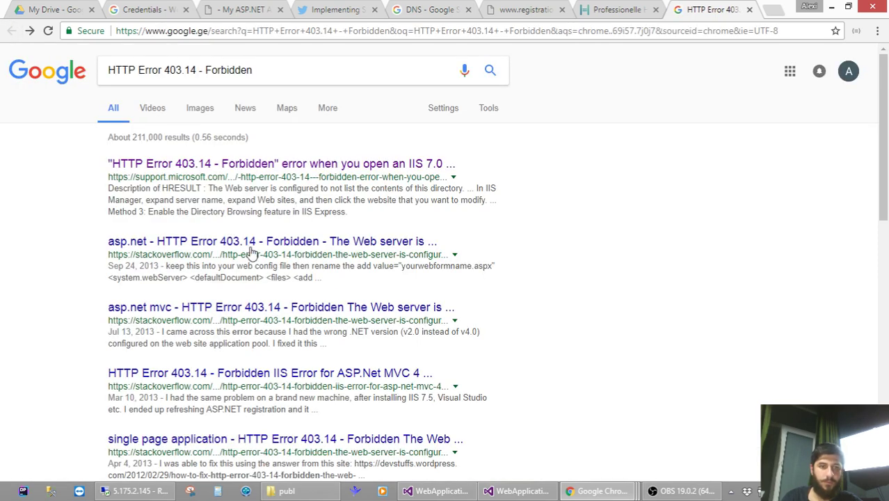
# - Read the answers to the asp.net Stack Overflow question on error 403.14 and return to the search results
pyautogui.click(407, 241)
pyautogui.scroll(-5, 515, 219)
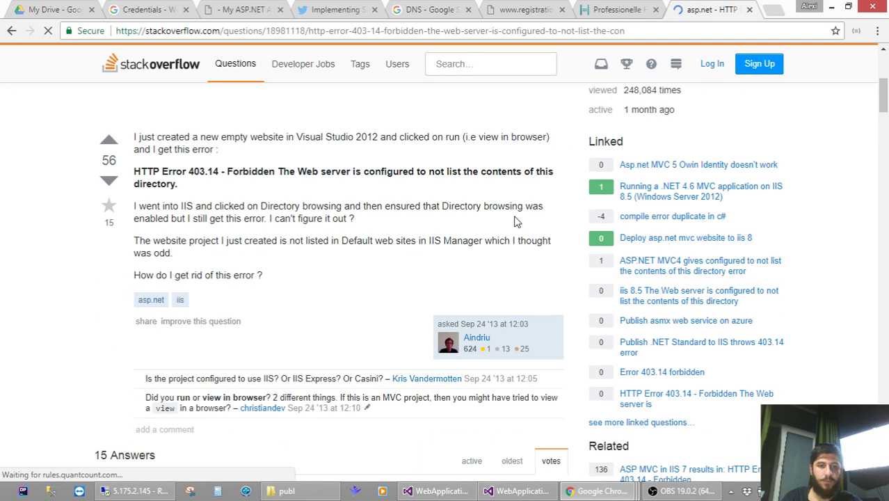
pyautogui.scroll(-5, 391, 292)
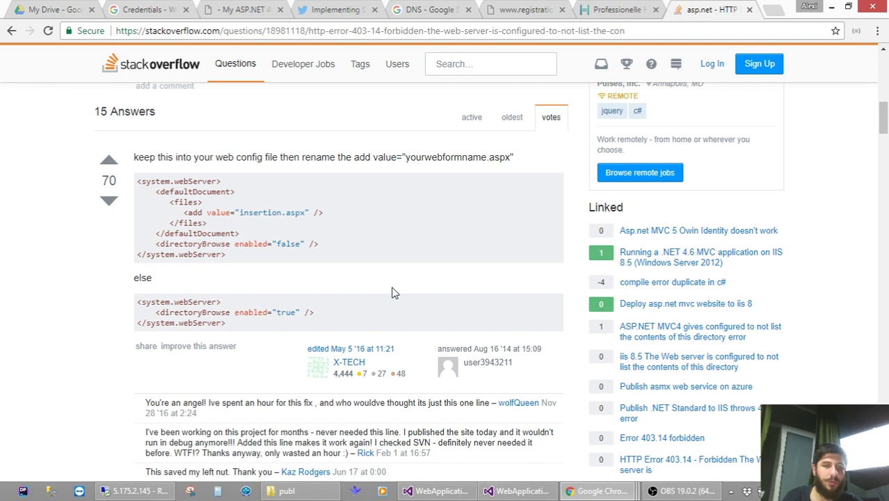
pyautogui.scroll(-6, 391, 292)
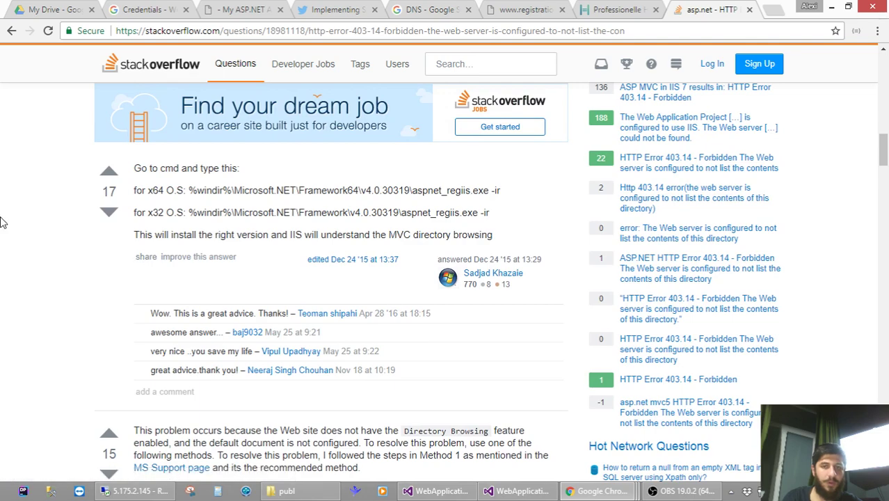
pyautogui.scroll(-8, 2, 222)
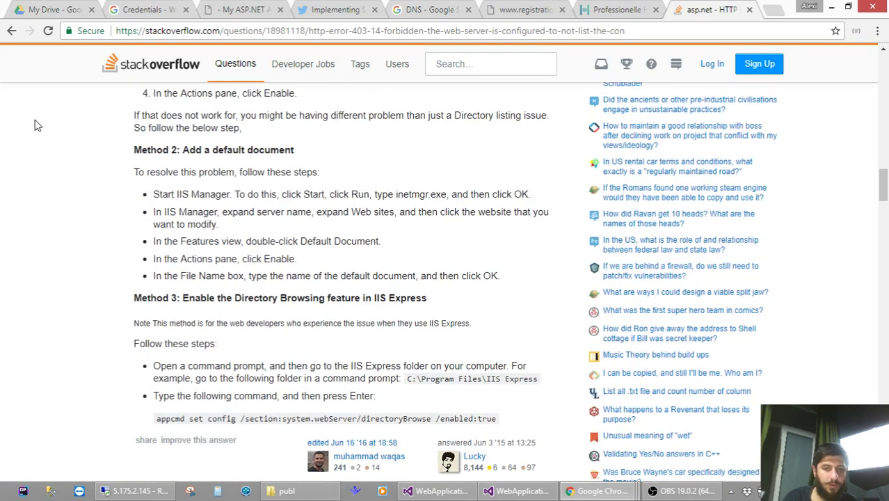
pyautogui.click(14, 32)
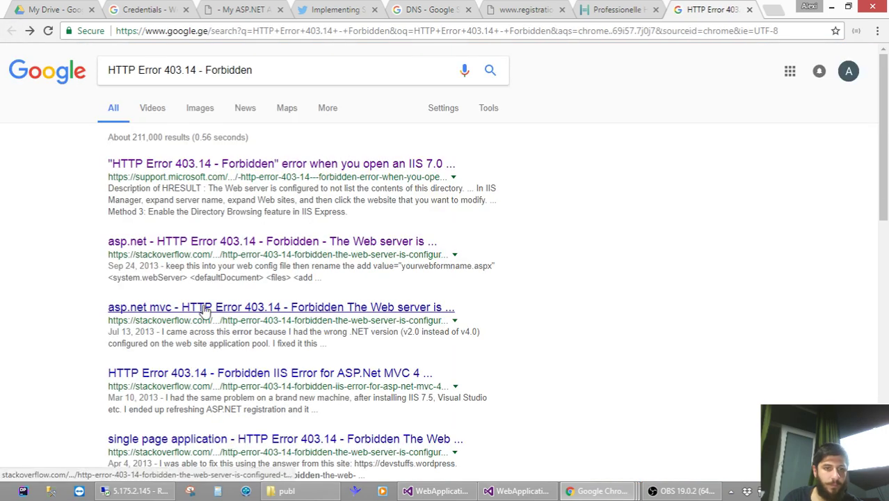
# - Open the asp.net mvc Stack Overflow question on error 403.14 and examine its accepted answer and the alternatives below it
pyautogui.click(207, 251)
pyautogui.scroll(-7, 501, 219)
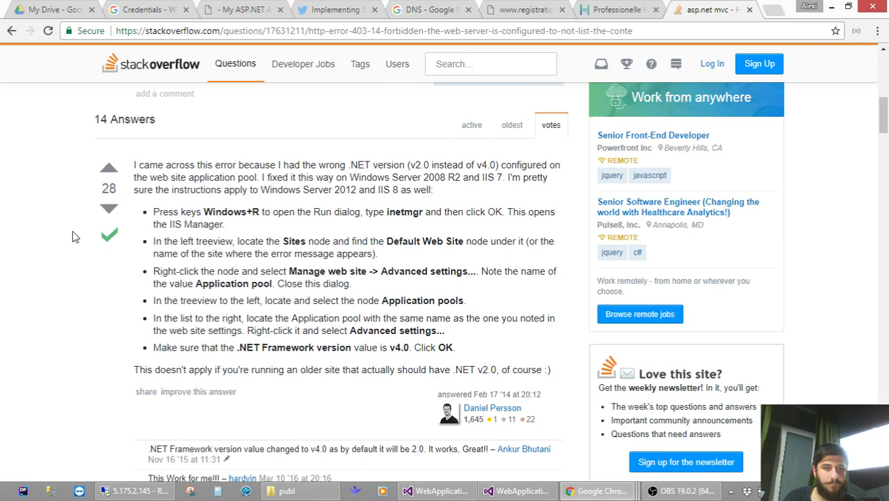
pyautogui.scroll(-2, 73, 234)
pyautogui.scroll(2, 75, 252)
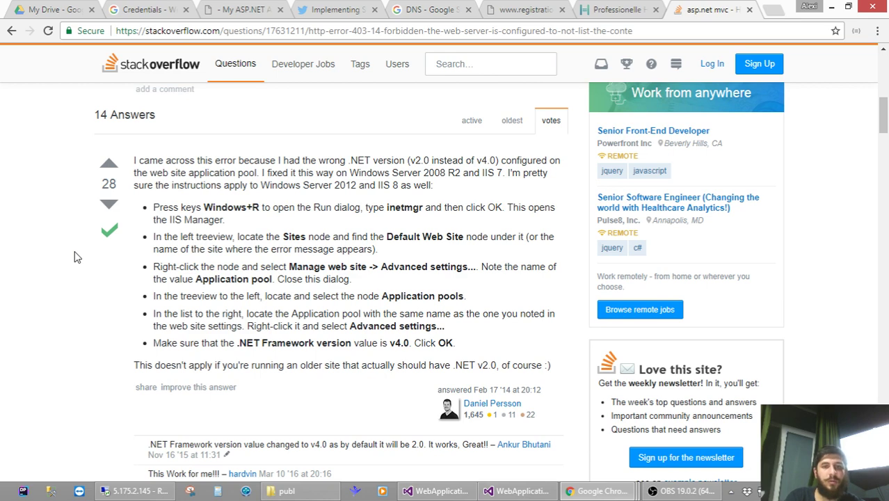
pyautogui.scroll(-7, 74, 251)
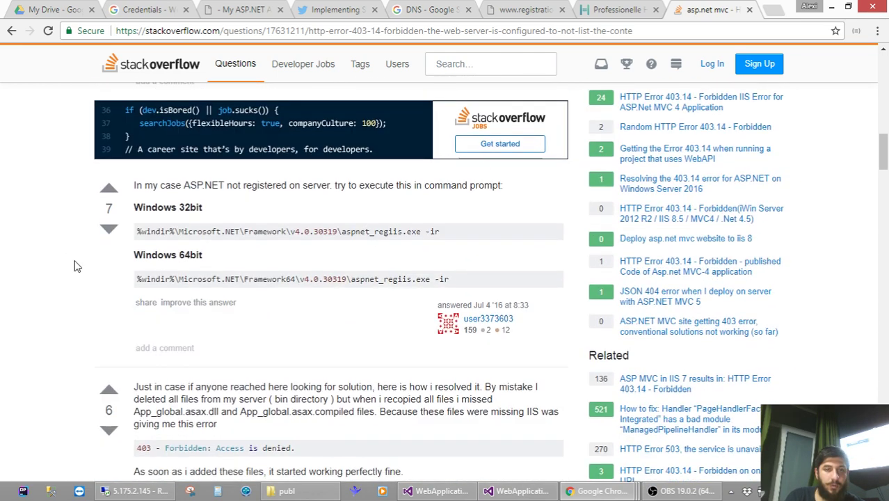
pyautogui.scroll(-3, 76, 267)
pyautogui.scroll(-2, 76, 268)
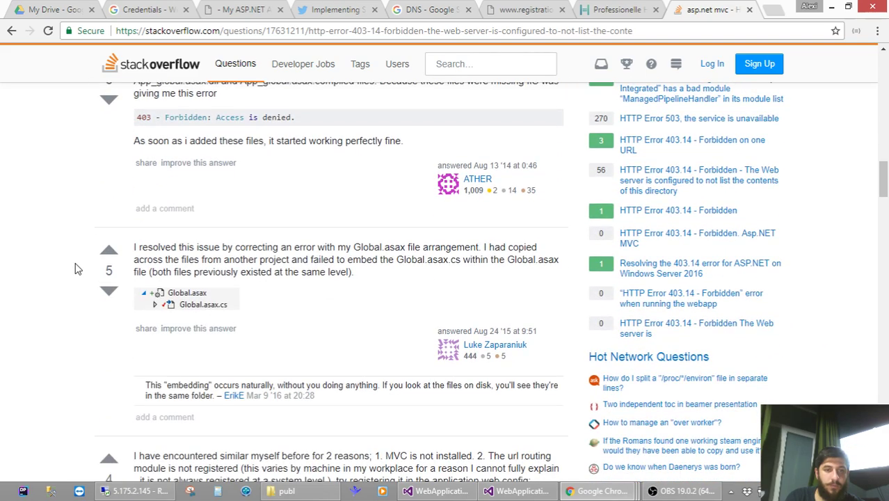
pyautogui.scroll(14, 77, 269)
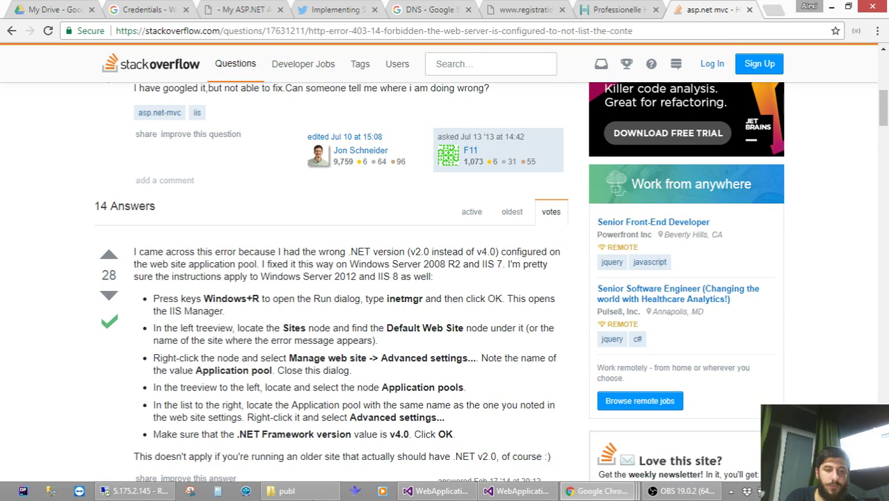
# - Check the published project's files in the publ folder and close the folder window
pyautogui.click(287, 490)
pyautogui.click(232, 329)
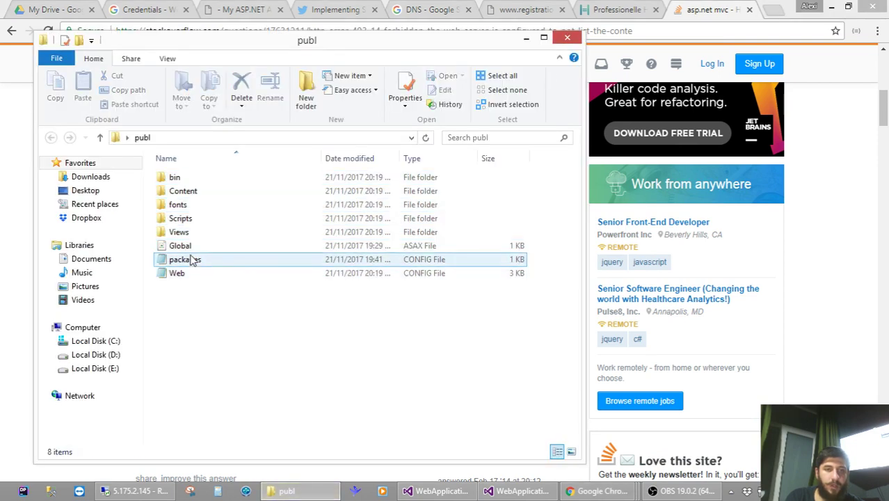
pyautogui.click(568, 37)
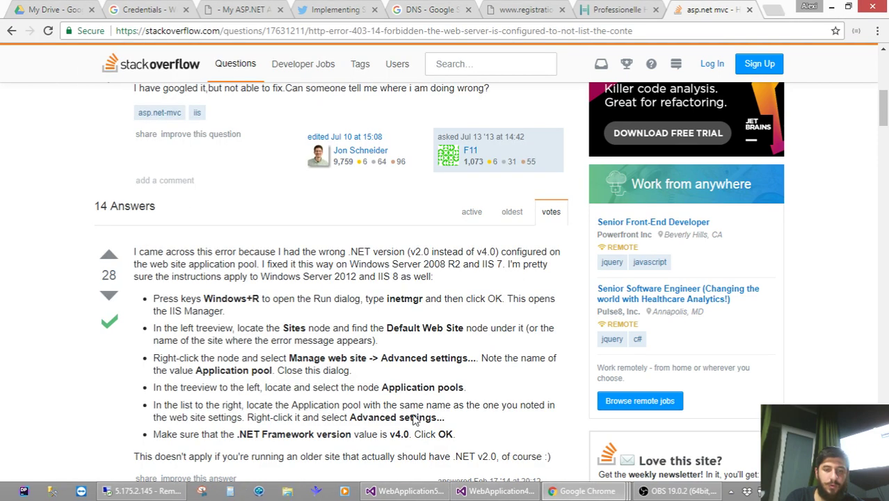
# - Test startcoding.ge in a new local tab, close it and reread the accepted answer about the application pool's .NET version
pyautogui.click(557, 7)
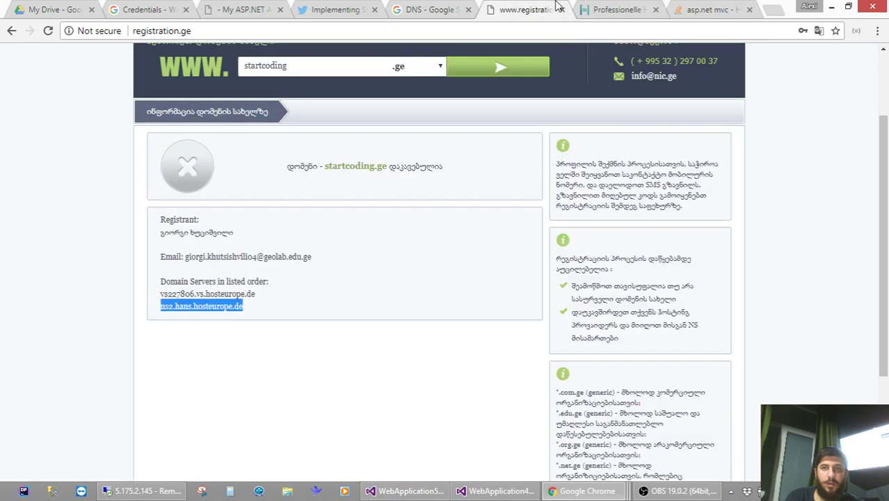
pyautogui.click(771, 8)
pyautogui.write('ს')
pyautogui.press('BackSpace')
pyautogui.write('sta')
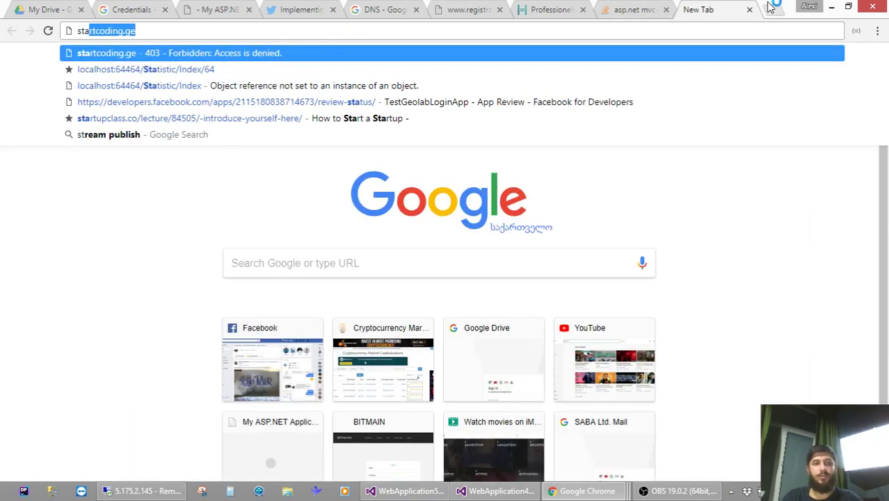
pyautogui.press('Return')
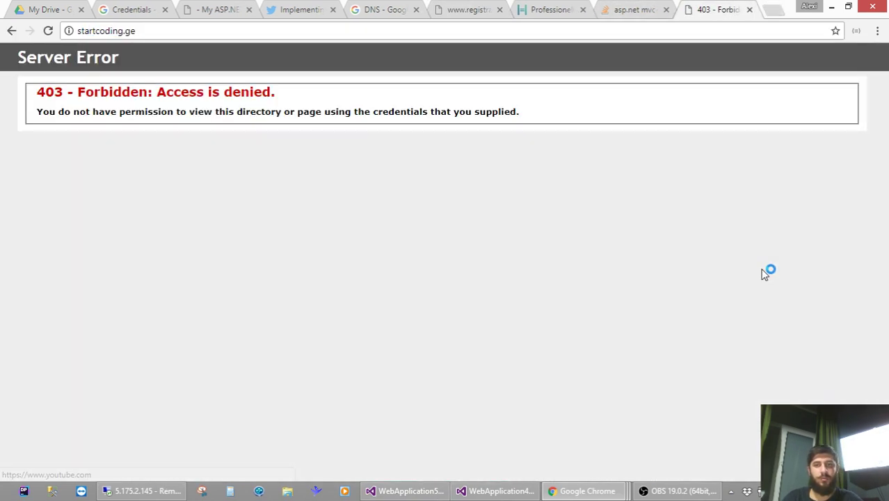
pyautogui.rightClick(761, 274)
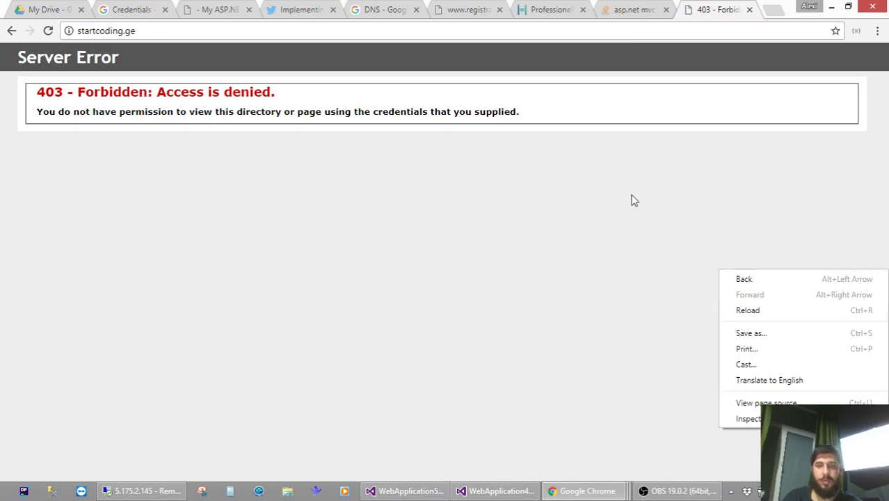
pyautogui.press('Escape')
pyautogui.hotkey('ctrl', 'w')
pyautogui.scroll(-5, 459, 377)
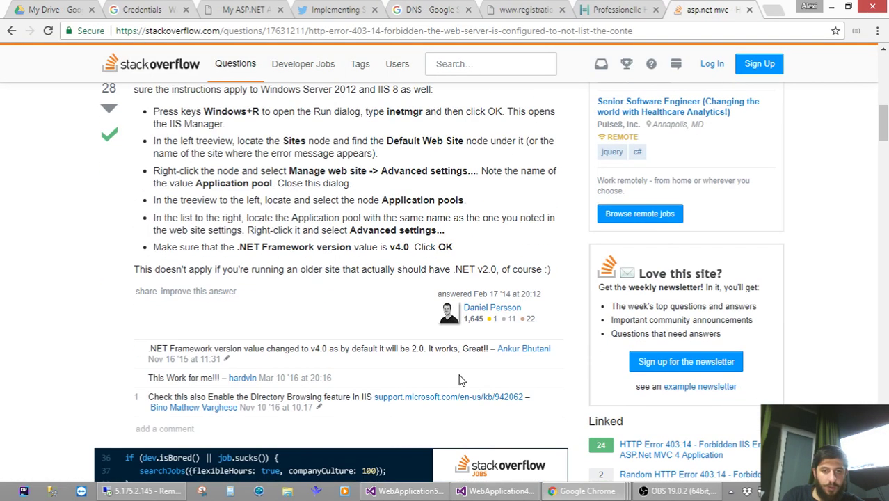
pyautogui.scroll(3, 459, 380)
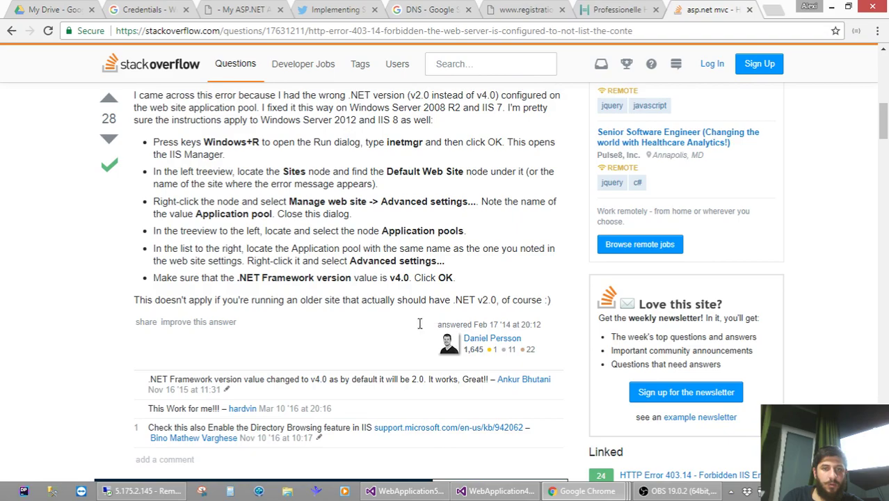
# - Switch to the remote server, close Server Manager and open IIS Manager by searching for "iis"
pyautogui.click(116, 492)
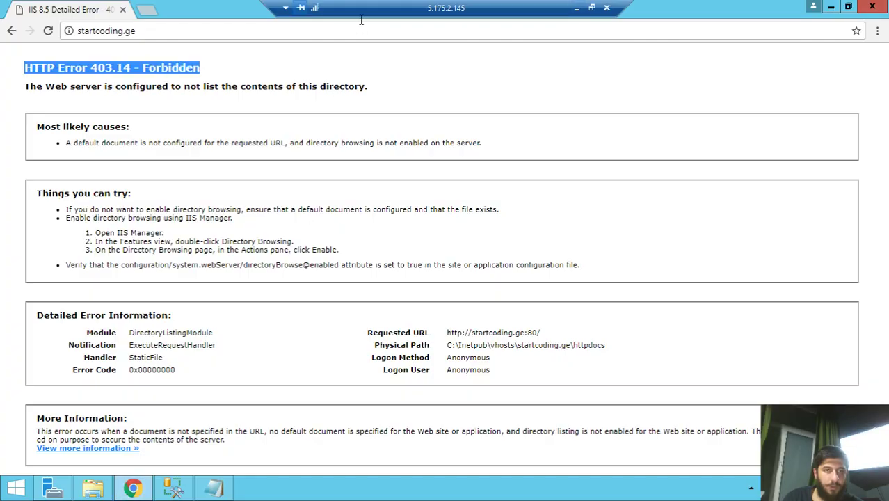
pyautogui.click(70, 492)
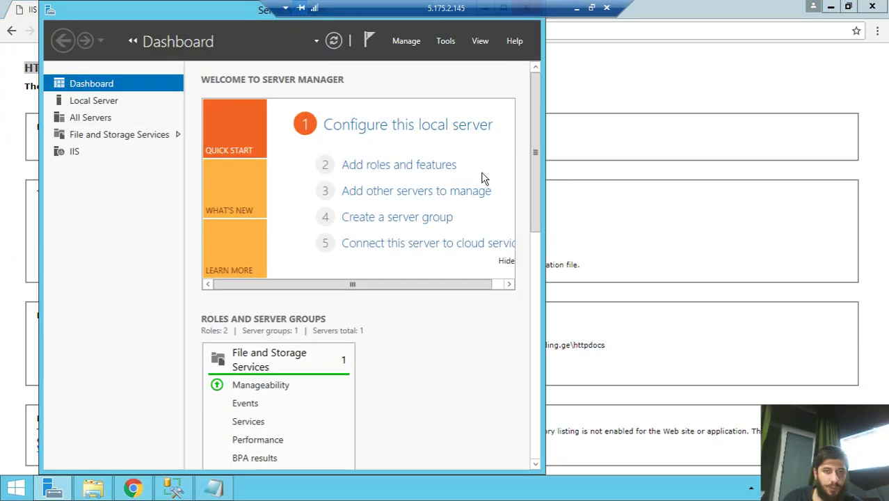
pyautogui.moveTo(589, 12); pyautogui.dragTo(833, 12)
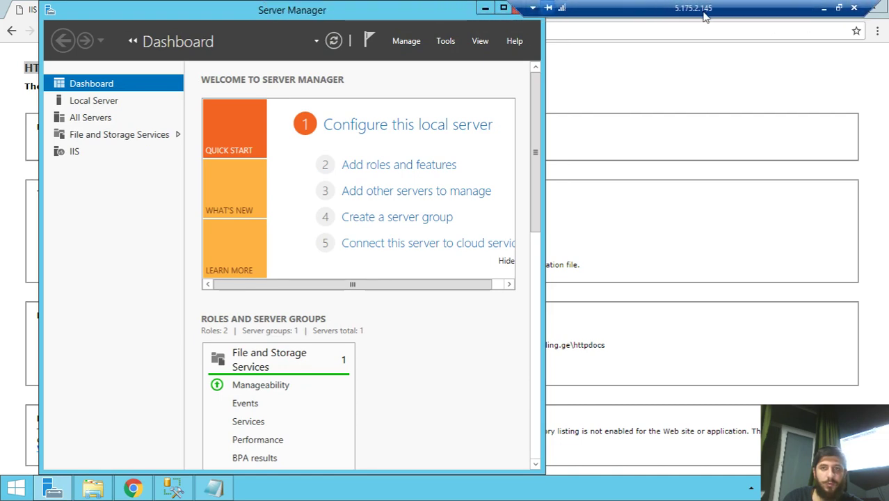
pyautogui.click(422, 31)
pyautogui.click(526, 40)
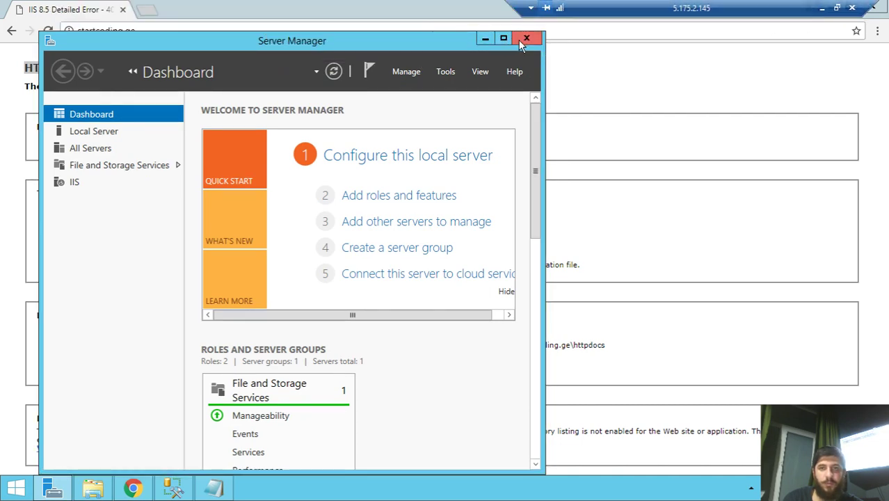
pyautogui.click(16, 487)
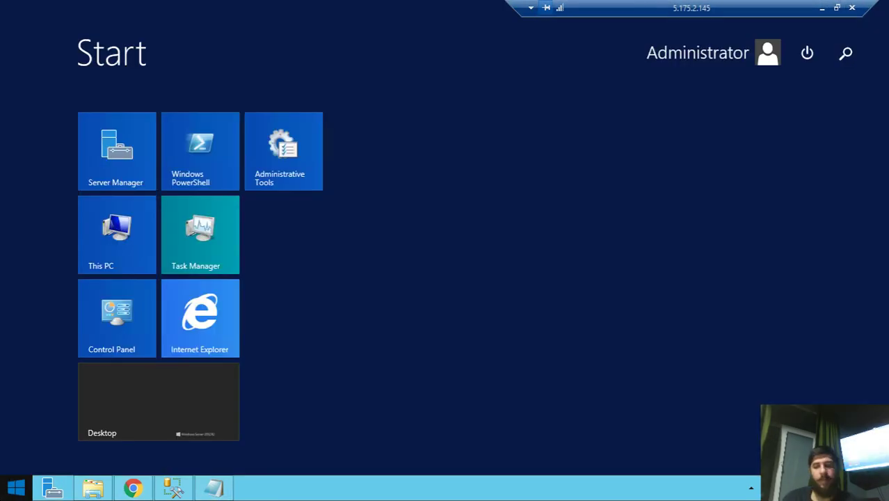
pyautogui.write('iis')
pyautogui.press('Return')
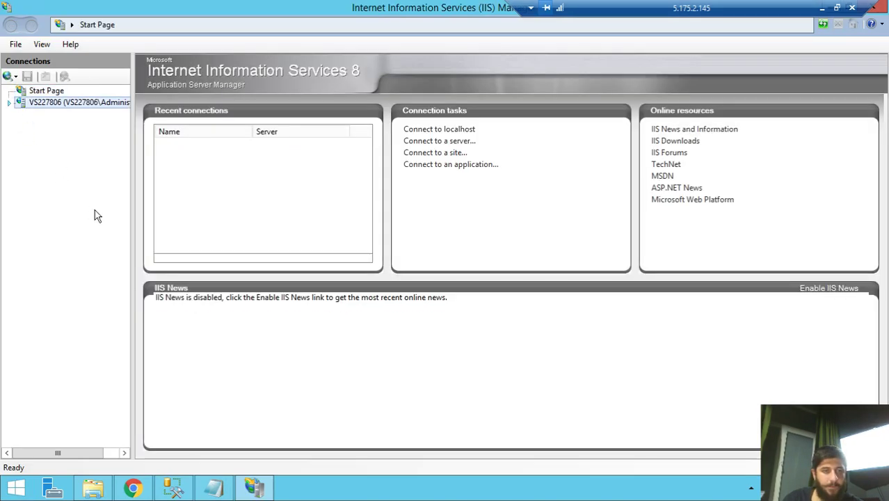
# - Expand the server's Sites list and open the startcoding.ge site's features
pyautogui.click(483, 280)
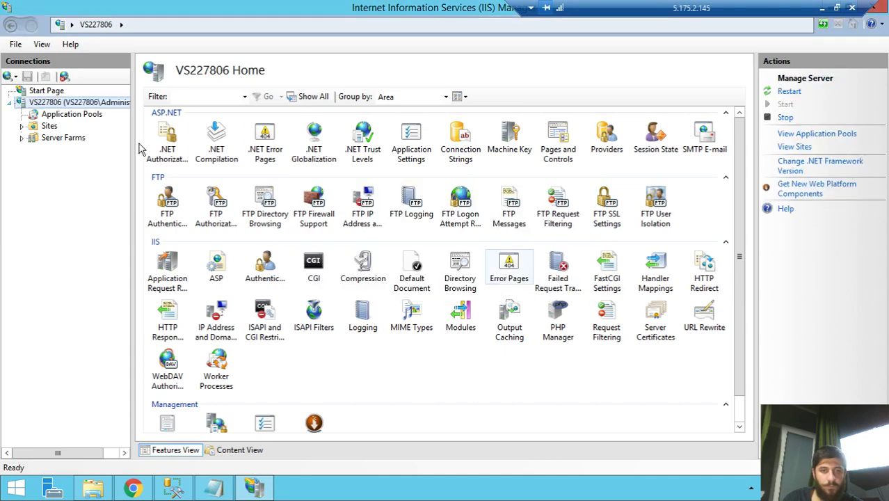
pyautogui.click(21, 126)
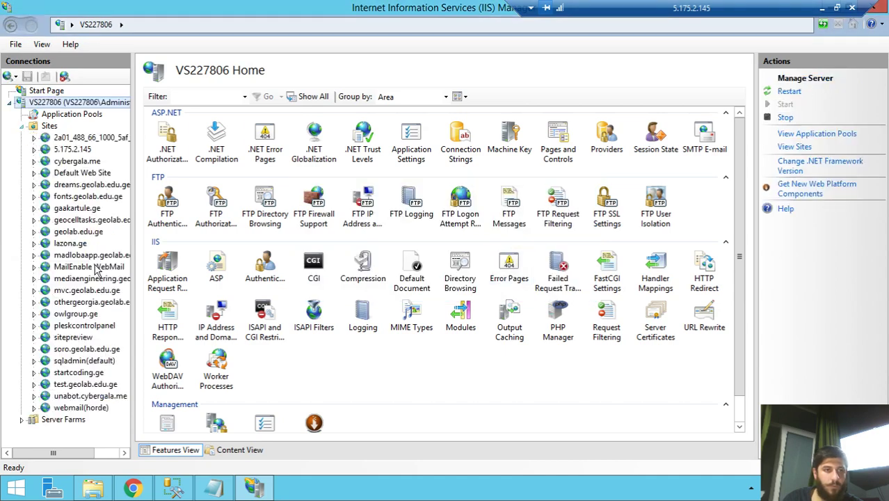
pyautogui.click(79, 373)
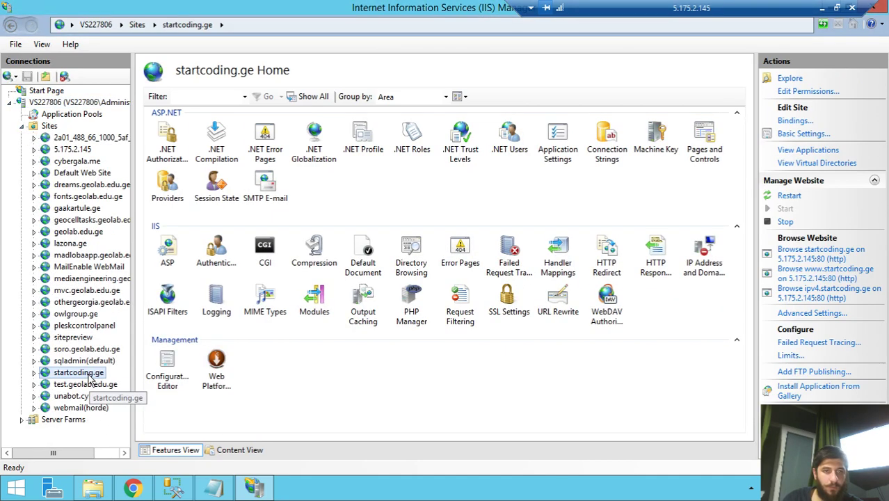
# - Check the startcoding.ge site's application pool and its .NET CLR version in the site's advanced settings, keeping startcoding.ge(domain)(2.0)(pool)
pyautogui.rightClick(80, 372)
pyautogui.moveTo(216, 359)
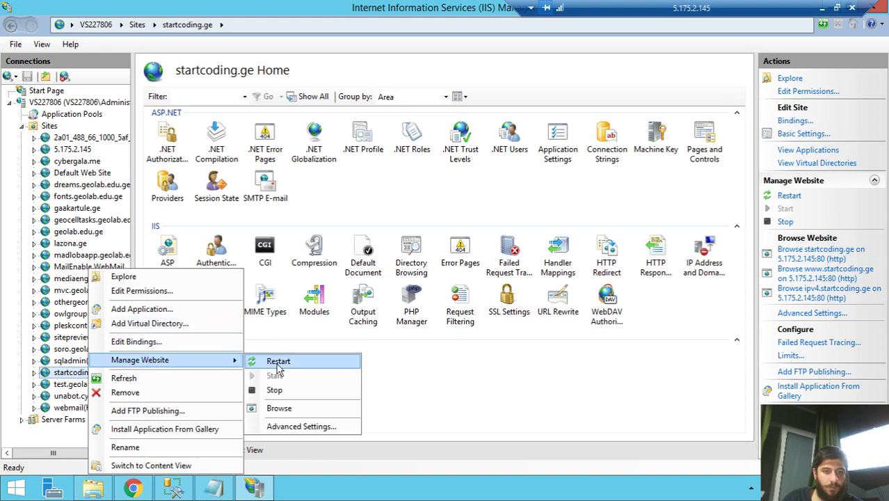
pyautogui.click(296, 425)
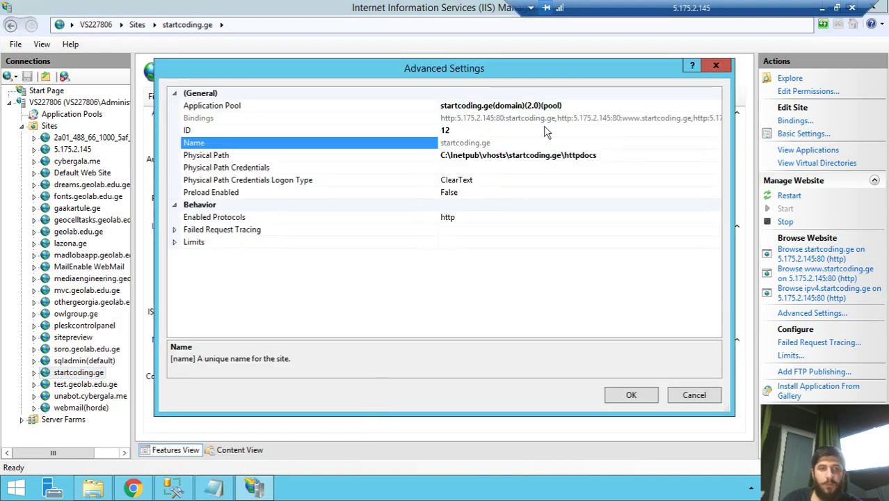
pyautogui.click(571, 105)
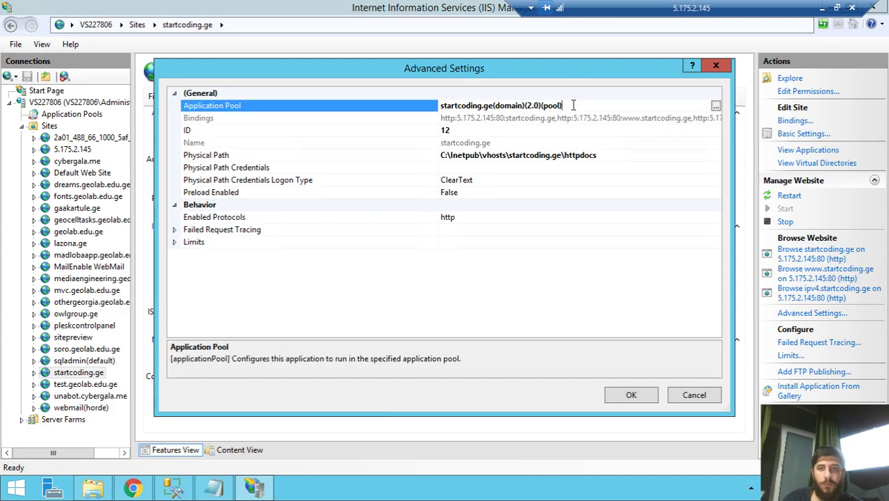
pyautogui.click(716, 105)
pyautogui.click(478, 209)
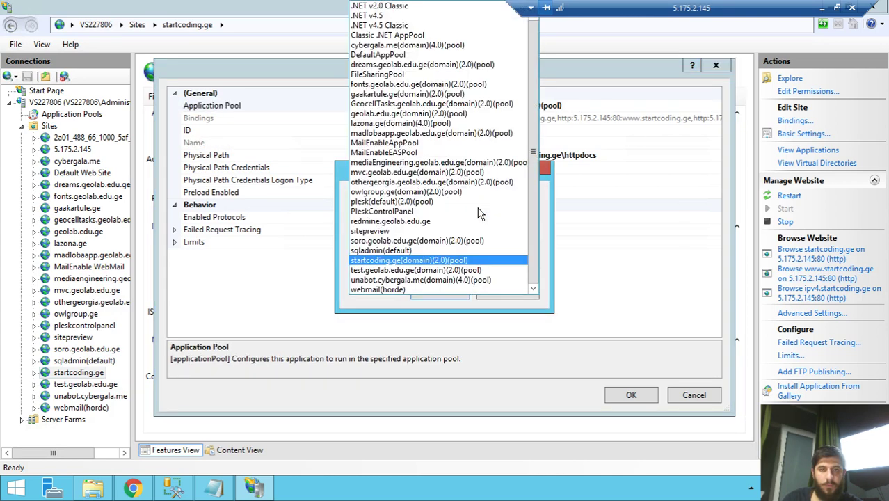
pyautogui.click(458, 262)
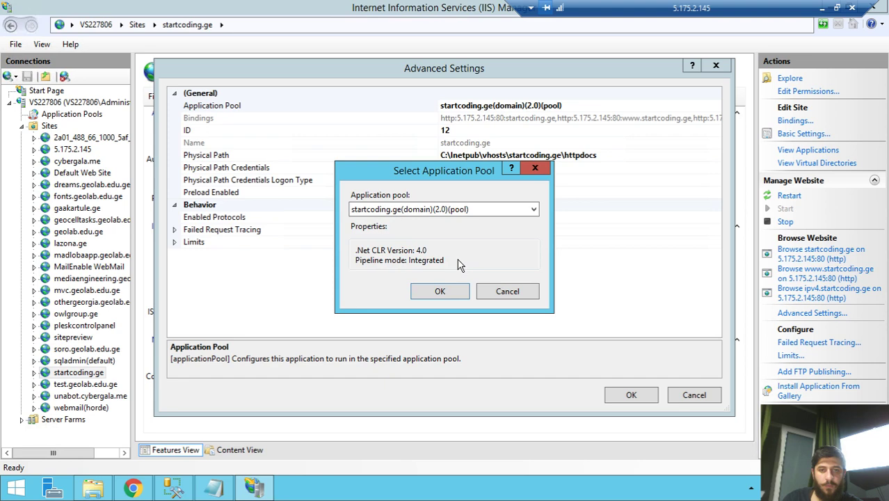
pyautogui.click(440, 292)
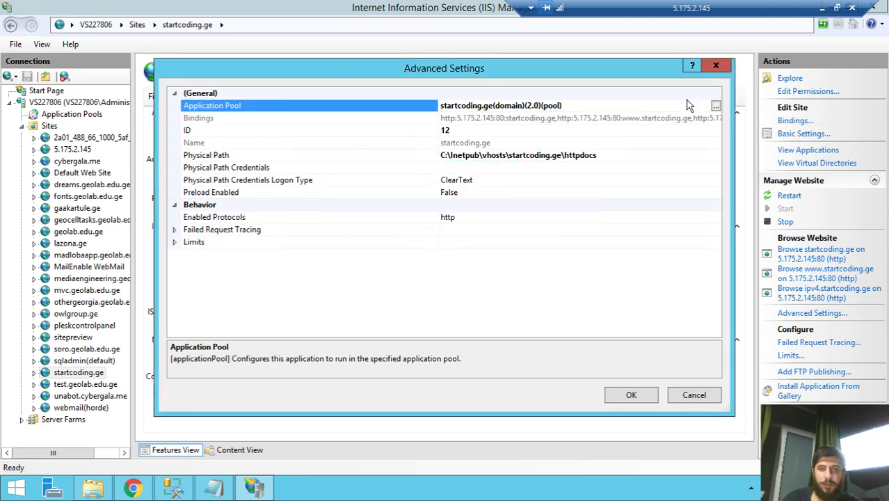
pyautogui.click(716, 66)
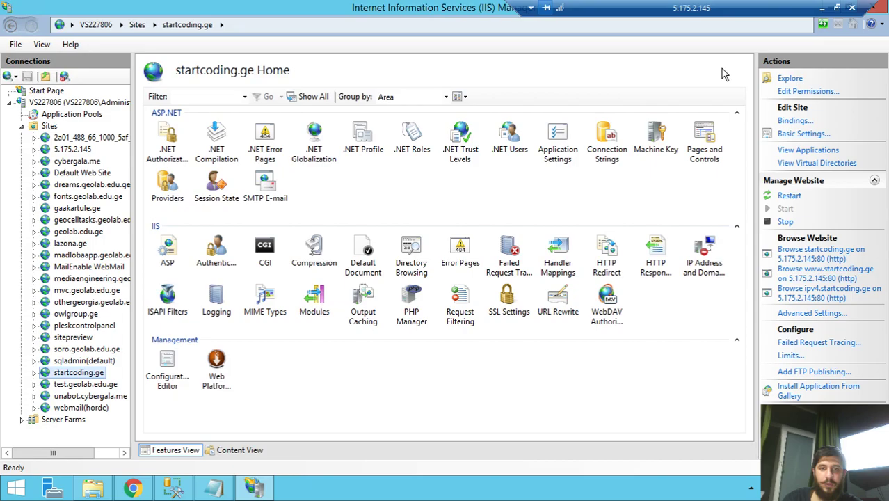
# - Return to the Google results in the local browser and open the single page application question about HTTP Error 403.14
pyautogui.click(821, 8)
pyautogui.scroll(-5, 529, 210)
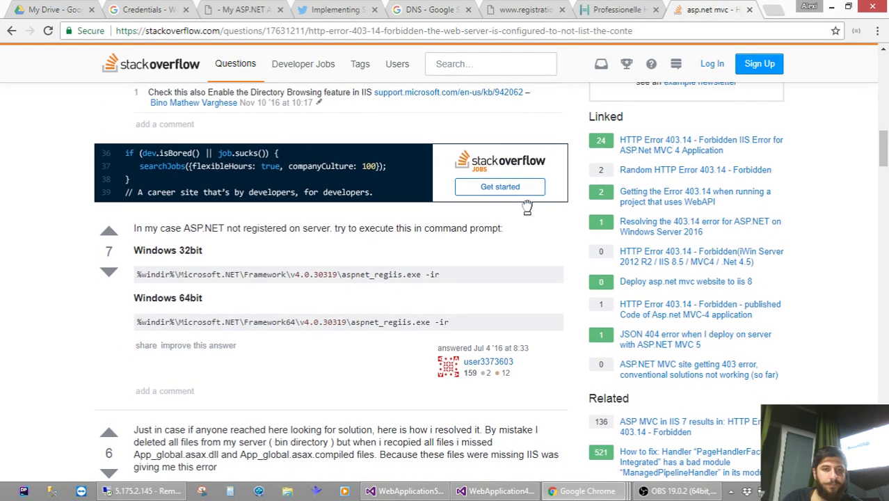
pyautogui.click(12, 31)
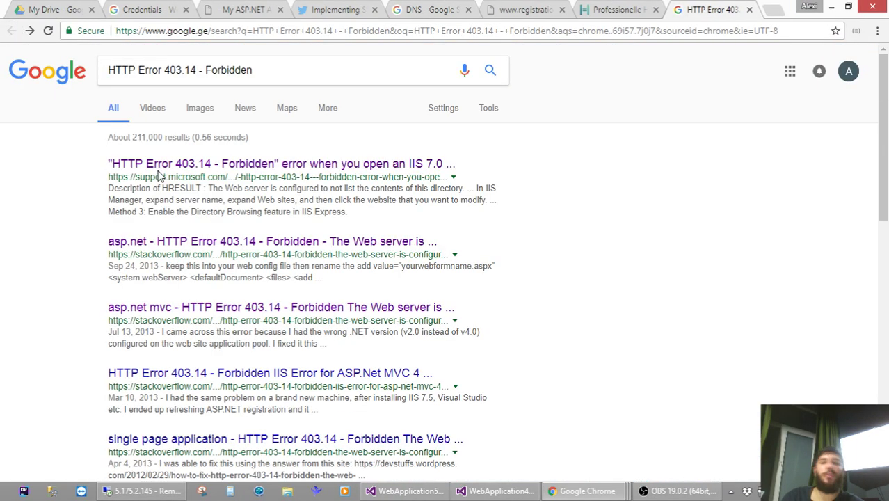
pyautogui.scroll(-2, 300, 366)
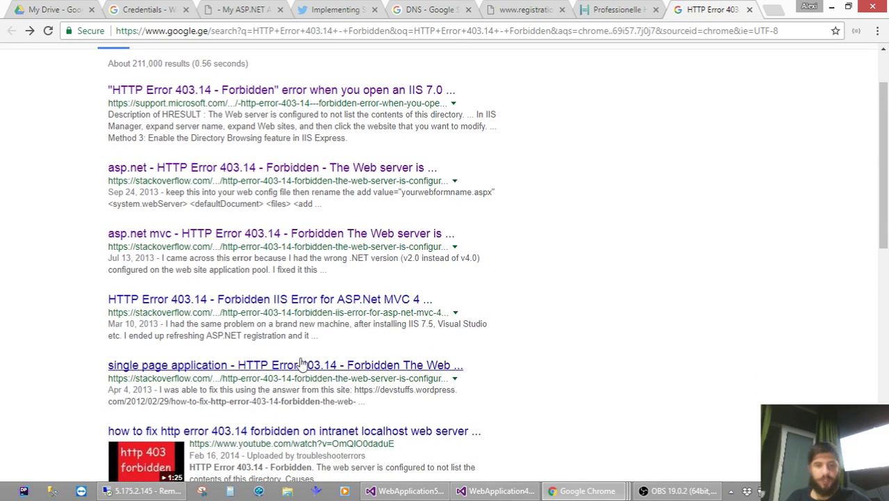
pyautogui.click(258, 366)
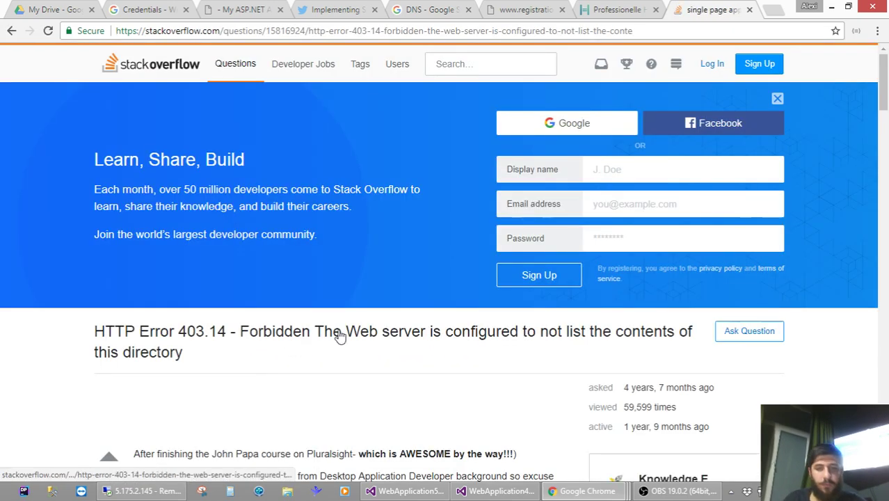
# - Copy the system.webServer block with directoryBrowse enabled="true" from the accepted answer
pyautogui.scroll(-5, 340, 333)
pyautogui.scroll(-6, 339, 339)
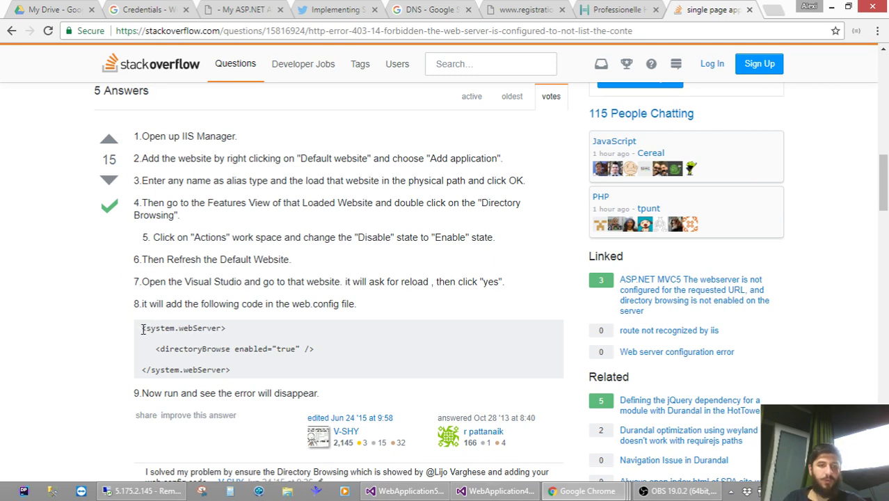
pyautogui.moveTo(143, 328); pyautogui.dragTo(254, 375)
pyautogui.hotkey('ctrl', 'c')
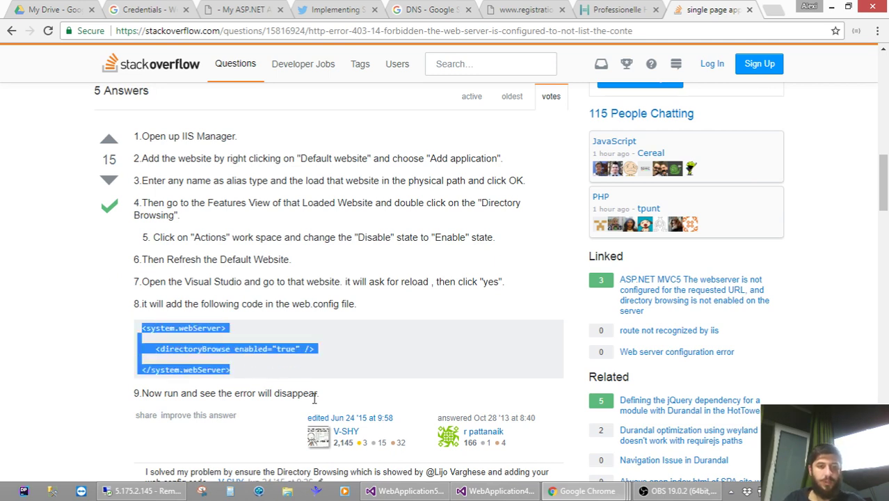
# - Switch to the remote server and open the Web config file from startcoding.ge's httpdocs folder in Notepad++
pyautogui.click(149, 491)
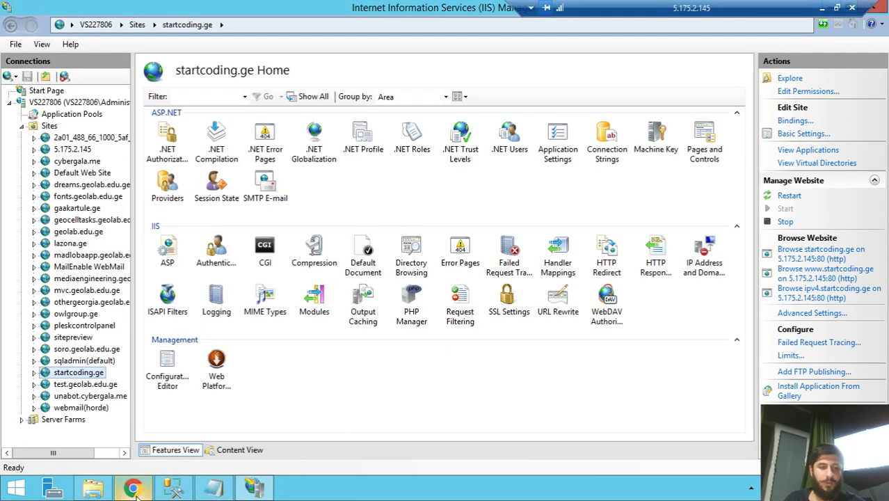
pyautogui.click(93, 489)
pyautogui.rightClick(280, 257)
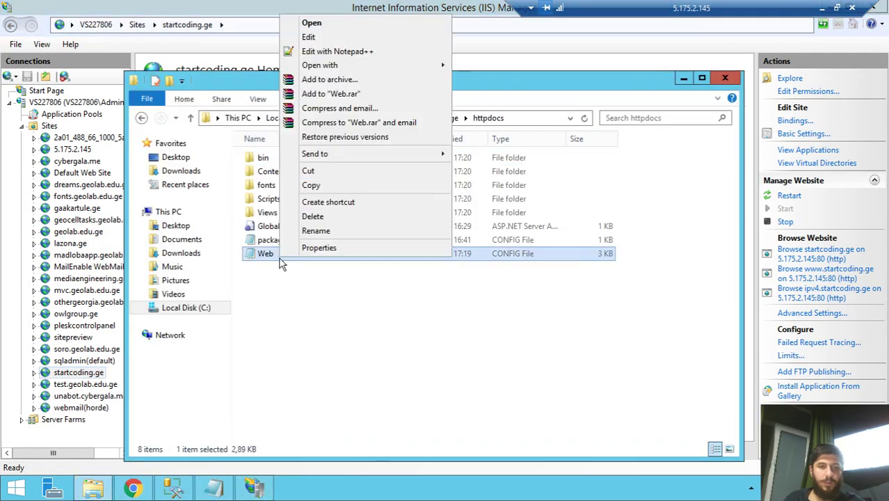
pyautogui.click(337, 51)
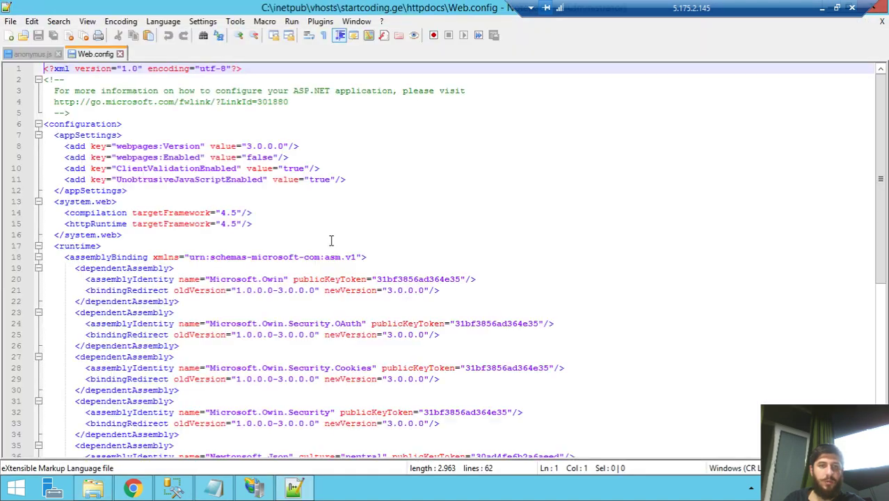
# - Insert the copied system.webServer block with directoryBrowse enabled="true" between the system.web and runtime sections and save Web.config
pyautogui.click(331, 241)
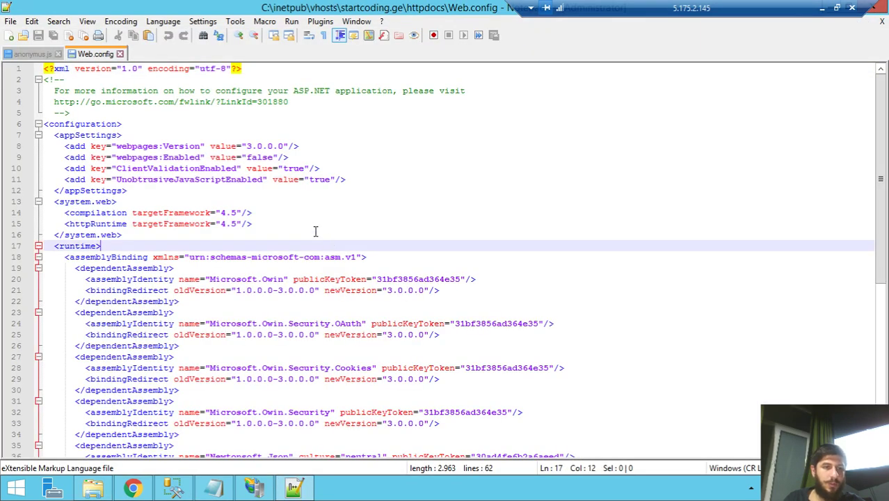
pyautogui.scroll(-9, 315, 232)
pyautogui.scroll(9, 315, 233)
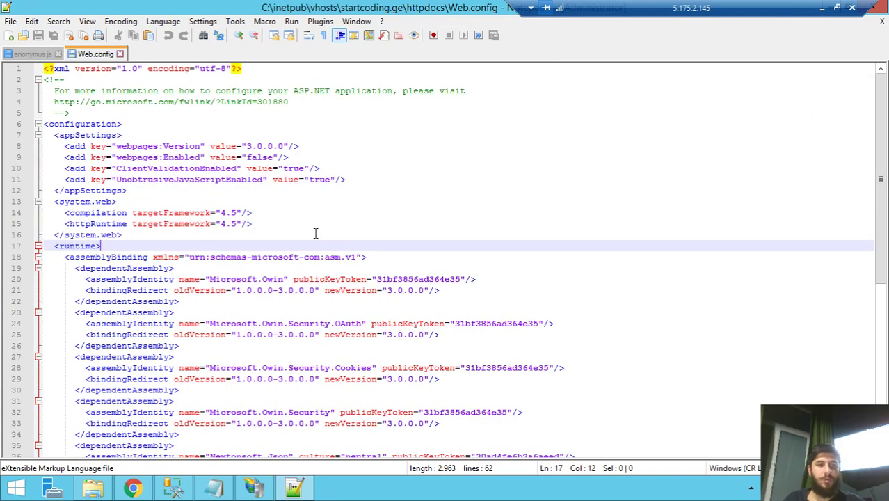
pyautogui.hotkey('ctrl', 'v')
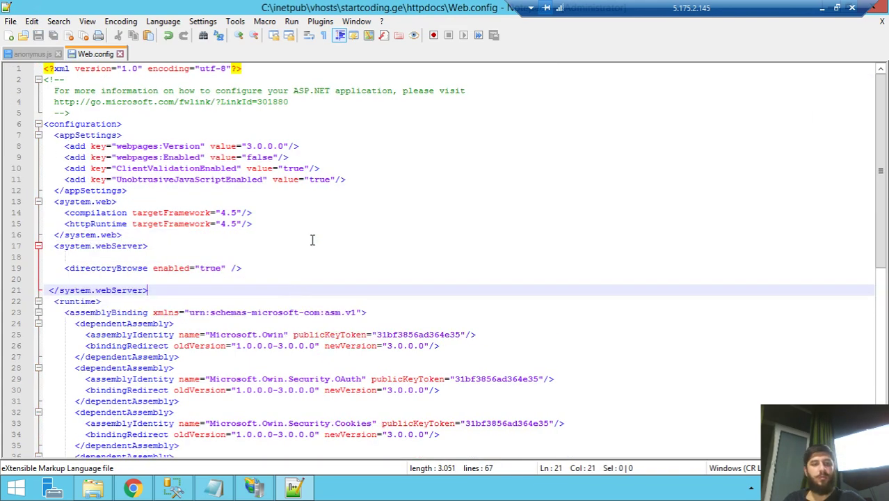
# - Load startcoding.ge in a new local browser tab, try opening Web.config from its file listing, and go back
pyautogui.click(822, 7)
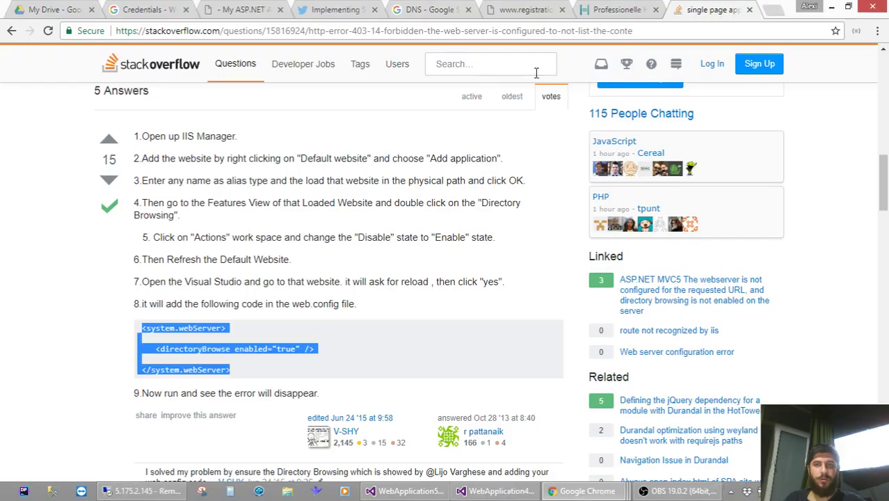
pyautogui.click(774, 9)
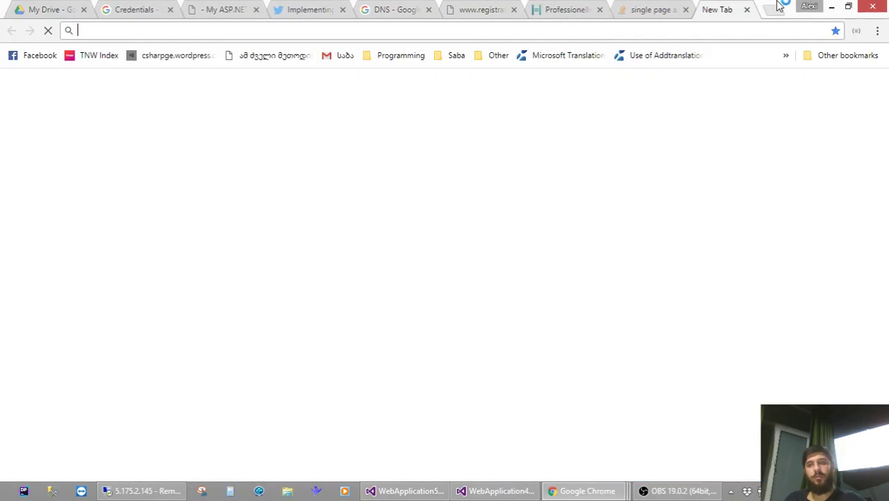
pyautogui.write('st')
pyautogui.press('Return')
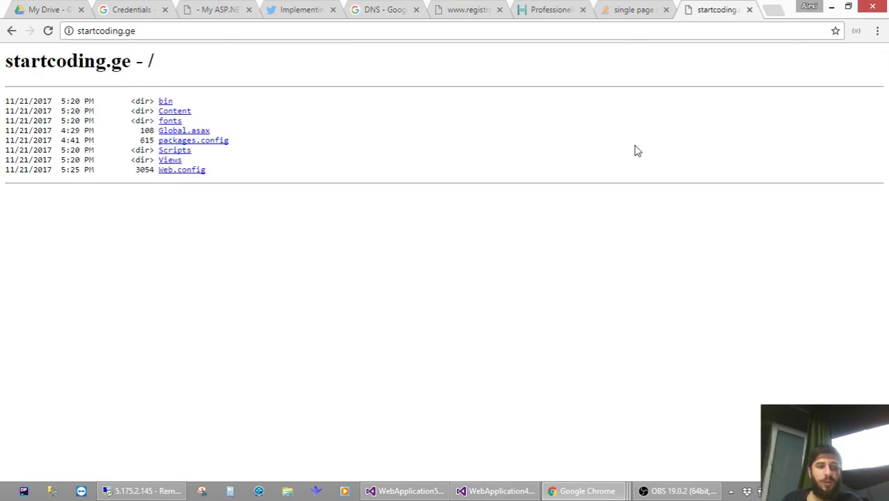
pyautogui.click(193, 174)
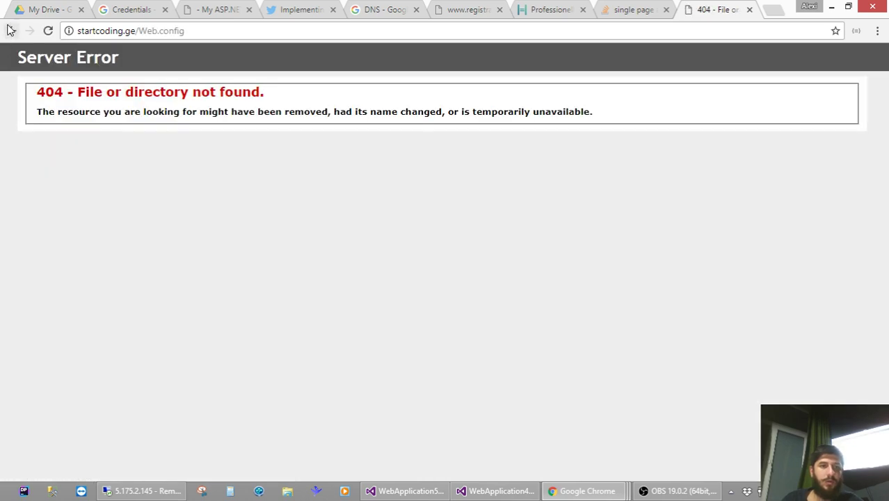
pyautogui.click(11, 31)
# - Delete the inserted system.webServer directoryBrowse block from Web.config on the remote server
pyautogui.click(160, 490)
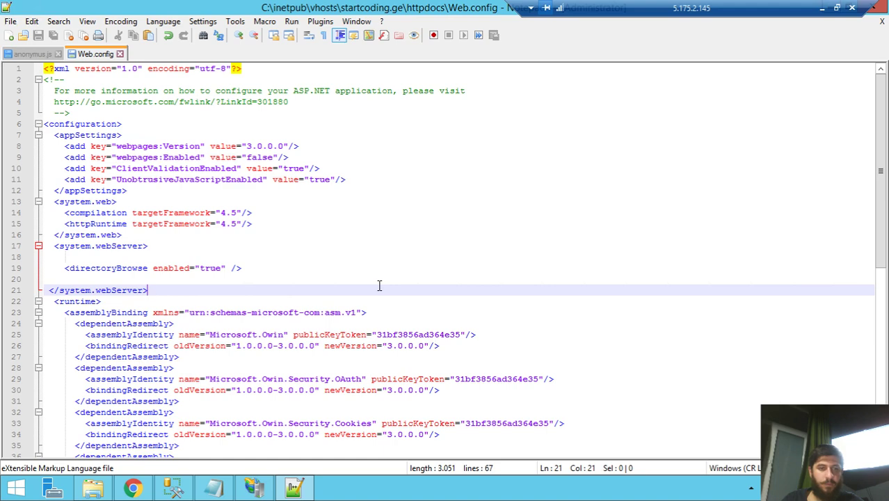
pyautogui.moveTo(50, 246); pyautogui.dragTo(180, 288)
pyautogui.press('Delete')
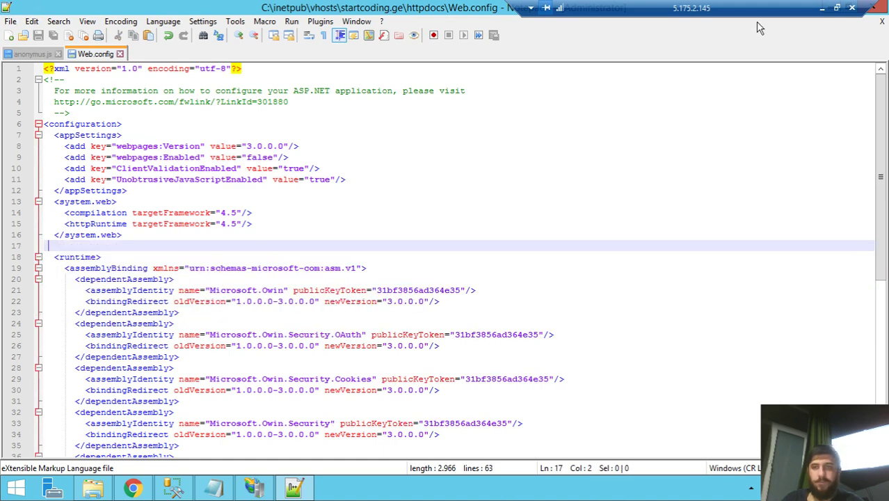
# - Return to the local browser's Stack Overflow question and reread its description and suggested answers for the 403.14 error
pyautogui.click(824, 9)
pyautogui.hotkey('ctrl', 'shift', 'Tab')
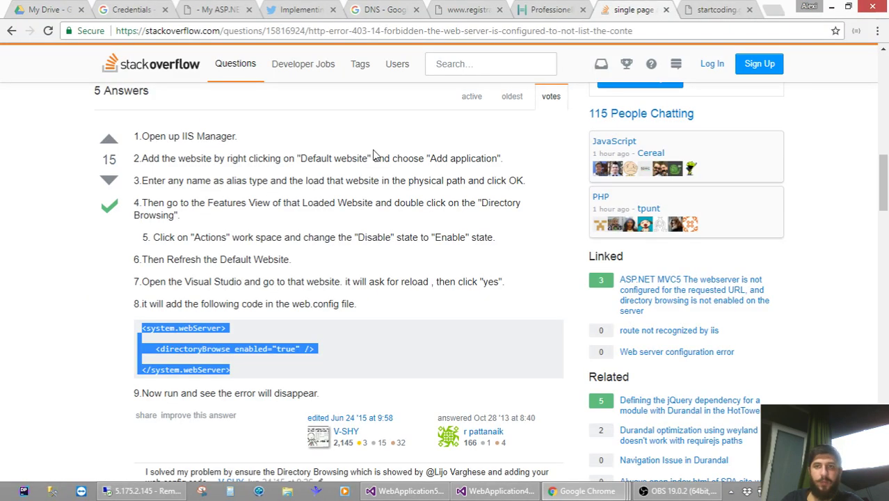
pyautogui.click(337, 295)
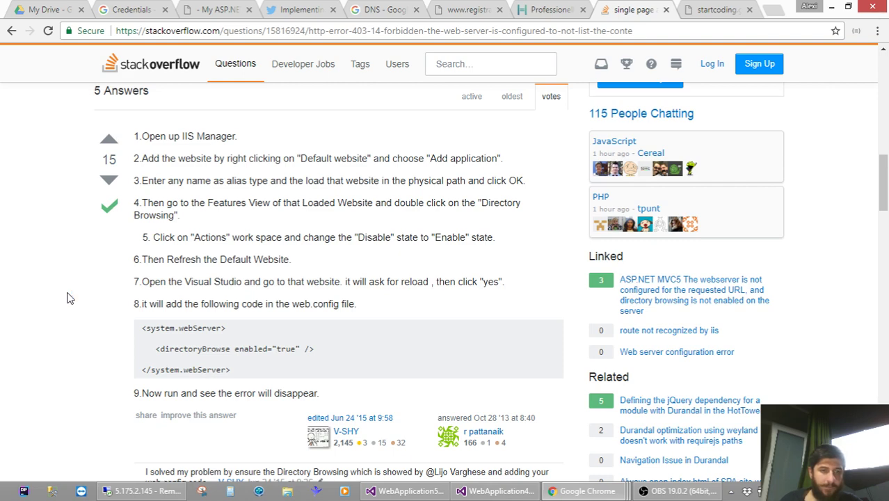
pyautogui.scroll(-6, 69, 298)
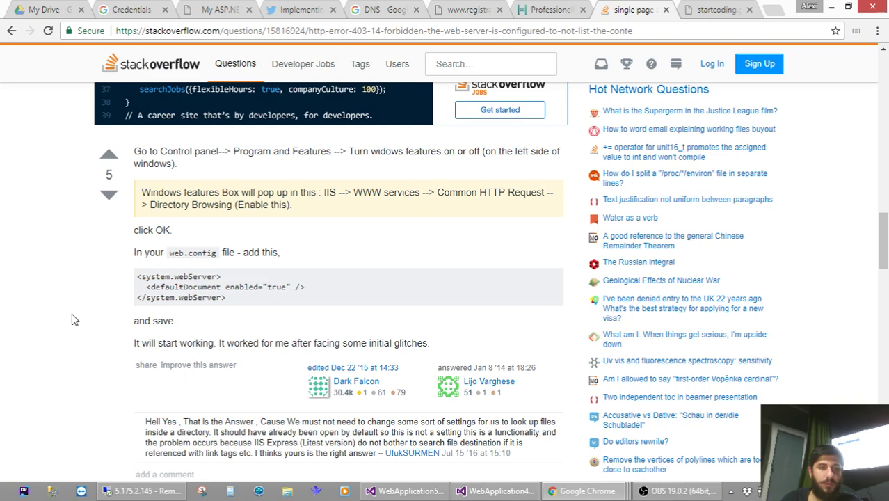
pyautogui.scroll(15, 71, 313)
pyautogui.scroll(-3, 73, 312)
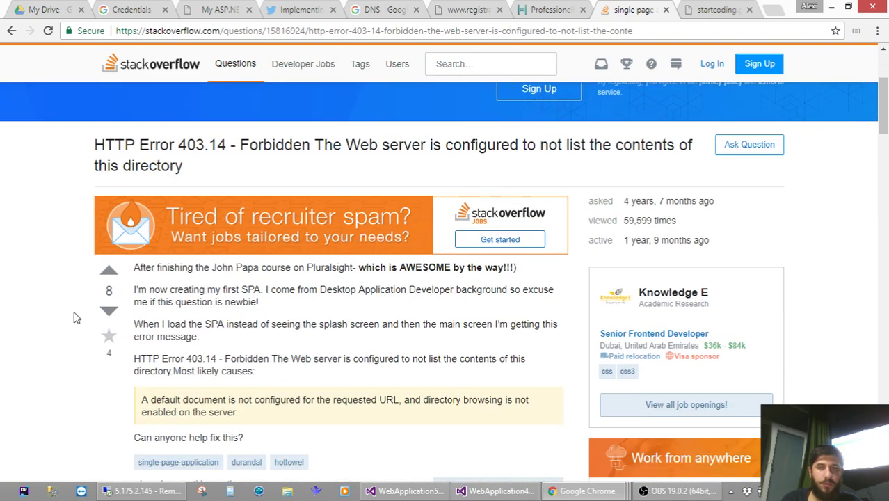
pyautogui.scroll(-3, 74, 311)
pyautogui.scroll(2, 76, 313)
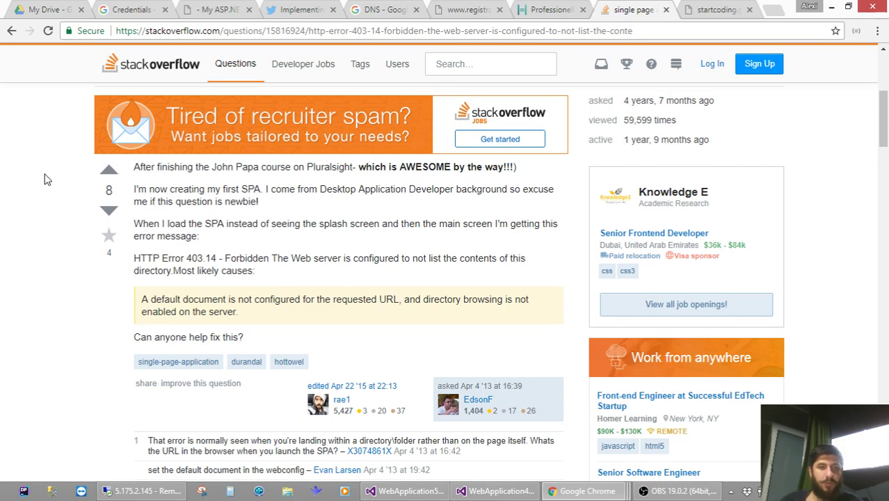
# - Go back to Google and search for "HTTP Error 403.14 - Forbidden mvc"
pyautogui.click(11, 31)
pyautogui.scroll(2, 352, 99)
pyautogui.click(354, 73)
pyautogui.write('mvc')
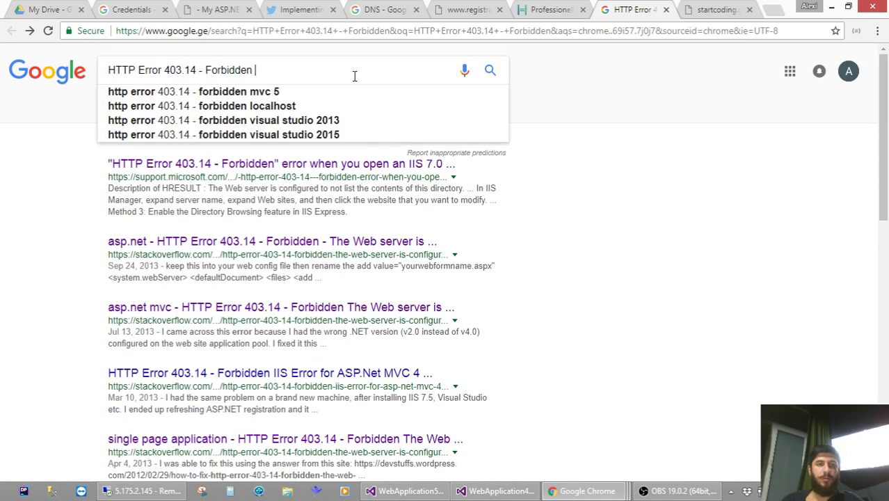
pyautogui.press('Return')
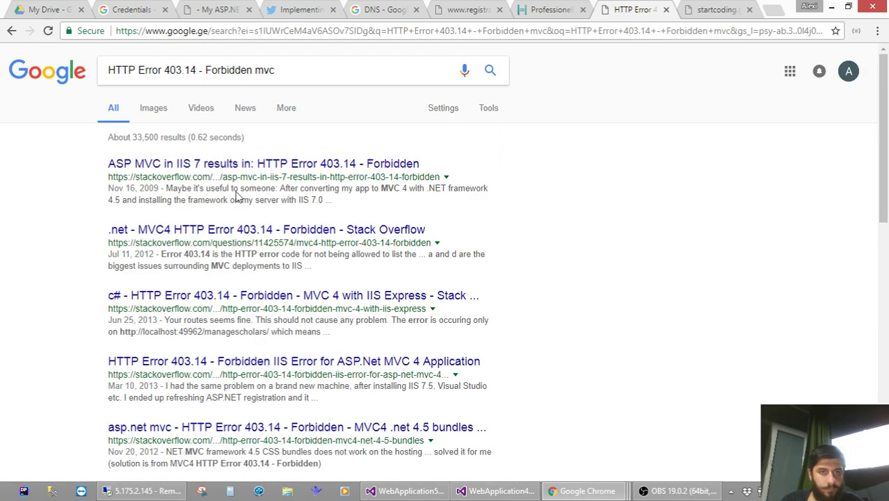
# - Open the "ASP MVC in IIS 7 results in: HTTP Error 403.14 - Forbidden" result in a separate tab and examine its top answer
pyautogui.middleClick(292, 164)
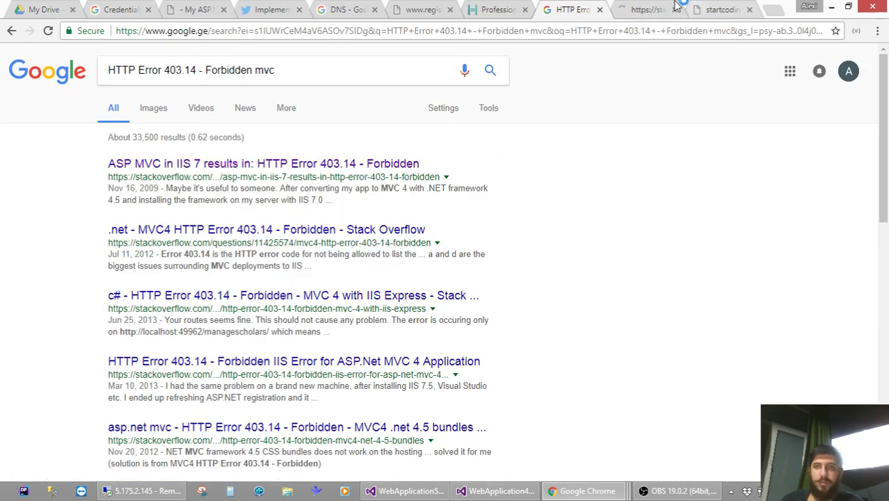
pyautogui.click(667, 8)
pyautogui.scroll(-4, 505, 192)
pyautogui.scroll(-8, 505, 192)
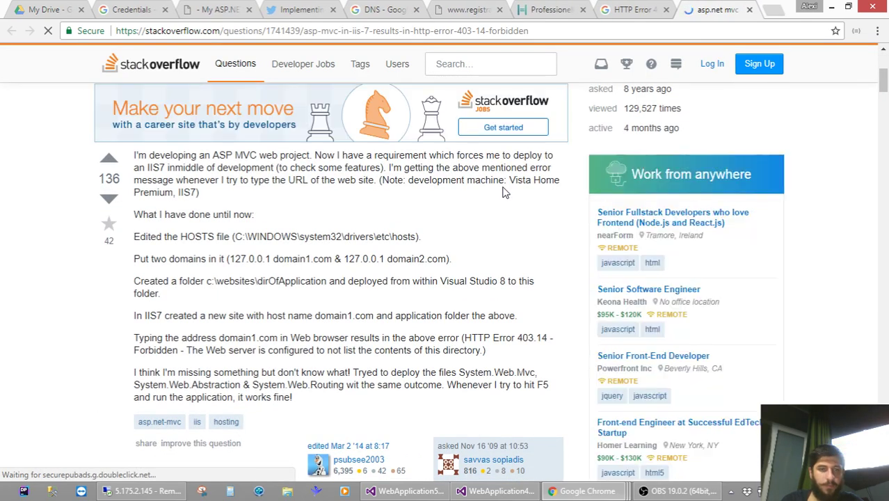
pyautogui.scroll(3, 504, 192)
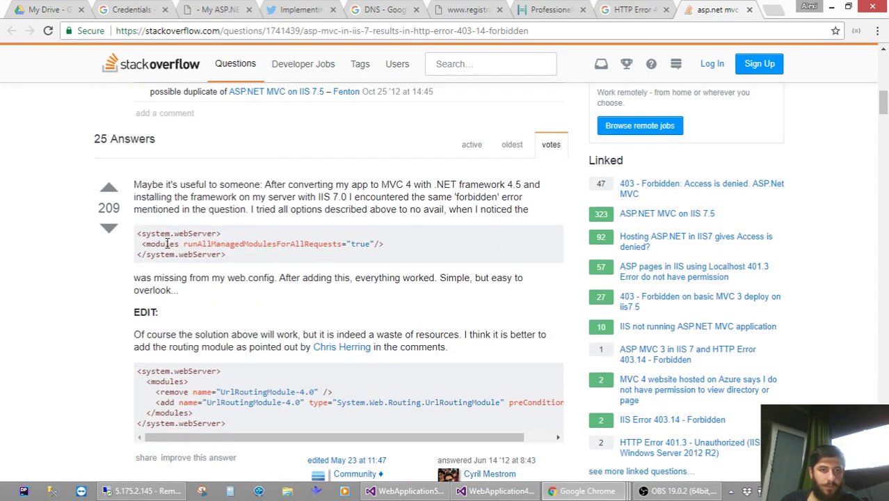
# - Copy the answer's system.webServer block with runAllManagedModulesForAllRequests="true" into the remote Web.config below system.web and save the file
pyautogui.moveTo(144, 239); pyautogui.dragTo(230, 257)
pyautogui.hotkey('ctrl', 'c')
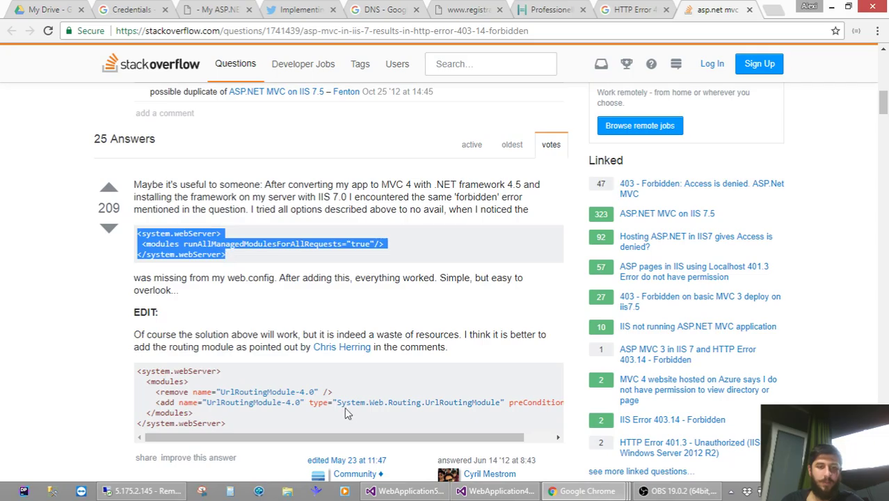
pyautogui.click(139, 491)
pyautogui.click(168, 245)
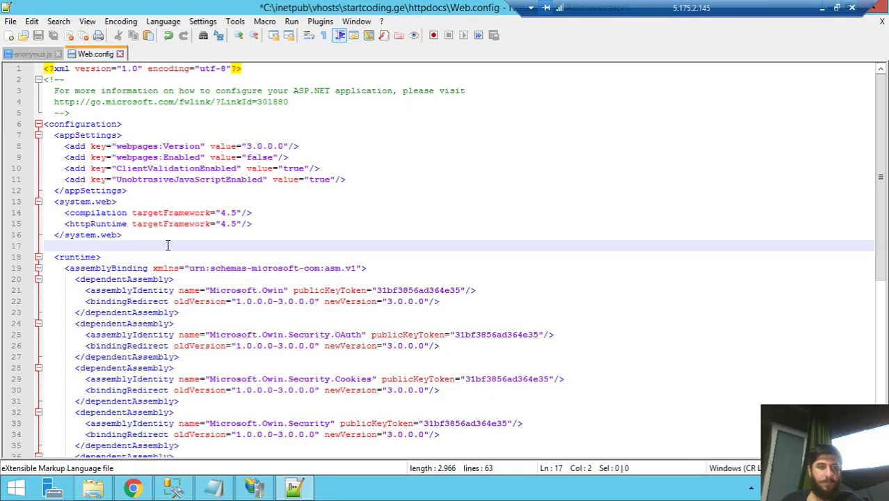
pyautogui.hotkey('ctrl', 'v')
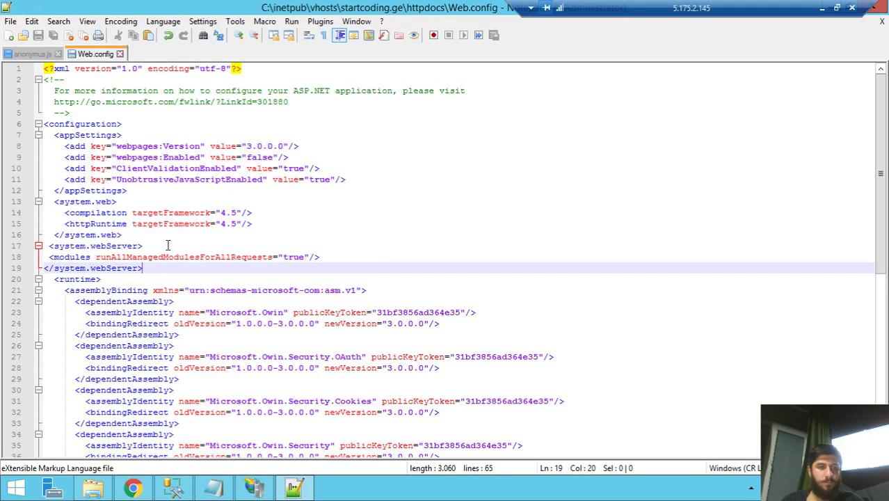
# - Return to the local browser and load startcoding.ge in a new tab to test the site
pyautogui.click(822, 9)
pyautogui.click(774, 7)
pyautogui.write('sr')
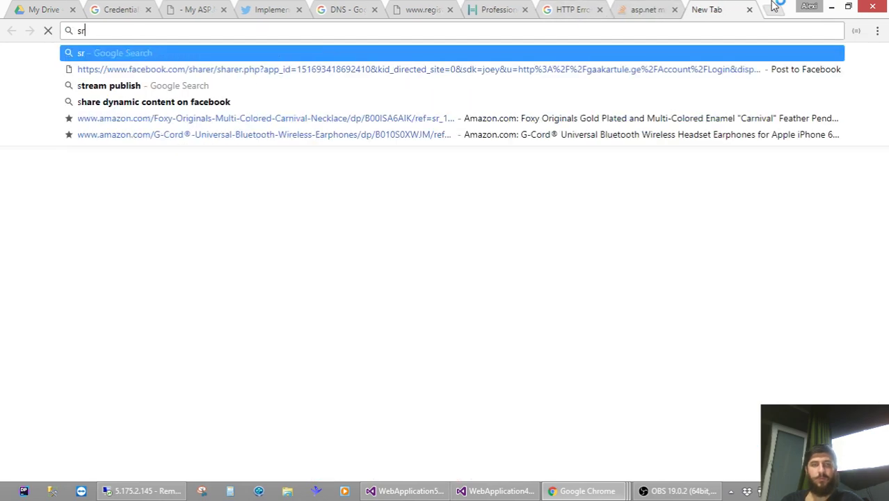
pyautogui.press('BackSpace')
pyautogui.write('t')
pyautogui.press('Return')
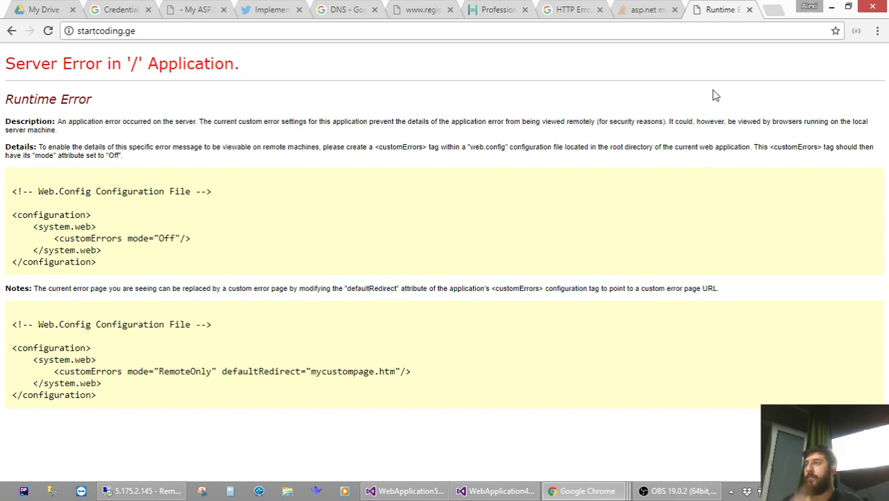
# - Copy the <customErrors mode="Off"/> line from the error page into the remote Web.config's system.web section after httpRuntime, and save
pyautogui.moveTo(55, 238); pyautogui.dragTo(220, 247)
pyautogui.hotkey('ctrl', 'c')
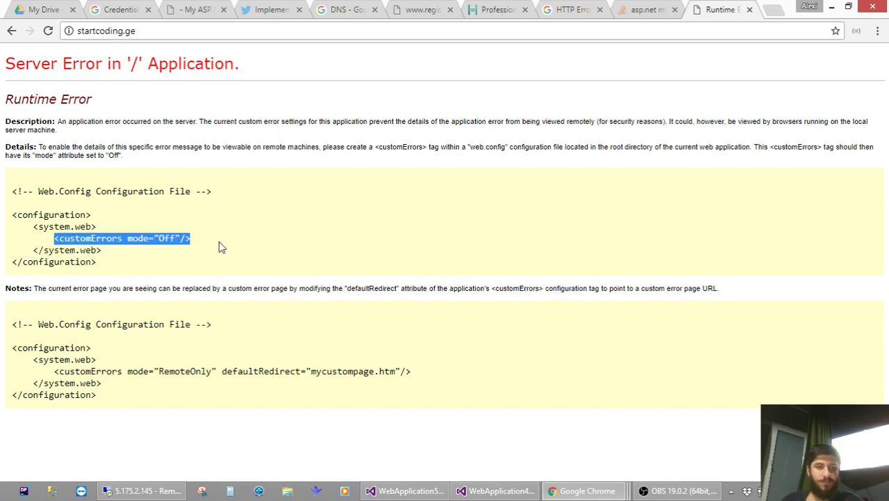
pyautogui.click(406, 490)
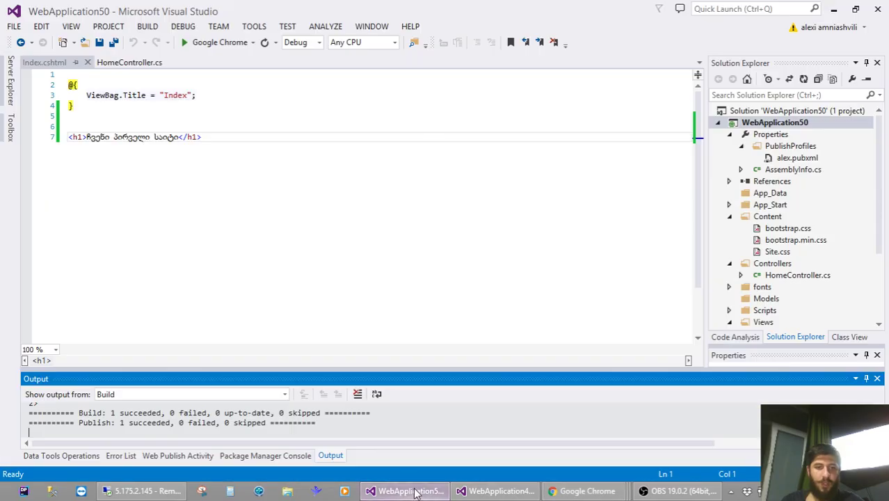
pyautogui.click(411, 490)
pyautogui.click(141, 490)
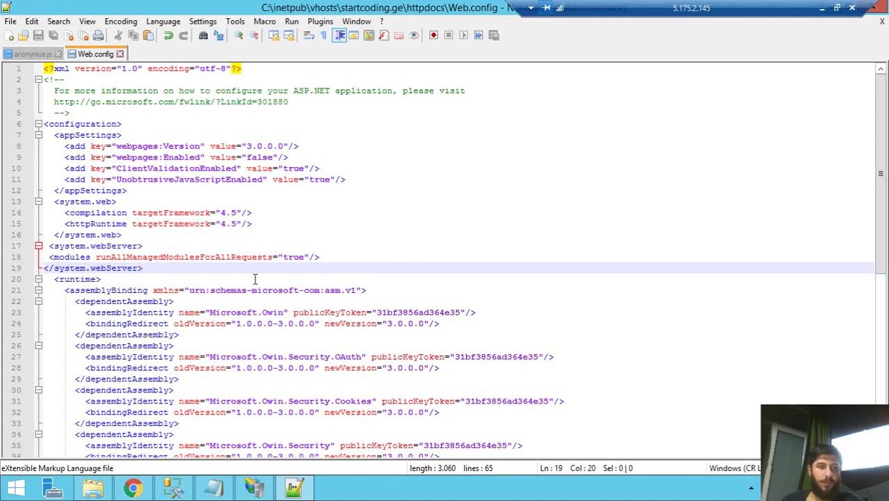
pyautogui.click(271, 235)
pyautogui.click(271, 224)
pyautogui.press('Return')
pyautogui.hotkey('ctrl', 'v')
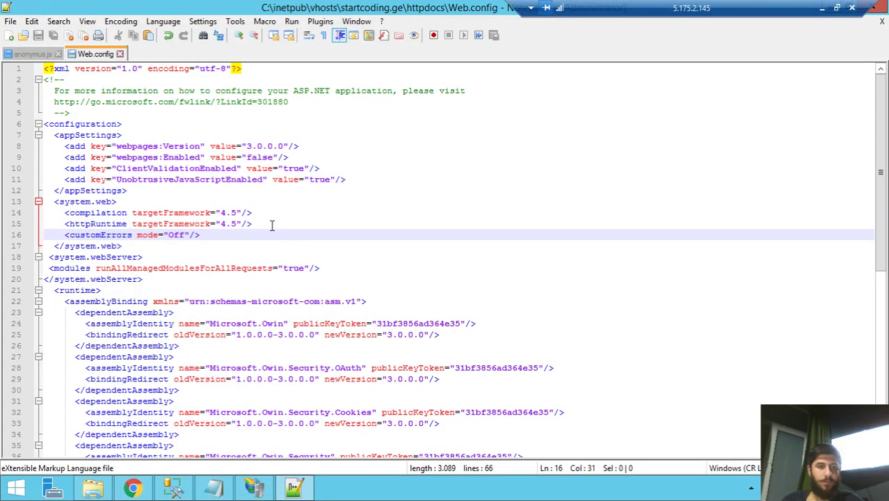
# - Go back to the local browser and reload startcoding.ge to read the detailed error
pyautogui.click(822, 7)
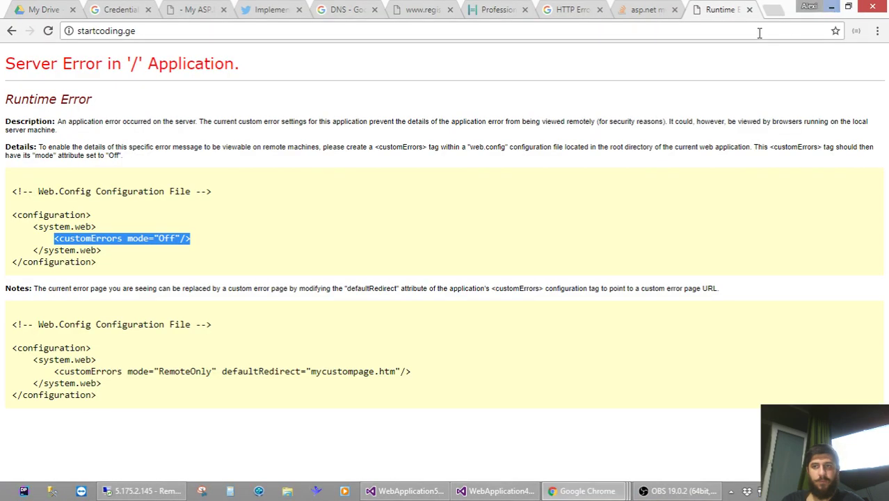
pyautogui.click(744, 31)
pyautogui.press('Return')
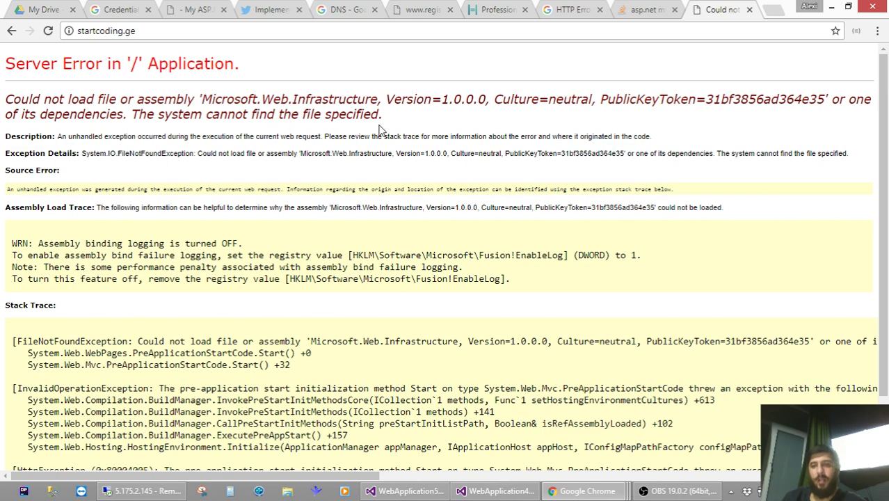
# - Switch to the WebApplication50 project in Visual Studio and look through its References for Microsoft.Web.Infrastructure
pyautogui.click(134, 493)
pyautogui.click(821, 18)
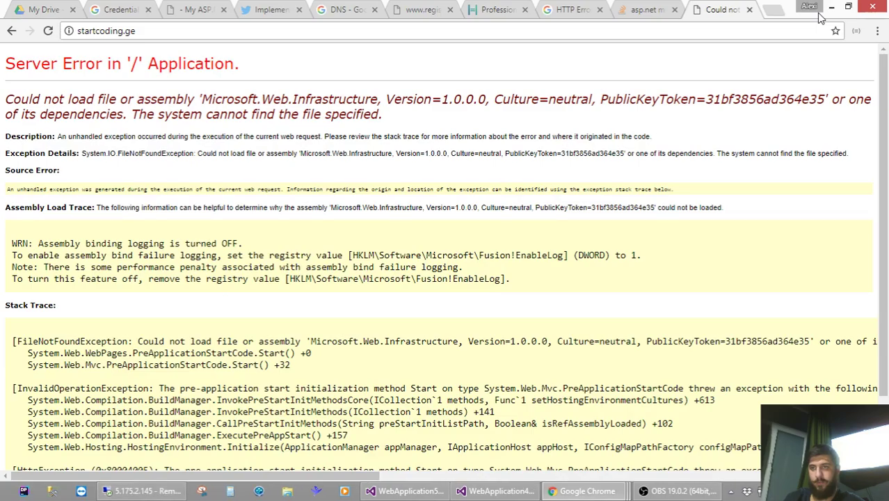
pyautogui.click(831, 7)
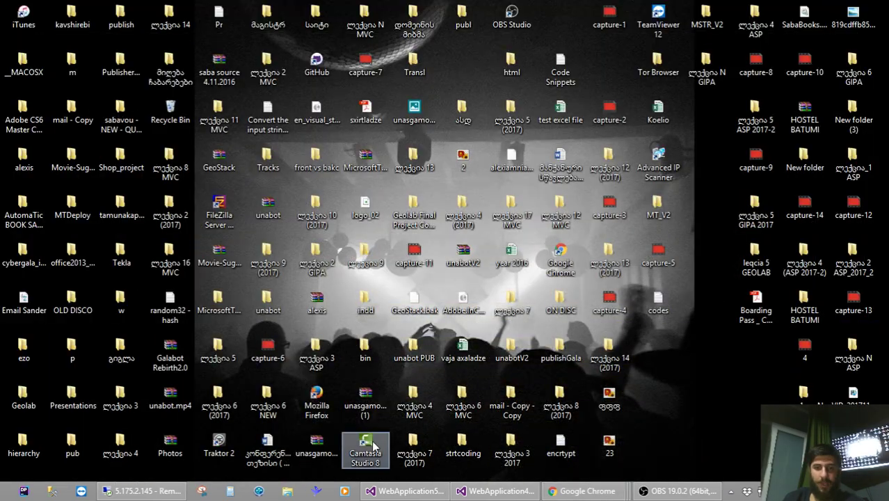
pyautogui.click(490, 491)
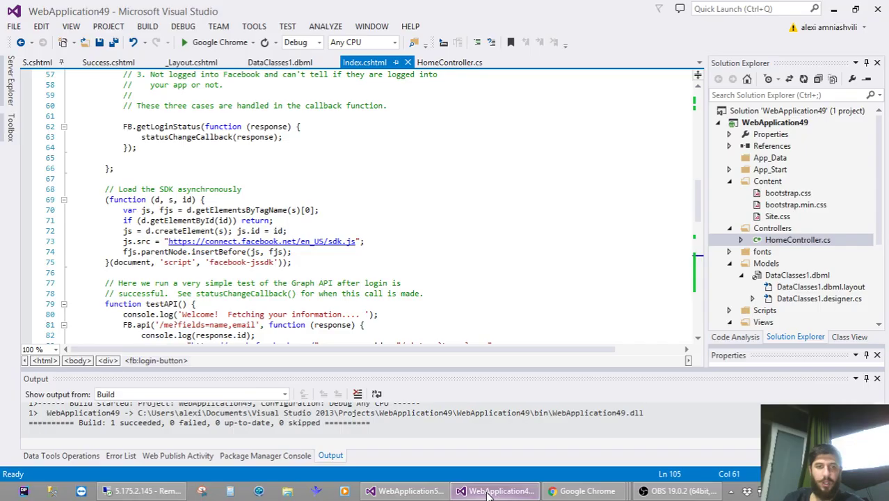
pyautogui.click(400, 491)
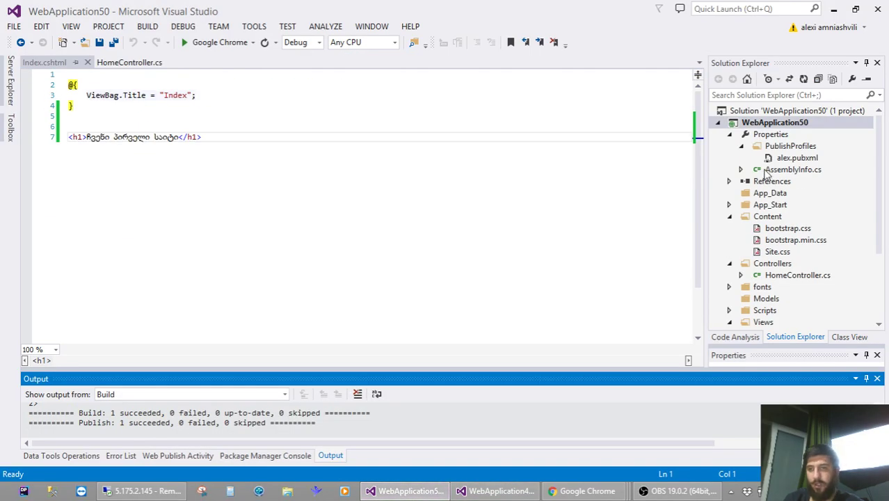
pyautogui.click(728, 134)
pyautogui.click(729, 146)
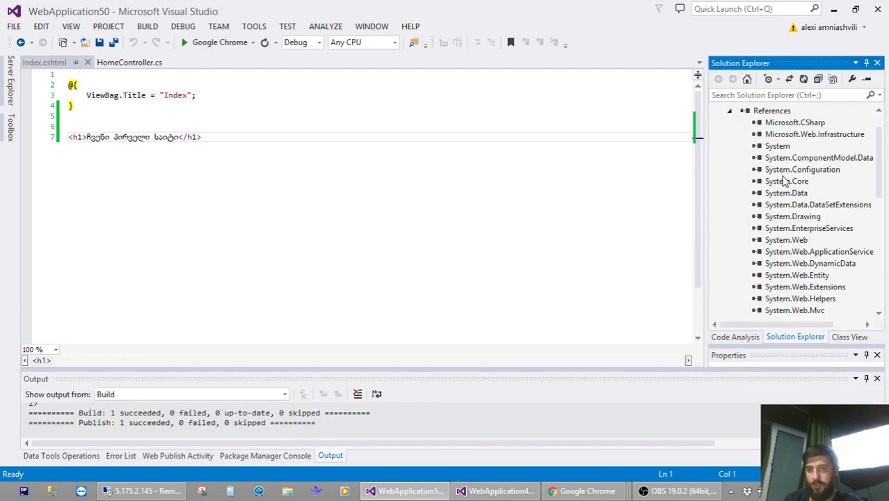
pyautogui.scroll(-1, 819, 298)
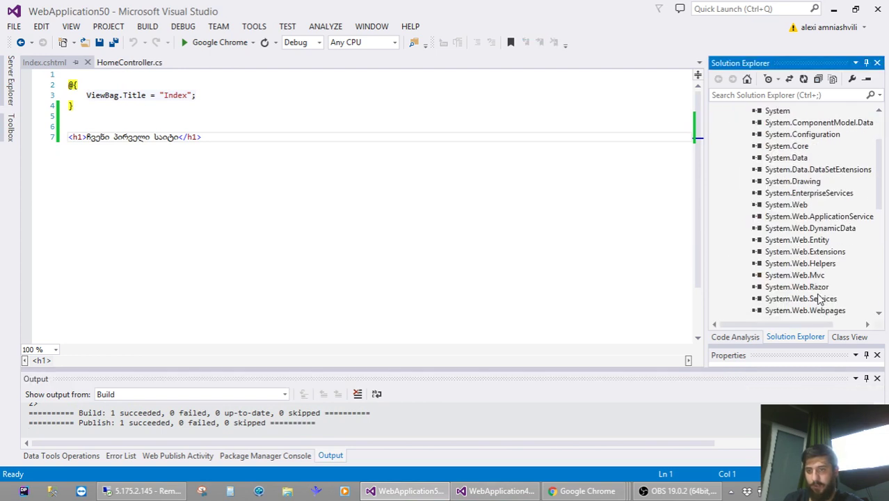
pyautogui.scroll(-2, 819, 298)
pyautogui.scroll(2, 820, 298)
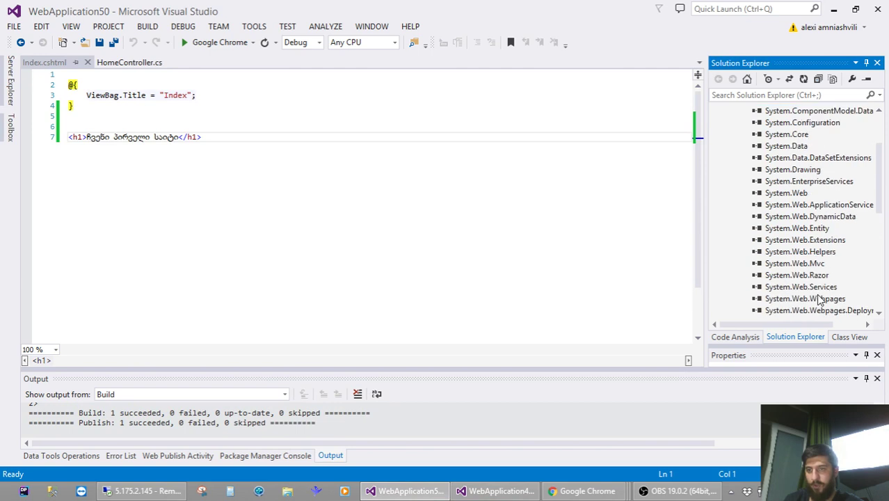
pyautogui.scroll(1, 820, 298)
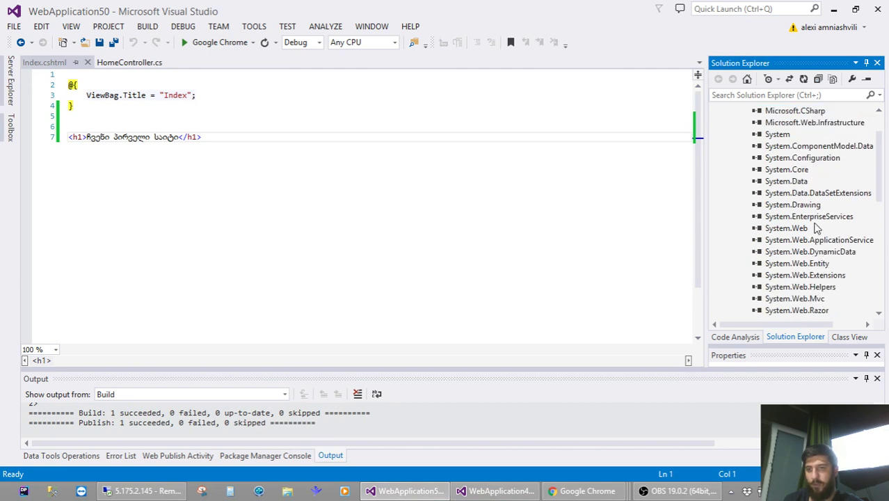
pyautogui.scroll(1, 815, 229)
pyautogui.click(833, 159)
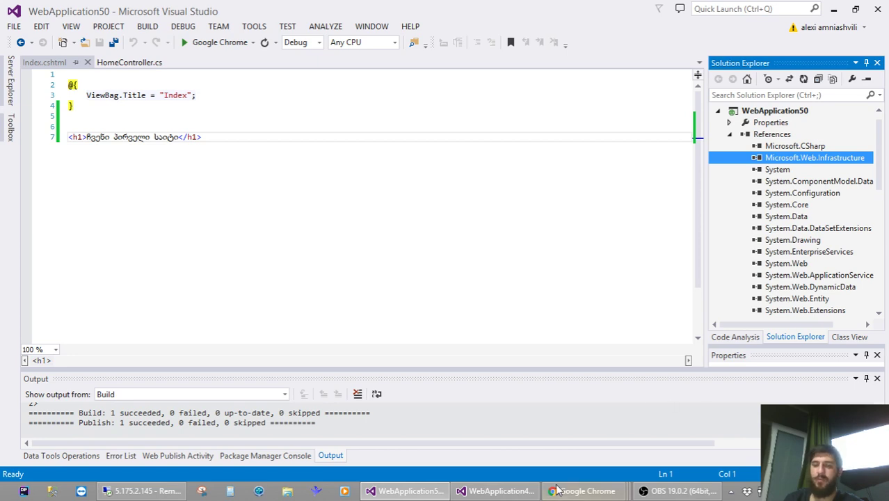
# - Open the bin folder inside the desktop's publ folder and check which DLL files were published
pyautogui.click(886, 496)
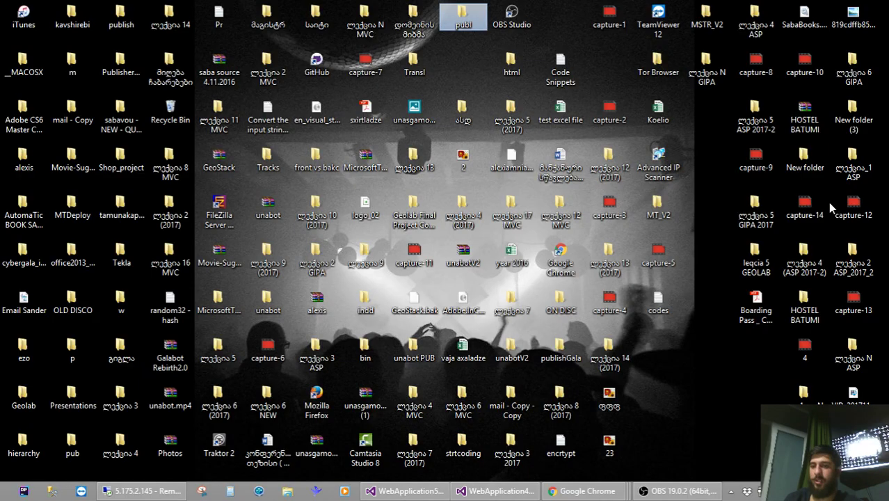
pyautogui.doubleClick(461, 15)
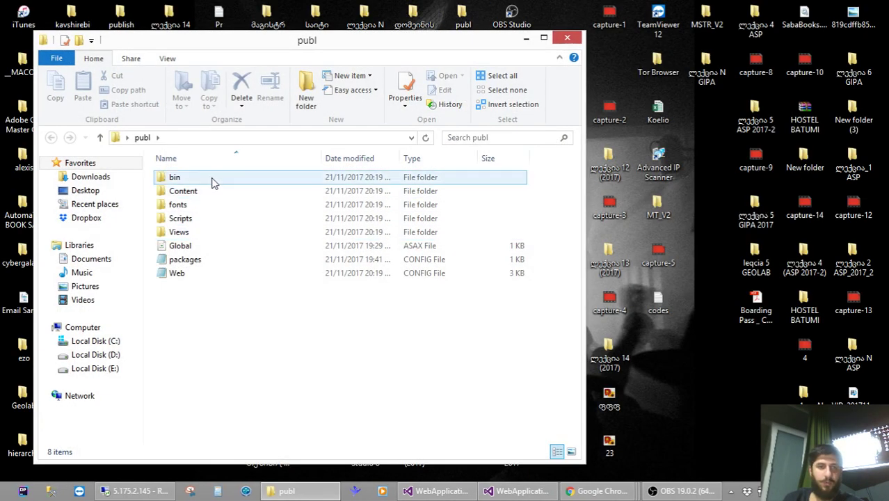
pyautogui.doubleClick(213, 178)
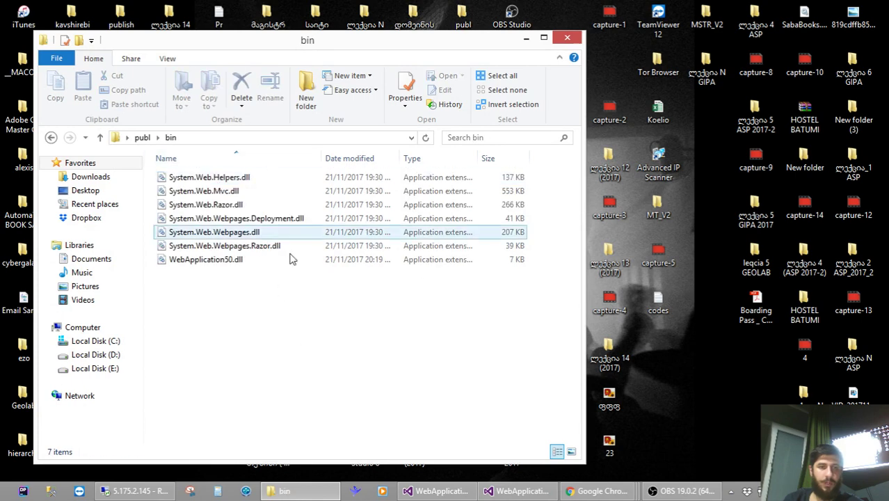
pyautogui.click(152, 493)
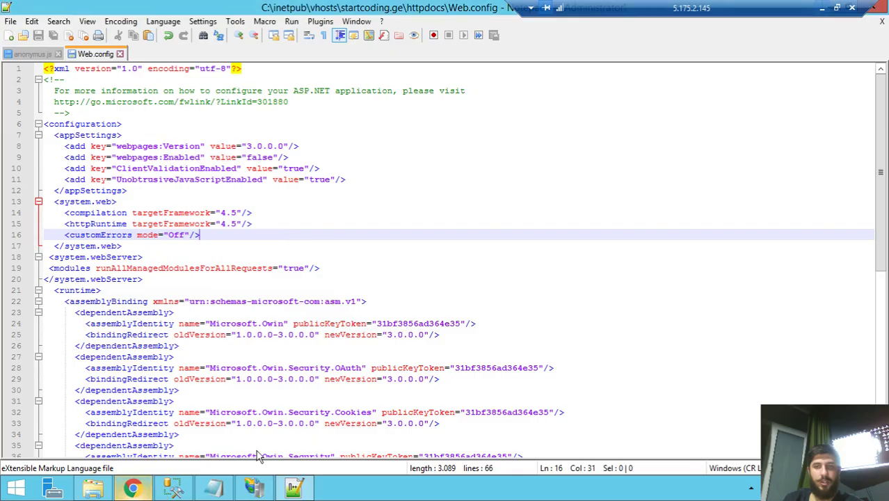
pyautogui.click(821, 12)
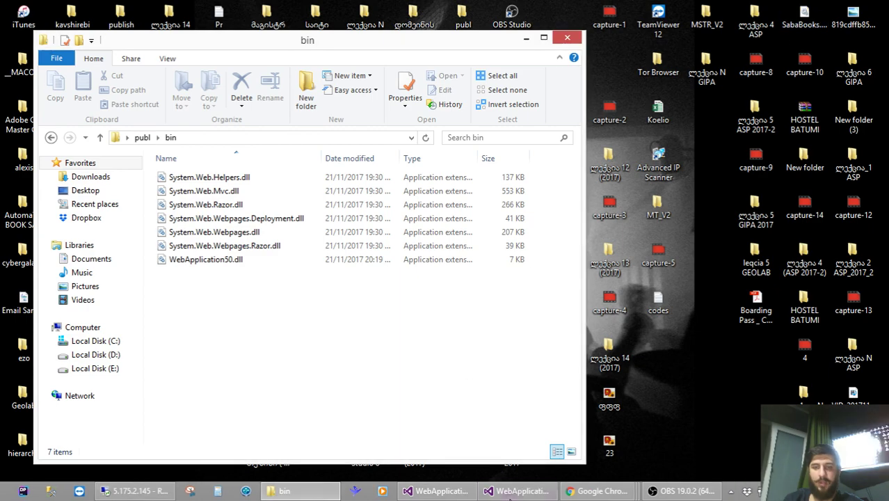
# - Set Copy Local to True for WebApplication50's Microsoft.Web.Infrastructure reference and save
pyautogui.click(534, 491)
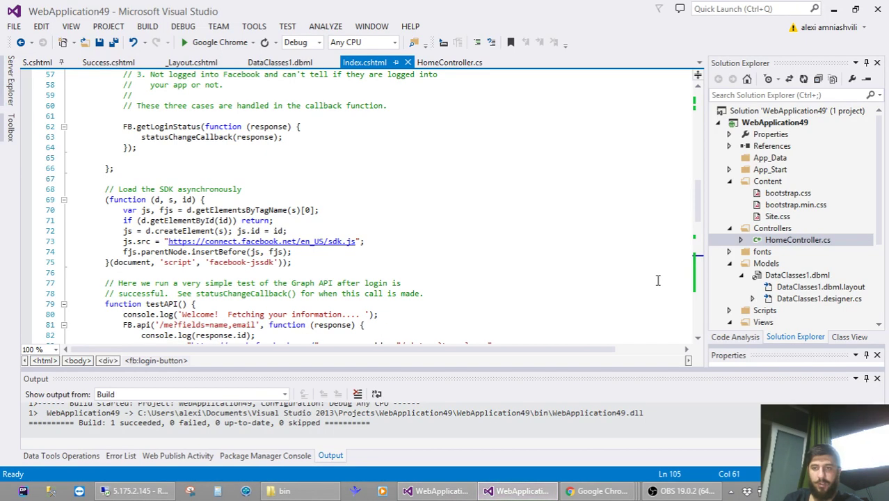
pyautogui.click(437, 491)
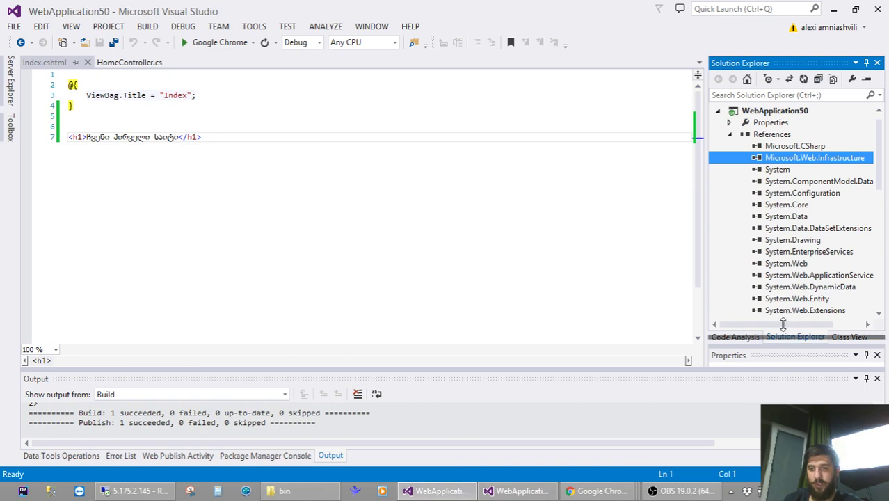
pyautogui.moveTo(786, 345); pyautogui.dragTo(781, 172)
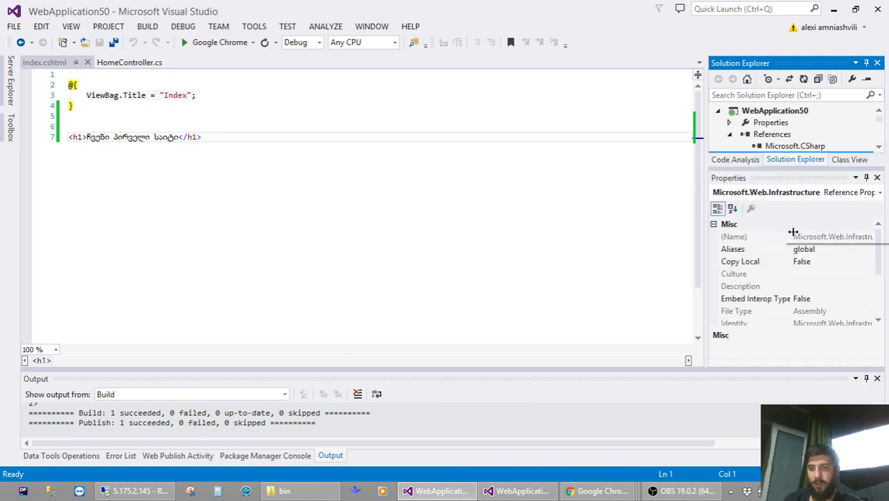
pyautogui.doubleClick(830, 262)
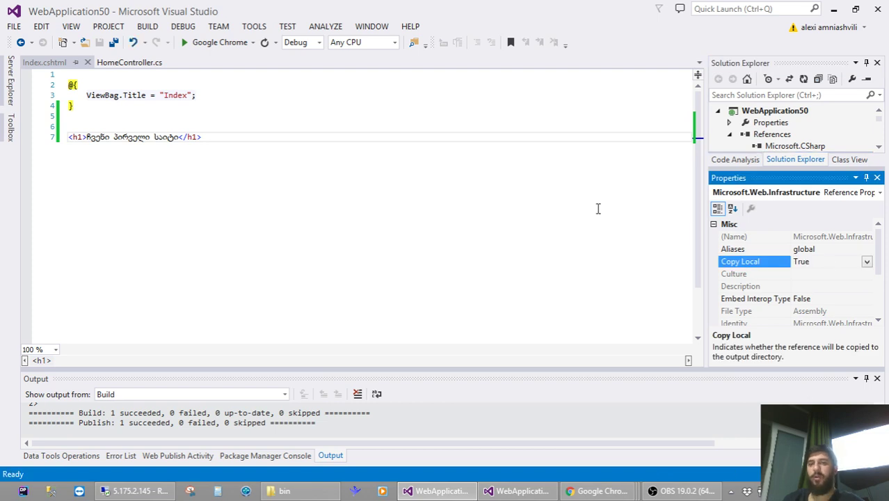
pyautogui.click(459, 175)
pyautogui.hotkey('ctrl', 's')
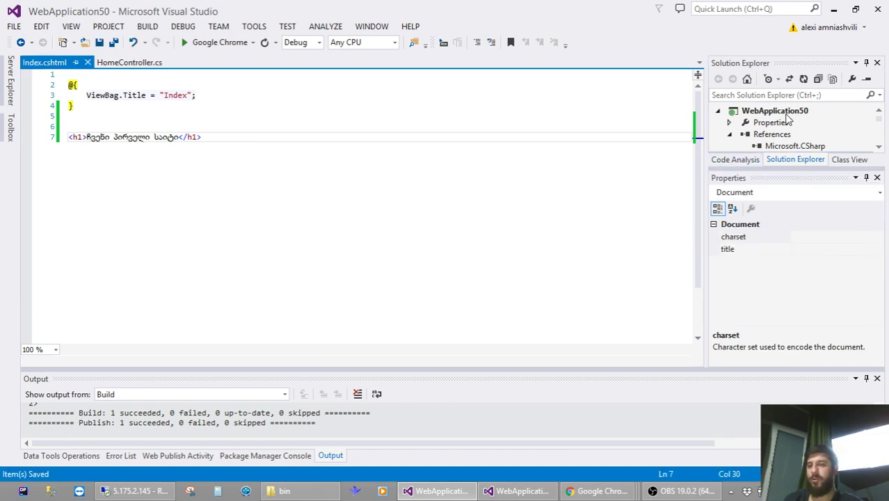
# - Publish WebApplication50 again with the alex profile to the desktop's publ folder
pyautogui.rightClick(786, 115)
pyautogui.click(572, 192)
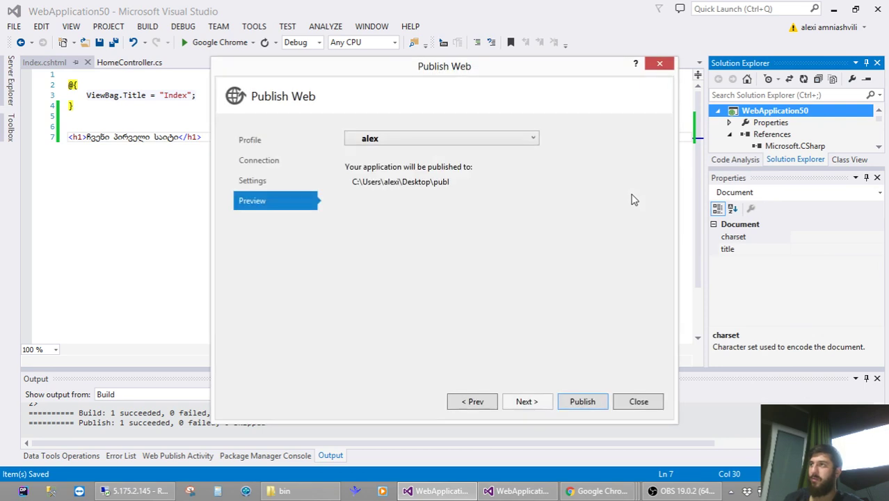
pyautogui.click(580, 402)
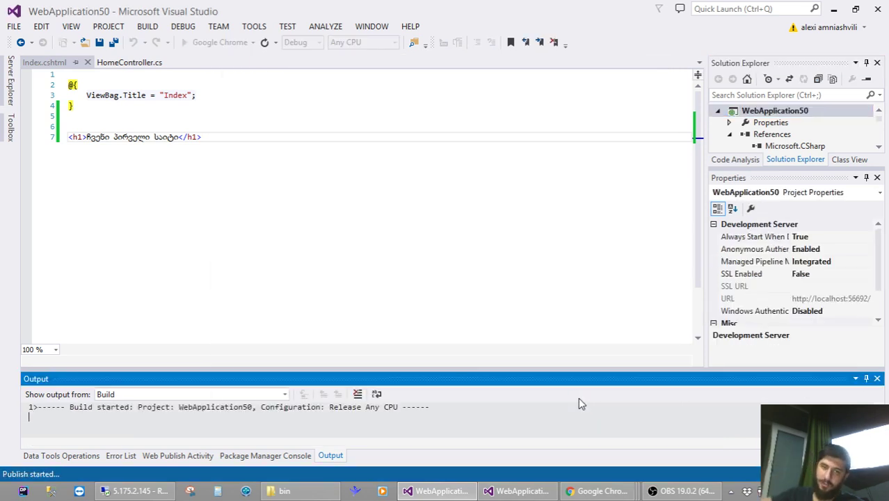
# - Copy everything except the Web file from the desktop's publ folder into startcoding.ge's httpdocs folder on the remote server, merging and replacing existing items
pyautogui.press('super+alt+d')
pyautogui.press('super+d')
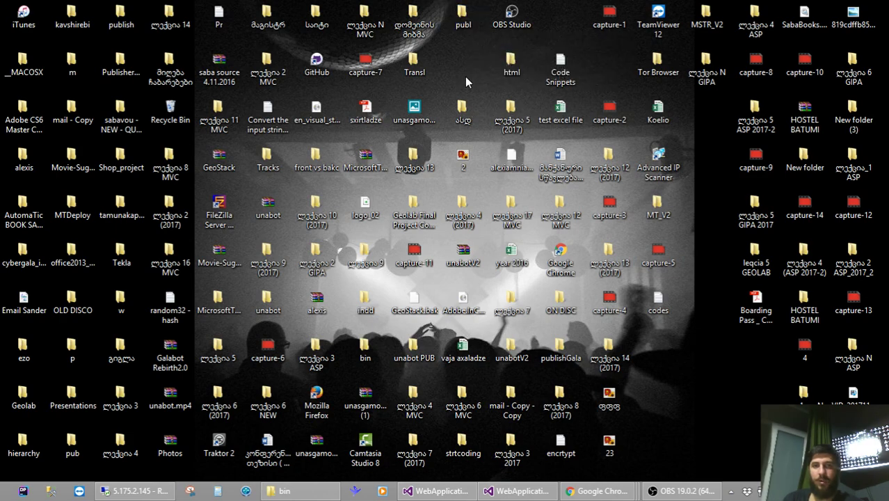
pyautogui.doubleClick(466, 30)
pyautogui.hotkey('ctrl', 'a')
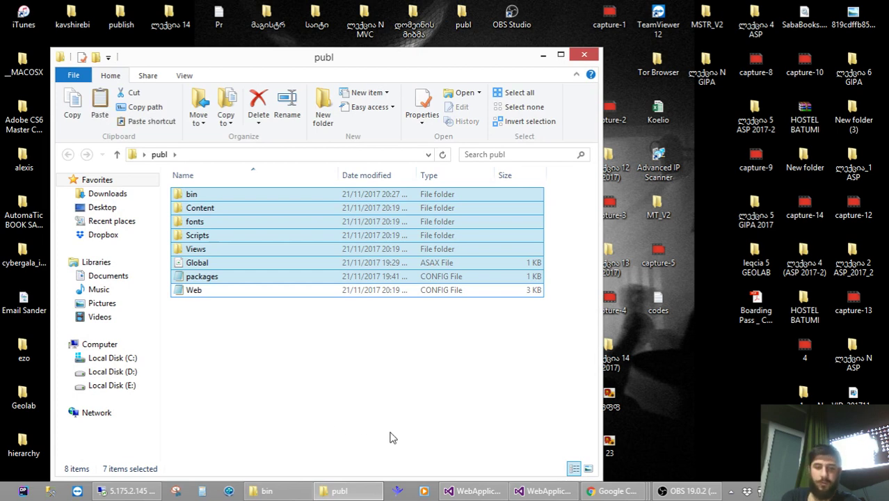
pyautogui.click(123, 491)
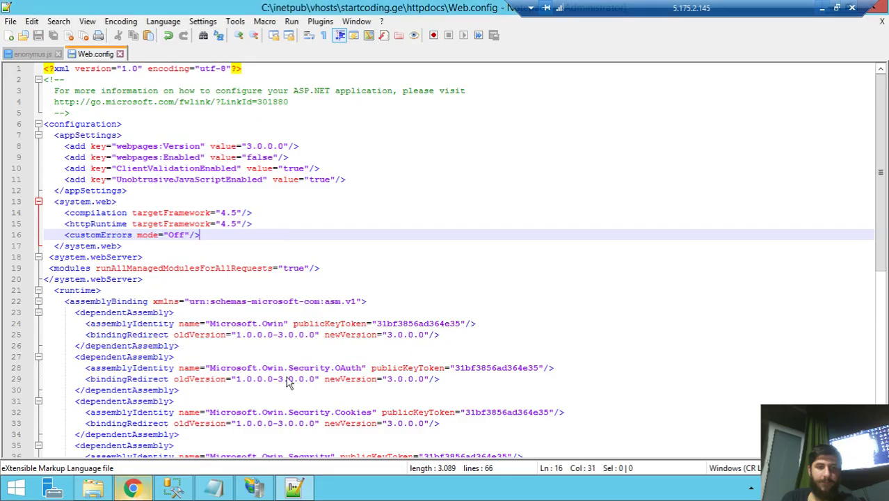
pyautogui.click(884, 7)
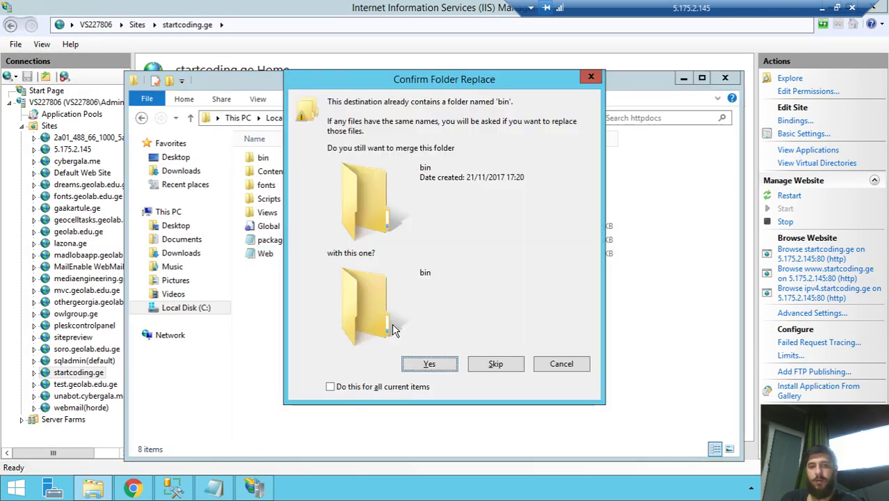
pyautogui.click(430, 365)
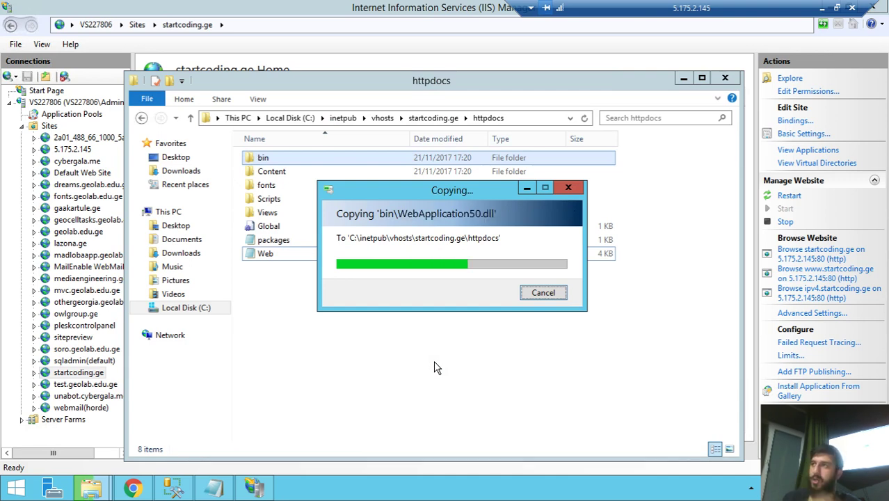
pyautogui.click(431, 363)
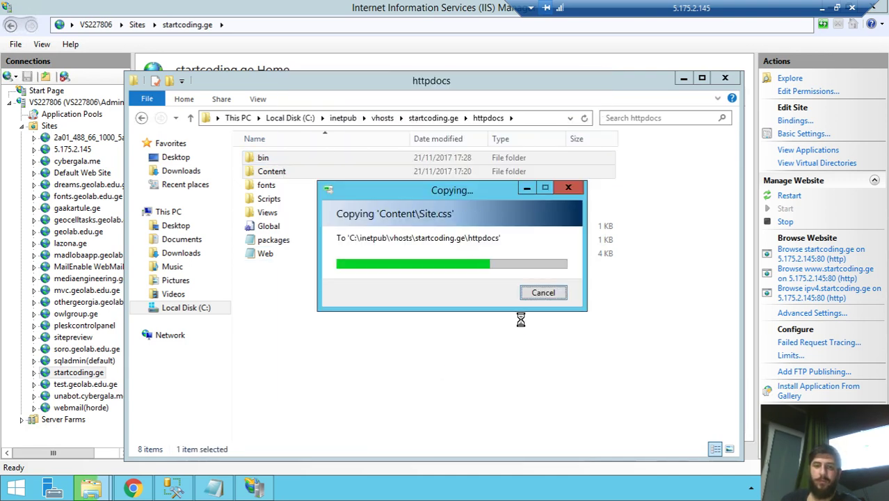
pyautogui.click(429, 363)
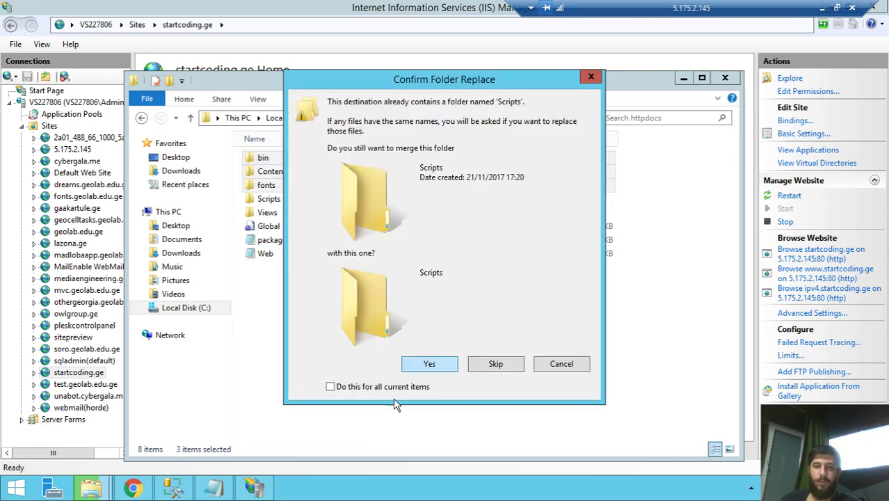
pyautogui.click(428, 369)
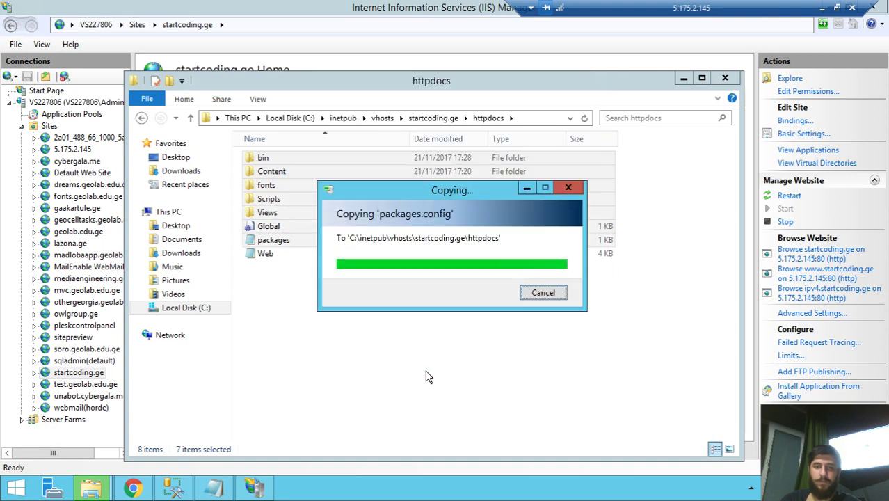
# - Switch from the remote server to the local Chrome window and reload startcoding.ge to check the deployed site
pyautogui.click(822, 8)
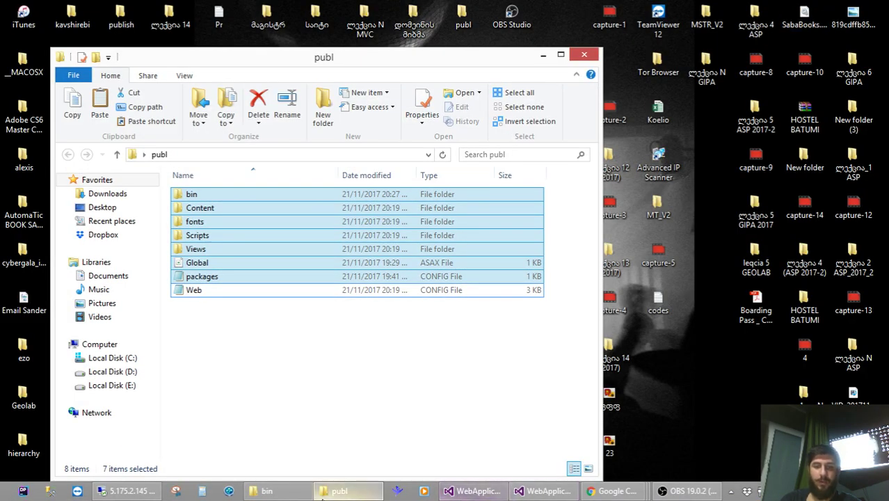
pyautogui.moveTo(612, 490)
pyautogui.click(755, 435)
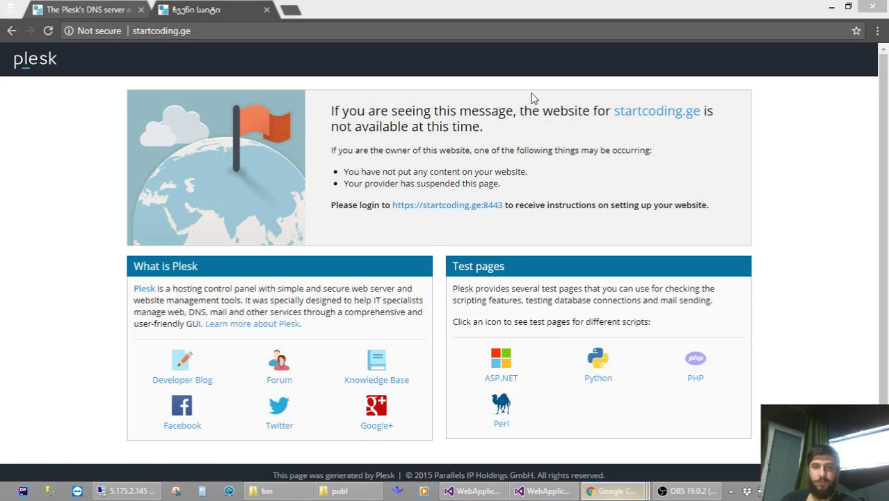
pyautogui.press('Return')
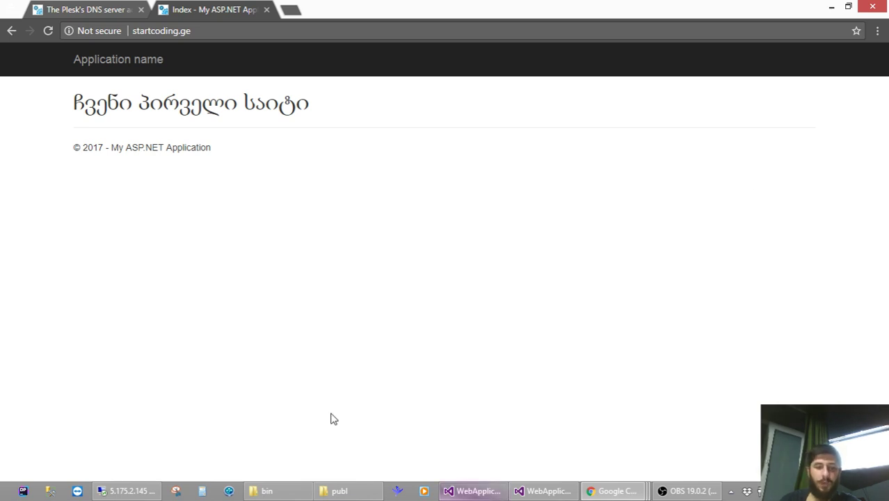
# - Close the publ folder and review the runAllManagedModulesForAllRequests setting in the Stack Overflow answer on HTTP error 403.14 in Chrome
pyautogui.click(831, 7)
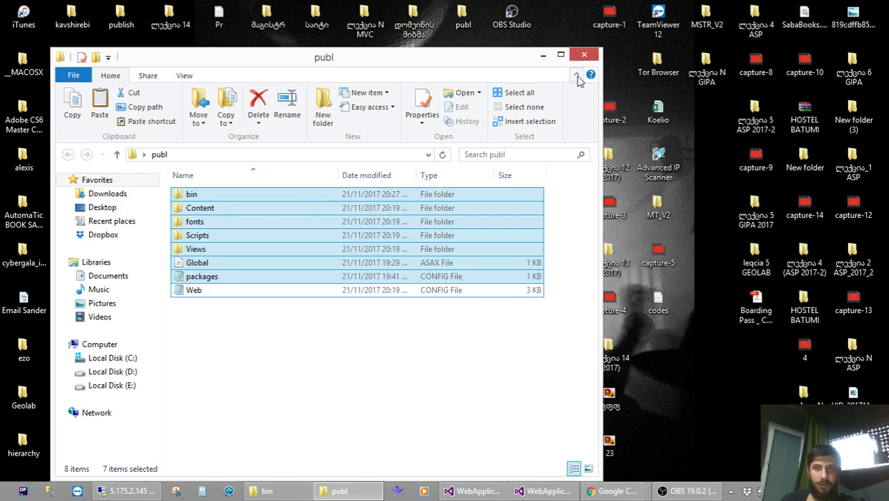
pyautogui.click(584, 55)
pyautogui.click(518, 490)
pyautogui.moveTo(598, 490)
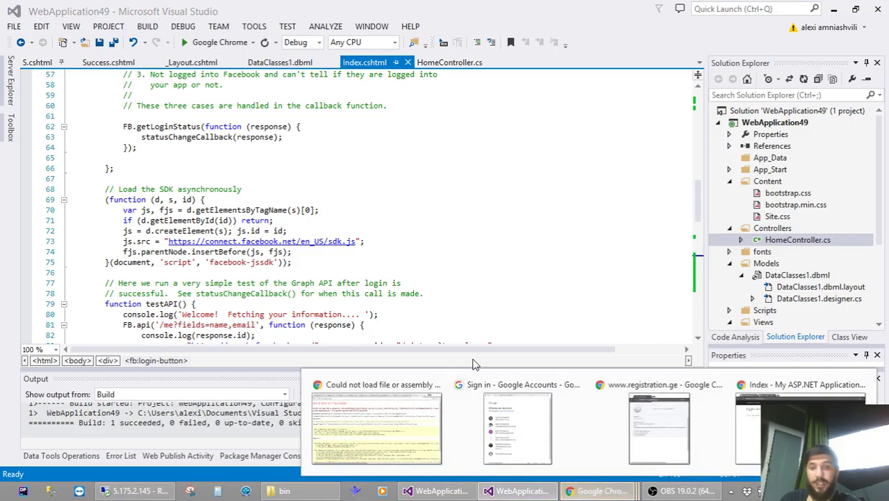
pyautogui.click(375, 417)
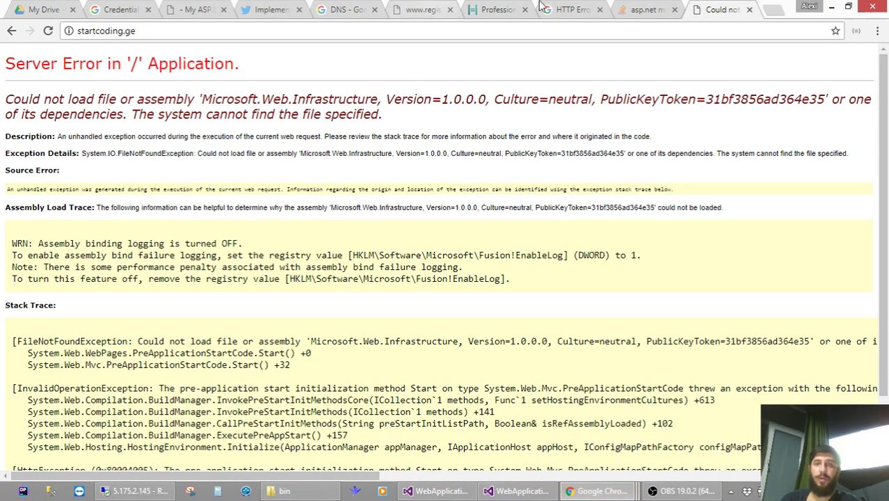
pyautogui.click(646, 8)
pyautogui.click(185, 244)
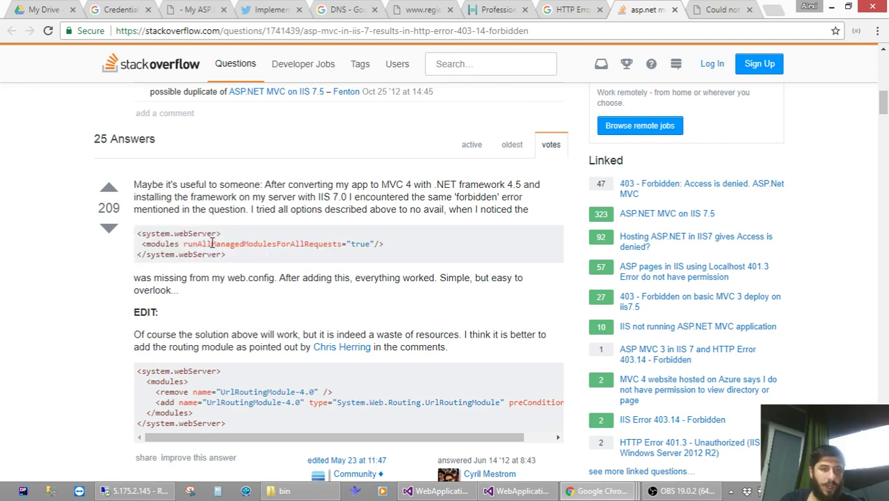